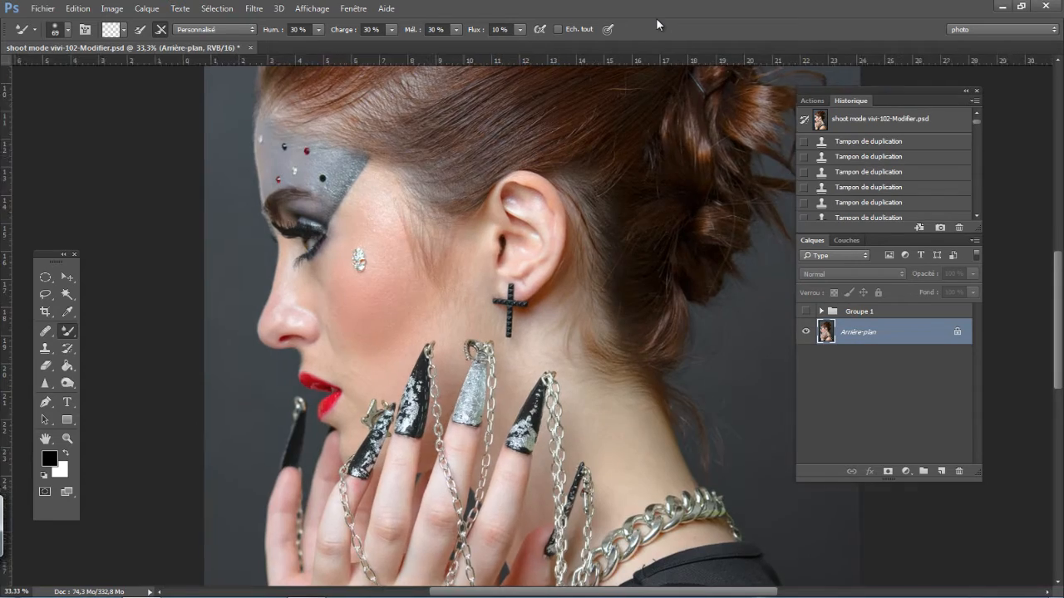
- On a new layer, mark the stray hairs on the crown and side of the head with thin red brush strokes
{"action": "key", "text": "ctrl+plus"}
{"action": "mouse_move", "coordinate": [398, 404]}
{"action": "left_mouse_down"}
{"action": "mouse_move", "coordinate": [401, 382]}
{"action": "mouse_move", "coordinate": [424, 373]}
{"action": "mouse_move", "coordinate": [429, 322]}
{"action": "left_mouse_up"}
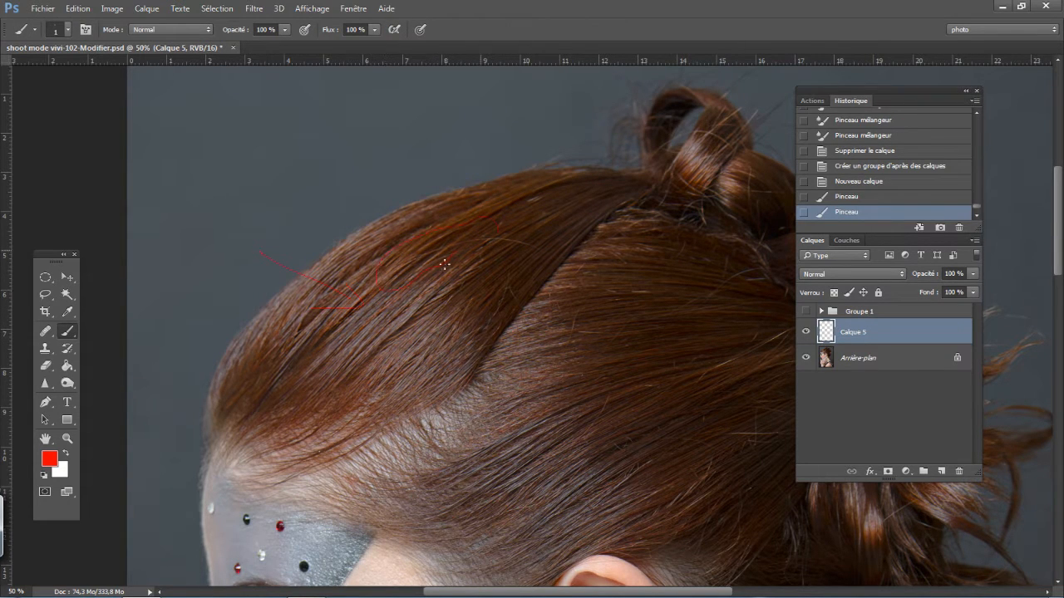
{"action": "left_click_drag", "start_coordinate": [444, 264], "coordinate": [468, 286]}
{"action": "left_click_drag", "start_coordinate": [576, 382], "coordinate": [459, 307]}
{"action": "left_click_drag", "start_coordinate": [588, 291], "coordinate": [656, 270]}
{"action": "left_click_drag", "start_coordinate": [511, 218], "coordinate": [540, 218]}
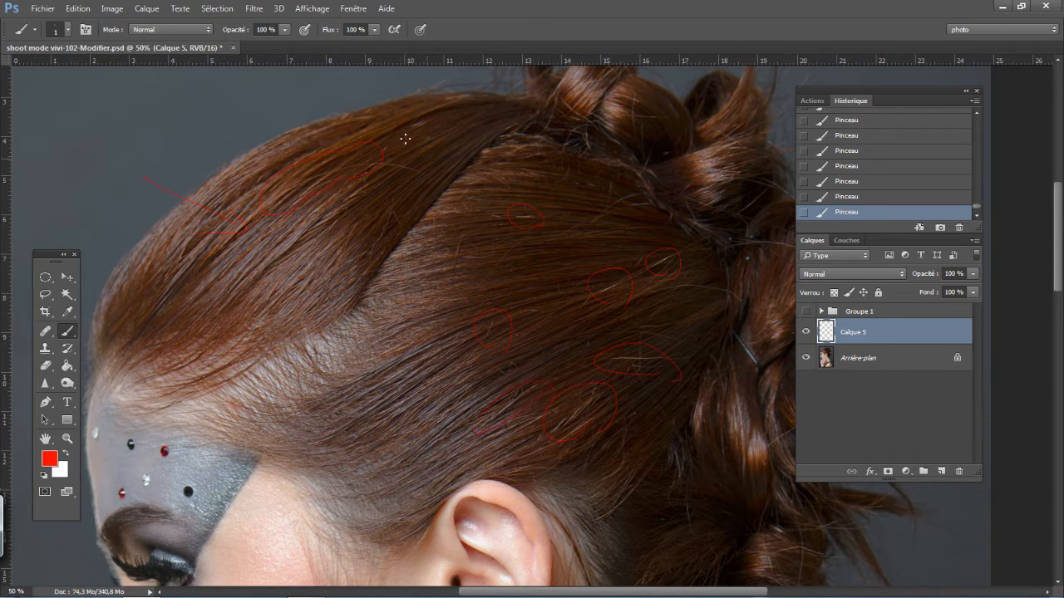
- Circle in red the flyaway hairs around the bun, nape, temple and forehead hairline
{"action": "left_click_drag", "start_coordinate": [241, 337], "coordinate": [256, 406]}
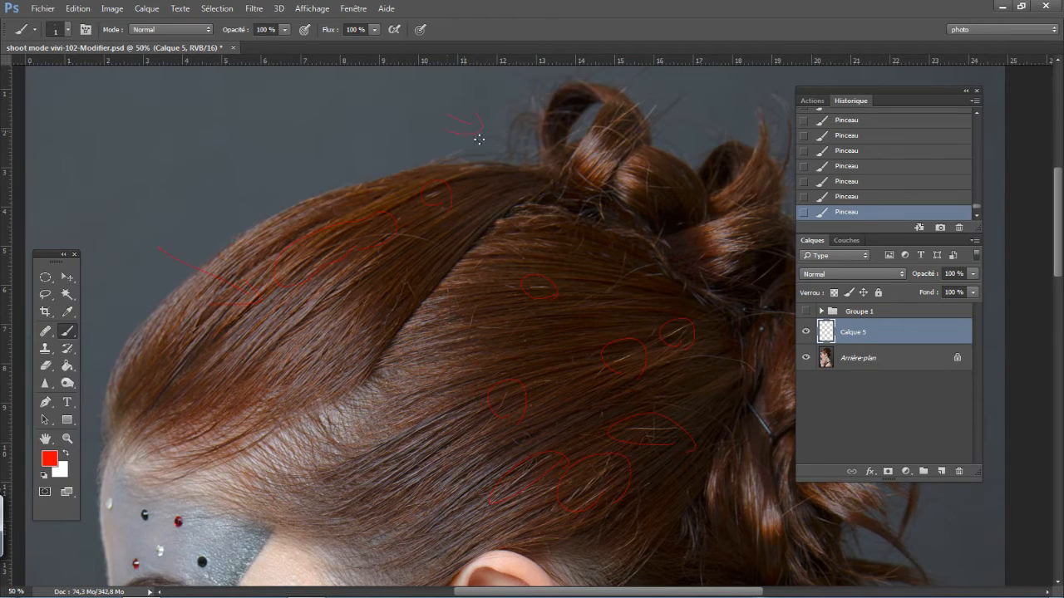
{"action": "left_click_drag", "start_coordinate": [382, 236], "coordinate": [112, 272]}
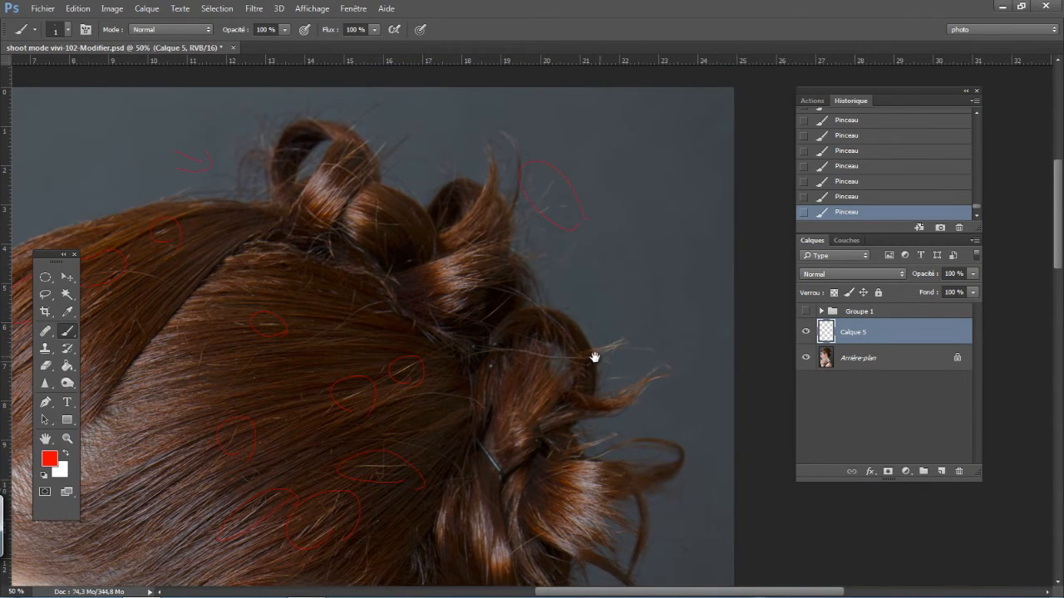
{"action": "scroll", "coordinate": [595, 357], "scroll_direction": "down", "scroll_amount": 10}
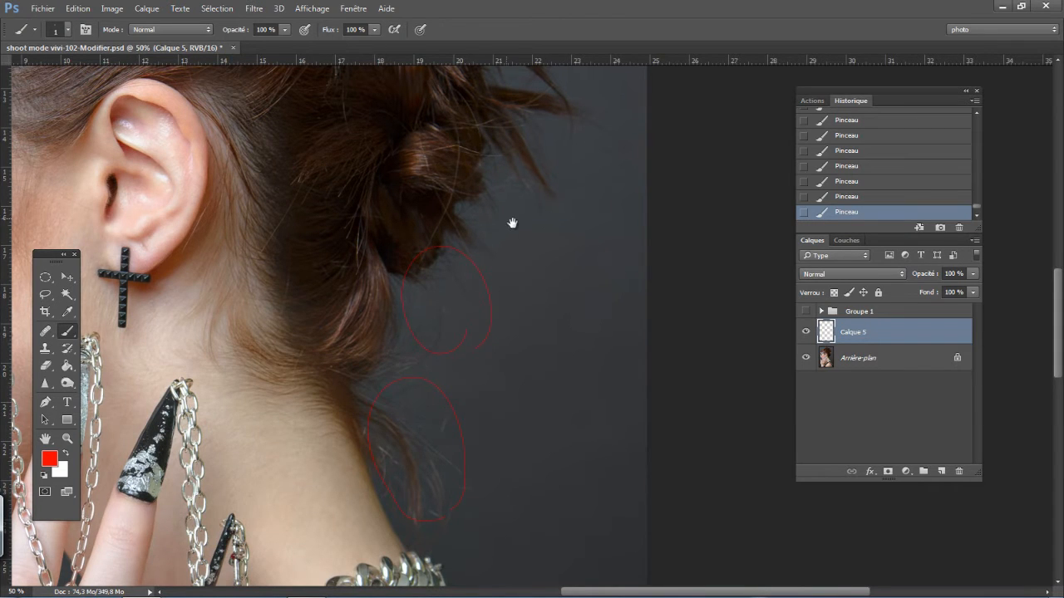
{"action": "left_click_drag", "start_coordinate": [236, 70], "coordinate": [511, 287]}
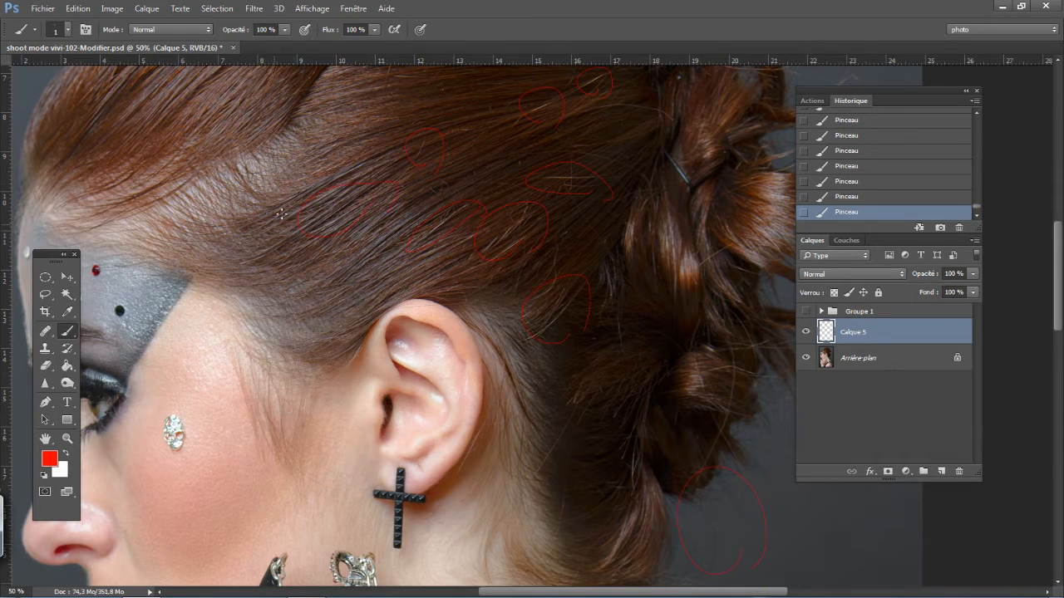
{"action": "left_click_drag", "start_coordinate": [391, 275], "coordinate": [410, 364]}
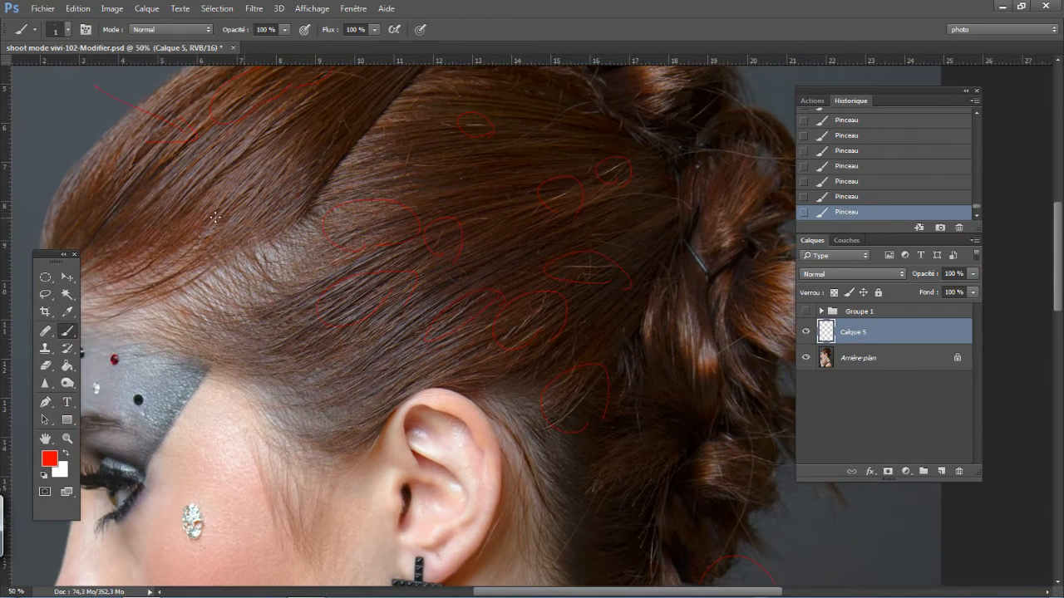
{"action": "mouse_move", "coordinate": [296, 145]}
{"action": "left_mouse_down"}
{"action": "mouse_move", "coordinate": [413, 188]}
{"action": "mouse_move", "coordinate": [613, 224]}
{"action": "left_mouse_up"}
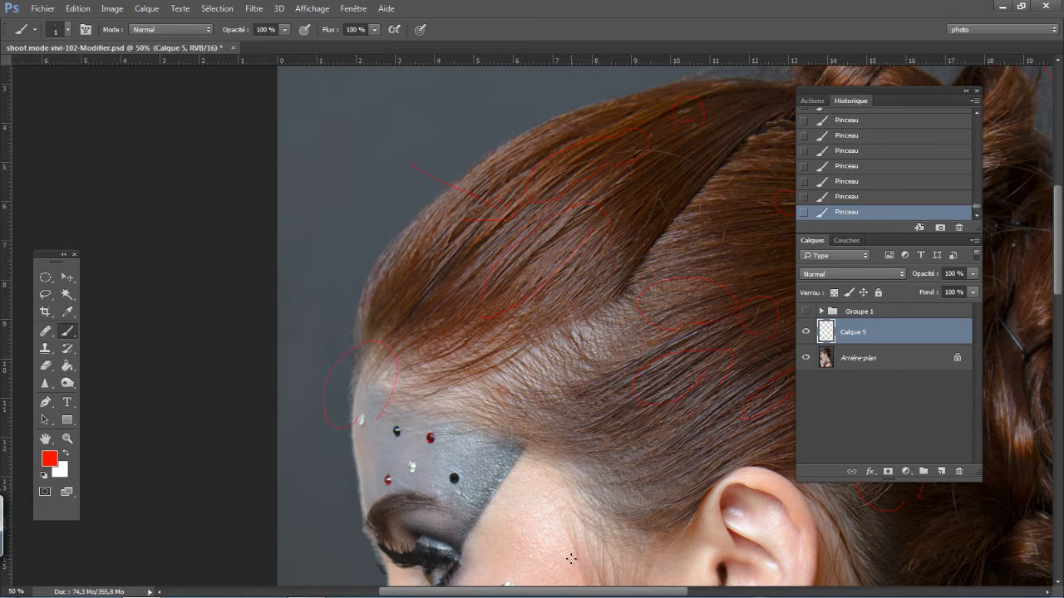
- Hide the red marking layer and examine the hair outline, bun and nape for stray hairs against the background
{"action": "key", "text": "ctrl+minus"}
{"action": "key", "text": "ctrl+minus"}
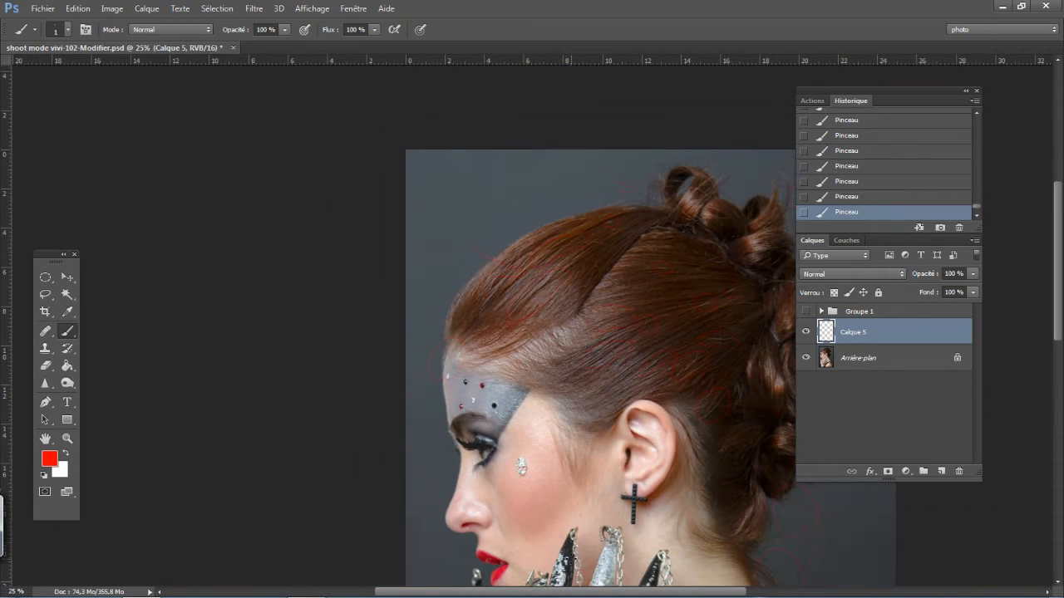
{"action": "left_click_drag", "start_coordinate": [593, 380], "coordinate": [547, 361]}
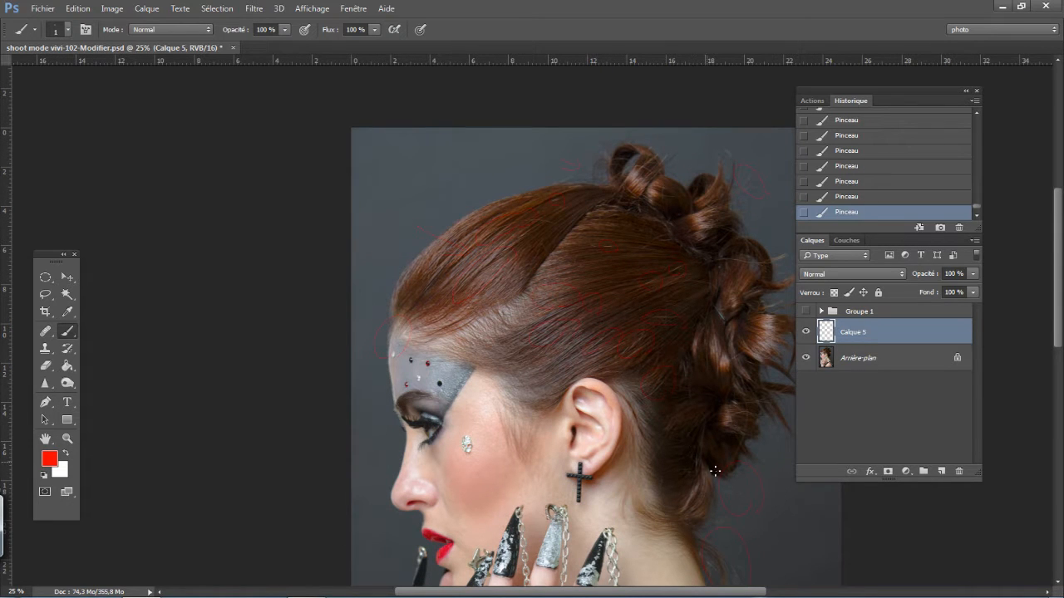
{"action": "key", "text": "ctrl+plus"}
{"action": "key", "text": "ctrl+plus"}
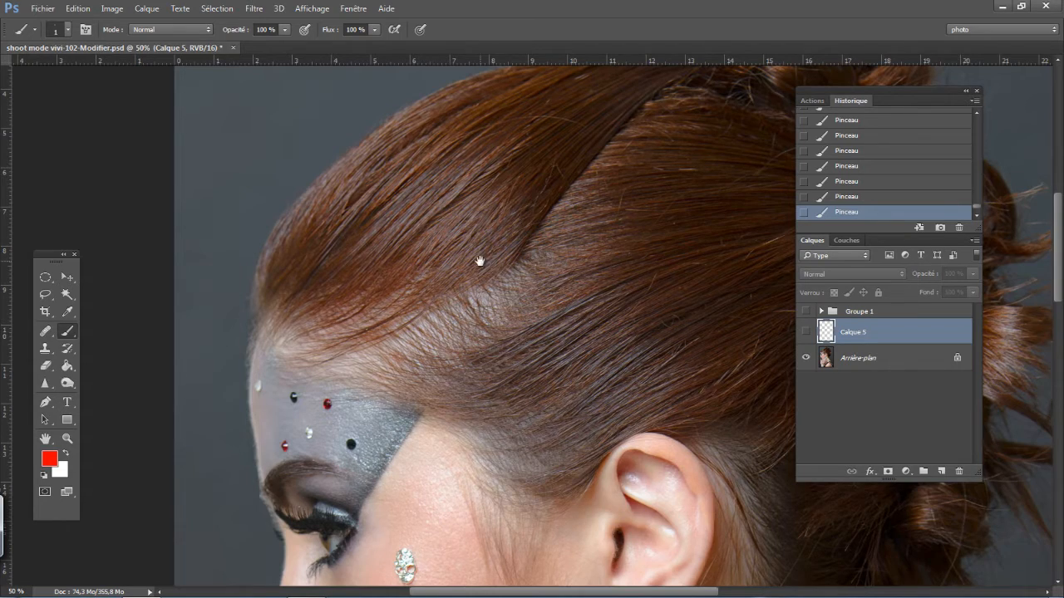
{"action": "left_click_drag", "start_coordinate": [479, 261], "coordinate": [508, 321]}
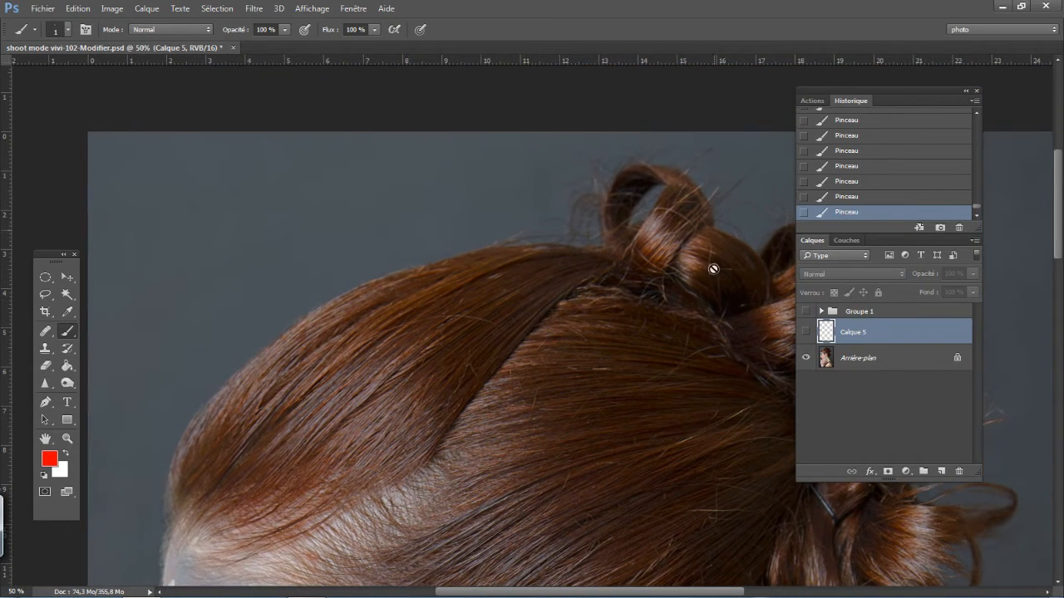
{"action": "left_click_drag", "start_coordinate": [629, 456], "coordinate": [506, 316]}
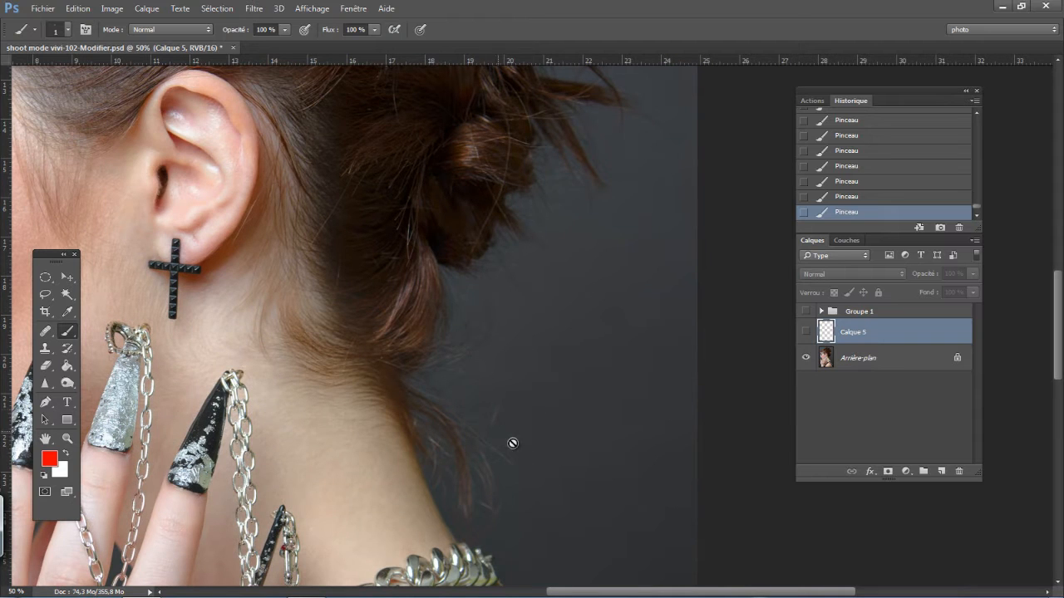
{"action": "key", "text": "ctrl+minus"}
{"action": "key", "text": "ctrl+minus"}
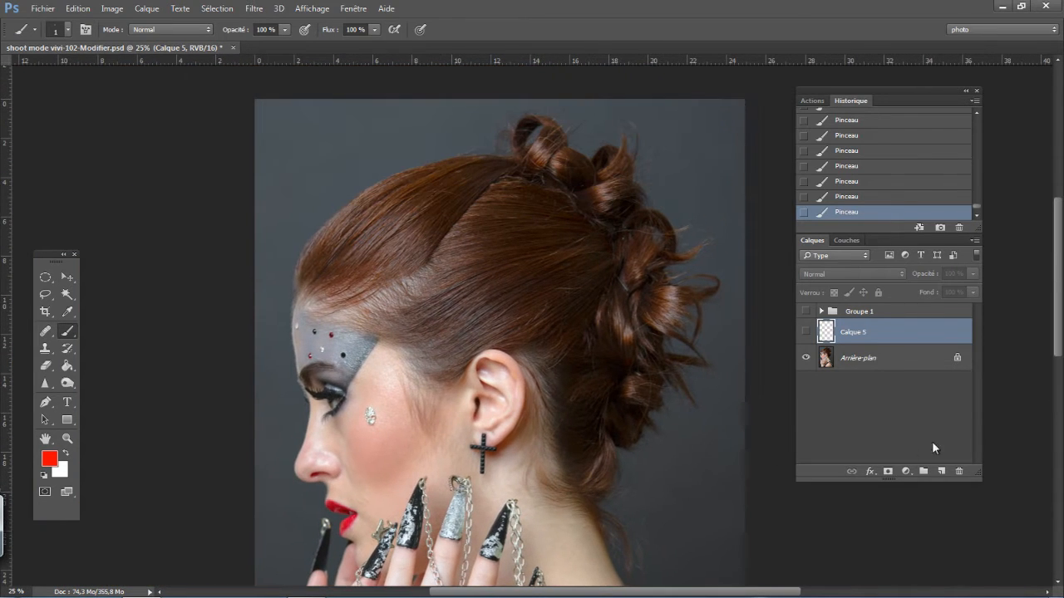
- Add an empty layer above the background for retouching, and move the hidden red marking layer Calque 5 above Groupe 1
{"action": "left_click", "coordinate": [942, 472]}
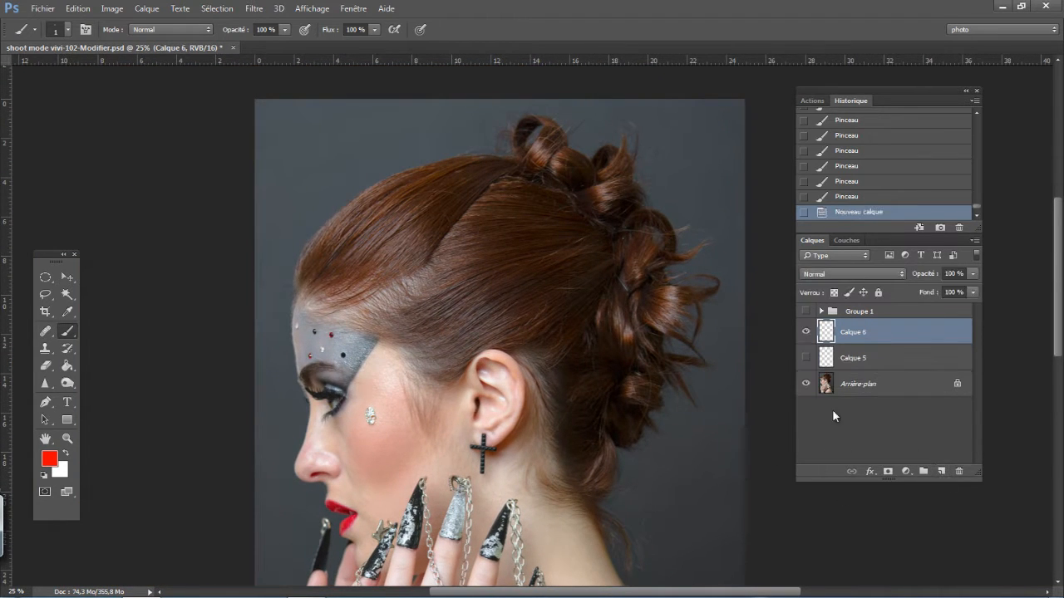
{"action": "left_click_drag", "start_coordinate": [883, 341], "coordinate": [879, 314]}
{"action": "left_click_drag", "start_coordinate": [807, 337], "coordinate": [807, 320]}
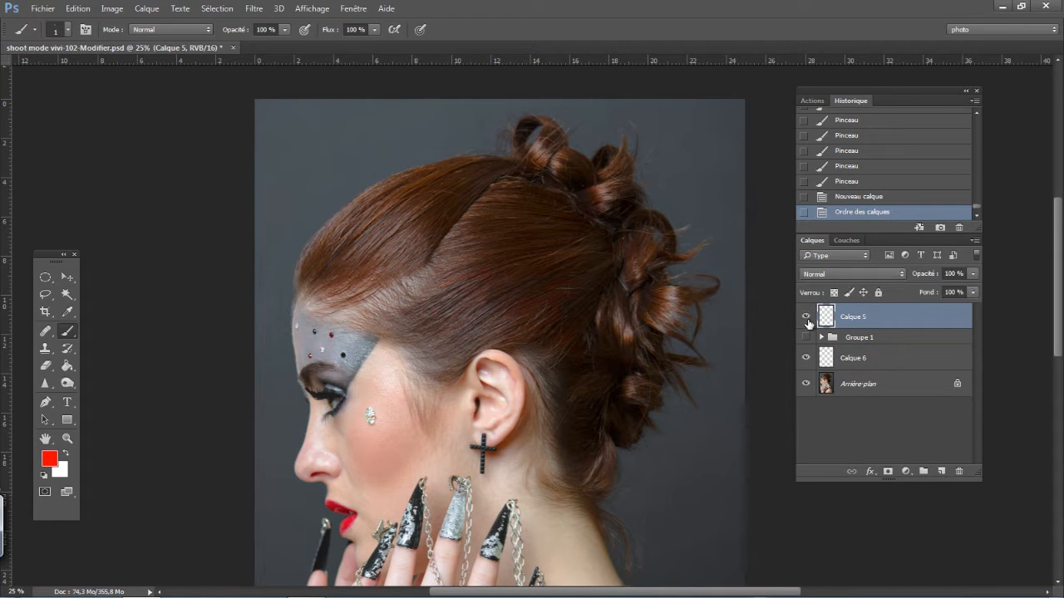
{"action": "left_click", "coordinate": [873, 359]}
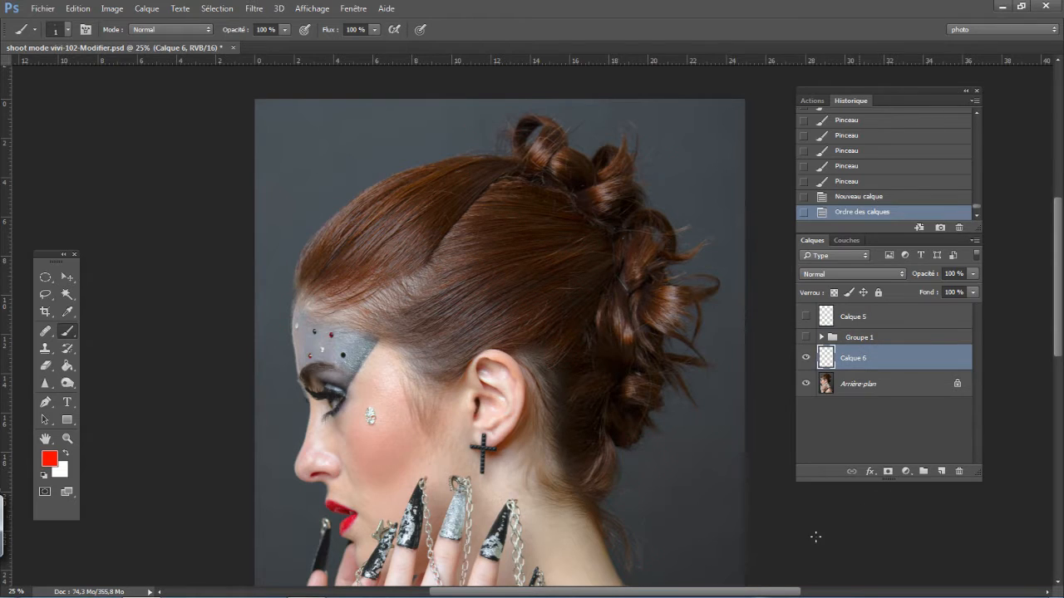
- Set up the Clone Stamp with a 178 px brush, about 54% hardness and 100% opacity
{"action": "key", "text": "s"}
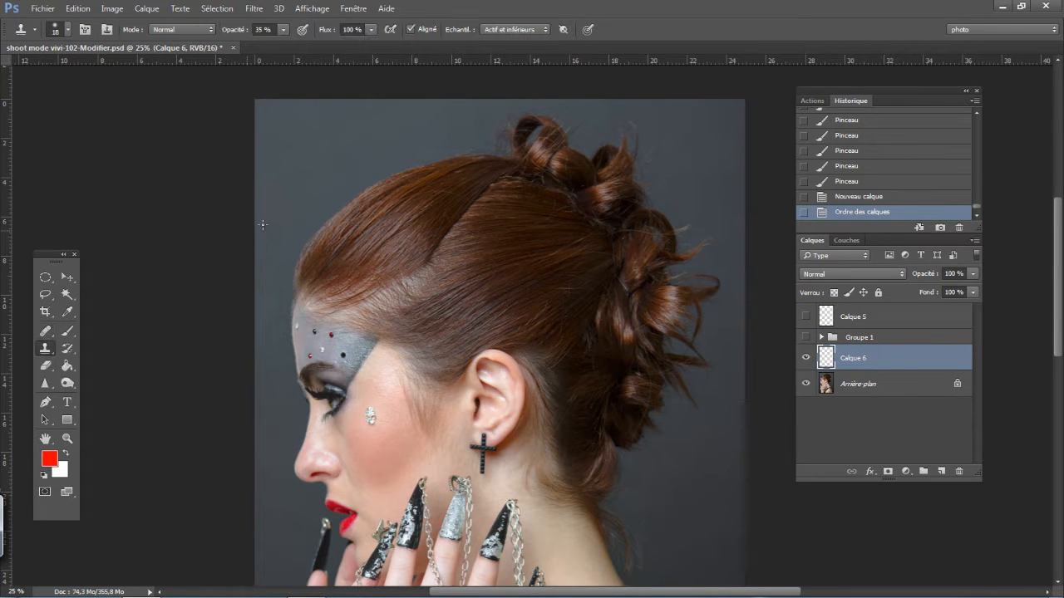
{"action": "mouse_move", "coordinate": [287, 250]}
{"action": "left_mouse_down"}
{"action": "mouse_move", "coordinate": [308, 253]}
{"action": "mouse_move", "coordinate": [303, 304]}
{"action": "left_mouse_up"}
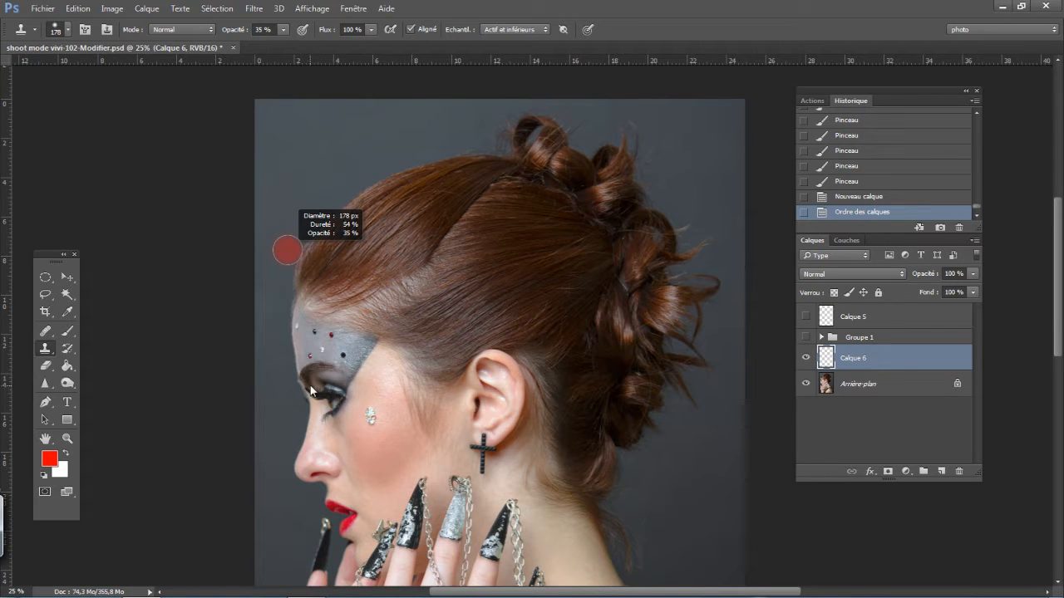
{"action": "left_click_drag", "start_coordinate": [310, 385], "coordinate": [310, 385]}
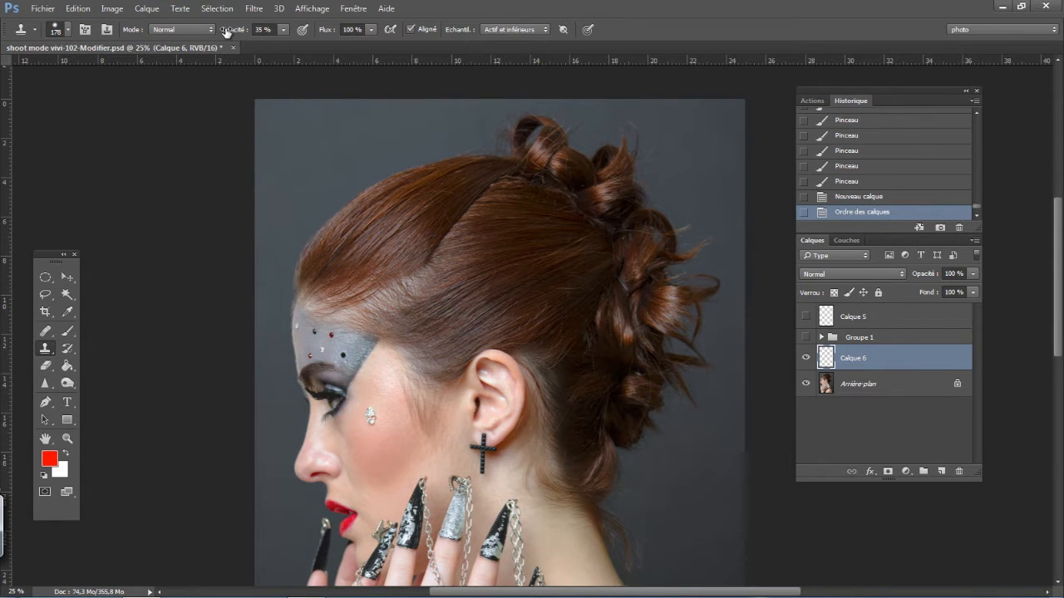
{"action": "left_click_drag", "start_coordinate": [226, 31], "coordinate": [293, 47]}
- Clone the grey background over the flyaway hairs along the forehead and the upper hair outline up to the bun
{"action": "left_click", "coordinate": [271, 298], "text": "alt"}
{"action": "mouse_move", "coordinate": [286, 300]}
{"action": "left_mouse_down"}
{"action": "mouse_move", "coordinate": [316, 219]}
{"action": "mouse_move", "coordinate": [409, 166]}
{"action": "mouse_move", "coordinate": [471, 149]}
{"action": "mouse_move", "coordinate": [425, 151]}
{"action": "left_mouse_up"}
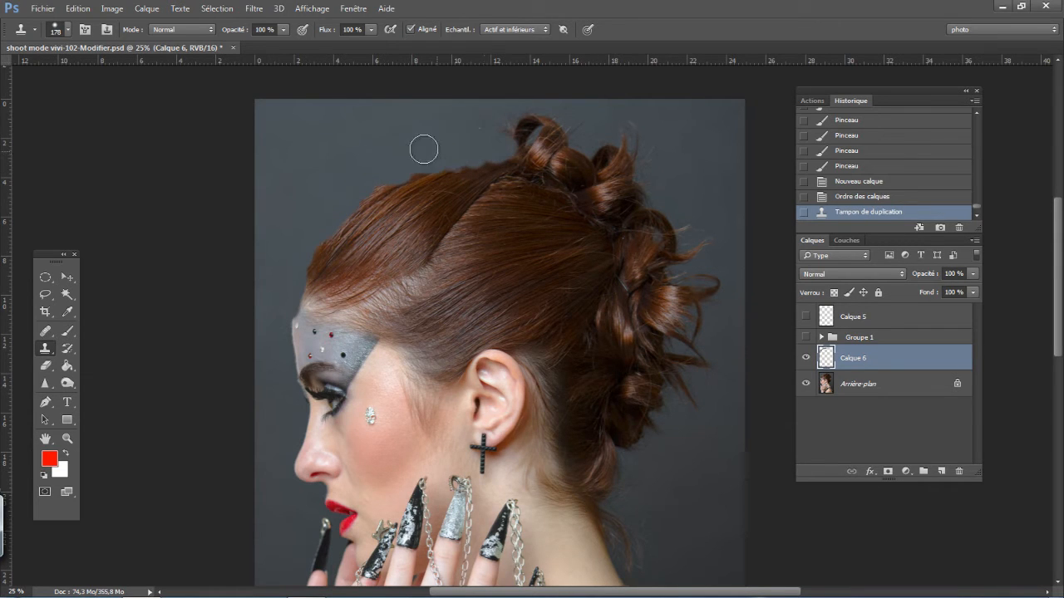
{"action": "double_click", "coordinate": [478, 113]}
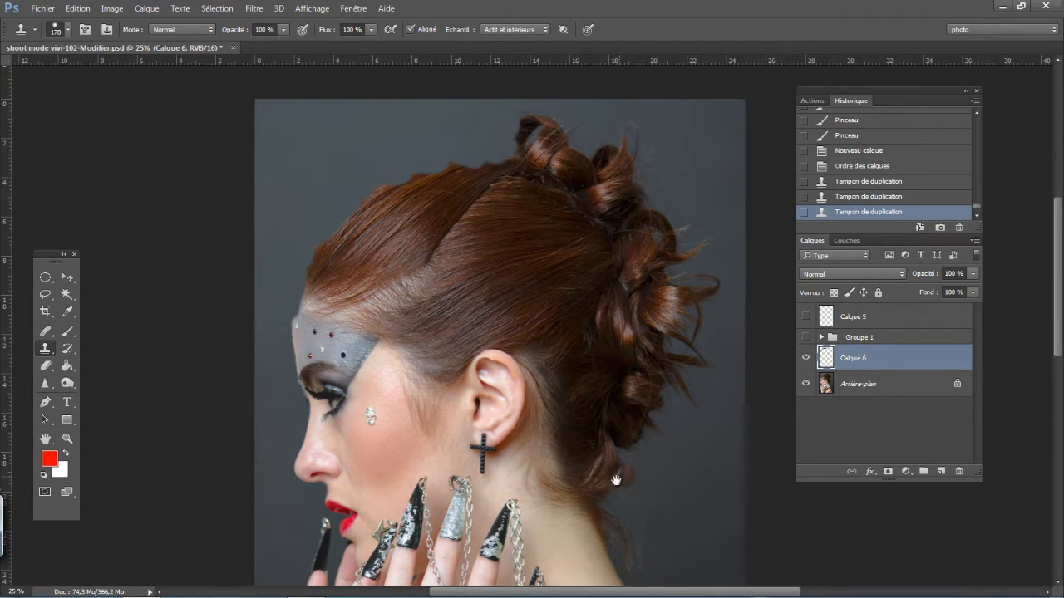
- Clone background over the loose hairs behind the nape and lower curls, undoing the stroke that copies the necklace
{"action": "mouse_move", "coordinate": [529, 387]}
{"action": "left_mouse_down"}
{"action": "mouse_move", "coordinate": [521, 345]}
{"action": "mouse_move", "coordinate": [459, 254]}
{"action": "left_mouse_up"}
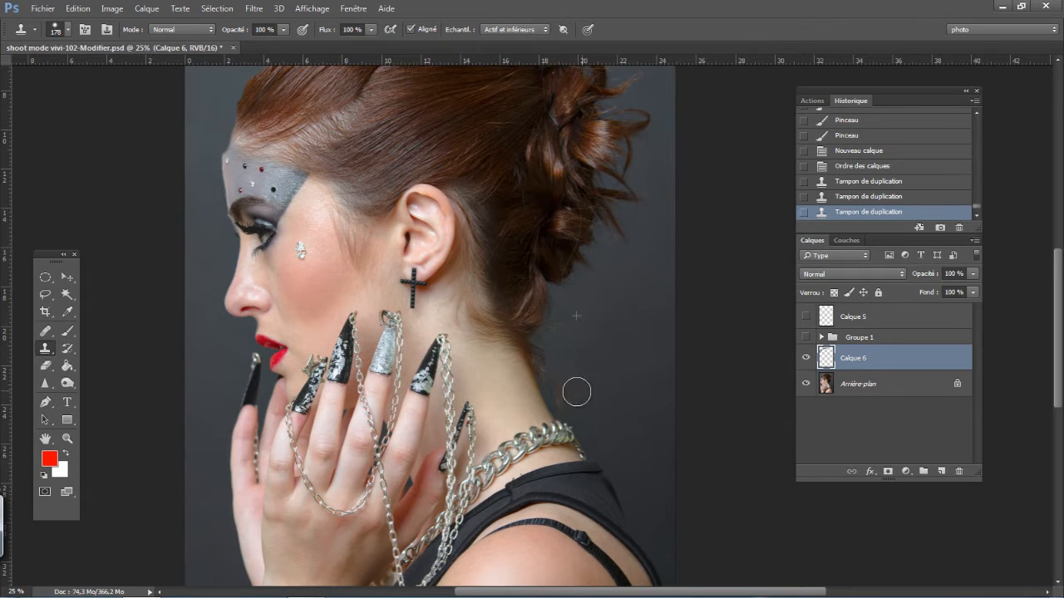
{"action": "mouse_move", "coordinate": [576, 388]}
{"action": "left_mouse_down"}
{"action": "mouse_move", "coordinate": [542, 407]}
{"action": "mouse_move", "coordinate": [542, 353]}
{"action": "mouse_move", "coordinate": [565, 381]}
{"action": "left_mouse_up"}
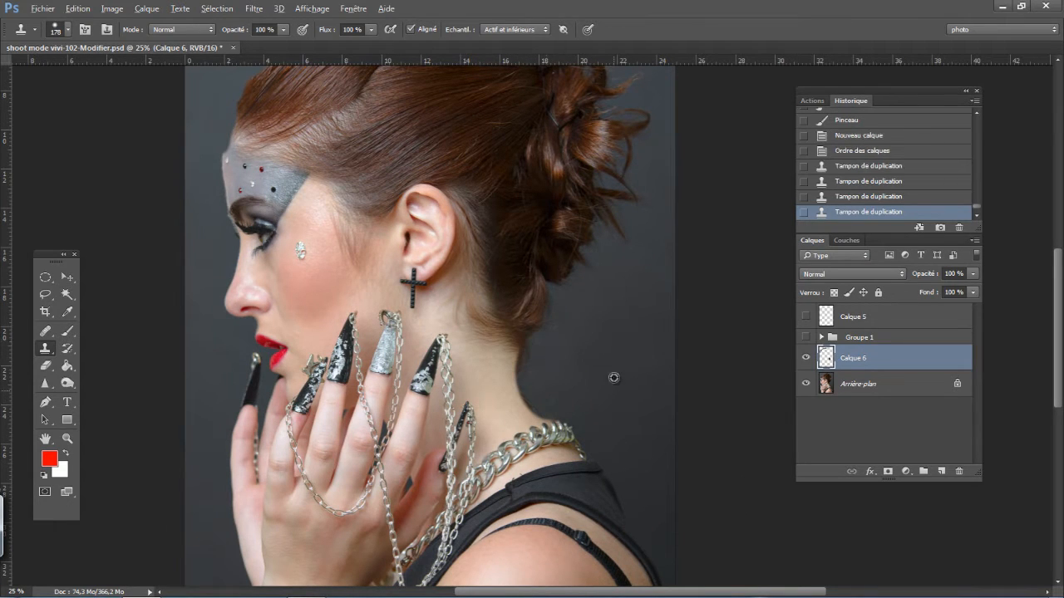
{"action": "mouse_move", "coordinate": [570, 307]}
{"action": "left_mouse_down"}
{"action": "mouse_move", "coordinate": [542, 360]}
{"action": "mouse_move", "coordinate": [524, 368]}
{"action": "left_mouse_up"}
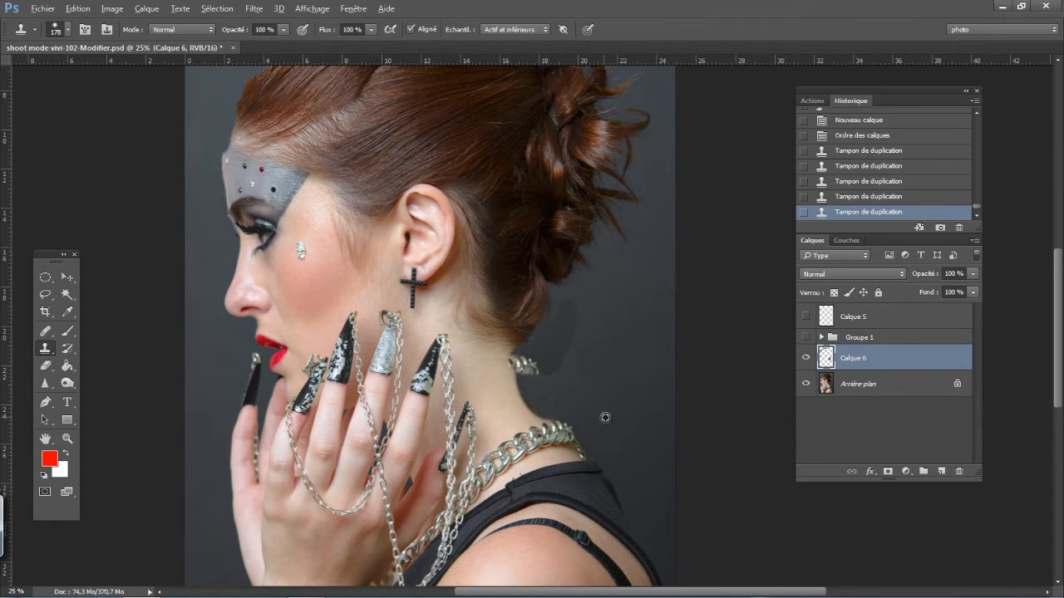
{"action": "key", "text": "ctrl+alt+z"}
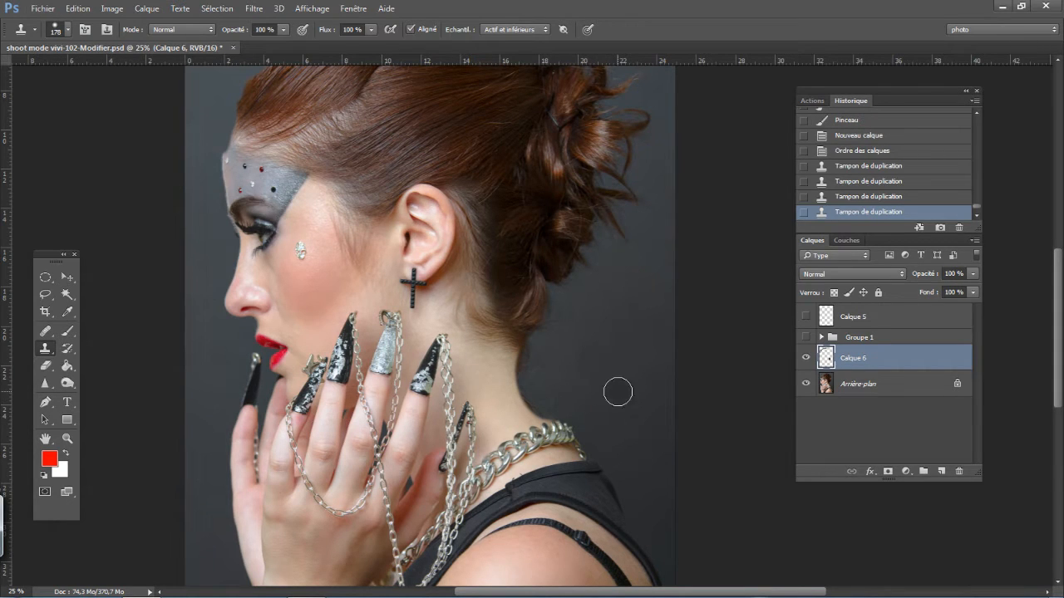
{"action": "left_click_drag", "start_coordinate": [532, 354], "coordinate": [542, 376]}
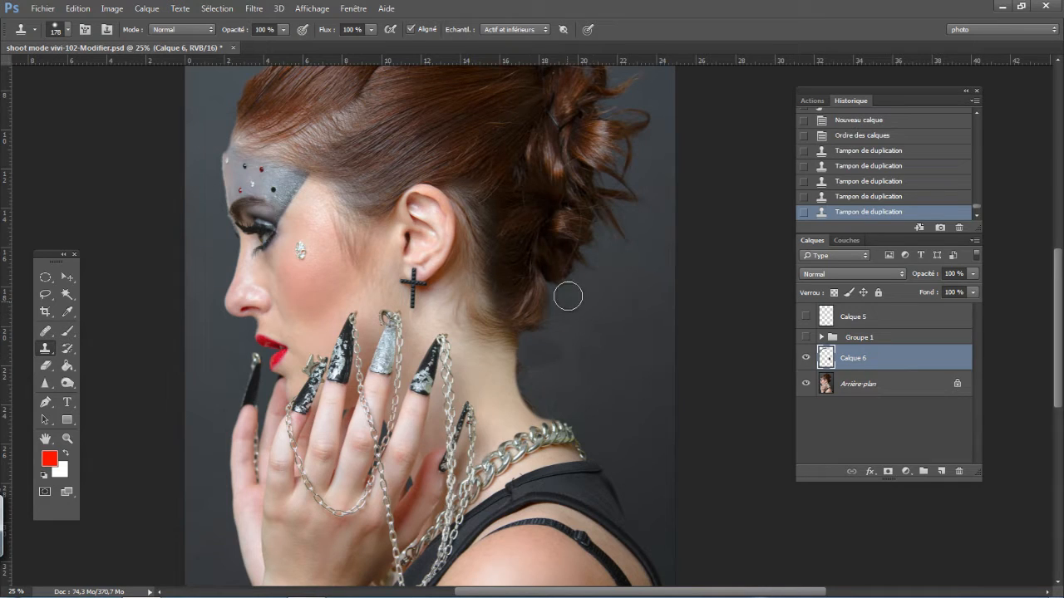
{"action": "left_click_drag", "start_coordinate": [570, 297], "coordinate": [572, 311]}
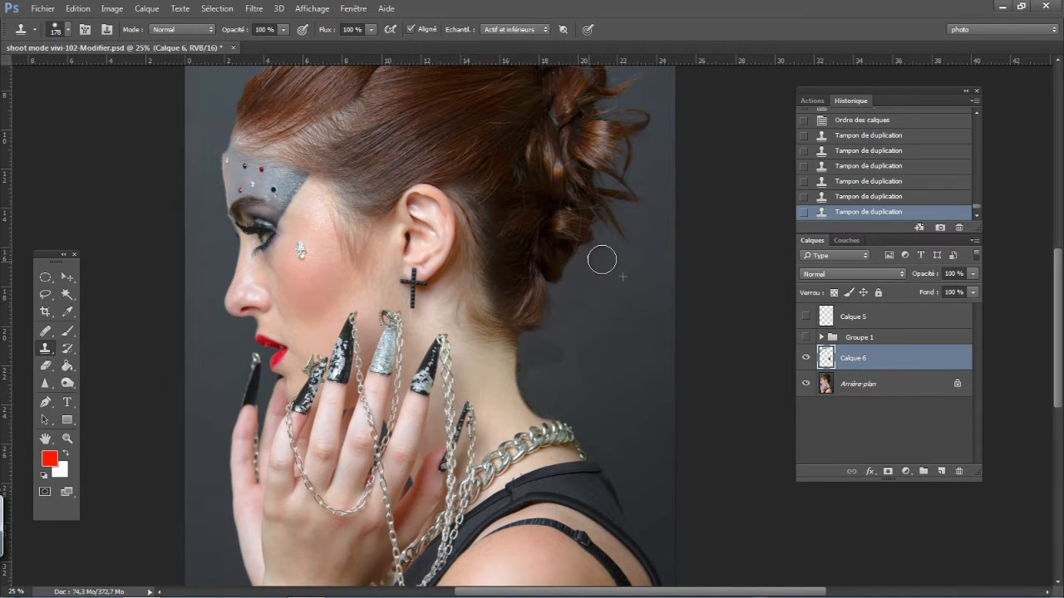
{"action": "left_click_drag", "start_coordinate": [601, 257], "coordinate": [573, 292]}
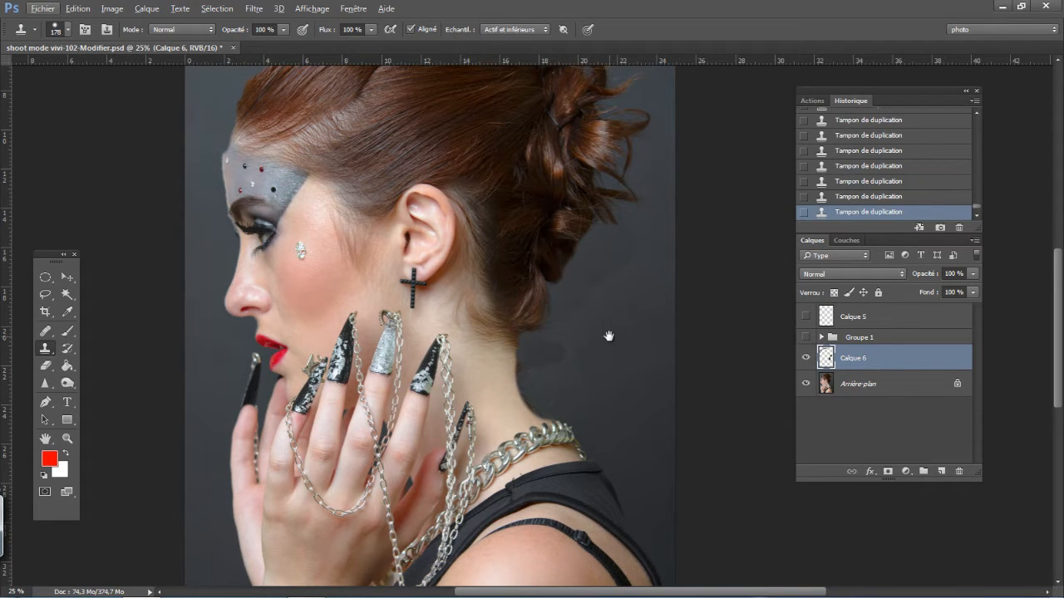
- Clone background over the flyaway hairs around the back curls and the top of the bun
{"action": "left_click_drag", "start_coordinate": [610, 332], "coordinate": [535, 498]}
{"action": "mouse_move", "coordinate": [569, 314]}
{"action": "left_mouse_down"}
{"action": "mouse_move", "coordinate": [563, 261]}
{"action": "mouse_move", "coordinate": [567, 279]}
{"action": "left_mouse_up"}
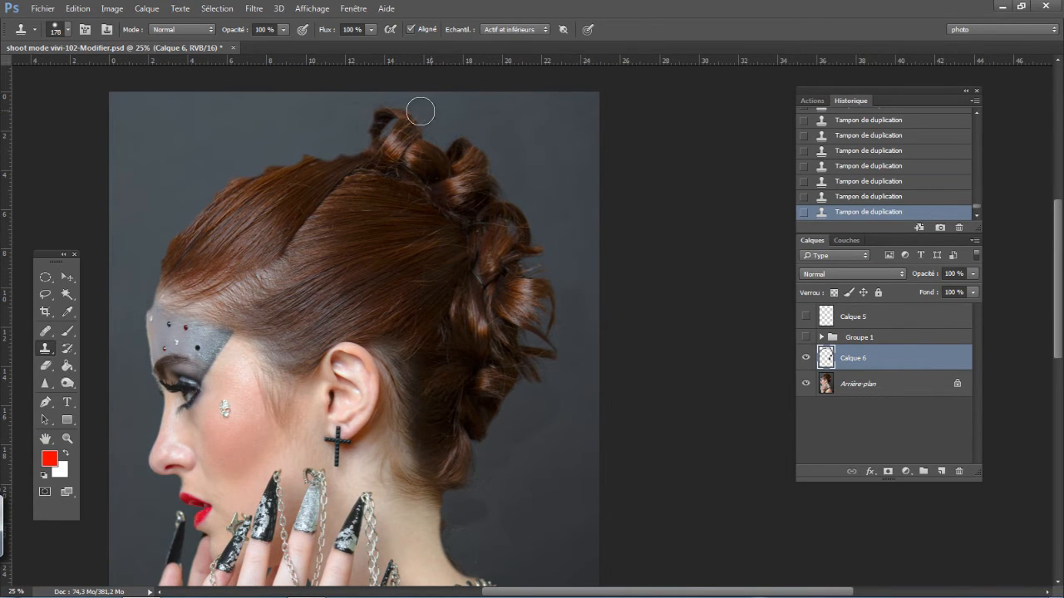
{"action": "mouse_move", "coordinate": [466, 119]}
{"action": "left_mouse_down"}
{"action": "mouse_move", "coordinate": [468, 140]}
{"action": "mouse_move", "coordinate": [449, 130]}
{"action": "left_mouse_up"}
{"action": "left_click", "coordinate": [517, 126], "text": "alt"}
- Clean up the remaining cloning traces beside the nape with clean background
{"action": "scroll", "coordinate": [544, 378], "scroll_direction": "left", "scroll_amount": 5}
{"action": "scroll", "coordinate": [543, 378], "scroll_direction": "down", "scroll_amount": 1}
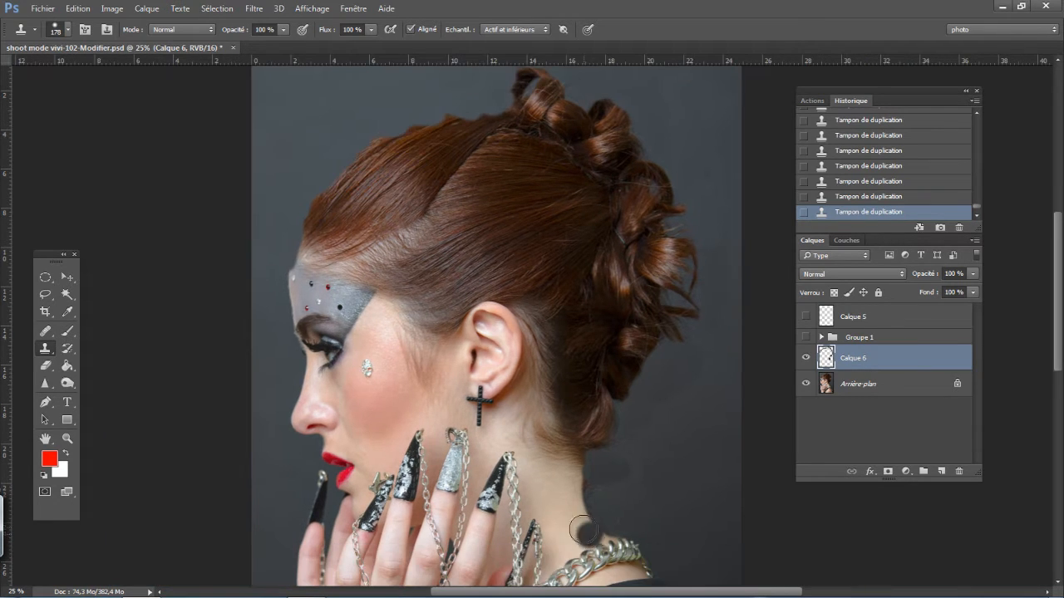
{"action": "left_click", "coordinate": [636, 483], "text": "alt"}
{"action": "mouse_move", "coordinate": [586, 495]}
{"action": "left_mouse_down"}
{"action": "mouse_move", "coordinate": [589, 488]}
{"action": "mouse_move", "coordinate": [600, 506]}
{"action": "left_mouse_up"}
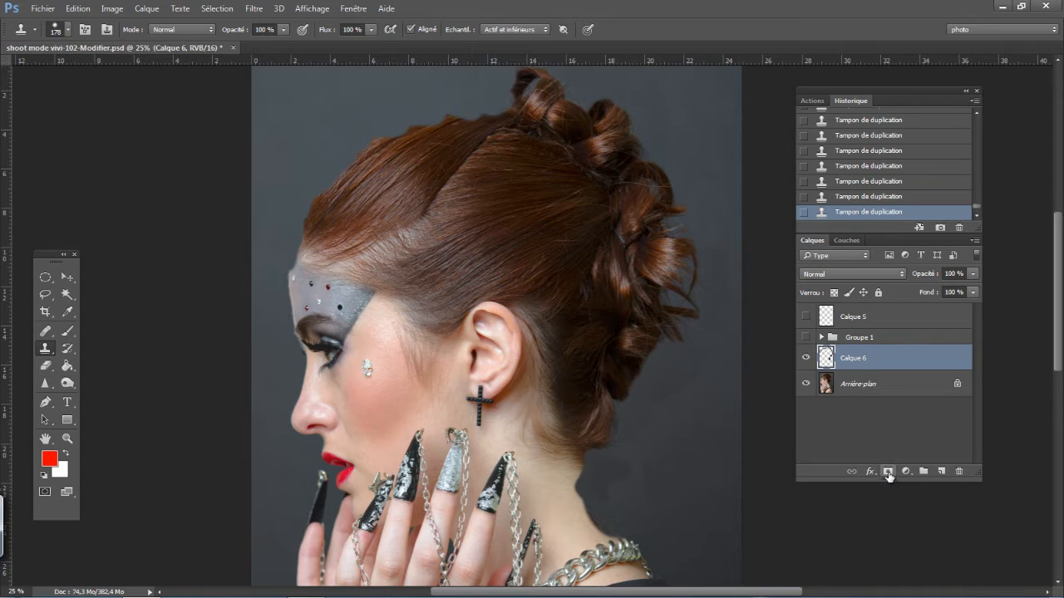
- Add a black layer mask to Calque 6 and set up a 112 px brush with 24 % hardness and 72 % opacity
{"action": "left_click", "coordinate": [889, 472], "text": "alt"}
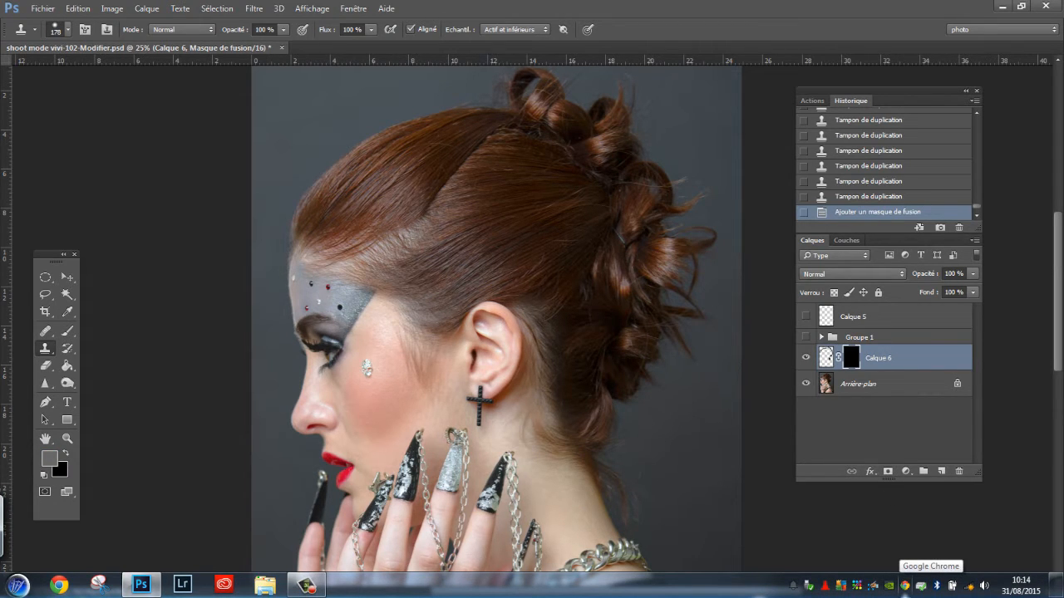
{"action": "left_click", "coordinate": [68, 334]}
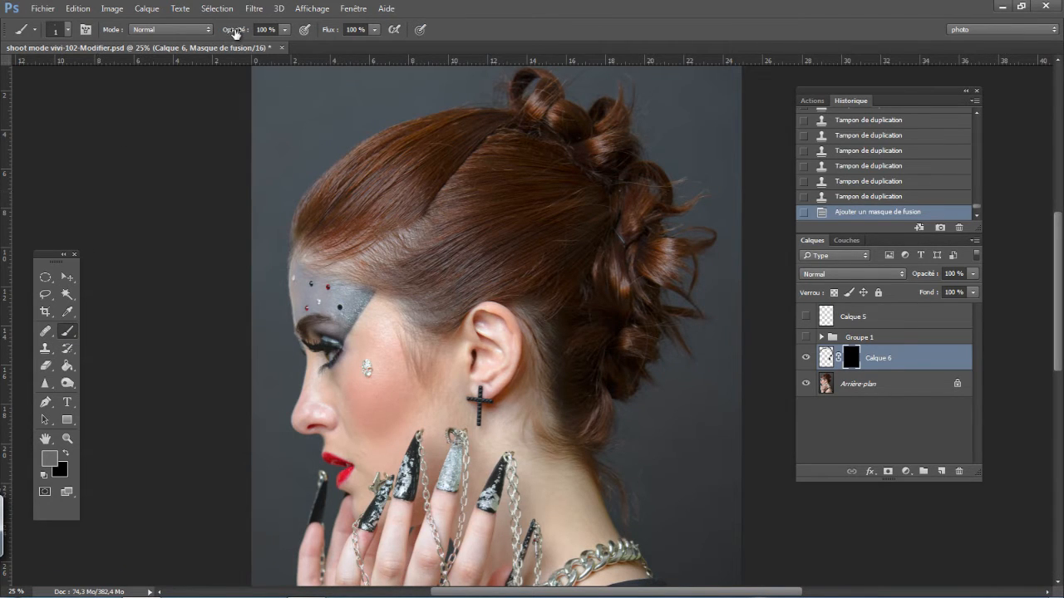
{"action": "left_click_drag", "start_coordinate": [236, 31], "coordinate": [223, 35]}
{"action": "right_click", "coordinate": [277, 181]}
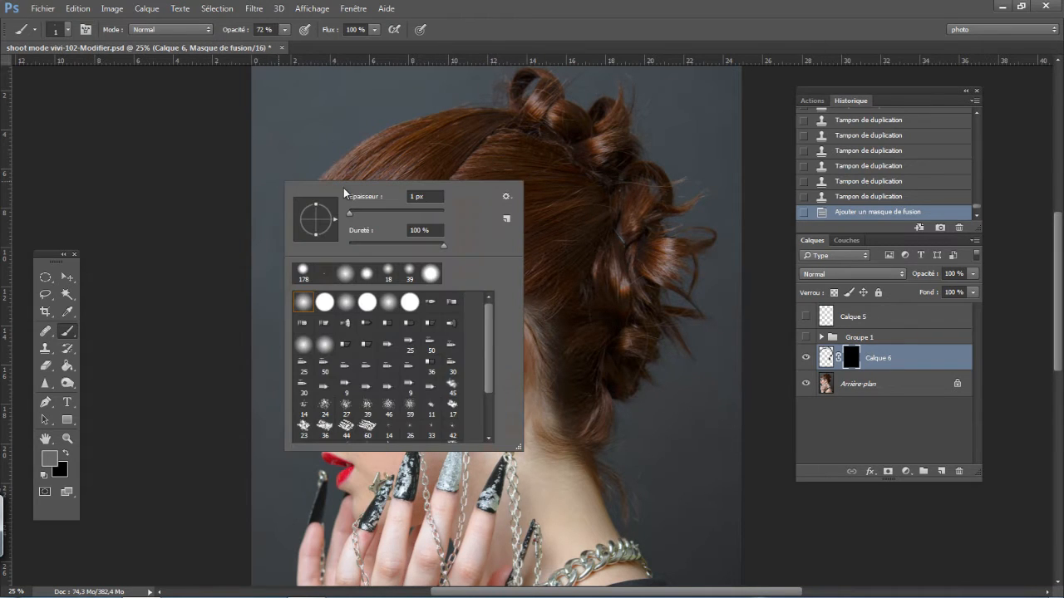
{"action": "left_click_drag", "start_coordinate": [349, 213], "coordinate": [362, 215]}
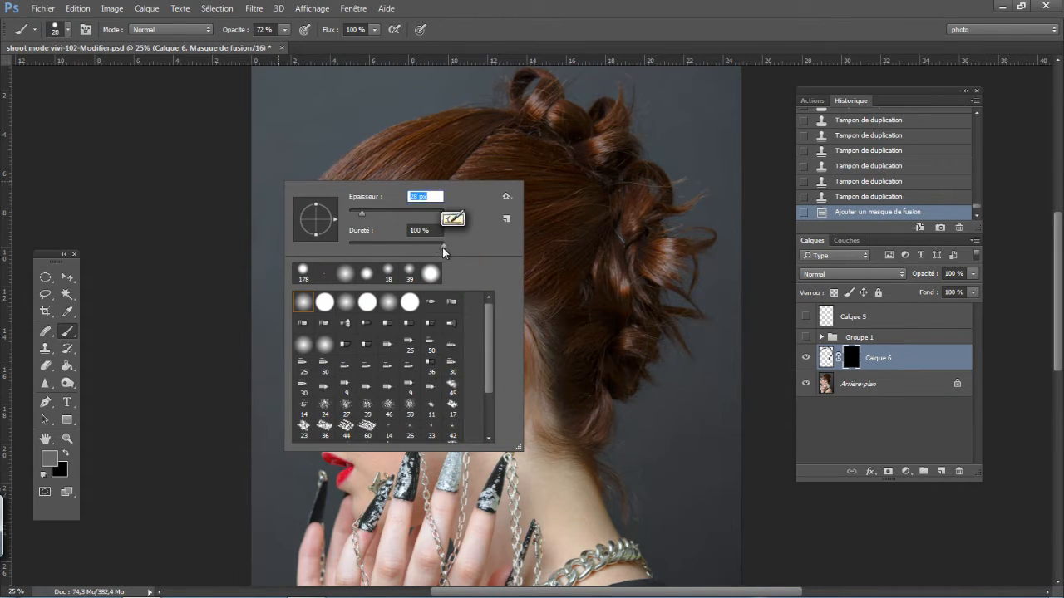
{"action": "left_click_drag", "start_coordinate": [442, 248], "coordinate": [382, 249]}
{"action": "left_click_drag", "start_coordinate": [362, 213], "coordinate": [377, 214]}
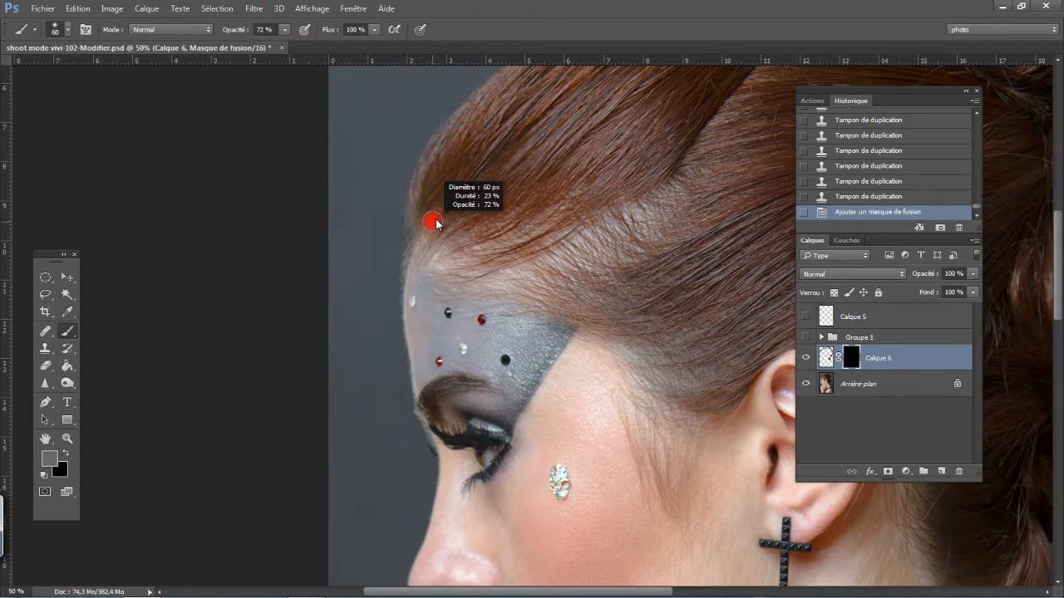
{"action": "left_click_drag", "start_coordinate": [436, 221], "coordinate": [446, 221]}
- Paint on the mask beside the forehead hairline to reveal the cloned background, increasing the brush hardness along the way
{"action": "mouse_move", "coordinate": [375, 258]}
{"action": "left_mouse_down"}
{"action": "mouse_move", "coordinate": [380, 275]}
{"action": "mouse_move", "coordinate": [388, 250]}
{"action": "mouse_move", "coordinate": [389, 264]}
{"action": "left_mouse_up"}
{"action": "left_click_drag", "start_coordinate": [389, 264], "coordinate": [389, 266]}
{"action": "mouse_move", "coordinate": [389, 266]}
{"action": "left_mouse_down"}
{"action": "mouse_move", "coordinate": [390, 254]}
{"action": "mouse_move", "coordinate": [363, 297]}
{"action": "left_mouse_up"}
{"action": "right_click", "coordinate": [374, 283]}
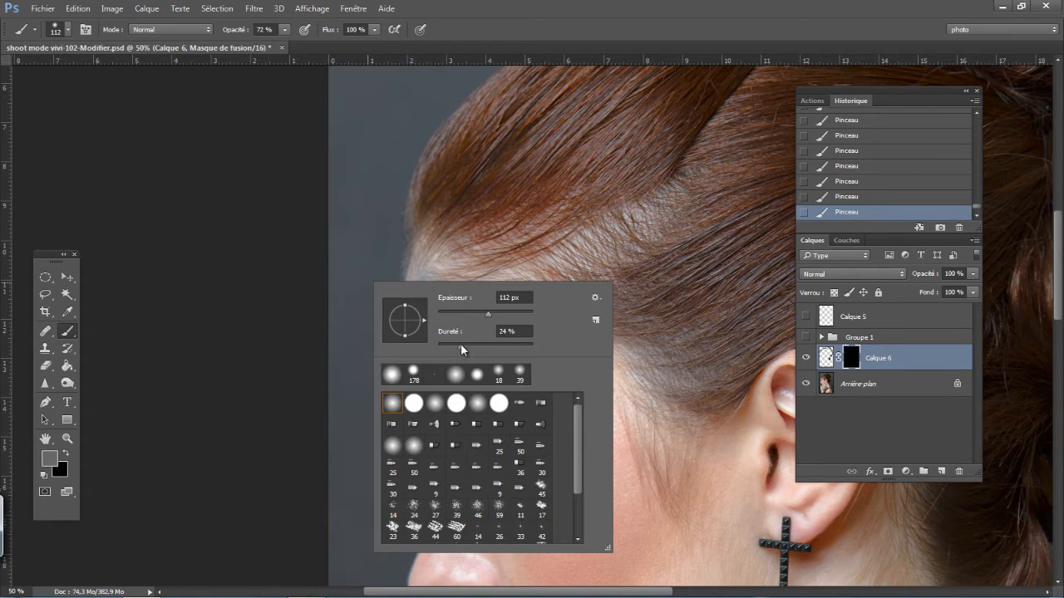
{"action": "left_click_drag", "start_coordinate": [463, 350], "coordinate": [487, 349]}
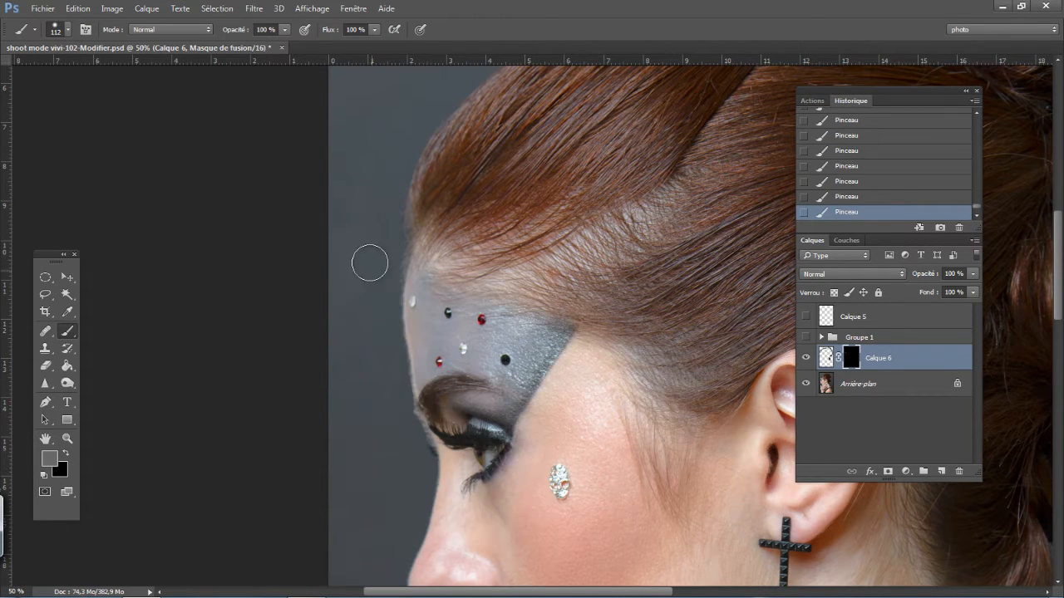
{"action": "left_click_drag", "start_coordinate": [373, 259], "coordinate": [364, 264]}
- Reset the mask colours to white and paint with a 92 px brush along the forehead and upper hair outline up to the bun
{"action": "left_click", "coordinate": [45, 478]}
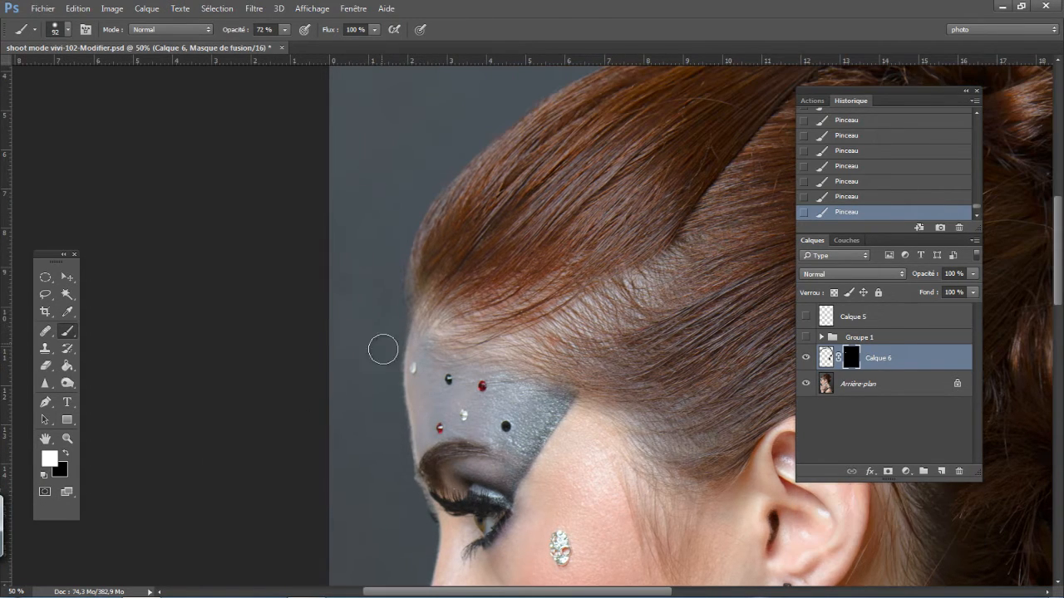
{"action": "left_click_drag", "start_coordinate": [366, 255], "coordinate": [353, 359]}
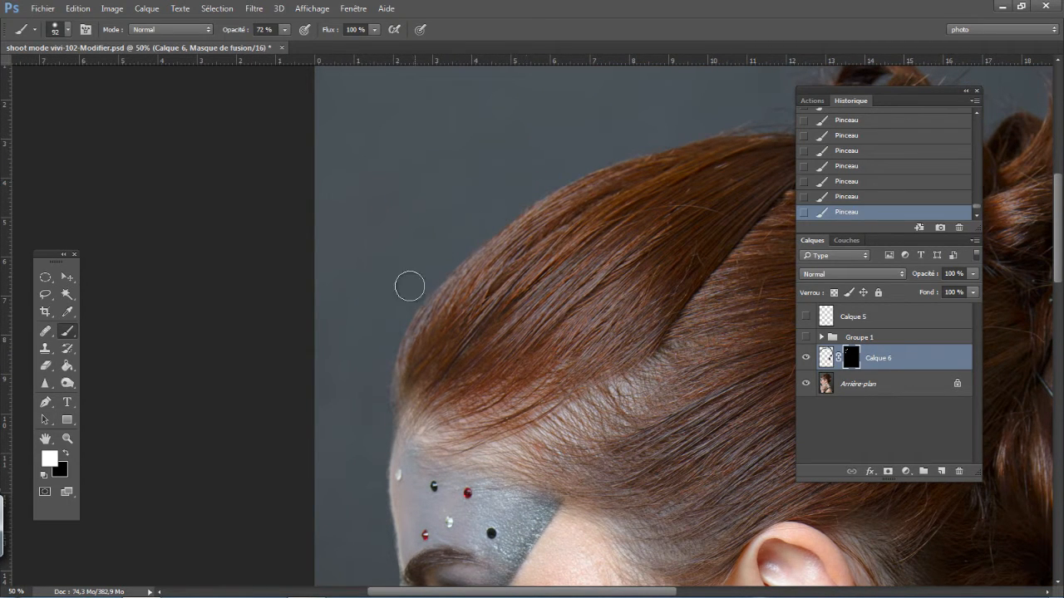
{"action": "left_click_drag", "start_coordinate": [493, 164], "coordinate": [308, 214]}
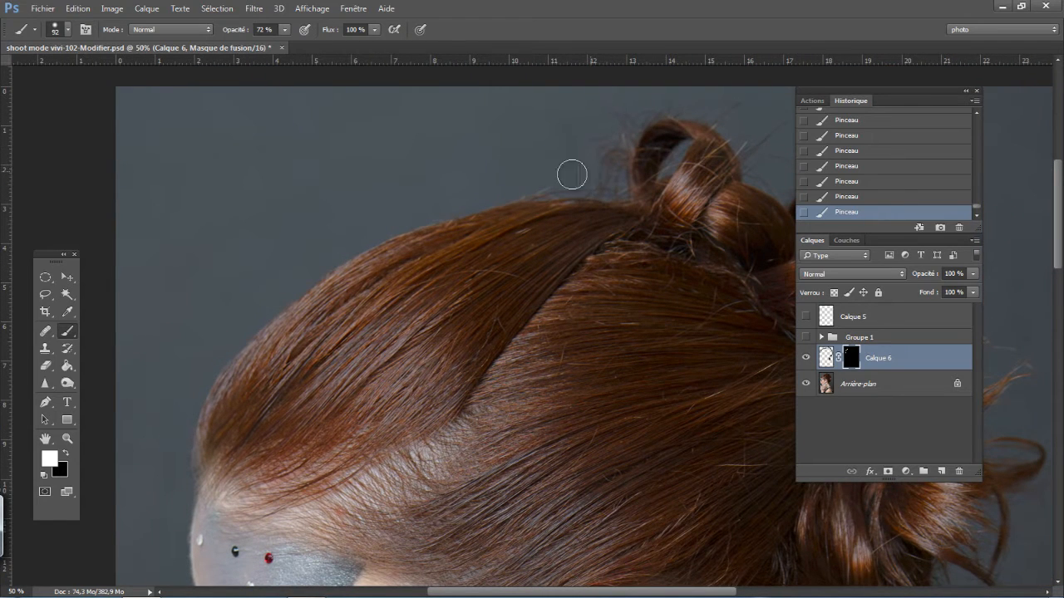
{"action": "mouse_move", "coordinate": [572, 175]}
{"action": "left_mouse_down"}
{"action": "mouse_move", "coordinate": [542, 159]}
{"action": "mouse_move", "coordinate": [517, 173]}
{"action": "mouse_move", "coordinate": [595, 179]}
{"action": "mouse_move", "coordinate": [486, 187]}
{"action": "left_mouse_up"}
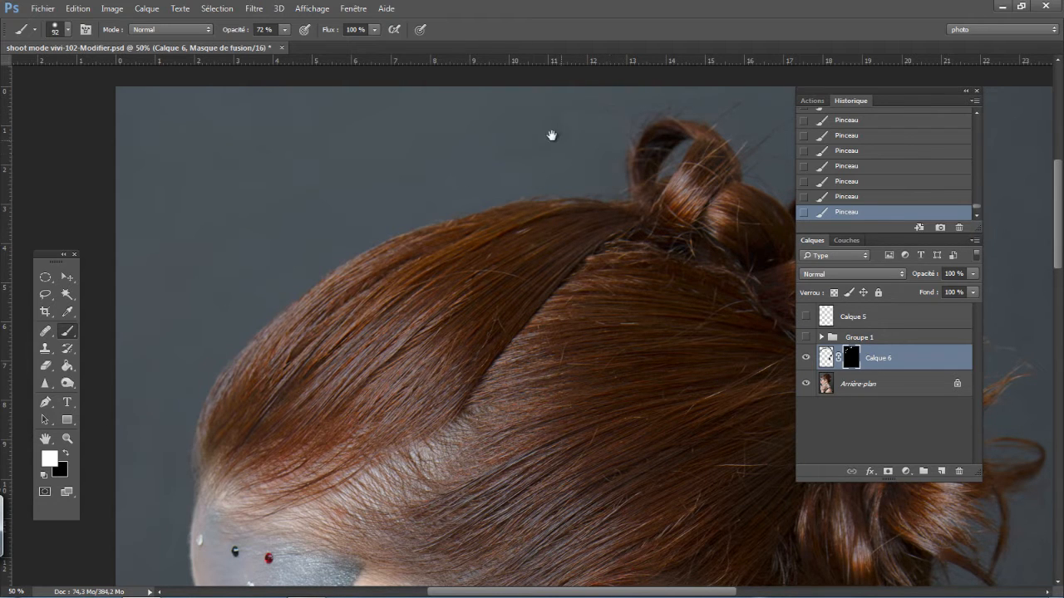
- Paint the mask around the bun and upper back curls, switching between black and white to hide flyaways while keeping the curls
{"action": "left_click_drag", "start_coordinate": [552, 135], "coordinate": [304, 183]}
{"action": "key", "text": "x"}
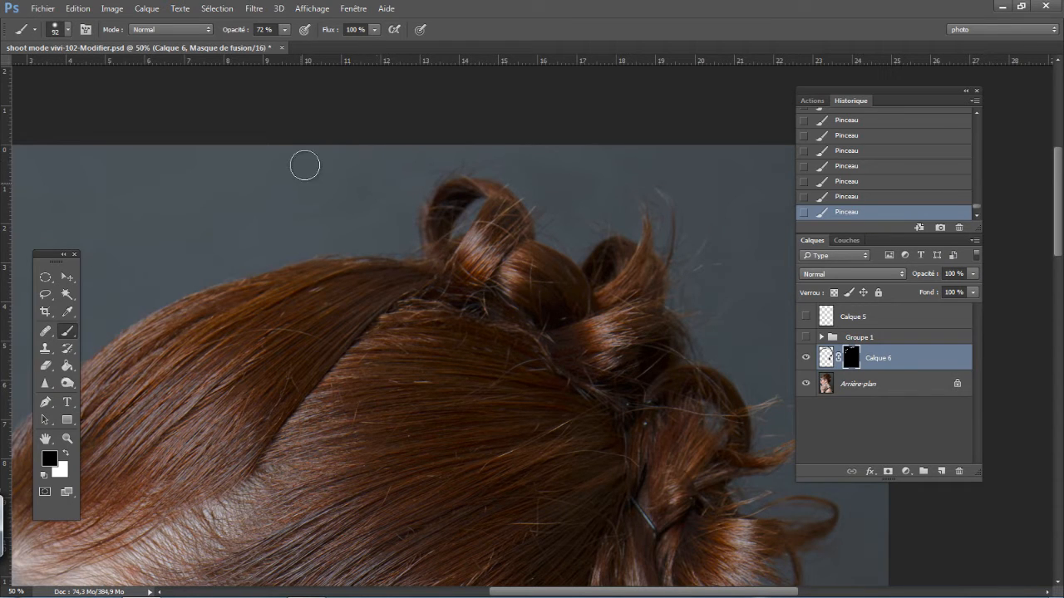
{"action": "left_click_drag", "start_coordinate": [630, 292], "coordinate": [363, 168]}
{"action": "key", "text": "x"}
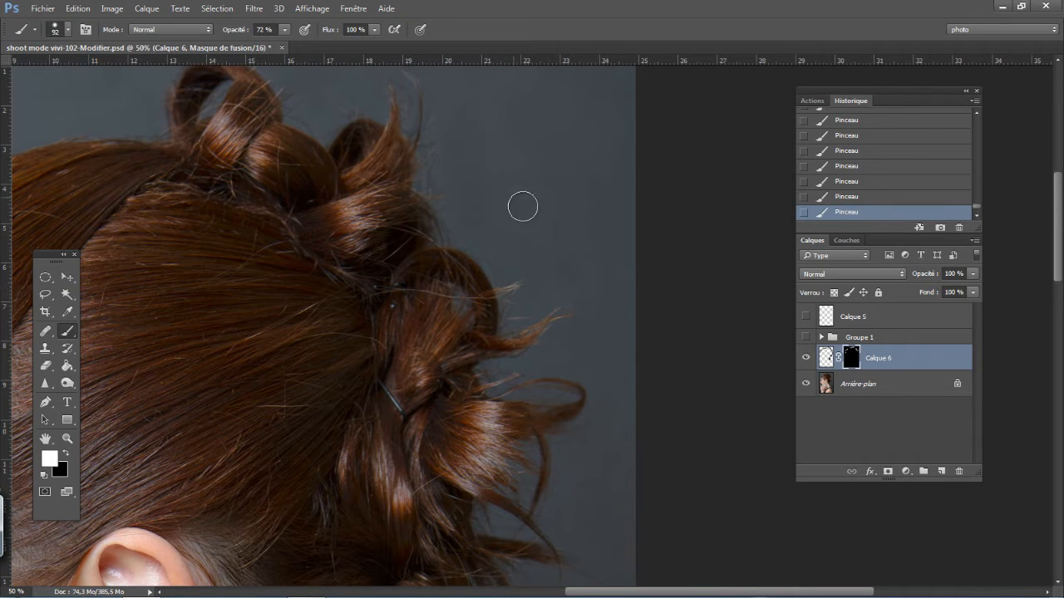
{"action": "mouse_move", "coordinate": [580, 328]}
{"action": "left_mouse_down"}
{"action": "mouse_move", "coordinate": [555, 264]}
{"action": "mouse_move", "coordinate": [553, 337]}
{"action": "mouse_move", "coordinate": [468, 145]}
{"action": "left_mouse_up"}
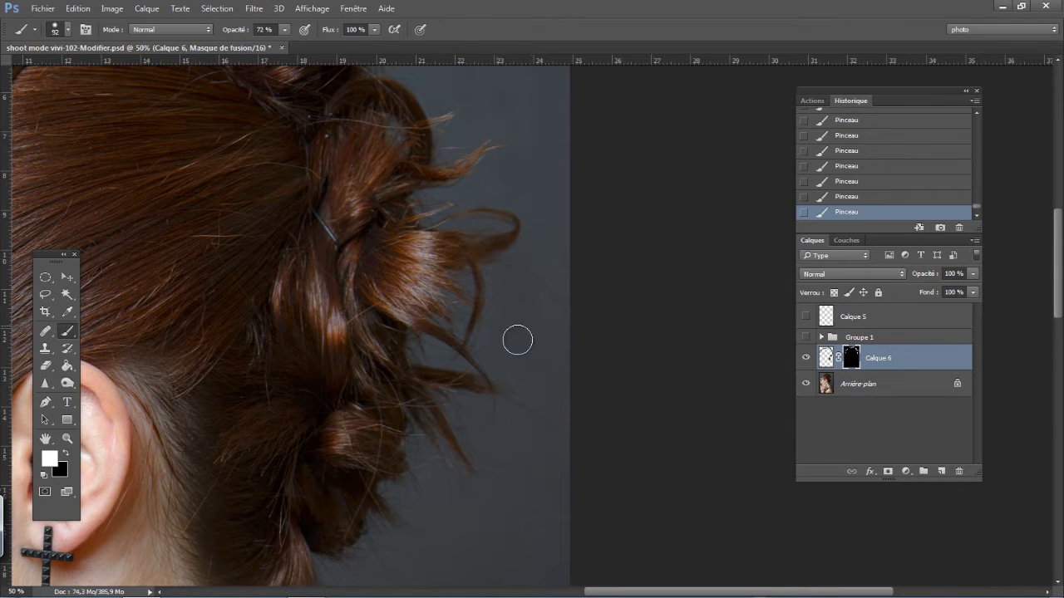
- Refine the mask around the back curls with alternating black and white strokes to remove stray hairs beside them
{"action": "key", "text": "x"}
{"action": "key", "text": "x"}
{"action": "key", "text": "x"}
{"action": "key", "text": "x"}
{"action": "mouse_move", "coordinate": [520, 353]}
{"action": "left_mouse_down"}
{"action": "mouse_move", "coordinate": [524, 83]}
{"action": "mouse_move", "coordinate": [523, 343]}
{"action": "left_mouse_up"}
{"action": "key", "text": "x"}
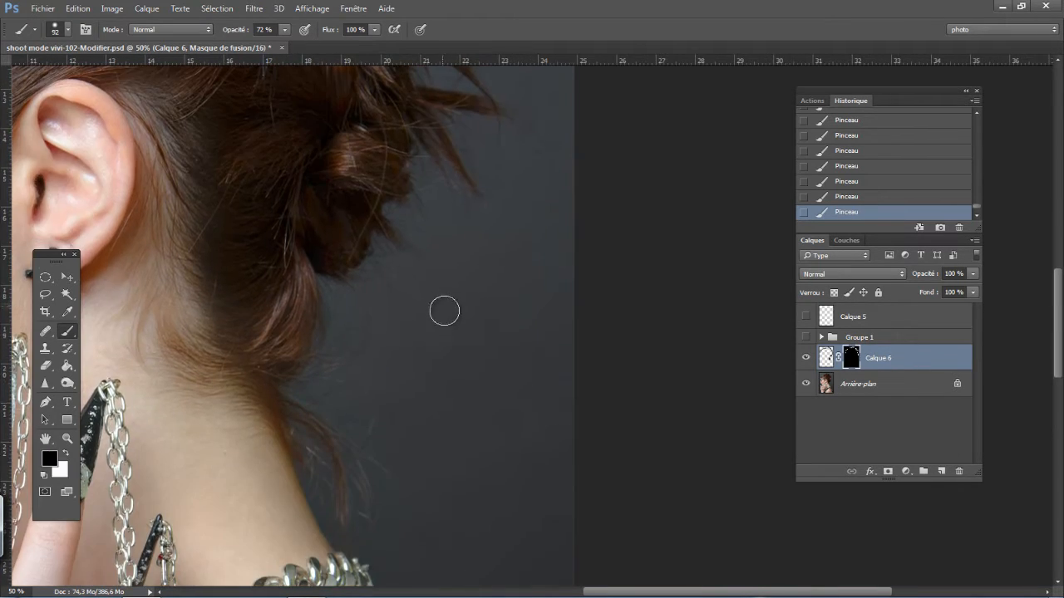
{"action": "key", "text": "x"}
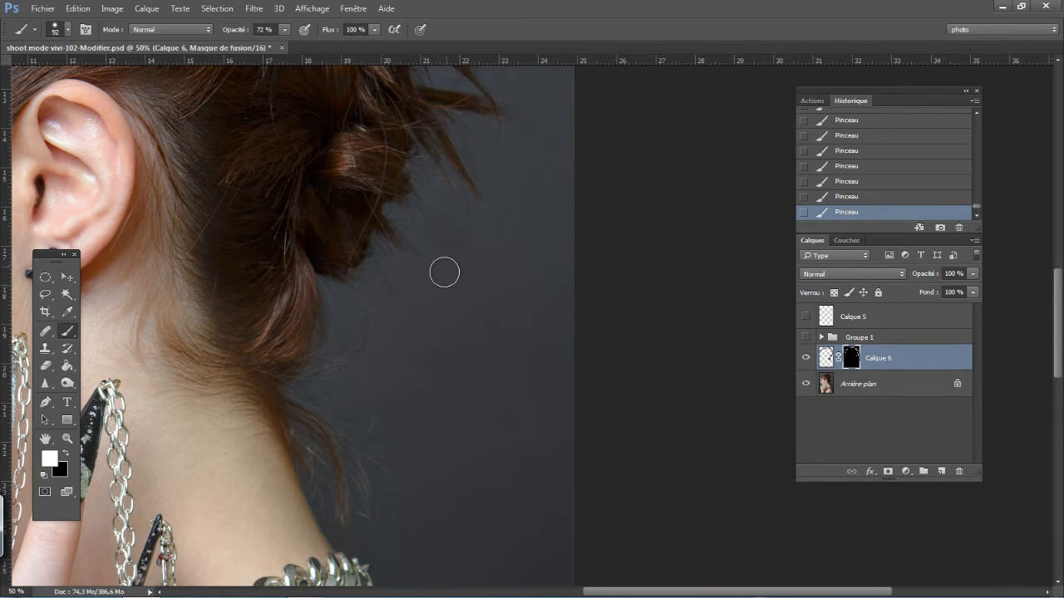
- Paint the mask below the lower curls and behind the nape to reveal the background over the loose hairs
{"action": "key", "text": "x"}
{"action": "key", "text": "x"}
{"action": "key", "text": "x"}
{"action": "key", "text": "x"}
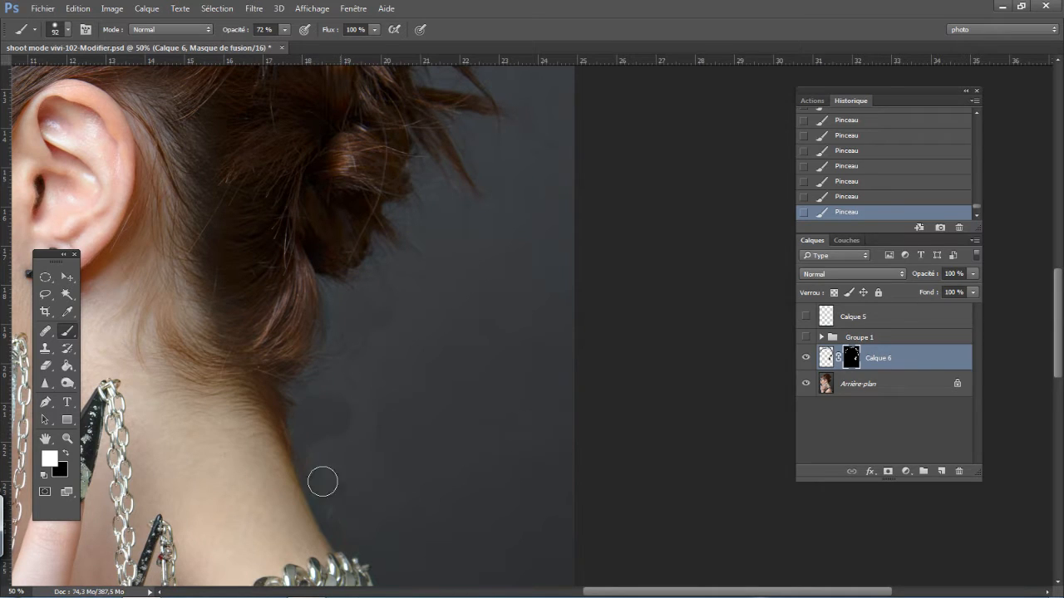
{"action": "mouse_move", "coordinate": [327, 382]}
{"action": "left_mouse_down"}
{"action": "mouse_move", "coordinate": [343, 292]}
{"action": "mouse_move", "coordinate": [324, 390]}
{"action": "mouse_move", "coordinate": [332, 307]}
{"action": "mouse_move", "coordinate": [323, 384]}
{"action": "mouse_move", "coordinate": [358, 395]}
{"action": "mouse_move", "coordinate": [371, 295]}
{"action": "mouse_move", "coordinate": [361, 302]}
{"action": "mouse_move", "coordinate": [384, 305]}
{"action": "mouse_move", "coordinate": [355, 326]}
{"action": "mouse_move", "coordinate": [374, 301]}
{"action": "mouse_move", "coordinate": [337, 417]}
{"action": "mouse_move", "coordinate": [366, 434]}
{"action": "mouse_move", "coordinate": [376, 312]}
{"action": "mouse_move", "coordinate": [392, 506]}
{"action": "mouse_move", "coordinate": [391, 463]}
{"action": "mouse_move", "coordinate": [345, 341]}
{"action": "mouse_move", "coordinate": [312, 351]}
{"action": "mouse_move", "coordinate": [360, 436]}
{"action": "mouse_move", "coordinate": [390, 364]}
{"action": "left_mouse_up"}
{"action": "left_click_drag", "start_coordinate": [320, 312], "coordinate": [330, 368]}
{"action": "left_click_drag", "start_coordinate": [418, 418], "coordinate": [421, 323]}
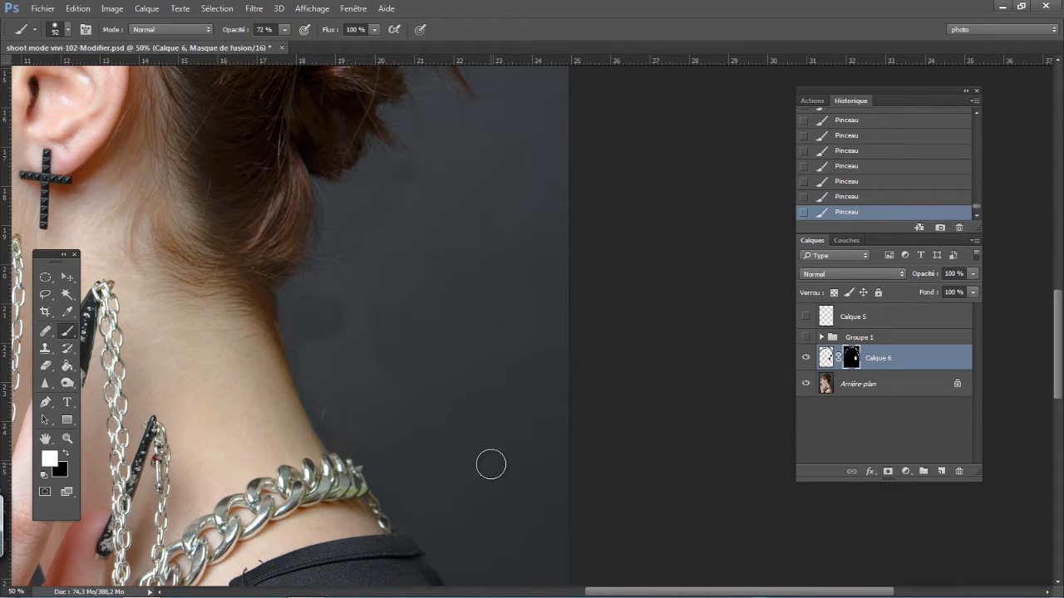
- Target the pixels of Calque 6 and clone clean grey background over the blotches beside the nape and lowest curl
{"action": "left_click", "coordinate": [825, 357]}
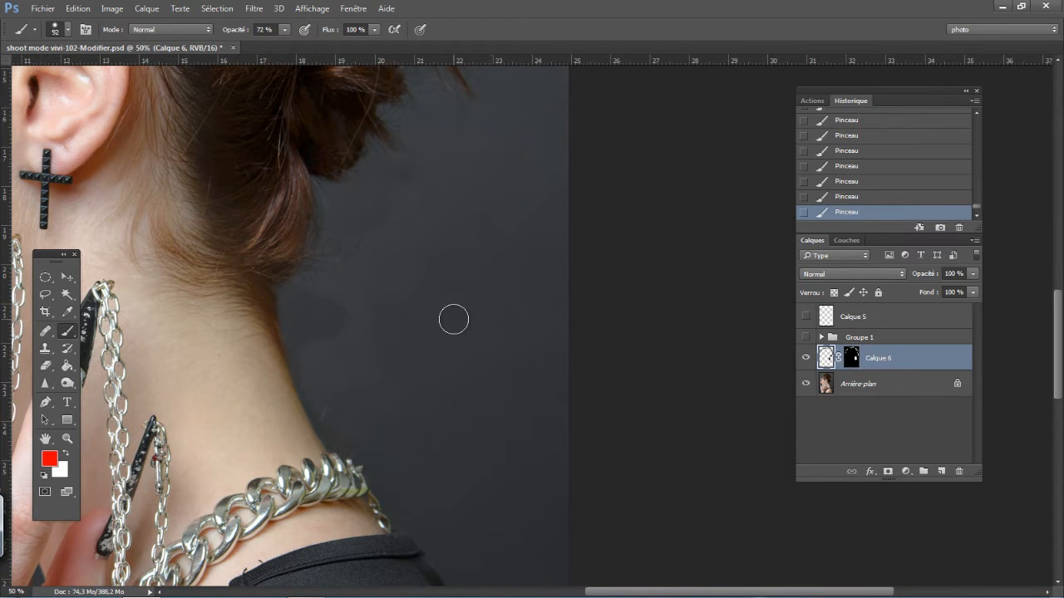
{"action": "left_click", "coordinate": [46, 348]}
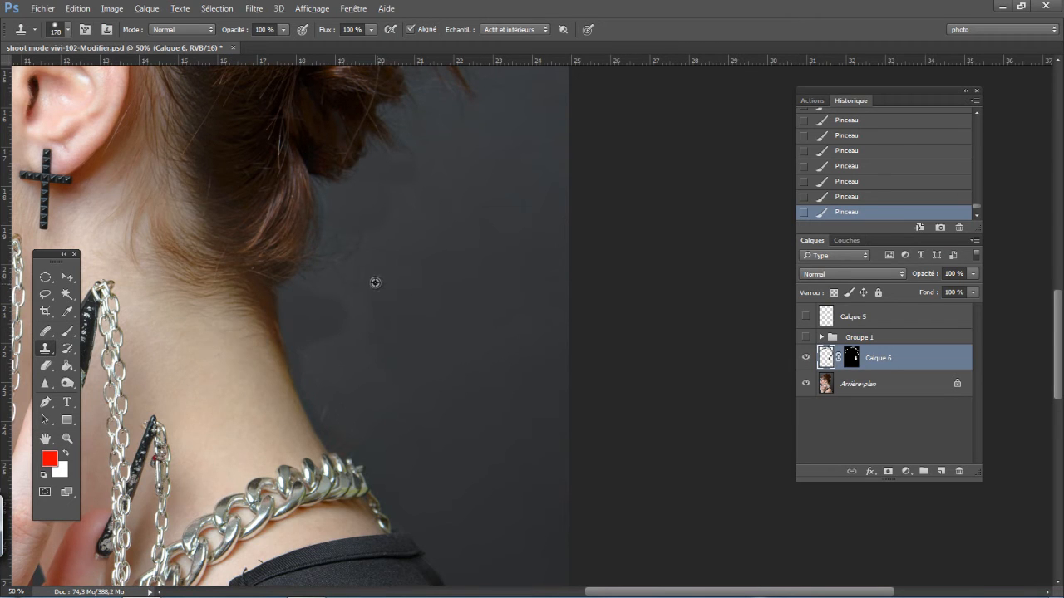
{"action": "left_click", "coordinate": [375, 280], "text": "alt"}
{"action": "left_click_drag", "start_coordinate": [330, 290], "coordinate": [325, 297]}
{"action": "left_click", "coordinate": [332, 234]}
{"action": "left_click", "coordinate": [322, 254]}
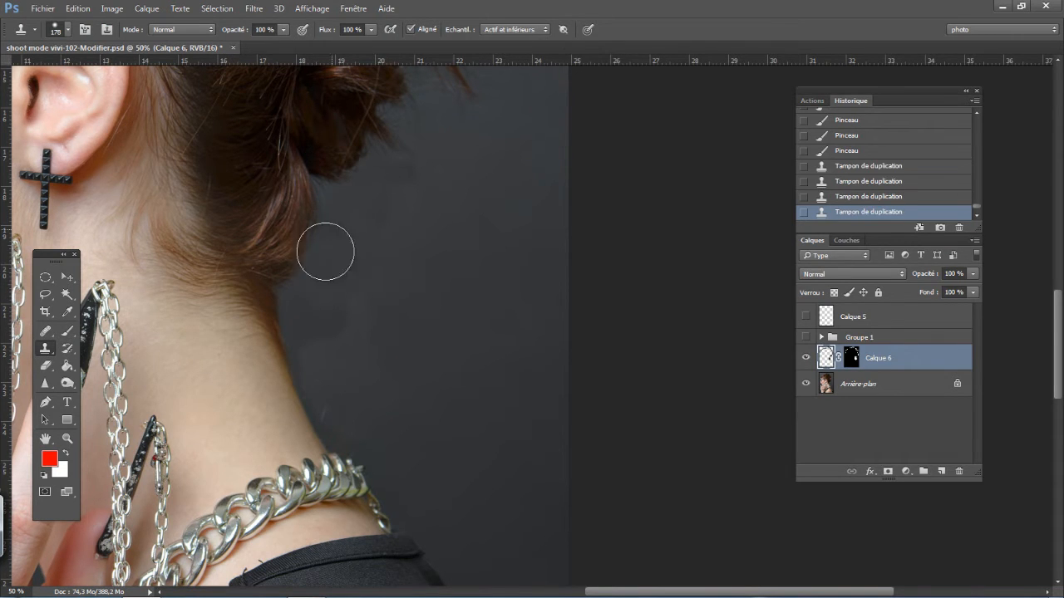
{"action": "left_click", "coordinate": [326, 263]}
{"action": "left_click", "coordinate": [331, 279]}
{"action": "left_click", "coordinate": [331, 289]}
{"action": "left_click", "coordinate": [334, 296]}
{"action": "left_click", "coordinate": [340, 354]}
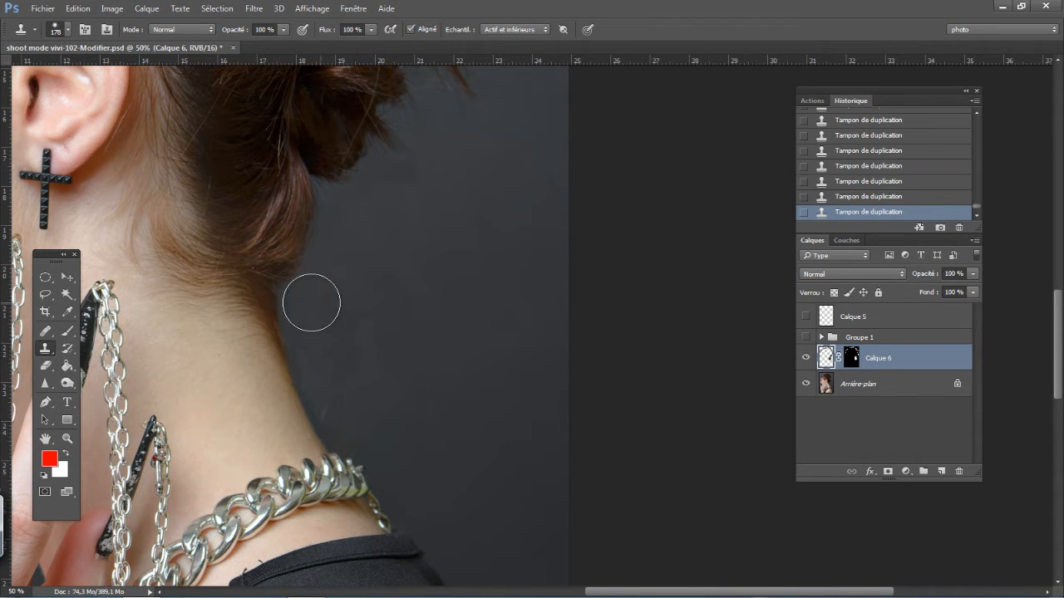
{"action": "left_click", "coordinate": [326, 246]}
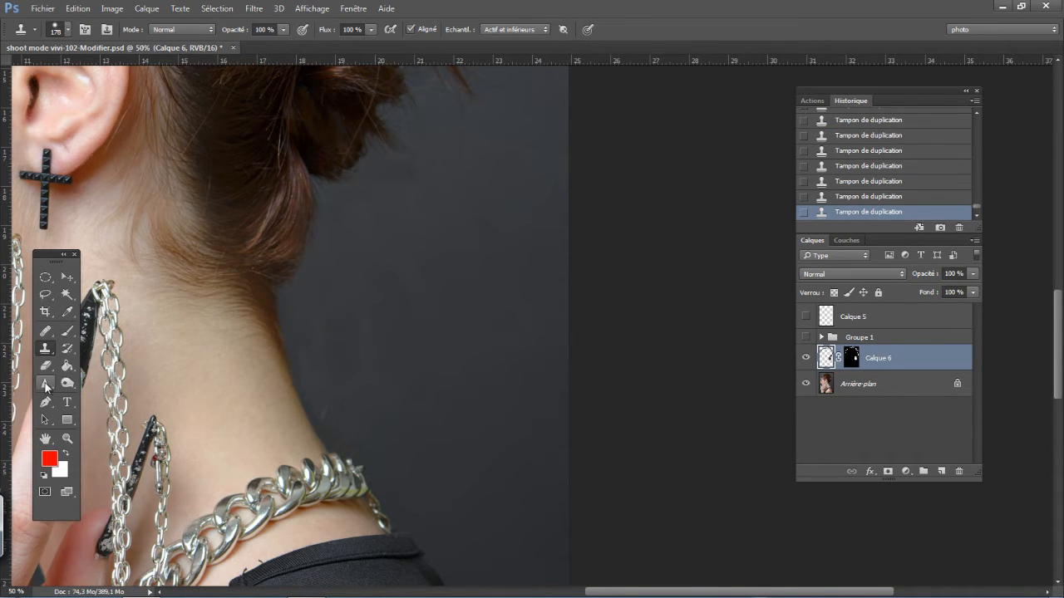
- Return to the Calque 6 mask and paint black along the lowest curl to restore its edge, finishing the nape in white
{"action": "left_click", "coordinate": [67, 331]}
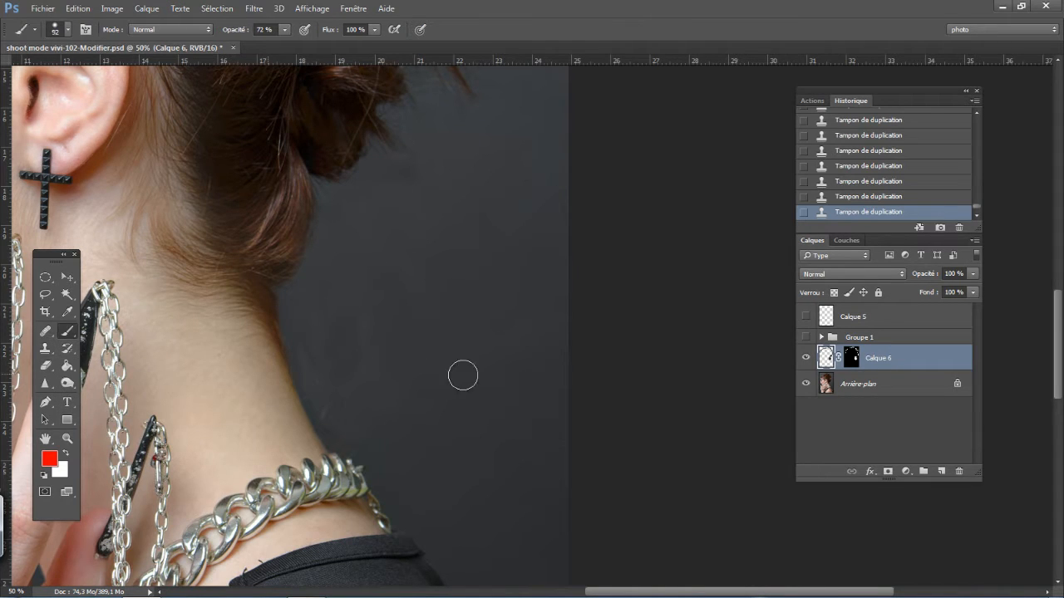
{"action": "left_click", "coordinate": [854, 364]}
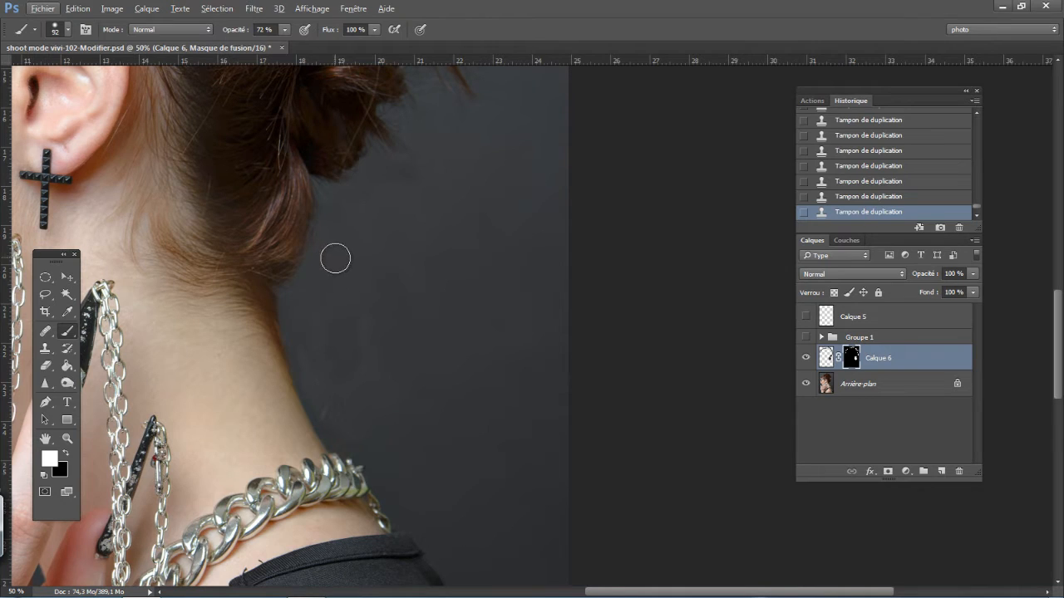
{"action": "key", "text": "x"}
{"action": "left_click", "coordinate": [306, 201]}
{"action": "left_click", "coordinate": [305, 214]}
{"action": "left_click", "coordinate": [288, 249]}
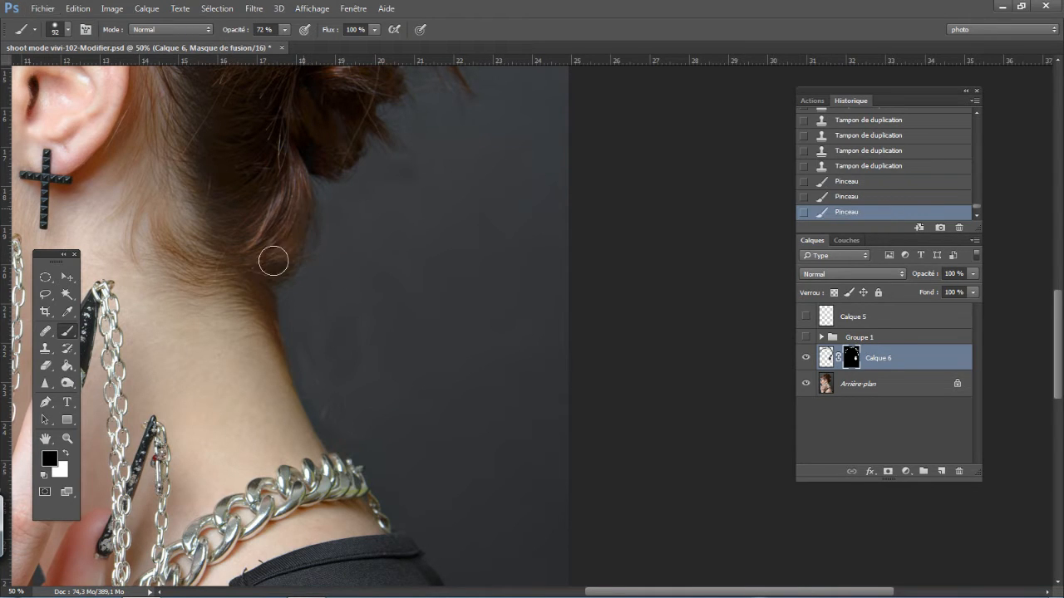
{"action": "left_click", "coordinate": [291, 254]}
{"action": "left_click", "coordinate": [297, 246]}
{"action": "left_click", "coordinate": [279, 268]}
{"action": "left_click", "coordinate": [278, 270]}
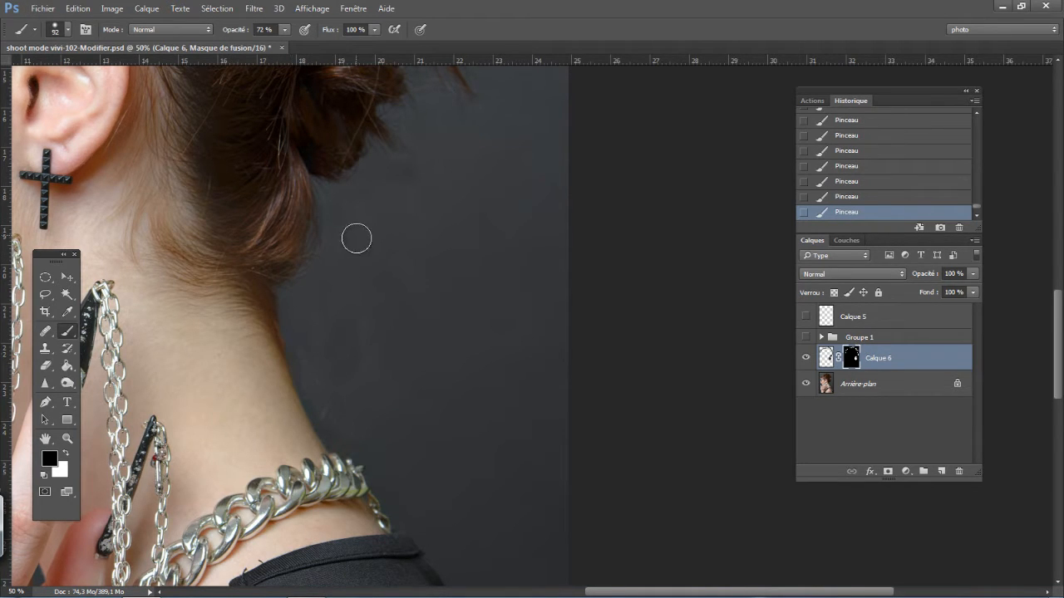
{"action": "key", "text": "x"}
- Clone background on Calque 6 with a 68 px stamp over the traces beside the neck, just above the necklace
{"action": "key", "text": "ctrl+2"}
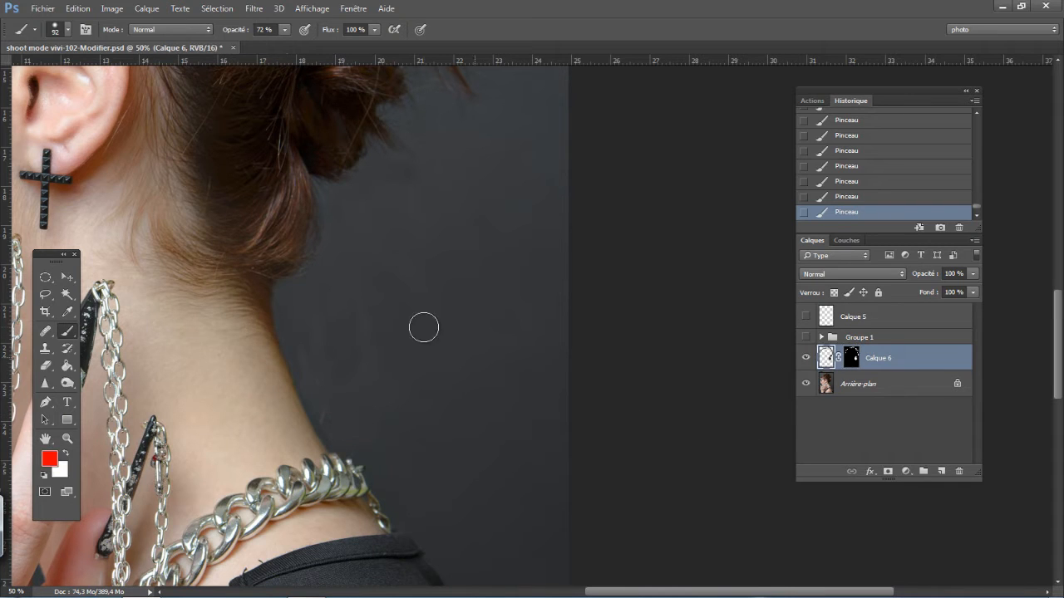
{"action": "key", "text": "s"}
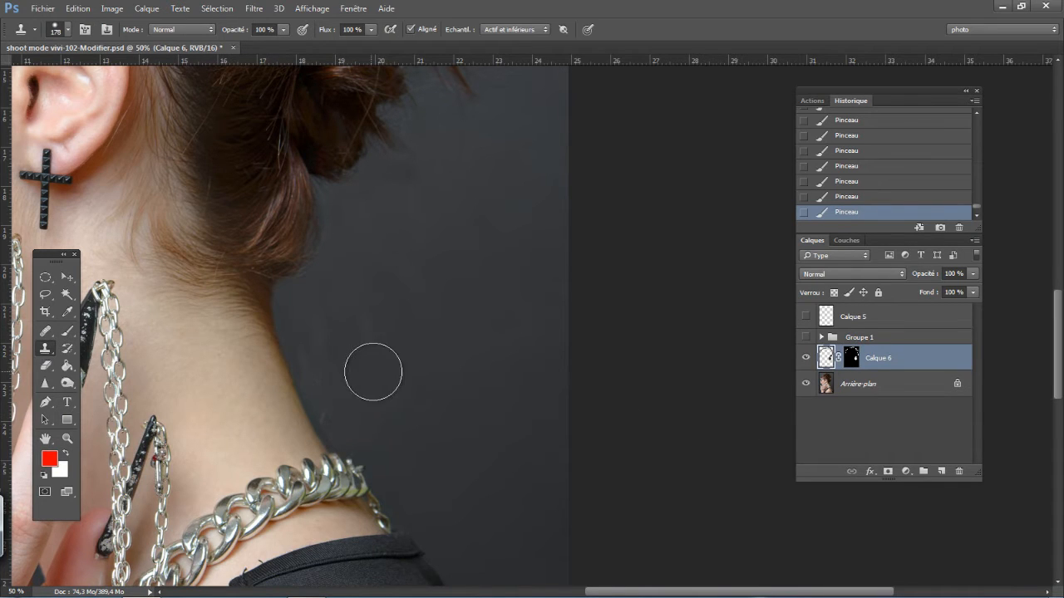
{"action": "left_click_drag", "start_coordinate": [392, 371], "coordinate": [370, 371]}
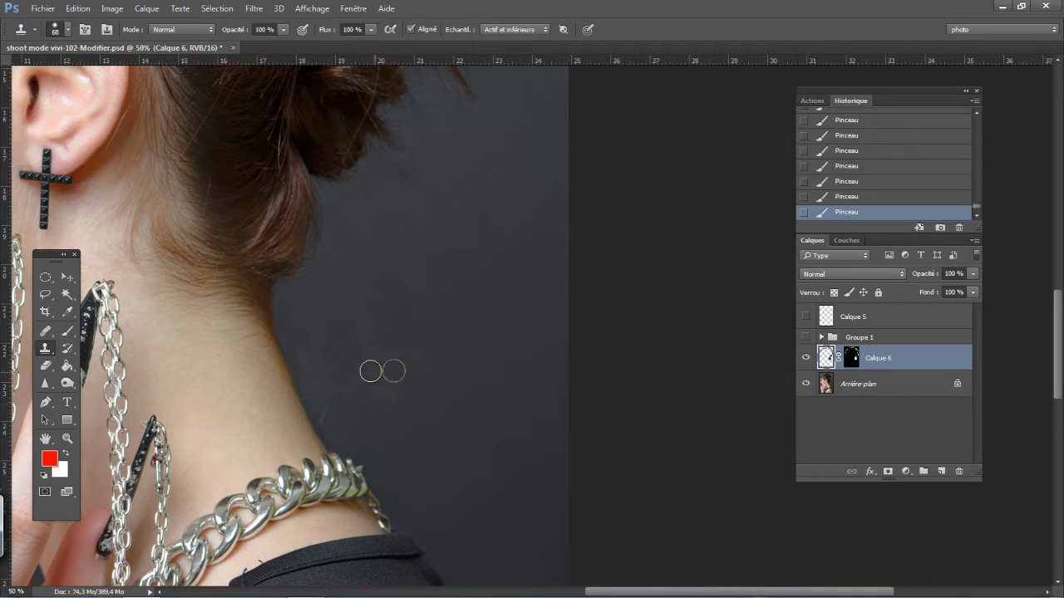
{"action": "left_click", "coordinate": [370, 371], "text": "alt"}
{"action": "left_click_drag", "start_coordinate": [330, 416], "coordinate": [364, 442]}
{"action": "left_click", "coordinate": [343, 416]}
{"action": "left_click", "coordinate": [324, 396]}
{"action": "left_click", "coordinate": [328, 416]}
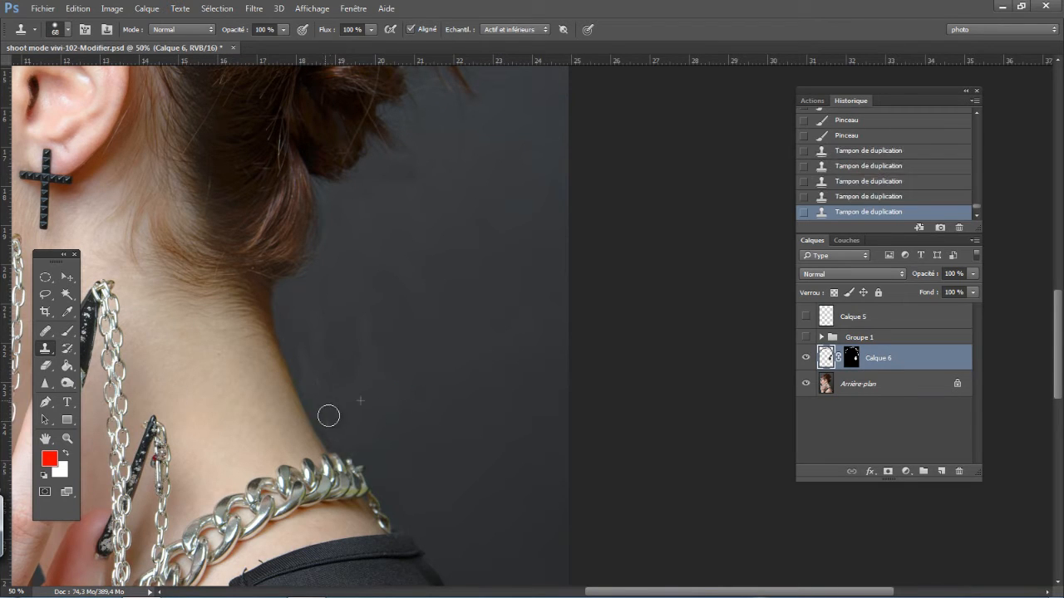
{"action": "left_click", "coordinate": [331, 423]}
{"action": "left_click", "coordinate": [320, 413]}
{"action": "left_click", "coordinate": [328, 423]}
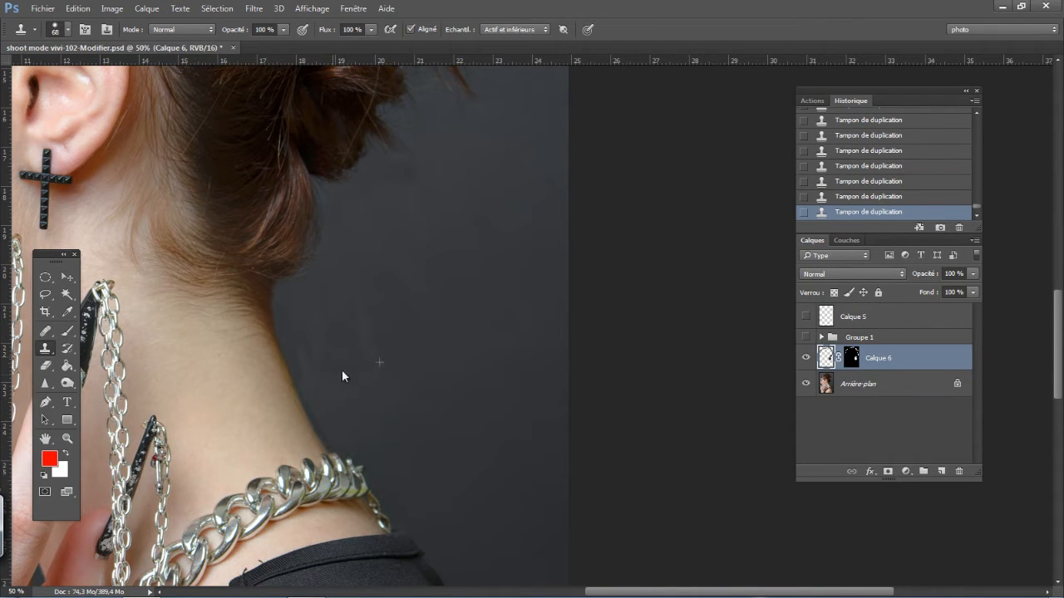
- Compare the portrait with and without Calque 6 and examine the edges of the back curls at 100 %
{"action": "key", "text": "ctrl+minus"}
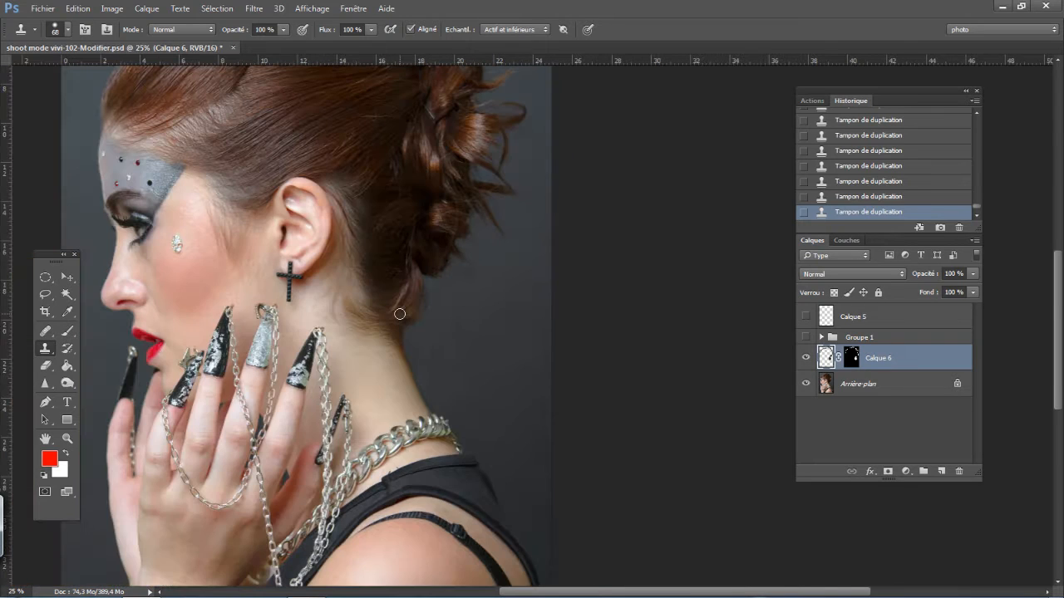
{"action": "left_click_drag", "start_coordinate": [224, 127], "coordinate": [237, 183]}
{"action": "left_click", "coordinate": [806, 360]}
{"action": "left_click", "coordinate": [804, 362]}
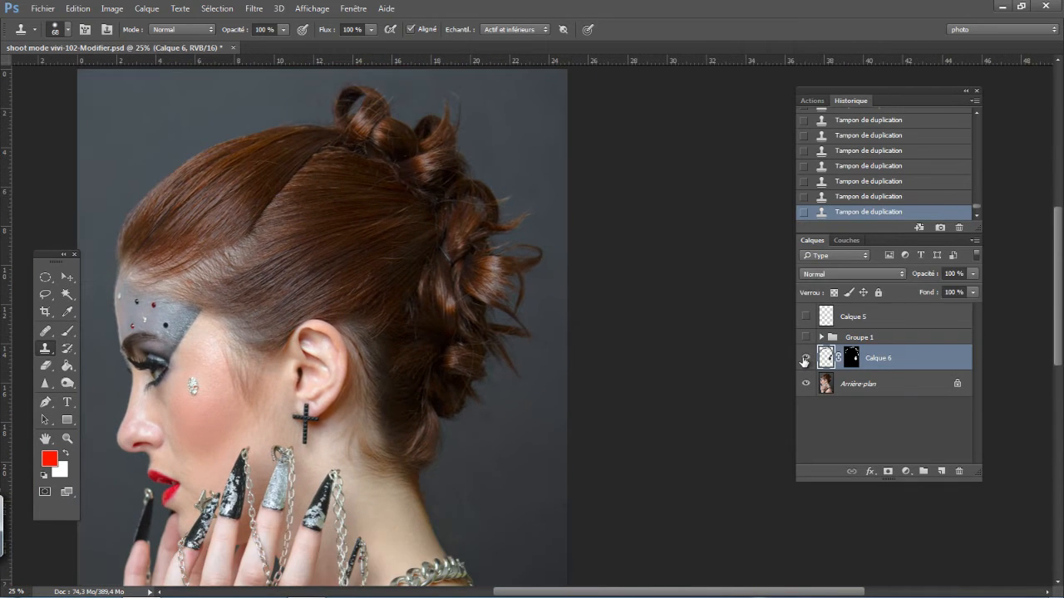
{"action": "left_click", "coordinate": [804, 362]}
{"action": "left_click", "coordinate": [804, 362]}
{"action": "left_click_drag", "start_coordinate": [383, 338], "coordinate": [365, 314]}
{"action": "key", "text": "ctrl+plus"}
{"action": "key", "text": "ctrl+plus"}
{"action": "key", "text": "ctrl+plus"}
{"action": "key", "text": "ctrl+plus"}
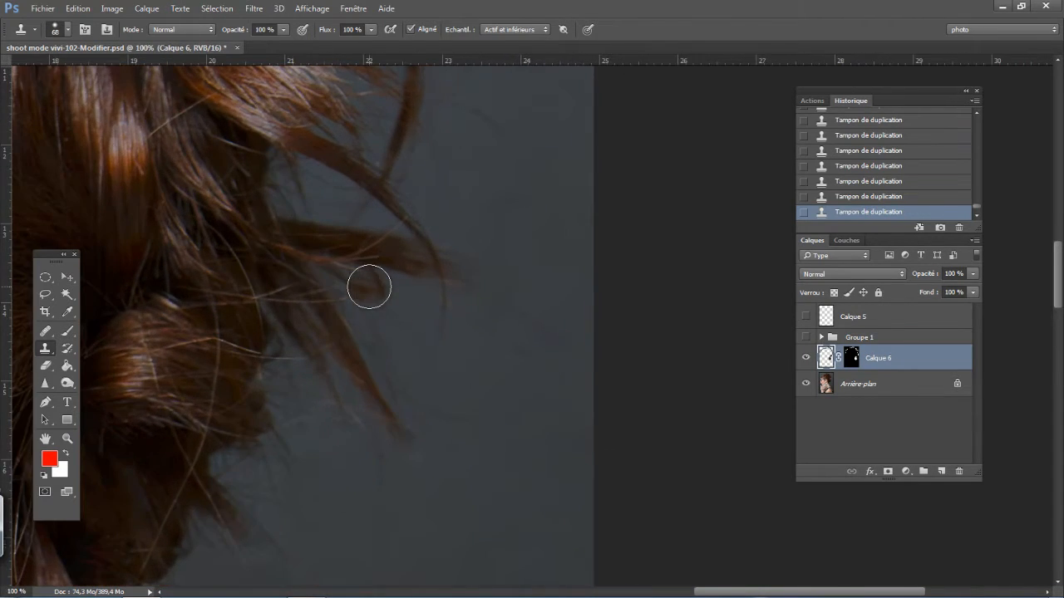
{"action": "left_click_drag", "start_coordinate": [475, 242], "coordinate": [428, 399]}
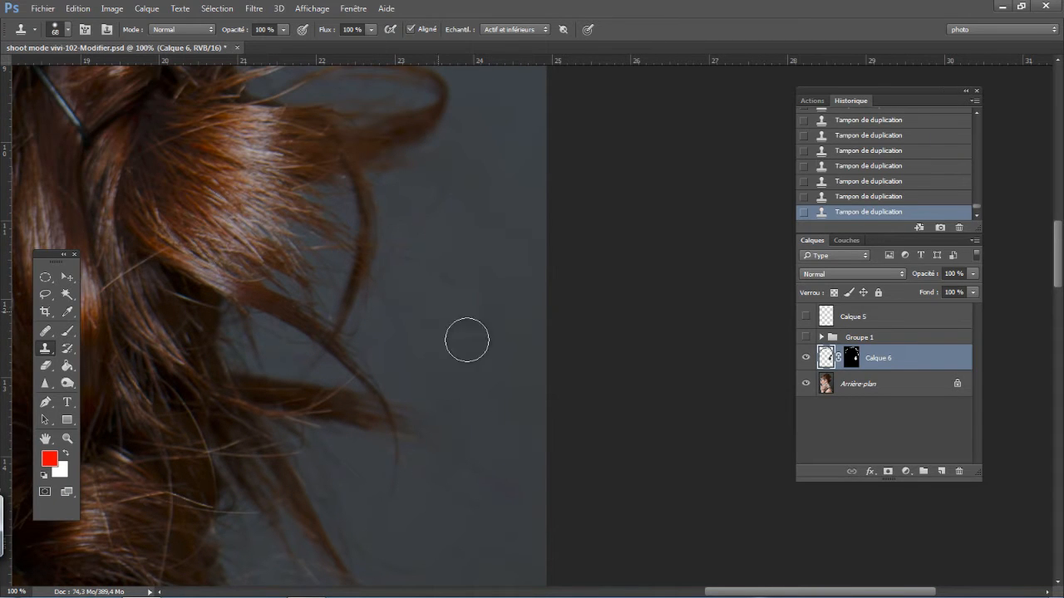
- Examine the edges of the back curls and topknot at 100 %, and view the whole portrait with Calque 6 toggled
{"action": "left_click_drag", "start_coordinate": [378, 141], "coordinate": [411, 283]}
{"action": "left_click_drag", "start_coordinate": [369, 170], "coordinate": [686, 342]}
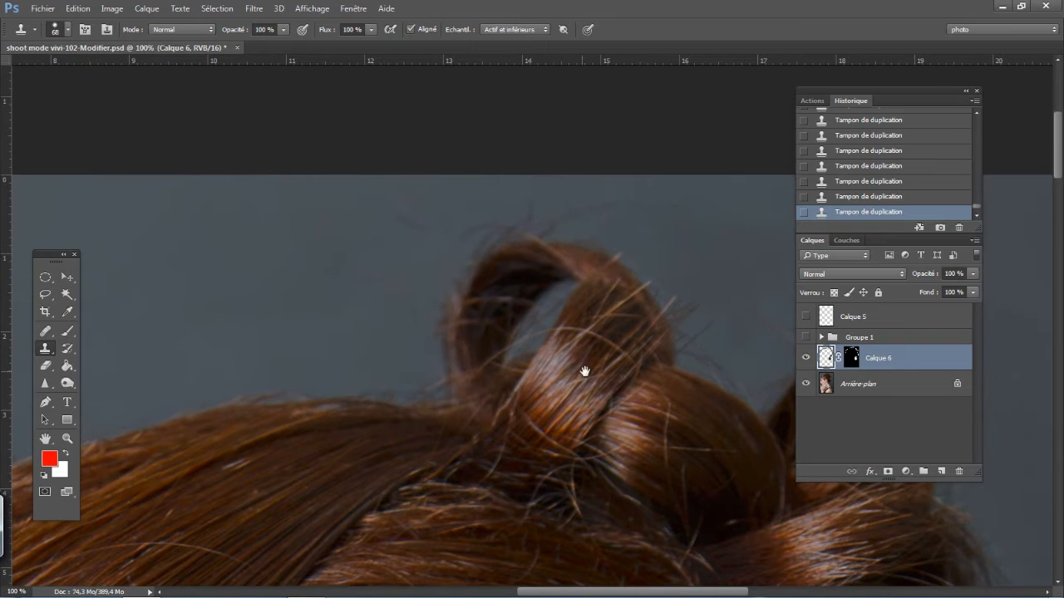
{"action": "left_click_drag", "start_coordinate": [585, 372], "coordinate": [595, 398]}
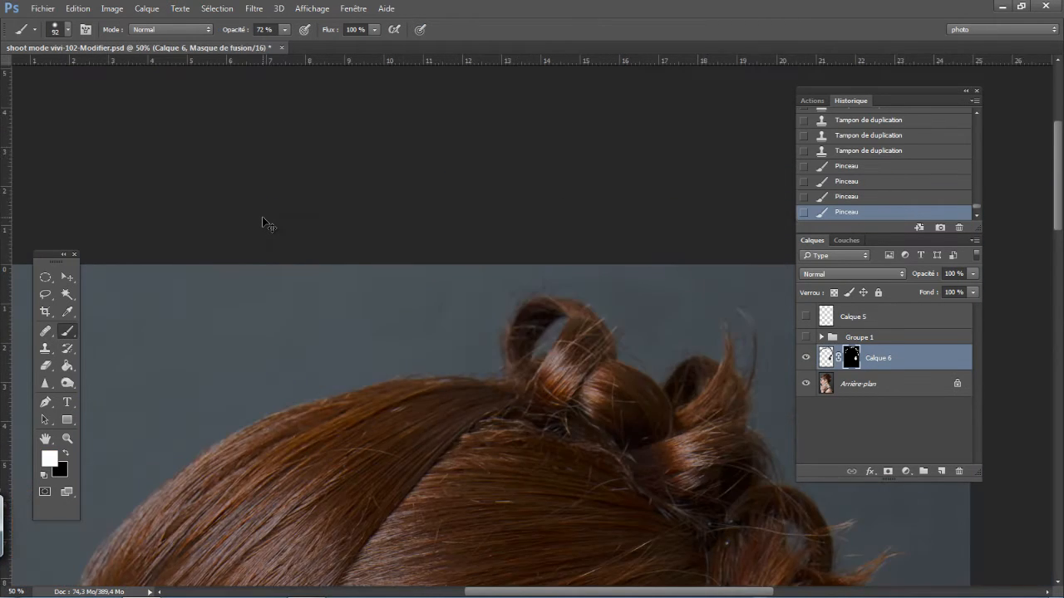
{"action": "key", "text": "ctrl+minus"}
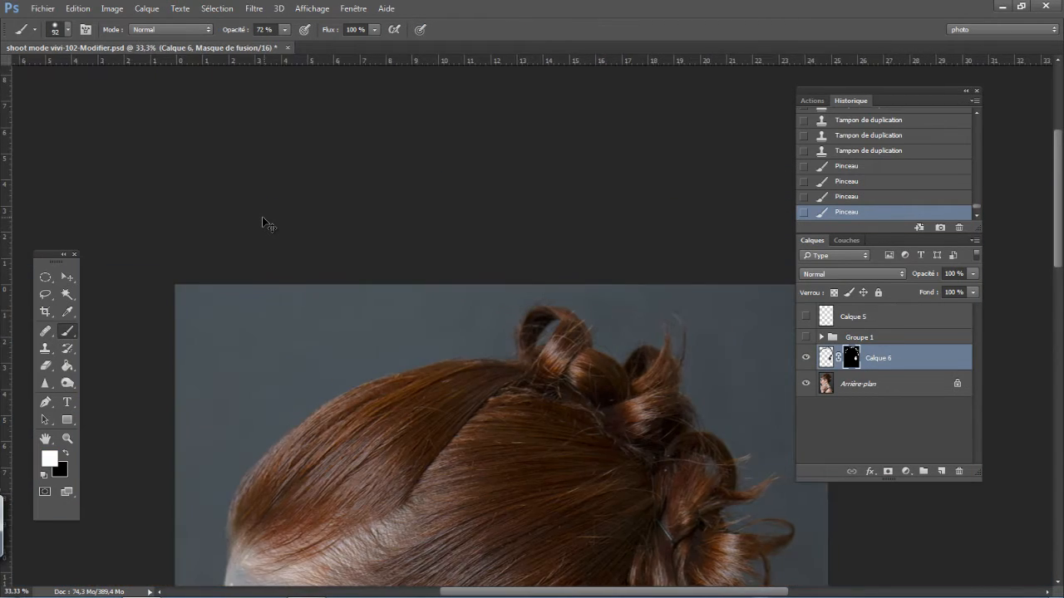
{"action": "key", "text": "ctrl+minus"}
{"action": "key", "text": "ctrl+minus"}
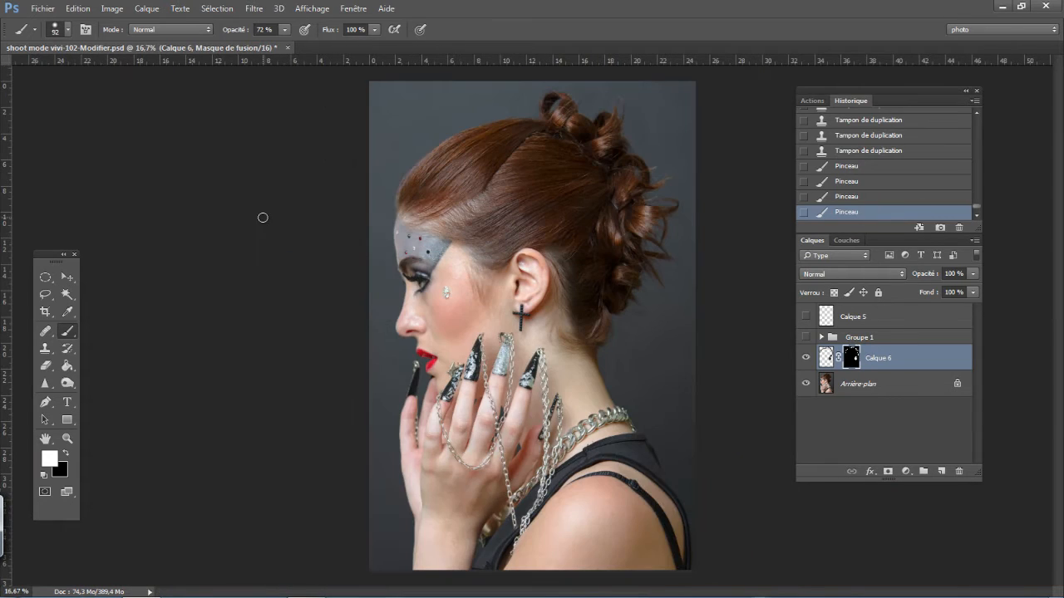
{"action": "left_click", "coordinate": [805, 359]}
- Examine the face profile, ear and hairline at 50 %, and return to the full portrait view
{"action": "key", "text": "ctrl+plus"}
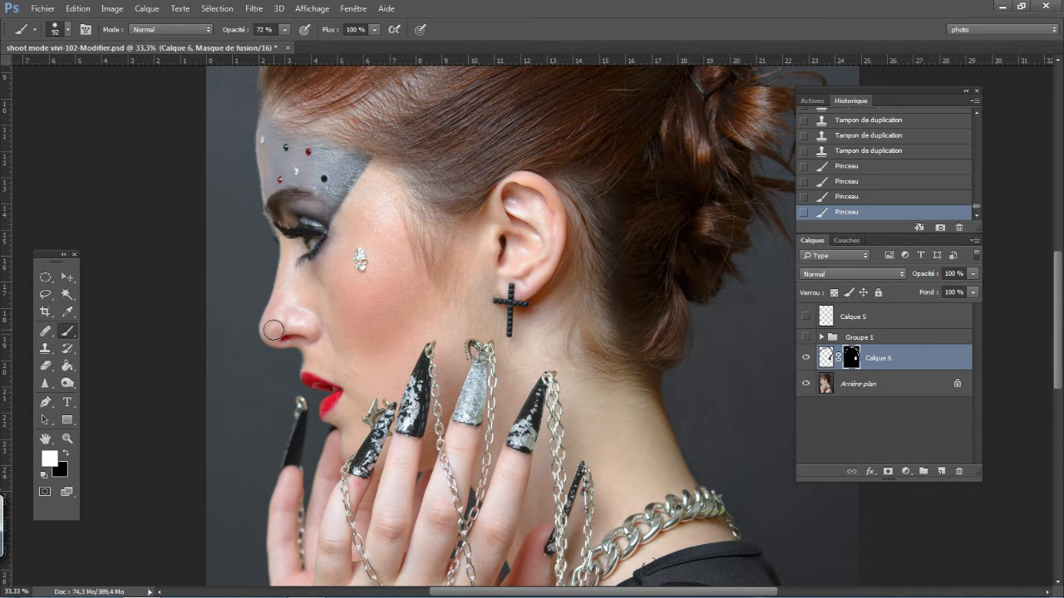
{"action": "key", "text": "ctrl+plus"}
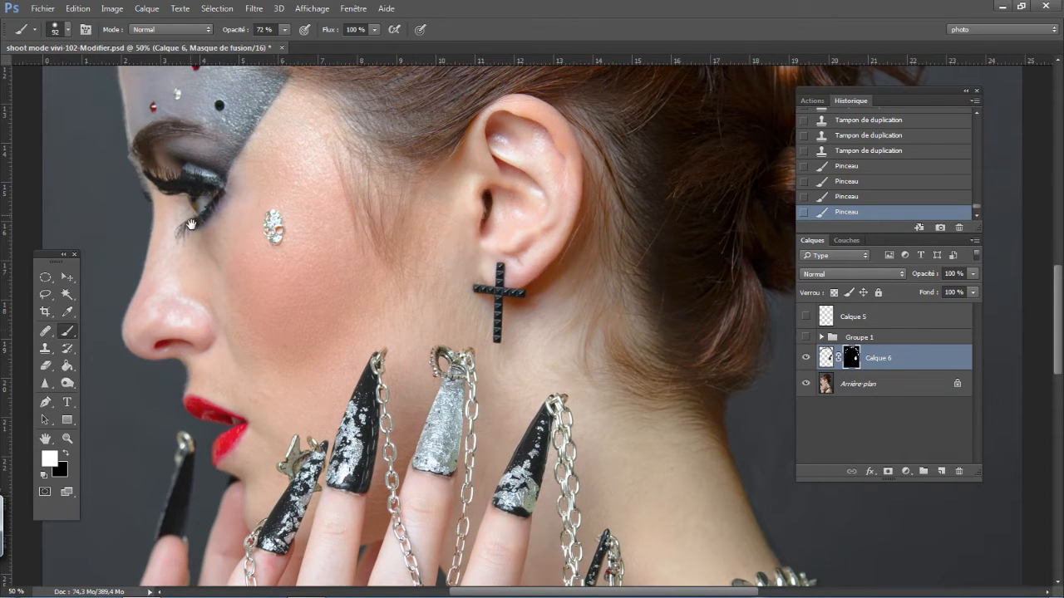
{"action": "left_click_drag", "start_coordinate": [208, 248], "coordinate": [379, 352]}
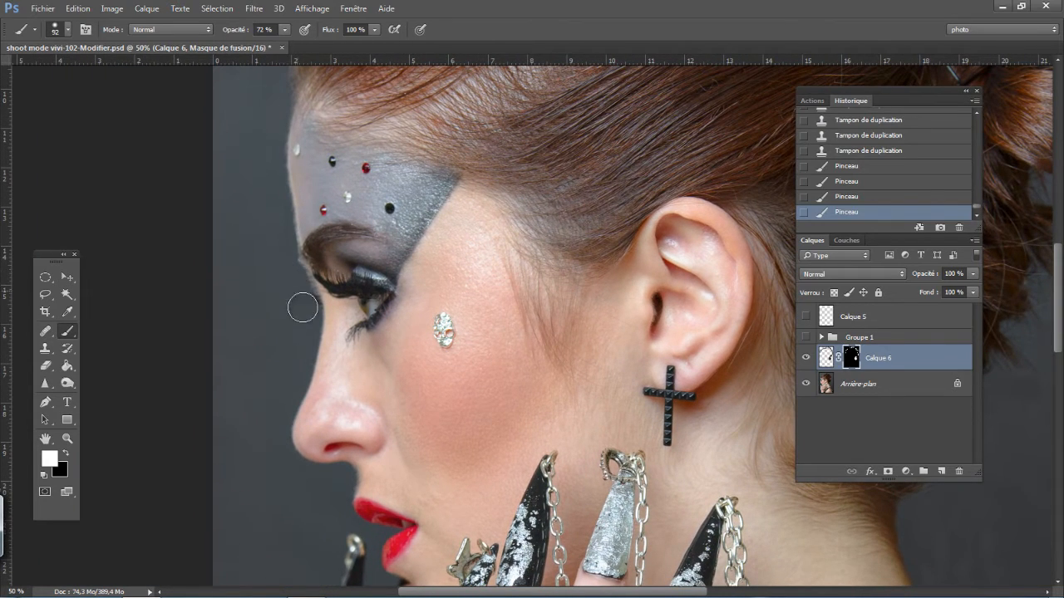
{"action": "key", "text": "ctrl+minus"}
{"action": "key", "text": "ctrl+minus"}
{"action": "key", "text": "ctrl+minus"}
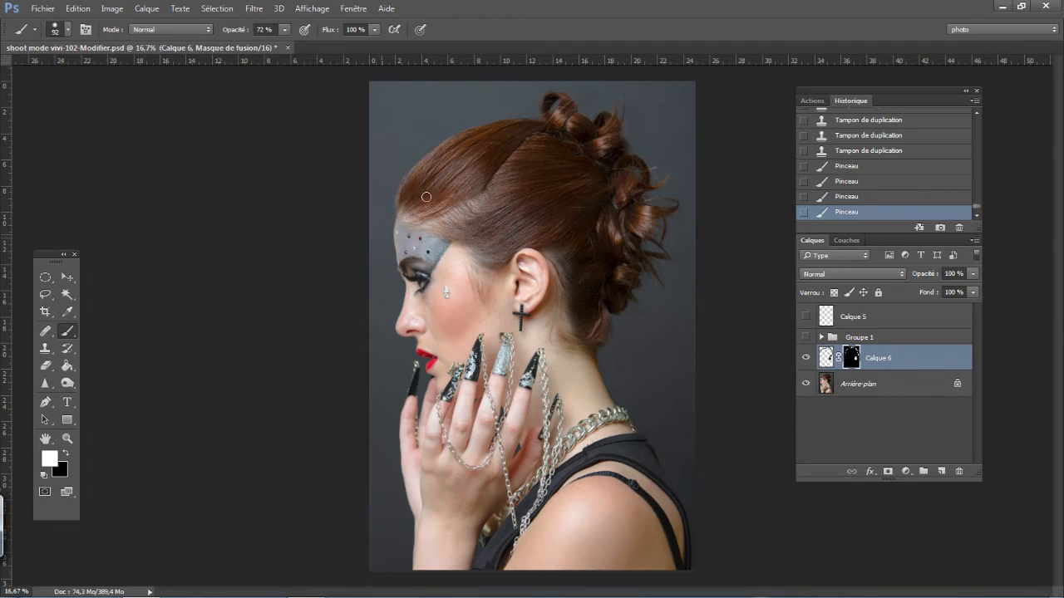
- Create a blank layer directly above Calque 6 for retouching inside the hair on the top of the head
{"action": "key", "text": "ctrl+plus"}
{"action": "key", "text": "ctrl+plus"}
{"action": "key", "text": "ctrl+plus"}
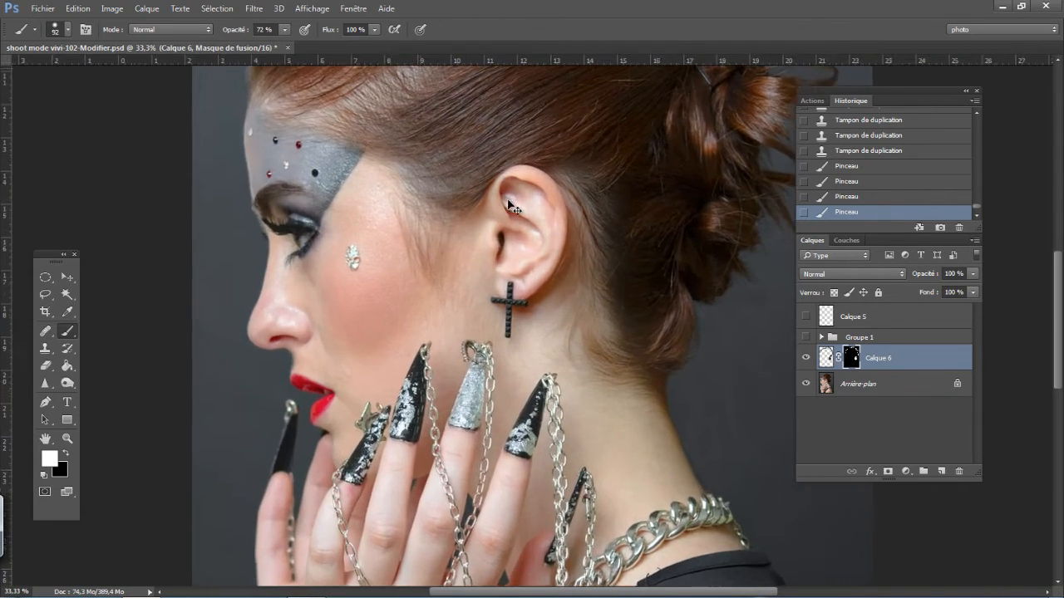
{"action": "left_click_drag", "start_coordinate": [510, 206], "coordinate": [474, 382]}
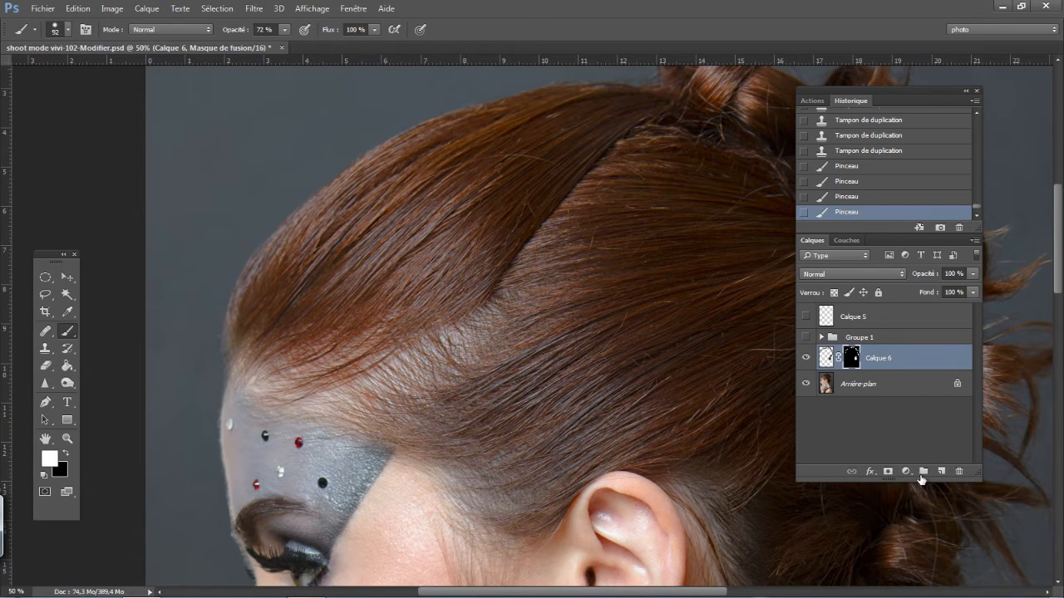
{"action": "left_click", "coordinate": [943, 472]}
{"action": "key", "text": "x"}
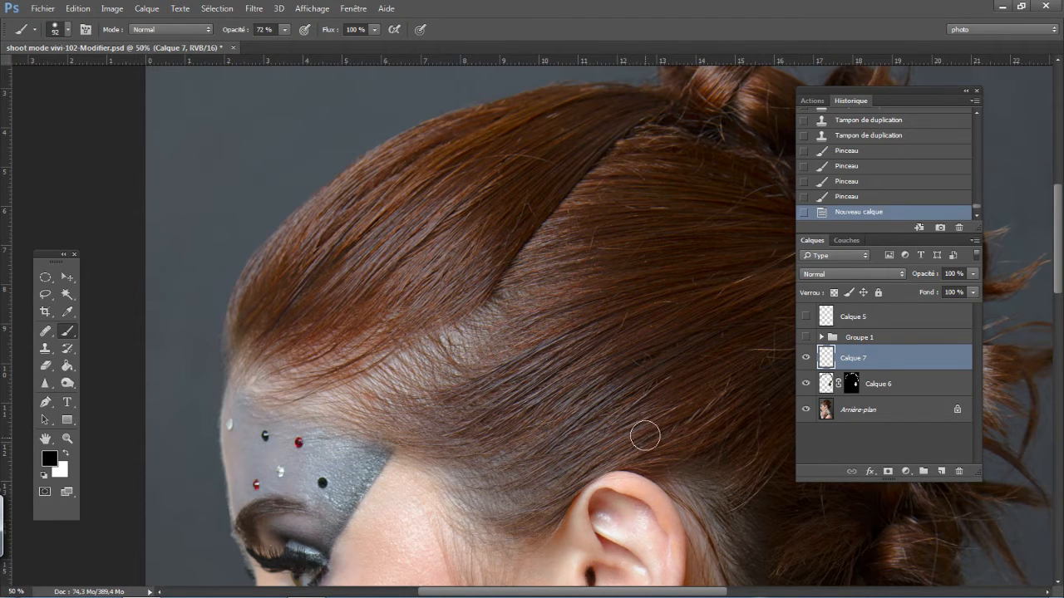
- Try to remove the light stray hair in the swept front section on the blank layer with a 7 px Healing Brush
{"action": "key", "text": "s"}
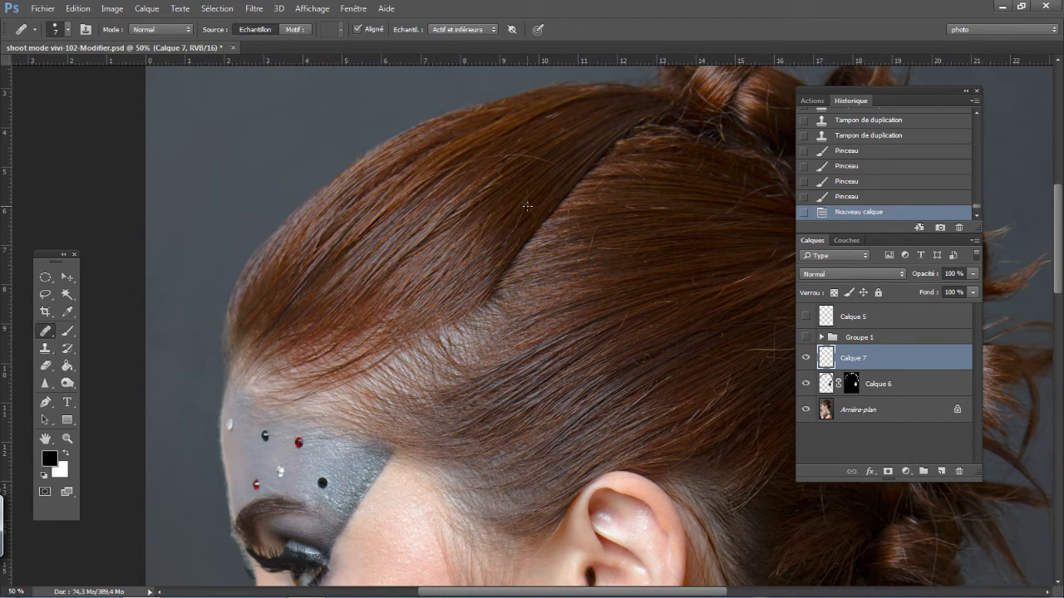
{"action": "scroll", "coordinate": [527, 205], "scroll_direction": "up", "scroll_amount": 2}
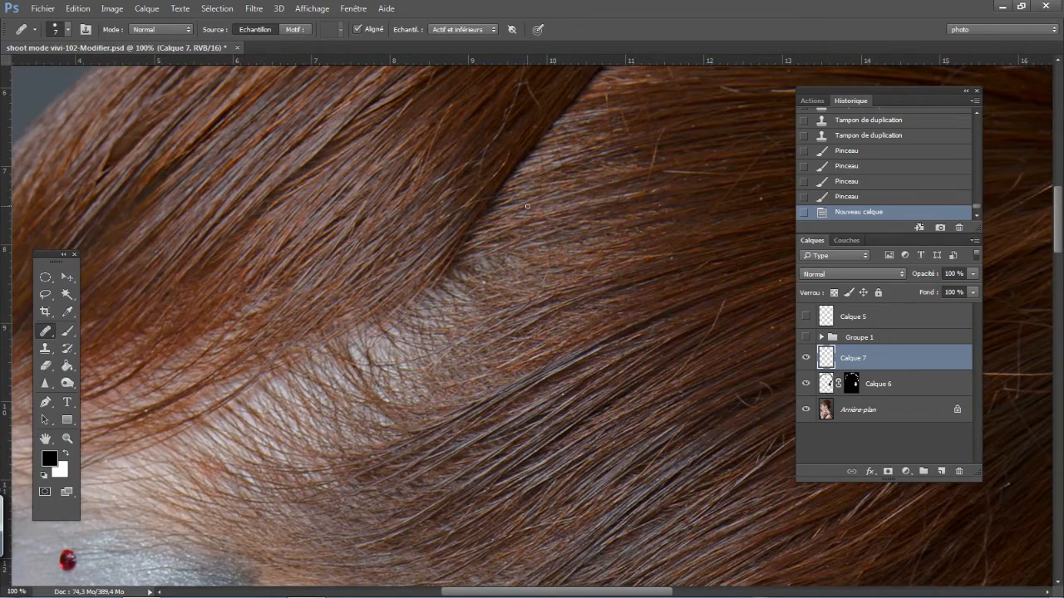
{"action": "scroll", "coordinate": [418, 330], "scroll_direction": "up", "scroll_amount": 1}
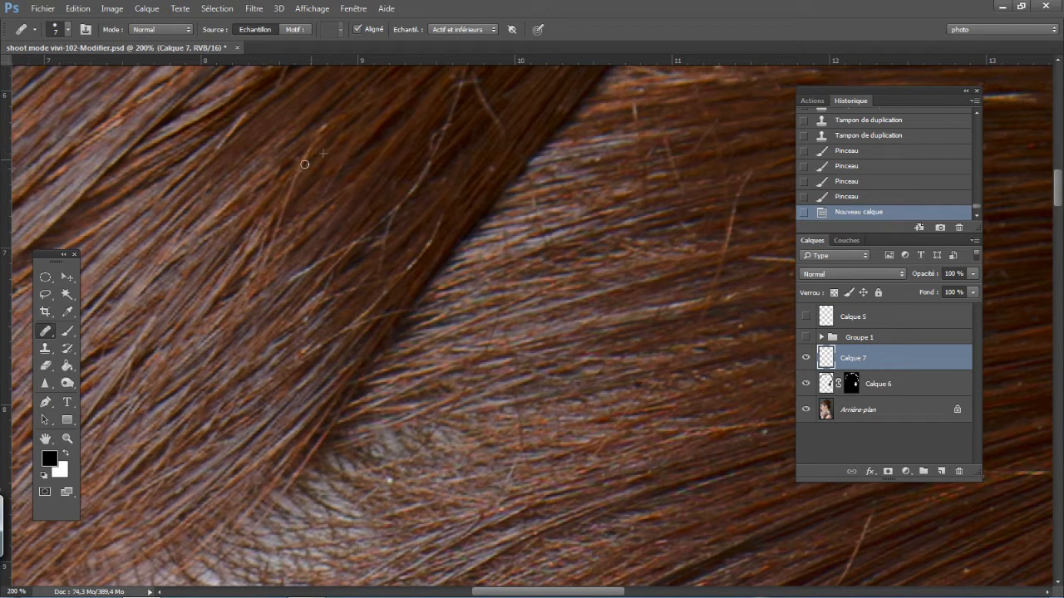
{"action": "left_click", "coordinate": [298, 196]}
{"action": "left_click", "coordinate": [312, 201]}
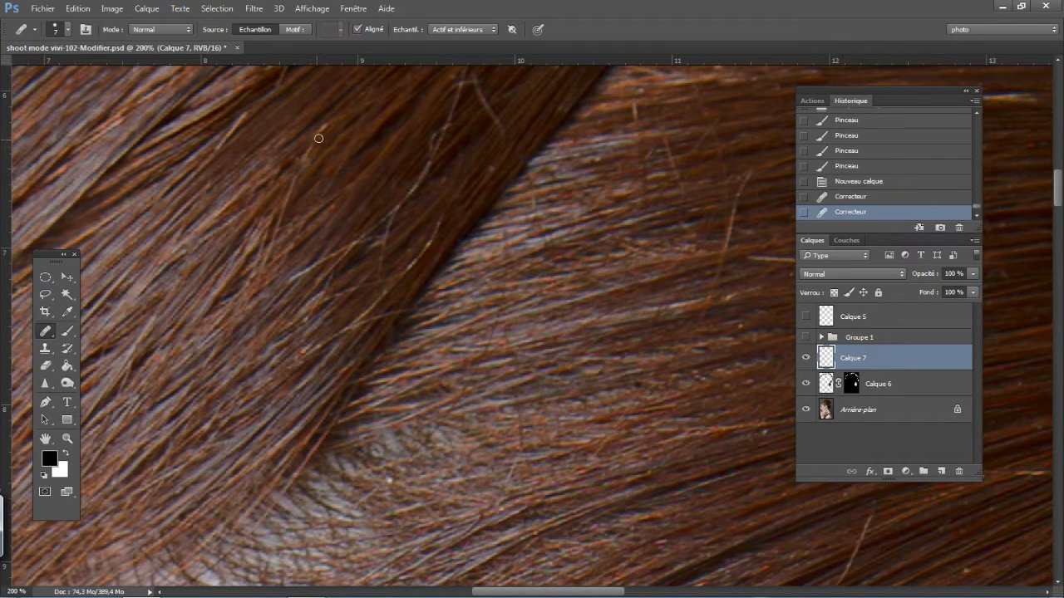
{"action": "left_click", "coordinate": [304, 158]}
{"action": "left_click", "coordinate": [300, 167]}
{"action": "left_click", "coordinate": [315, 154]}
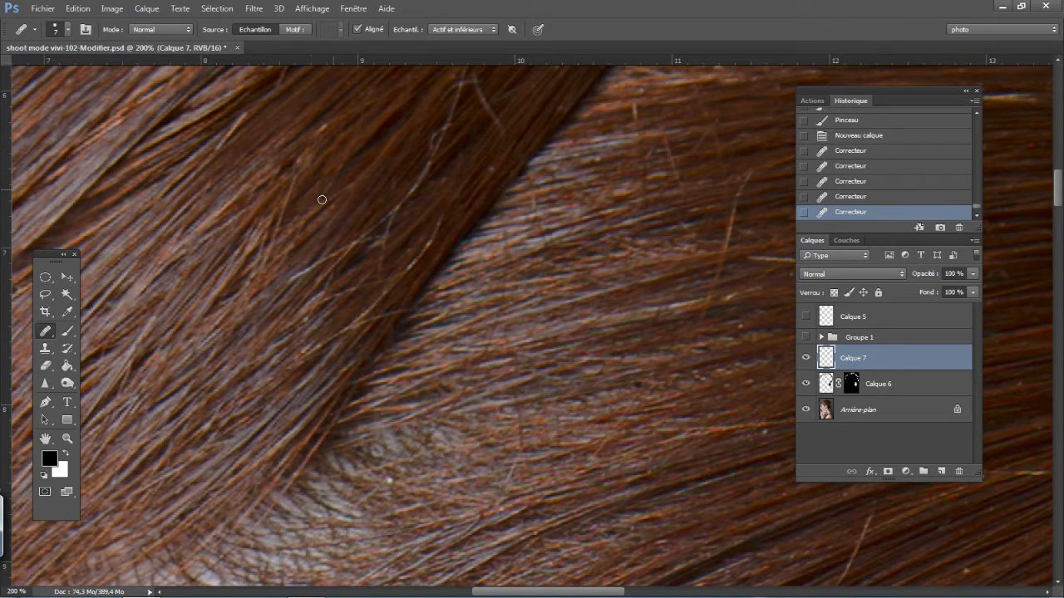
{"action": "left_click", "coordinate": [285, 191]}
{"action": "left_click", "coordinate": [281, 205]}
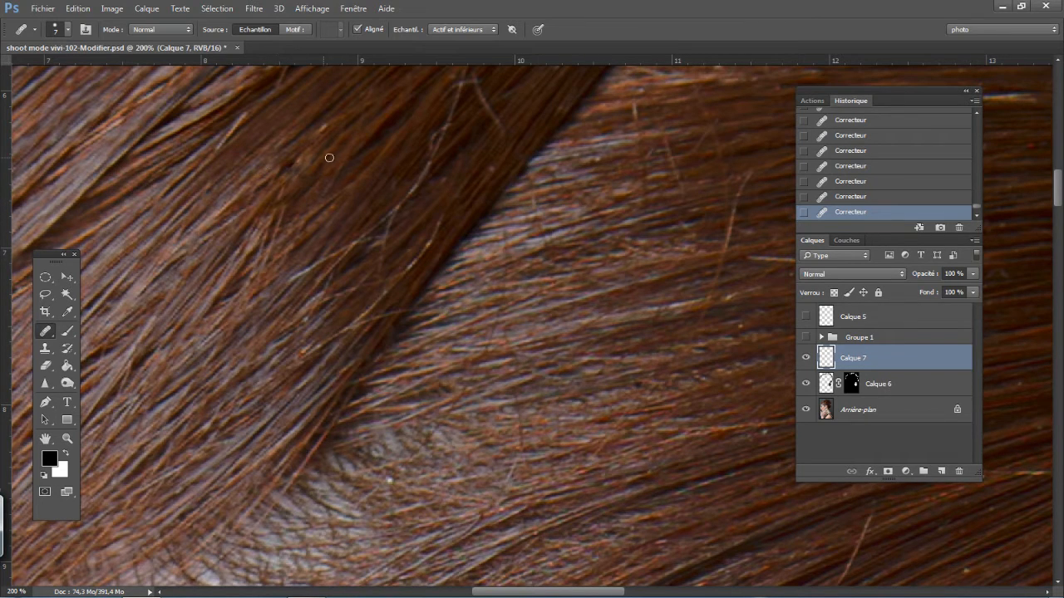
- Compare the front hair section with and without the healing on Calque 7, and delete that layer
{"action": "left_click", "coordinate": [804, 358]}
{"action": "left_click", "coordinate": [805, 358]}
{"action": "left_click", "coordinate": [805, 358]}
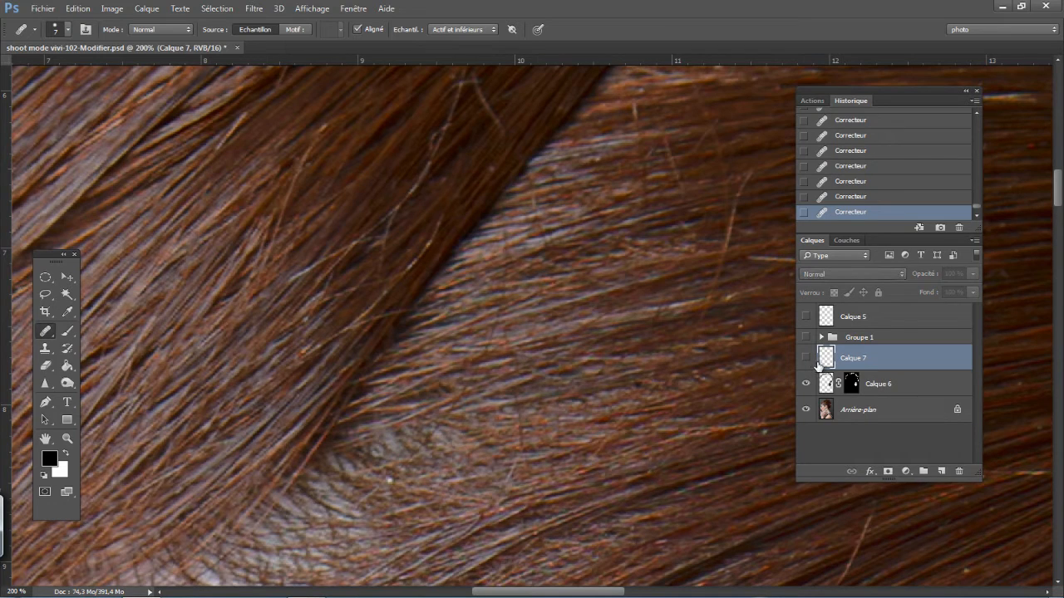
{"action": "left_click", "coordinate": [805, 359]}
{"action": "left_click", "coordinate": [806, 359]}
{"action": "left_click", "coordinate": [805, 359]}
{"action": "left_click", "coordinate": [806, 359]}
{"action": "key", "text": "Delete"}
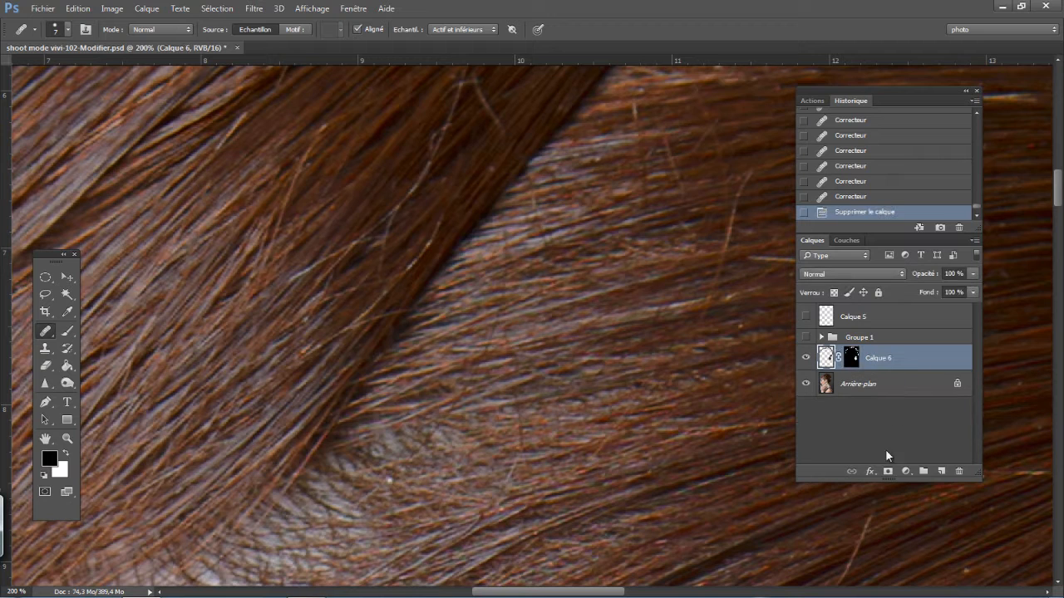
- Add another blank layer and try cloning over the same stray hair with a small Clone Stamp at 66 % opacity
{"action": "left_click", "coordinate": [941, 471]}
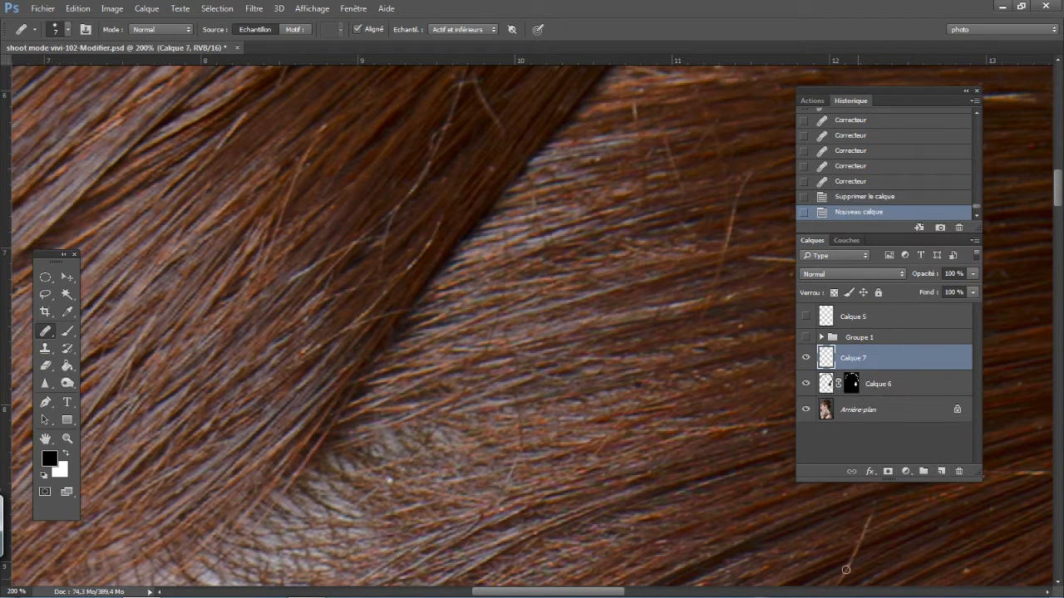
{"action": "left_click", "coordinate": [46, 348]}
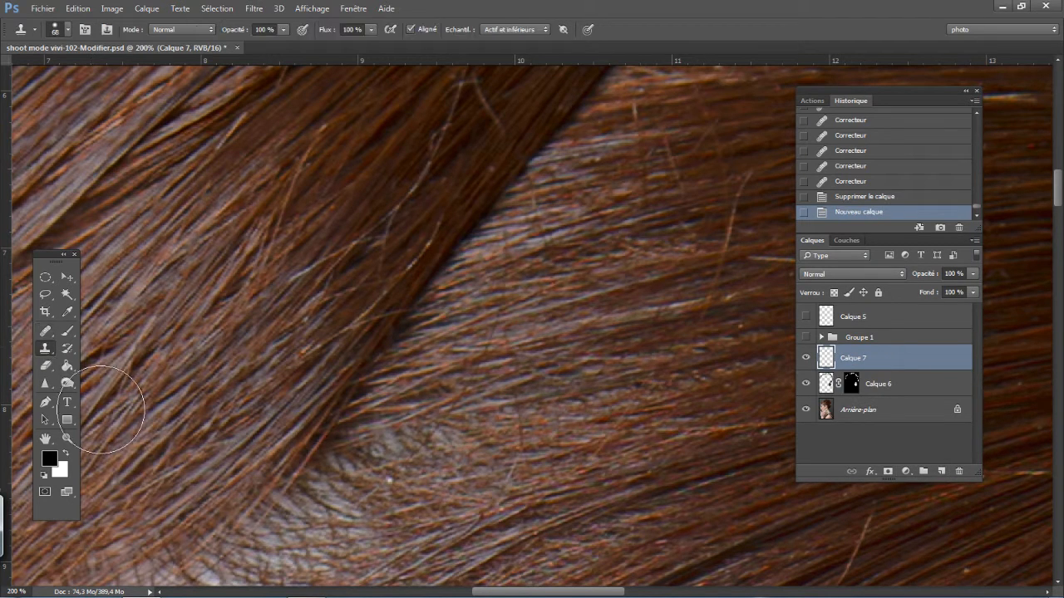
{"action": "left_click_drag", "start_coordinate": [397, 209], "coordinate": [357, 215]}
{"action": "left_click_drag", "start_coordinate": [241, 34], "coordinate": [212, 36]}
{"action": "mouse_move", "coordinate": [352, 187]}
{"action": "left_mouse_down"}
{"action": "mouse_move", "coordinate": [354, 238]}
{"action": "mouse_move", "coordinate": [347, 210]}
{"action": "left_mouse_up"}
{"action": "left_click_drag", "start_coordinate": [352, 326], "coordinate": [352, 358]}
{"action": "mouse_move", "coordinate": [443, 216]}
{"action": "left_mouse_down"}
{"action": "mouse_move", "coordinate": [407, 268]}
{"action": "mouse_move", "coordinate": [418, 259]}
{"action": "left_mouse_up"}
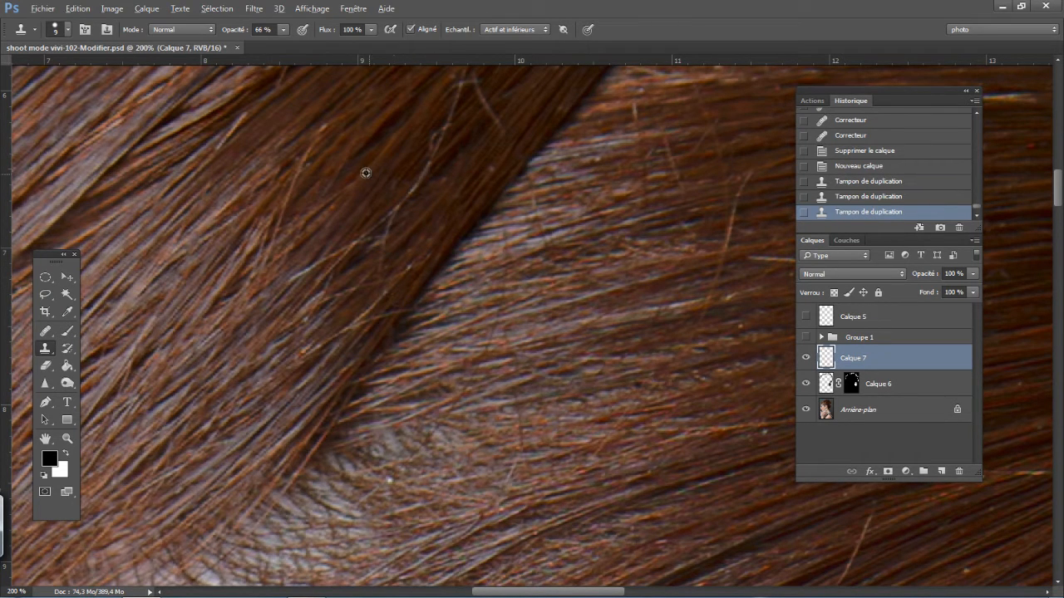
{"action": "mouse_move", "coordinate": [365, 172]}
{"action": "left_mouse_down"}
{"action": "mouse_move", "coordinate": [306, 160]}
{"action": "mouse_move", "coordinate": [289, 195]}
{"action": "left_mouse_up"}
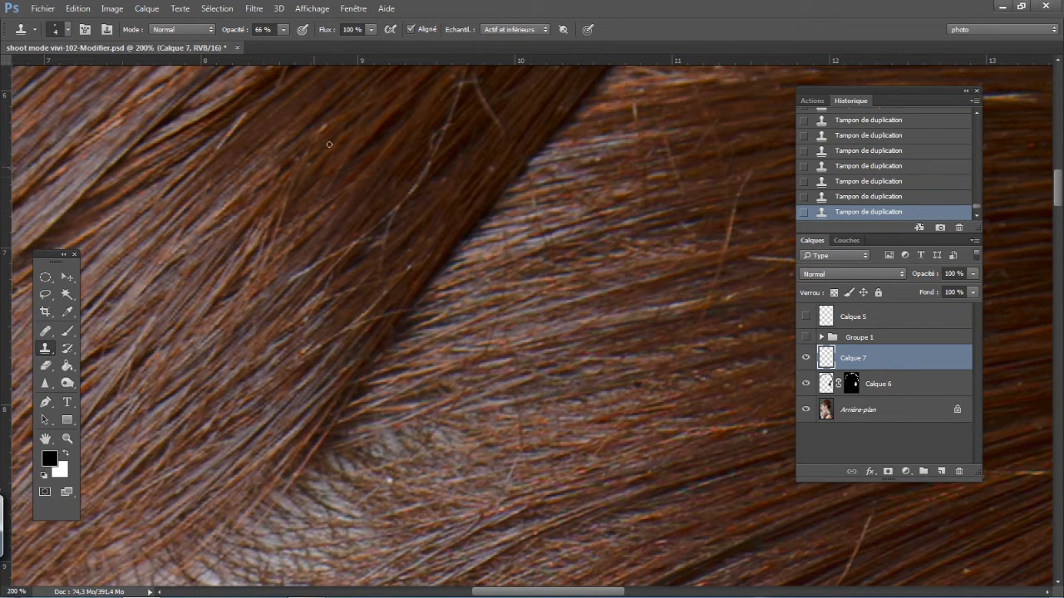
- Compare the hair with and without the cloned strokes at 200 % and 100 %, and delete their layer
{"action": "key", "text": "alt"}
{"action": "left_click", "coordinate": [808, 363]}
{"action": "left_click", "coordinate": [809, 359]}
{"action": "left_click", "coordinate": [810, 359]}
{"action": "left_click", "coordinate": [809, 359]}
{"action": "left_click", "coordinate": [807, 359]}
{"action": "left_click", "coordinate": [808, 359]}
{"action": "left_click", "coordinate": [808, 359]}
{"action": "key", "text": "ctrl+minus"}
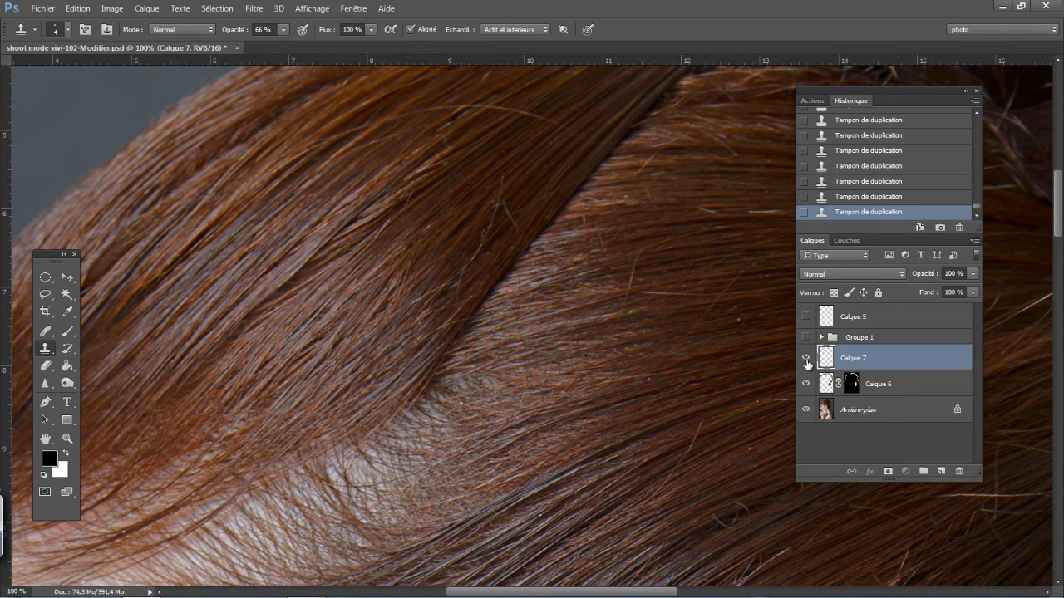
{"action": "left_click", "coordinate": [807, 362]}
{"action": "left_click", "coordinate": [808, 363]}
{"action": "left_click", "coordinate": [809, 363]}
{"action": "left_click", "coordinate": [809, 364]}
{"action": "left_click", "coordinate": [809, 363]}
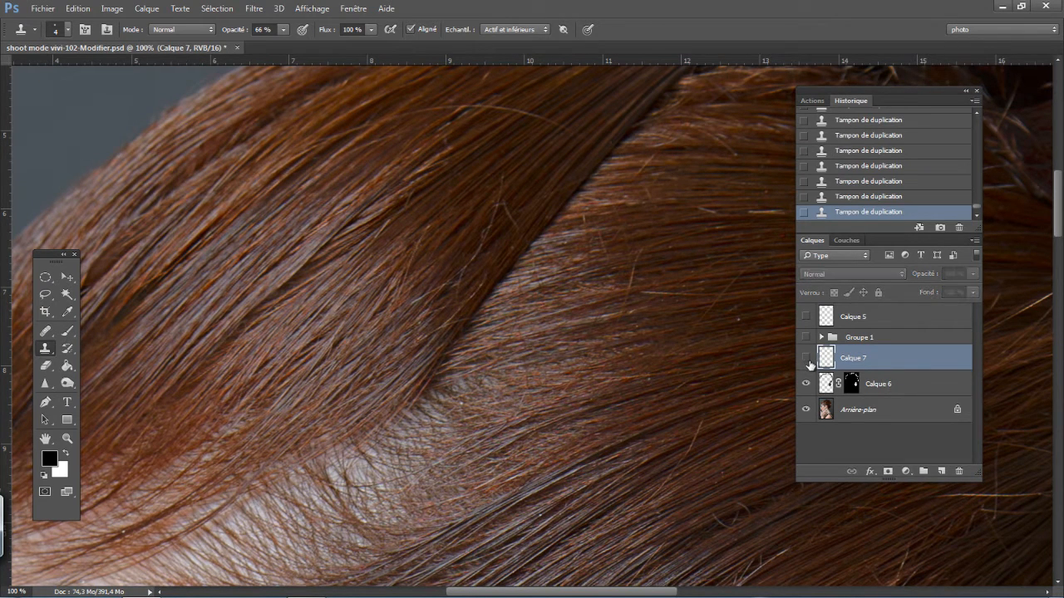
{"action": "left_click", "coordinate": [808, 359]}
{"action": "key", "text": "Delete"}
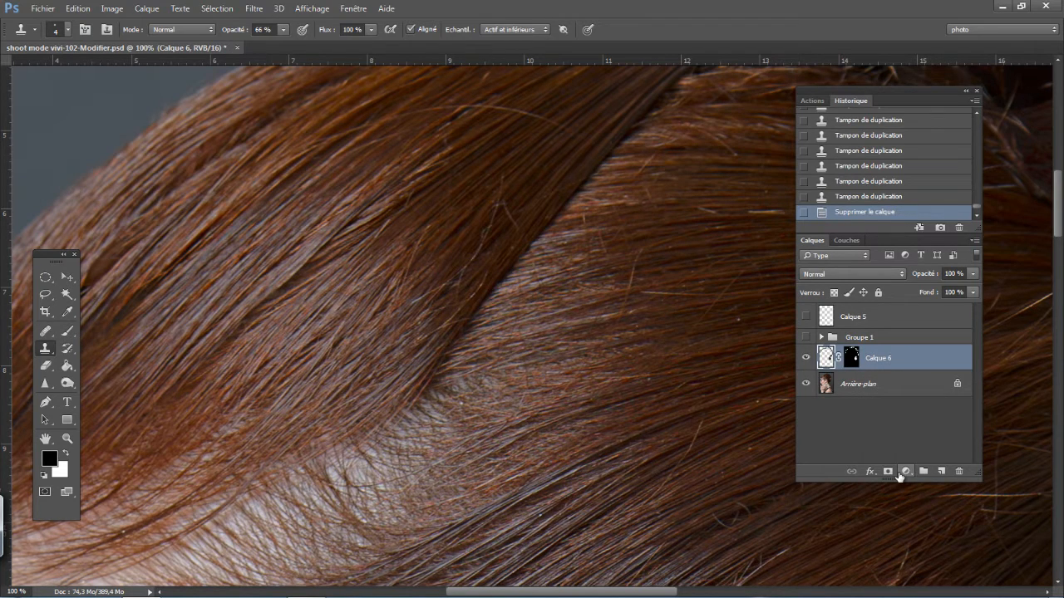
- Stamp all visible layers into a new merged layer above Calque 6 and duplicate it
{"action": "left_click_drag", "start_coordinate": [371, 262], "coordinate": [409, 323]}
{"action": "key", "text": "ctrl+minus"}
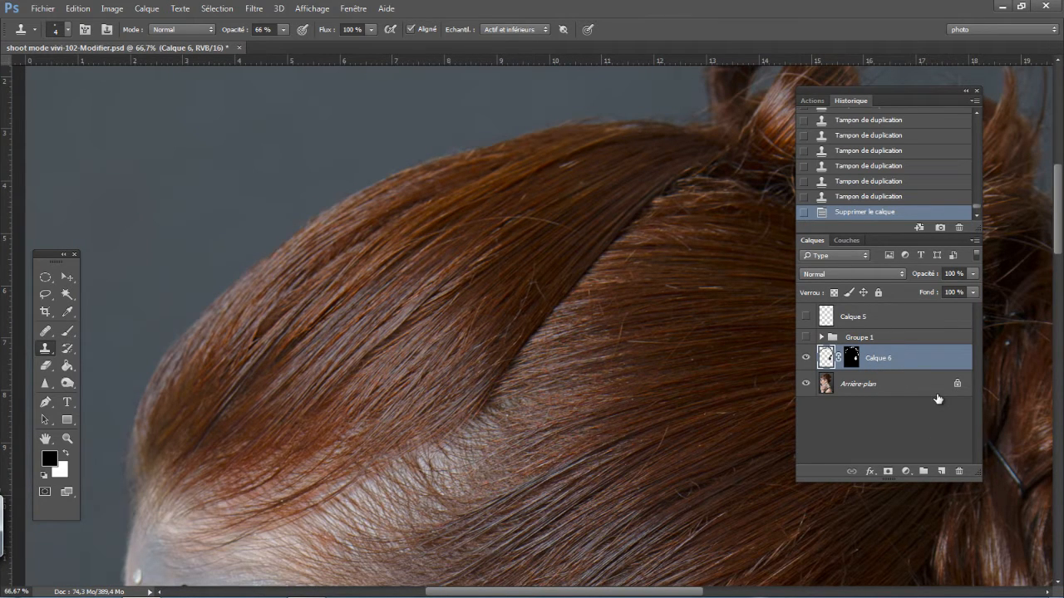
{"action": "key", "text": "ctrl+shift+alt+e"}
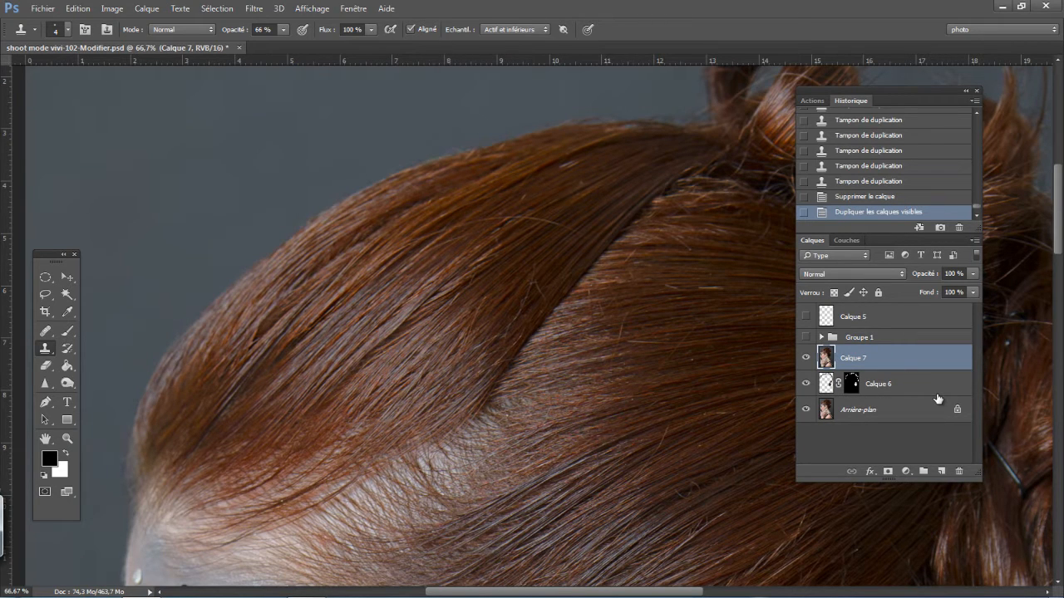
{"action": "key", "text": "ctrl+j"}
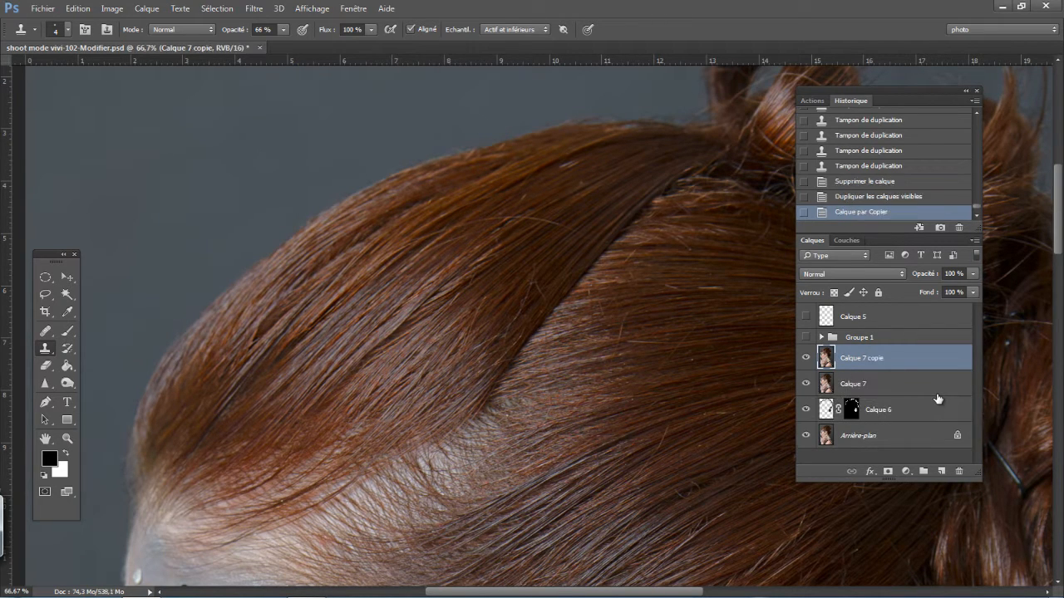
- Hide the merged layer's copy, apply a 16.8 px Gaussian Blur to Calque 7, and show and select the copy again
{"action": "left_click", "coordinate": [805, 359]}
{"action": "left_click", "coordinate": [877, 387]}
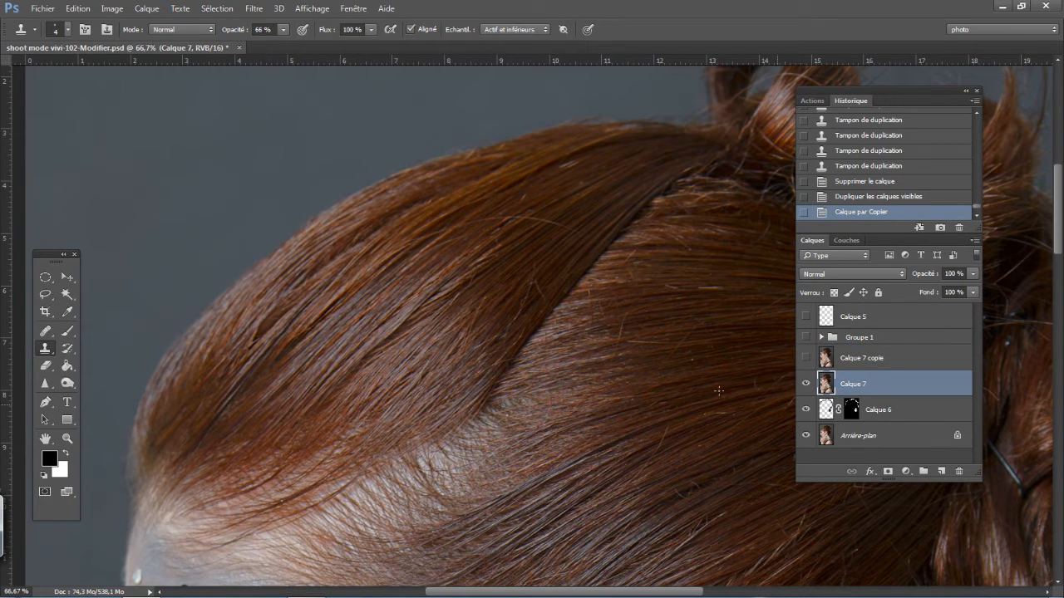
{"action": "left_click", "coordinate": [255, 10]}
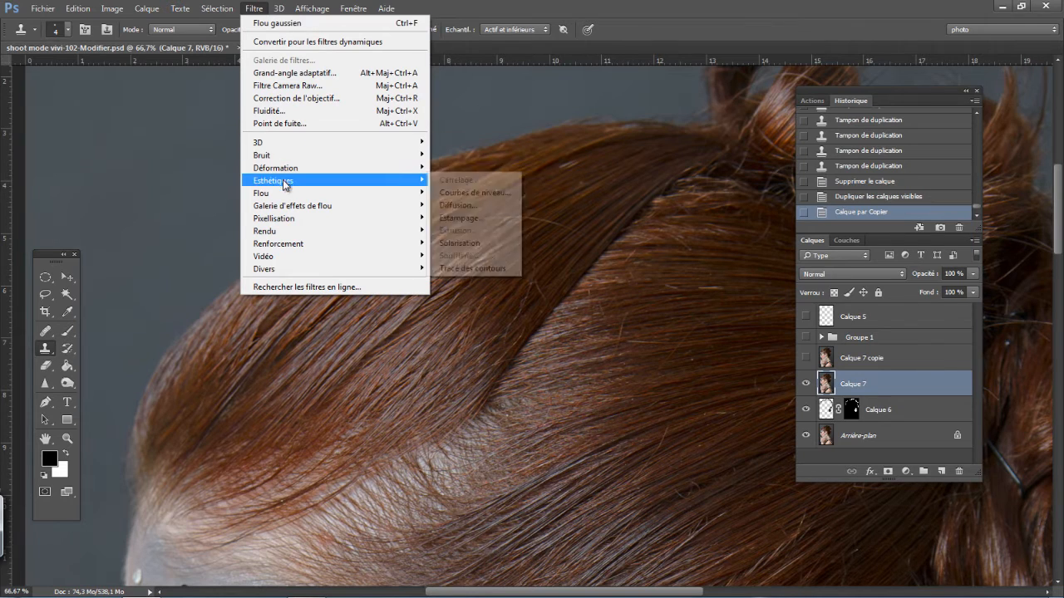
{"action": "mouse_move", "coordinate": [288, 196]}
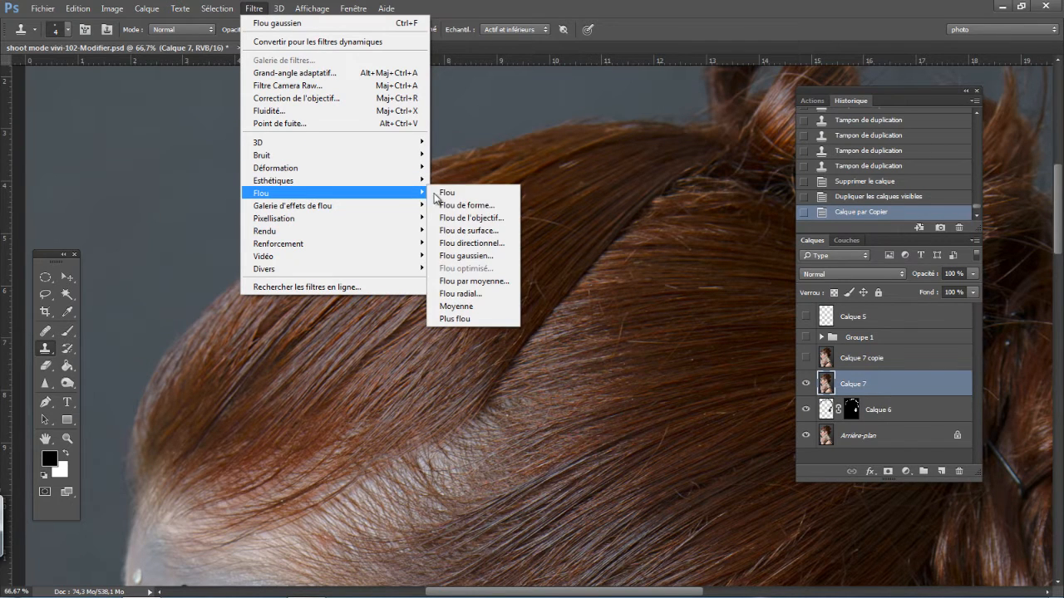
{"action": "left_click", "coordinate": [457, 256]}
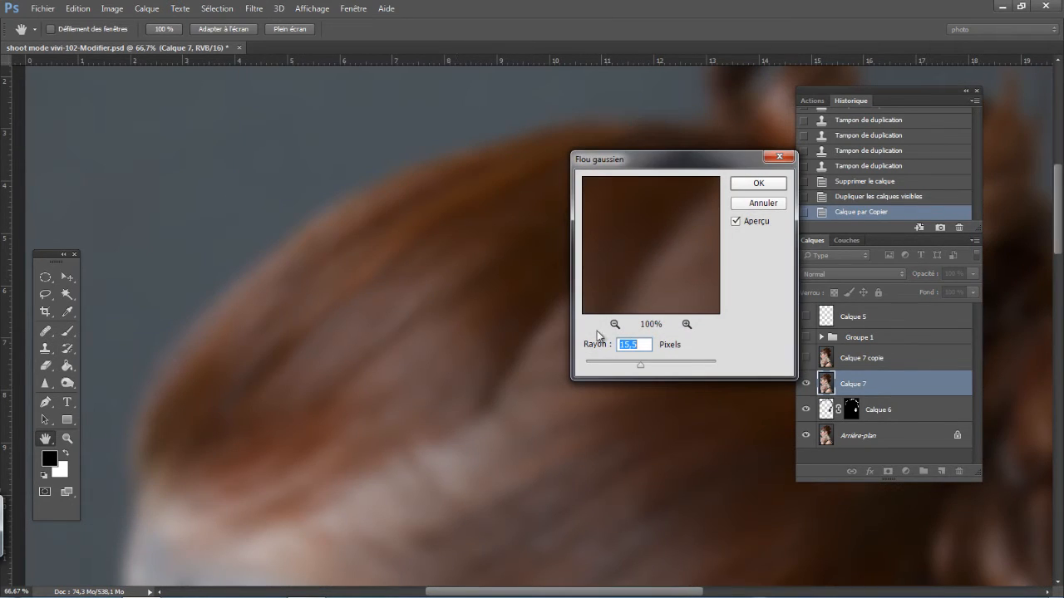
{"action": "left_click", "coordinate": [625, 371]}
{"action": "left_click_drag", "start_coordinate": [625, 371], "coordinate": [642, 369]}
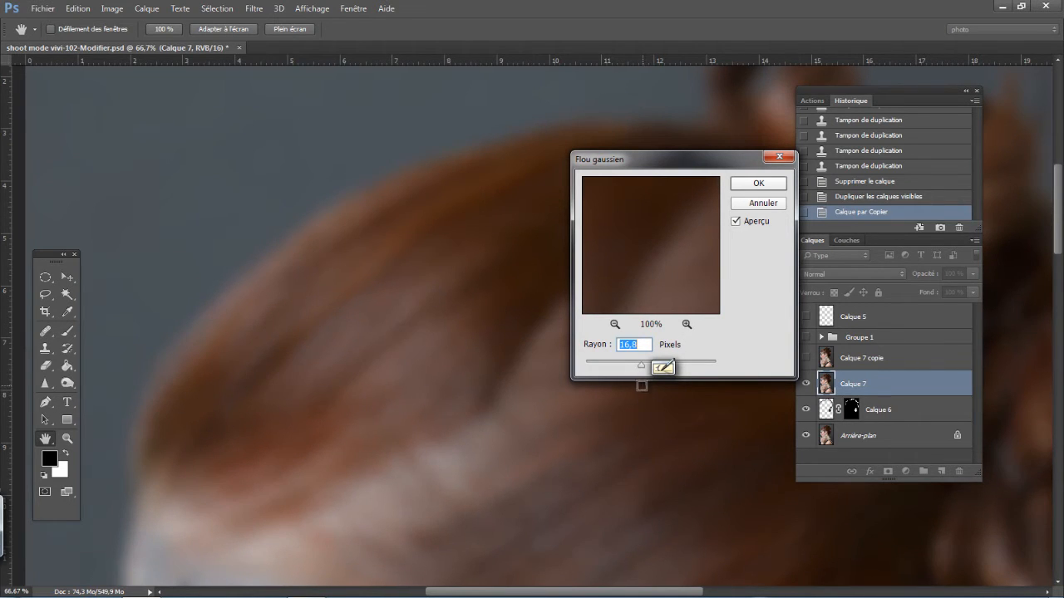
{"action": "left_click", "coordinate": [758, 184]}
{"action": "left_click", "coordinate": [806, 358]}
{"action": "left_click", "coordinate": [881, 357]}
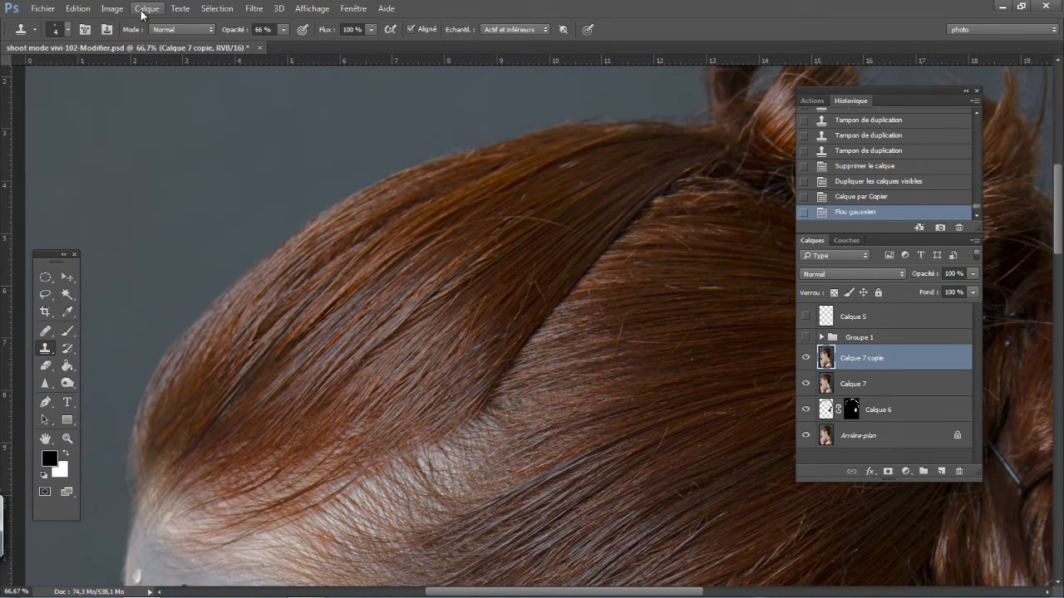
- Apply Calque 7 to Calque 7 copie using RVB inverted, Addition, scale 2 and offset 0, and set the copy's blend mode to Lumière linéaire
{"action": "left_click", "coordinate": [113, 10]}
{"action": "left_click", "coordinate": [150, 200]}
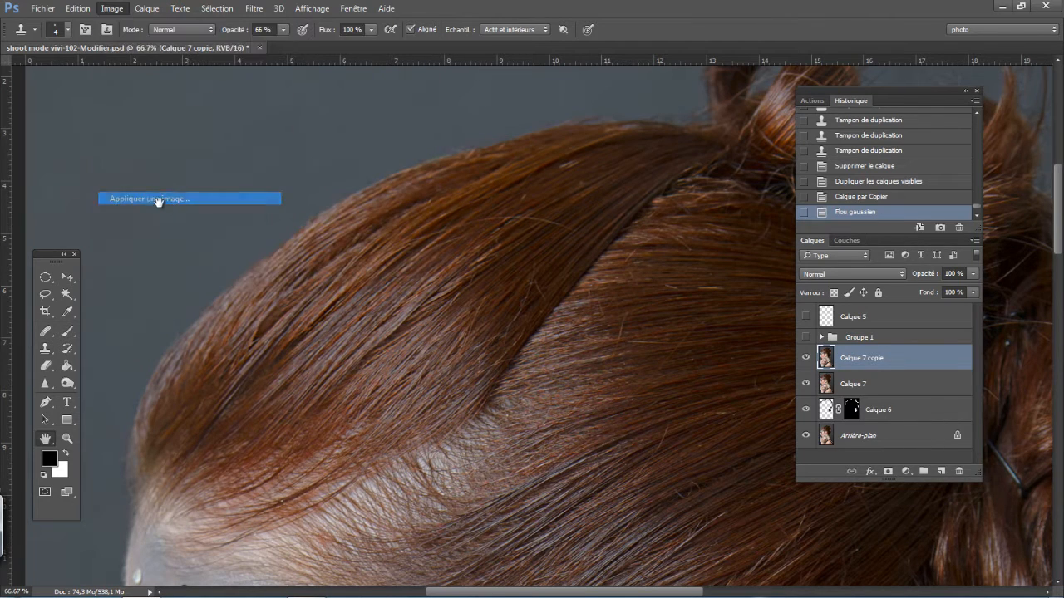
{"action": "left_click", "coordinate": [579, 213]}
{"action": "left_click", "coordinate": [579, 212]}
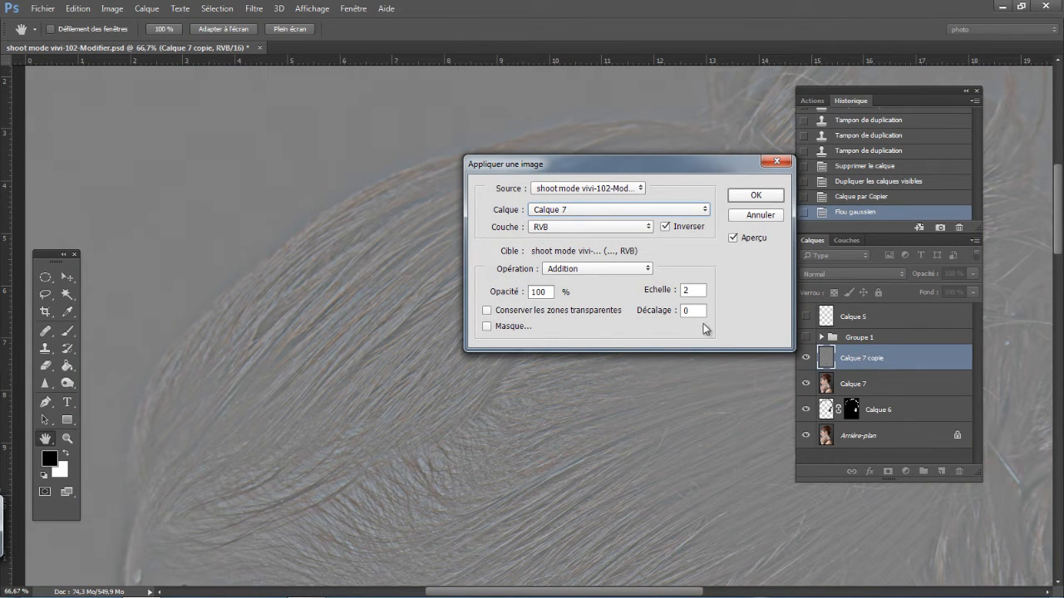
{"action": "left_click", "coordinate": [756, 196]}
{"action": "key", "text": "s"}
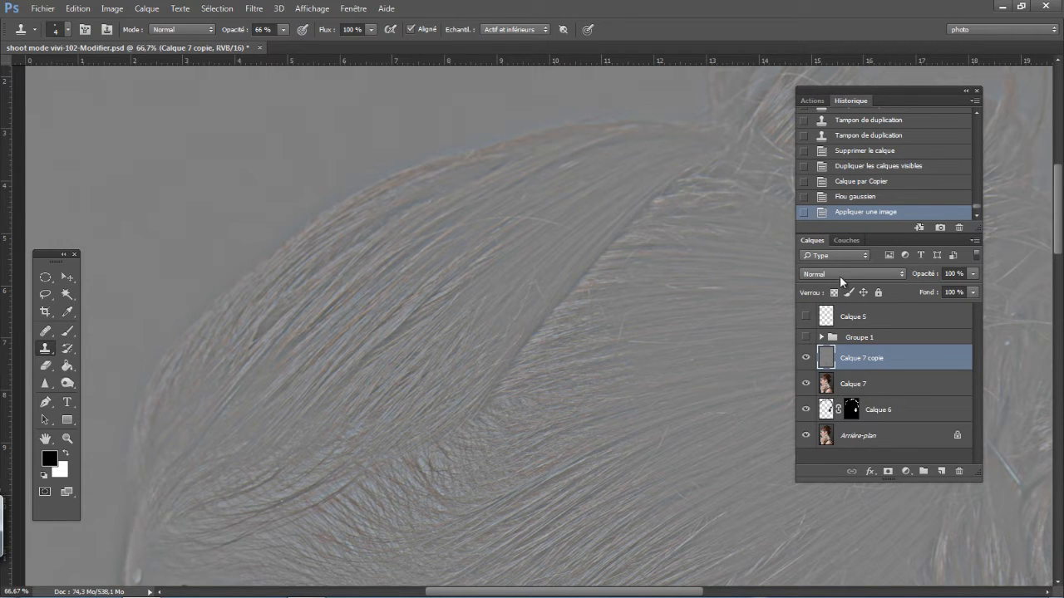
{"action": "left_click", "coordinate": [839, 276]}
{"action": "left_click", "coordinate": [837, 436]}
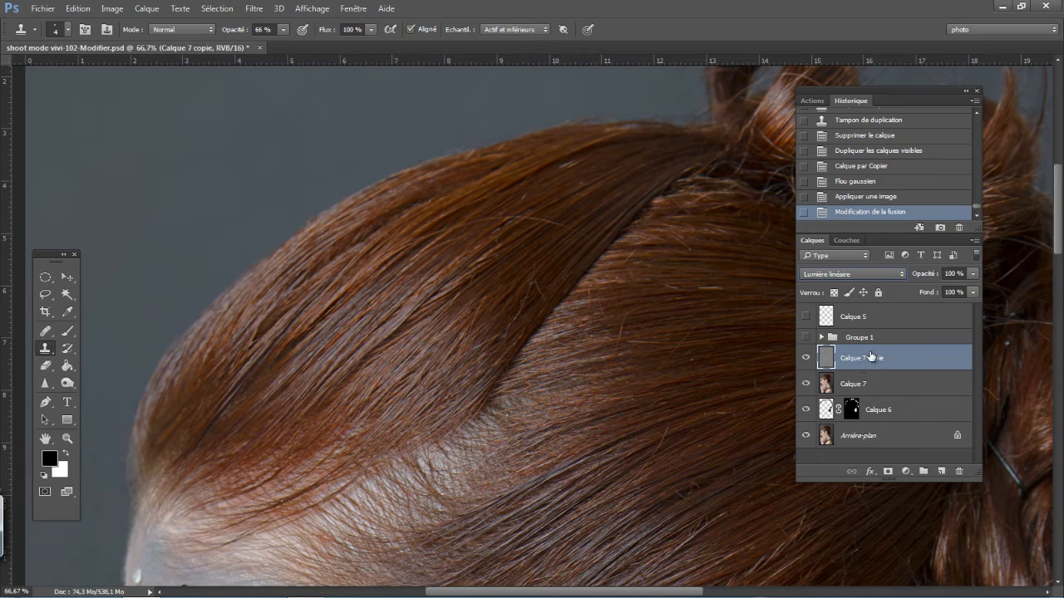
- Duplicate Calque 7 copie, clip the duplicate to it, and set the duplicate's blend mode to Normal
{"action": "key", "text": "ctrl+j"}
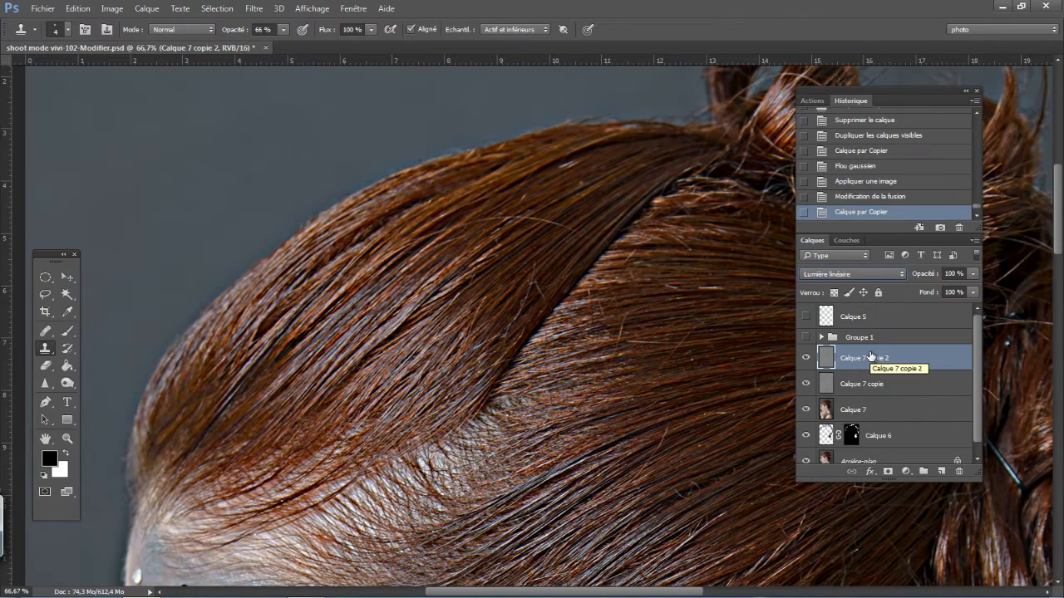
{"action": "left_click", "coordinate": [882, 372], "text": "alt"}
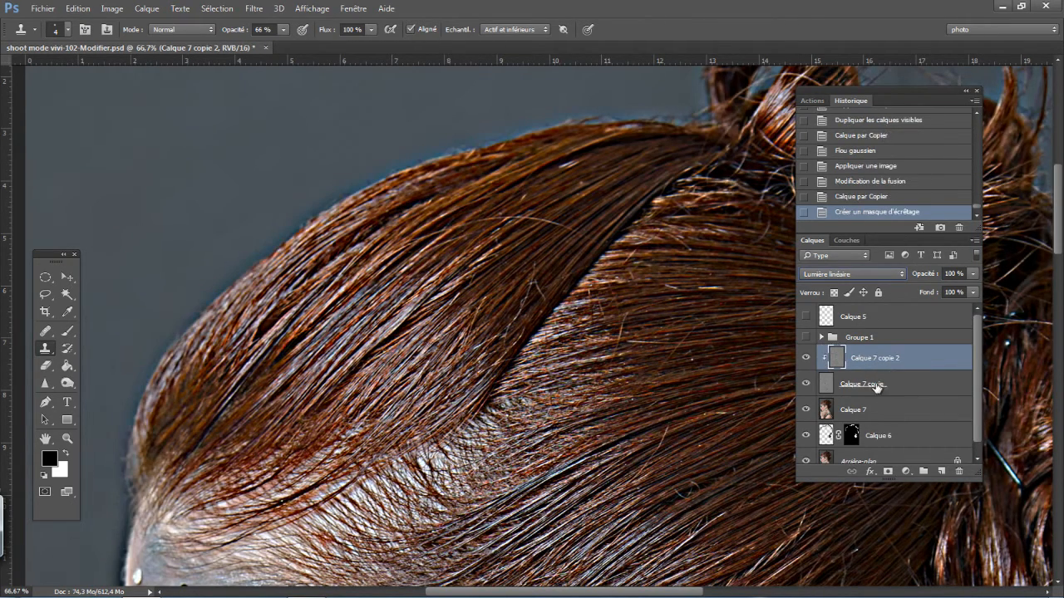
{"action": "left_click", "coordinate": [856, 273]}
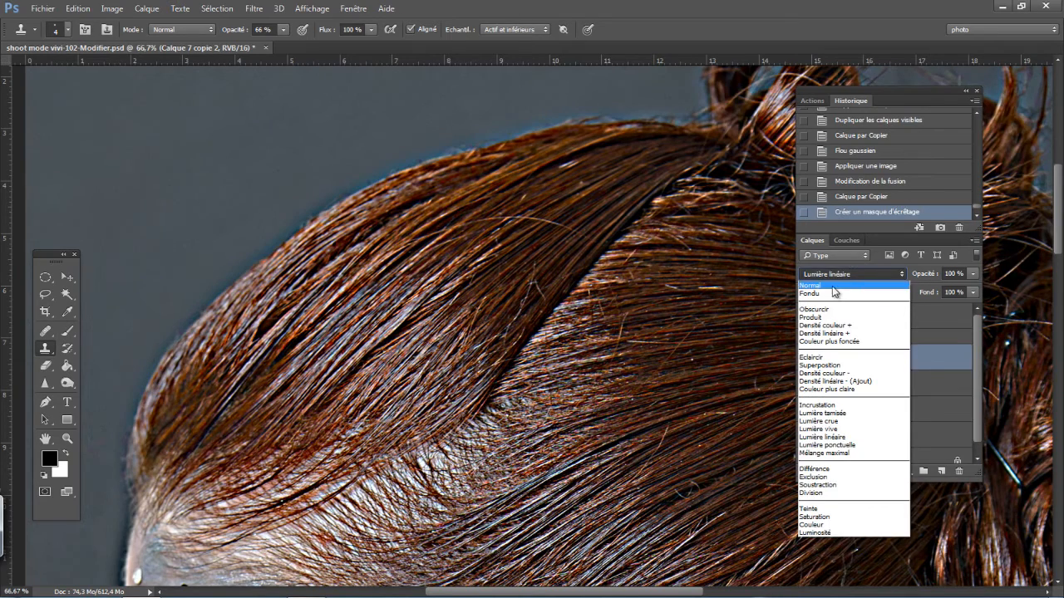
{"action": "left_click", "coordinate": [852, 287]}
- Group Calque 7 with its two texture copies, expand the group, and select Calque 7 copie 2
{"action": "left_click", "coordinate": [876, 418], "text": "shift"}
{"action": "left_click", "coordinate": [923, 472]}
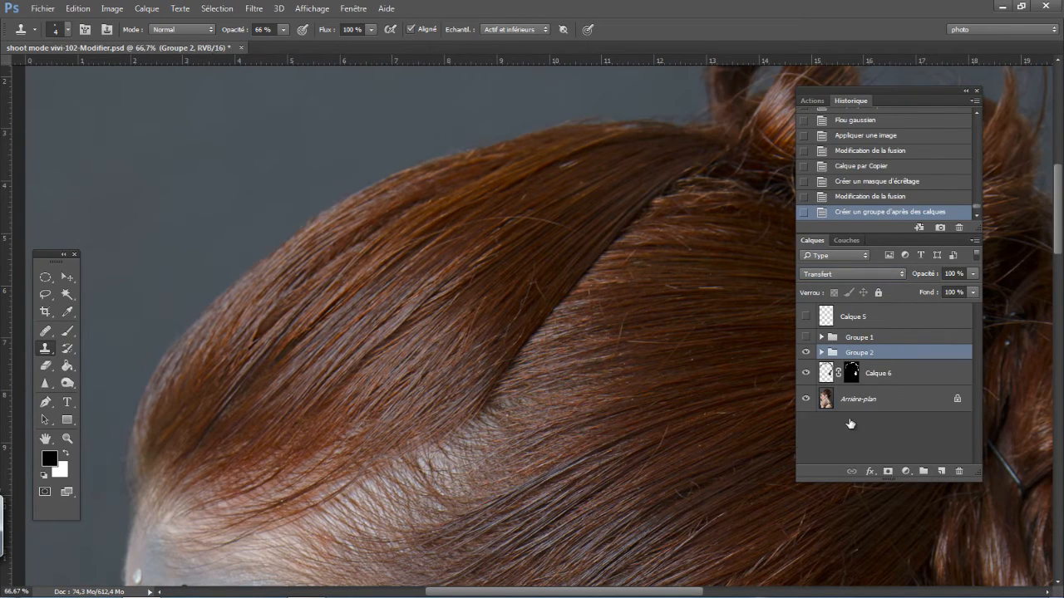
{"action": "left_click", "coordinate": [821, 352]}
{"action": "left_click", "coordinate": [881, 373]}
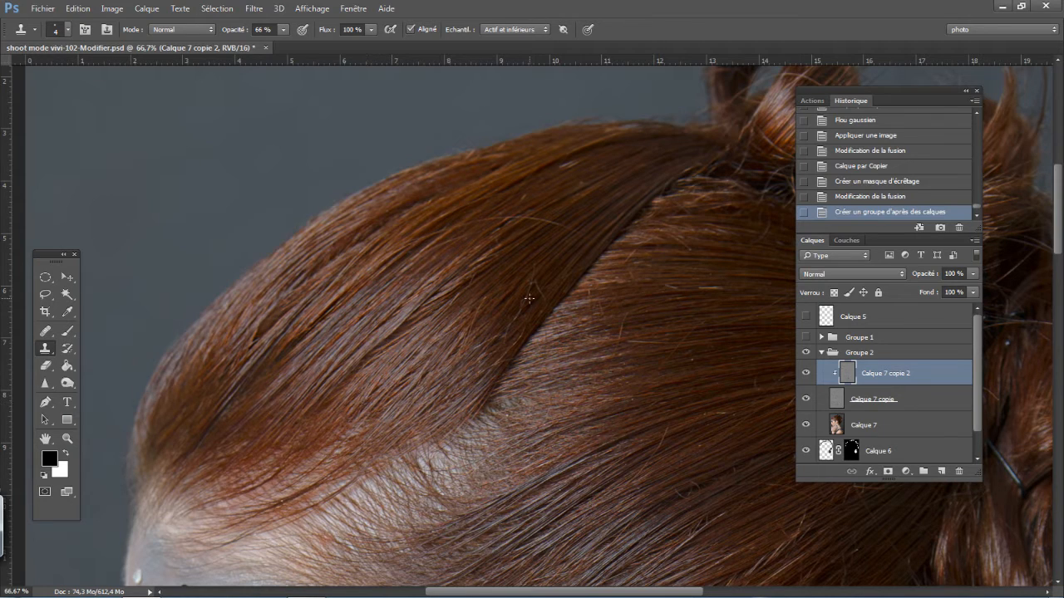
- Lasso a diagonal strip of clean hair above the hairline, copy it to a new layer, and clip that layer to the texture layer
{"action": "key", "text": "l"}
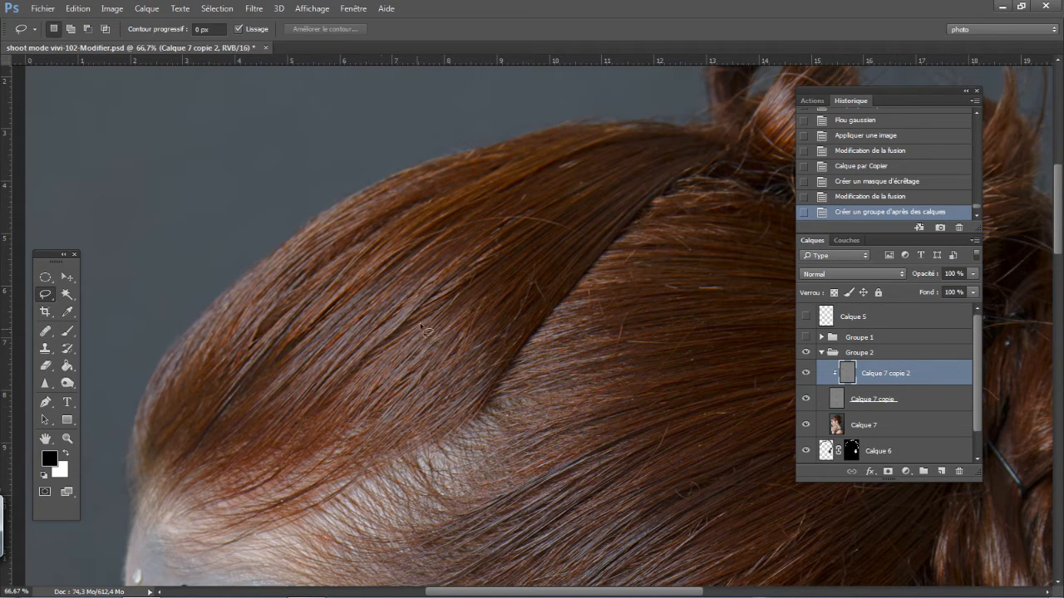
{"action": "mouse_move", "coordinate": [419, 322]}
{"action": "left_mouse_down"}
{"action": "mouse_move", "coordinate": [359, 381]}
{"action": "mouse_move", "coordinate": [343, 422]}
{"action": "mouse_move", "coordinate": [361, 436]}
{"action": "mouse_move", "coordinate": [404, 414]}
{"action": "left_mouse_up"}
{"action": "mouse_move", "coordinate": [470, 357]}
{"action": "left_mouse_down"}
{"action": "mouse_move", "coordinate": [518, 268]}
{"action": "mouse_move", "coordinate": [503, 256]}
{"action": "mouse_move", "coordinate": [471, 281]}
{"action": "left_mouse_up"}
{"action": "right_click", "coordinate": [421, 358]}
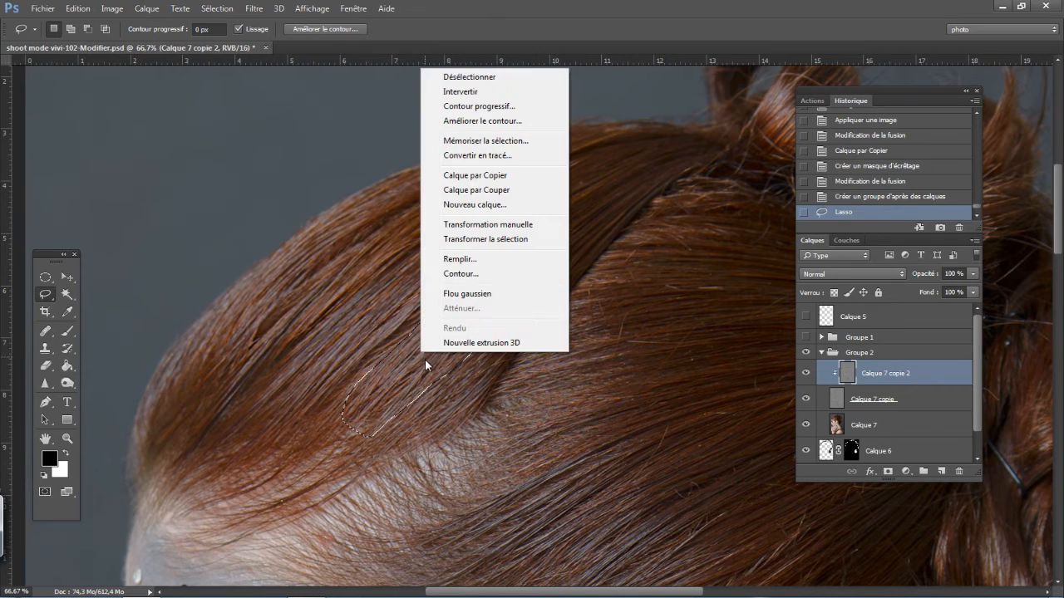
{"action": "left_click", "coordinate": [471, 176]}
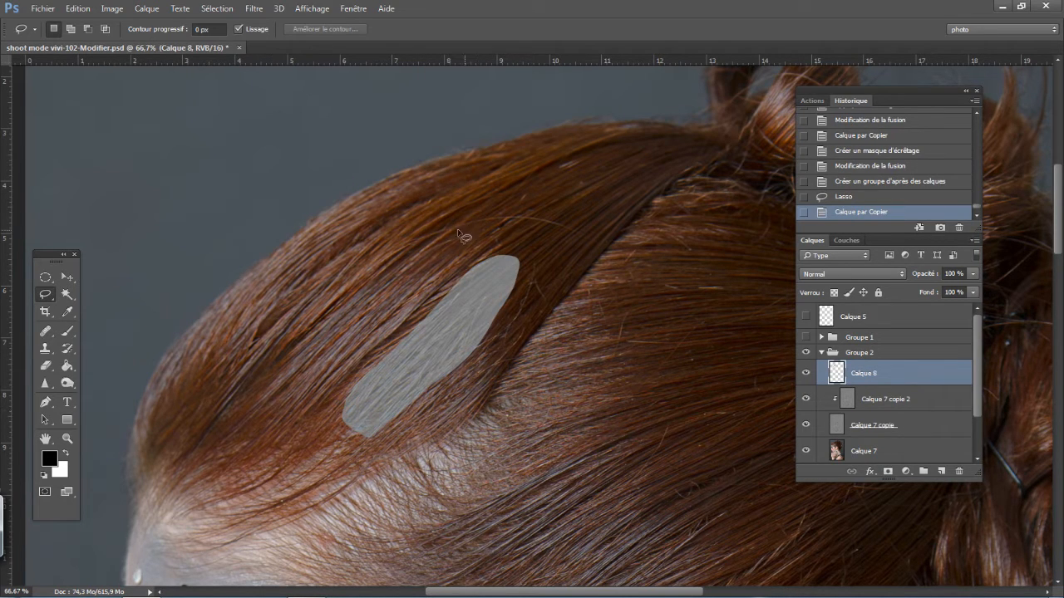
{"action": "left_click", "coordinate": [882, 380], "text": "alt"}
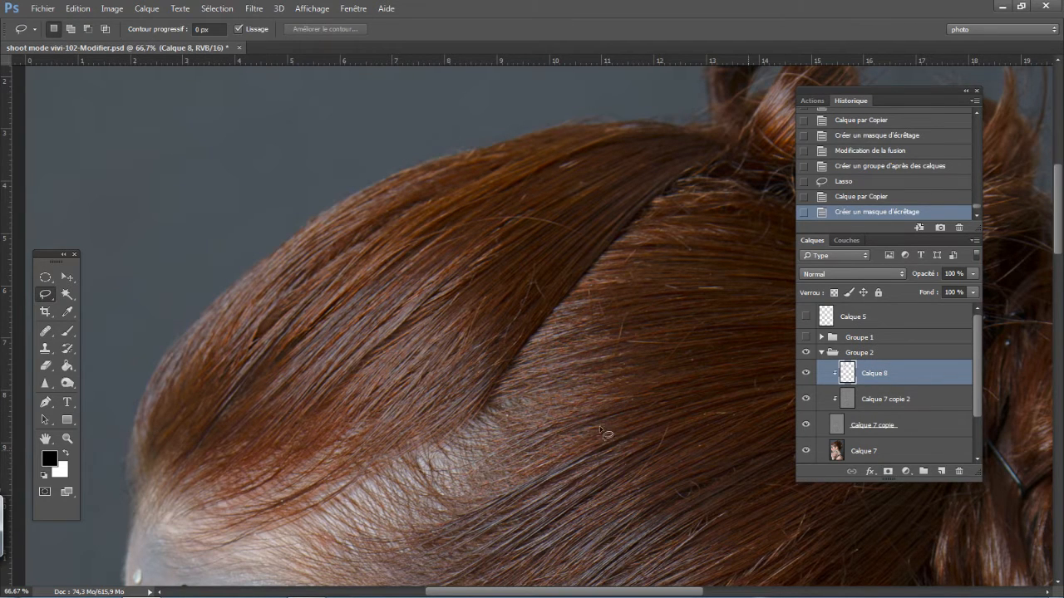
- Move the copied hair strip slightly left over the adjacent dark locks, set its blend mode to Eclaircir, and compare it on and off
{"action": "left_click", "coordinate": [66, 276]}
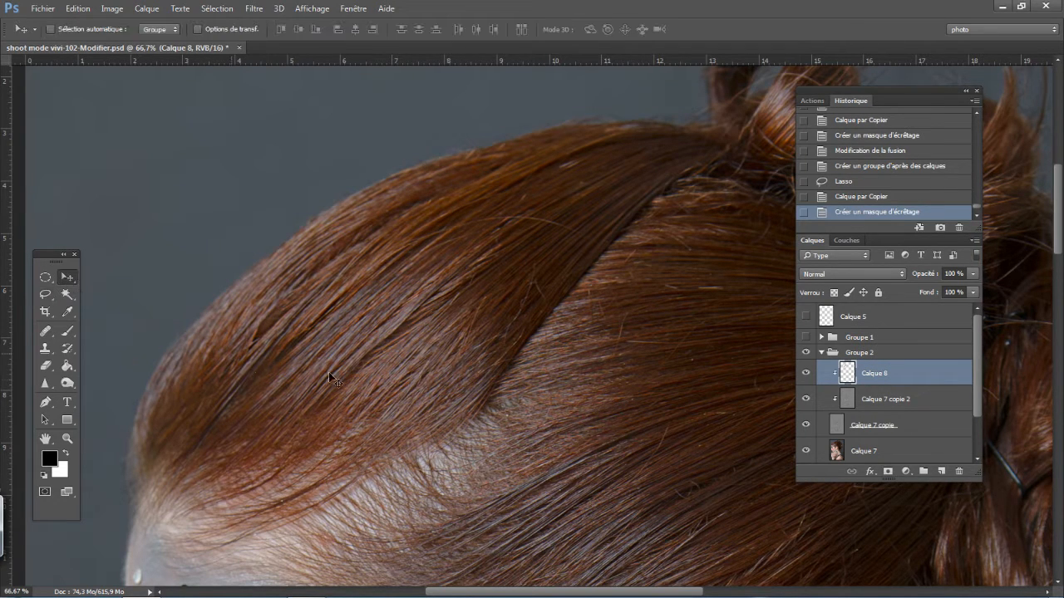
{"action": "left_click_drag", "start_coordinate": [476, 478], "coordinate": [450, 460]}
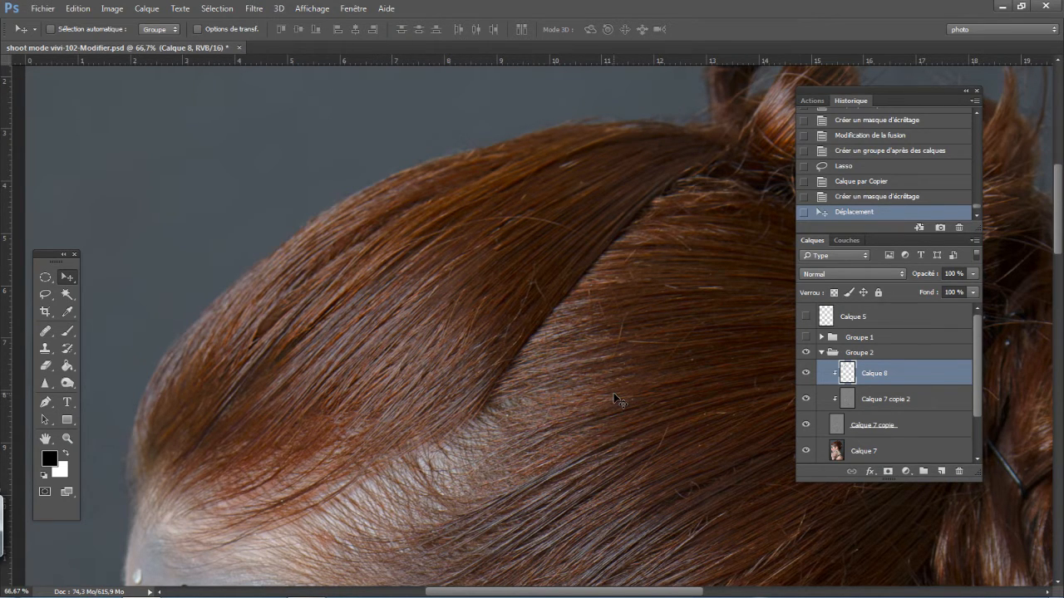
{"action": "left_click", "coordinate": [848, 274]}
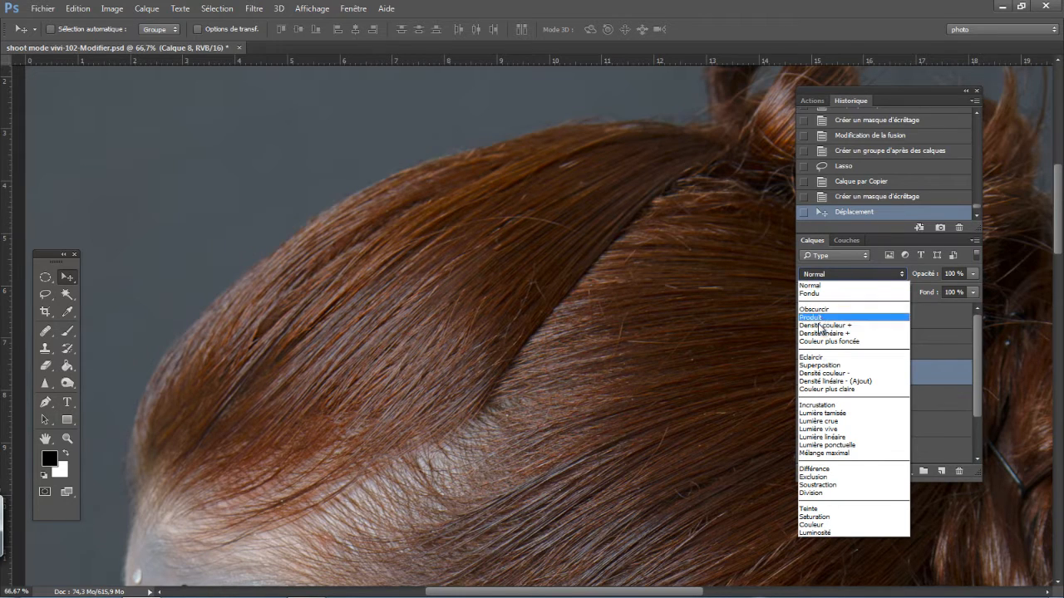
{"action": "left_click", "coordinate": [819, 357]}
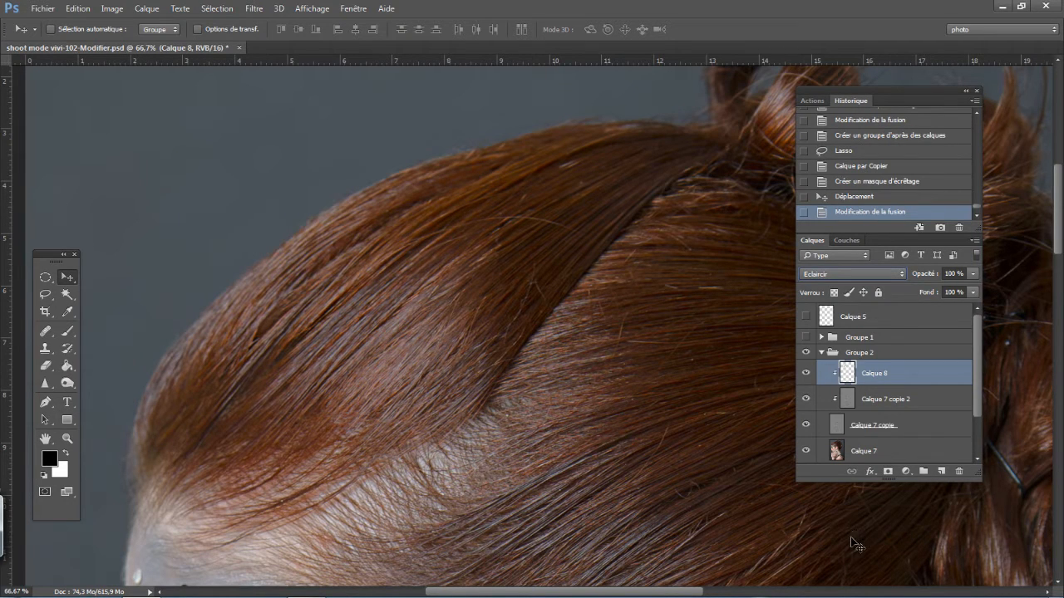
{"action": "left_click", "coordinate": [805, 376]}
{"action": "left_click", "coordinate": [805, 376]}
- Add a layer mask to Calque 8 and set up a black 43 px brush at 35 % opacity
{"action": "left_click", "coordinate": [888, 471]}
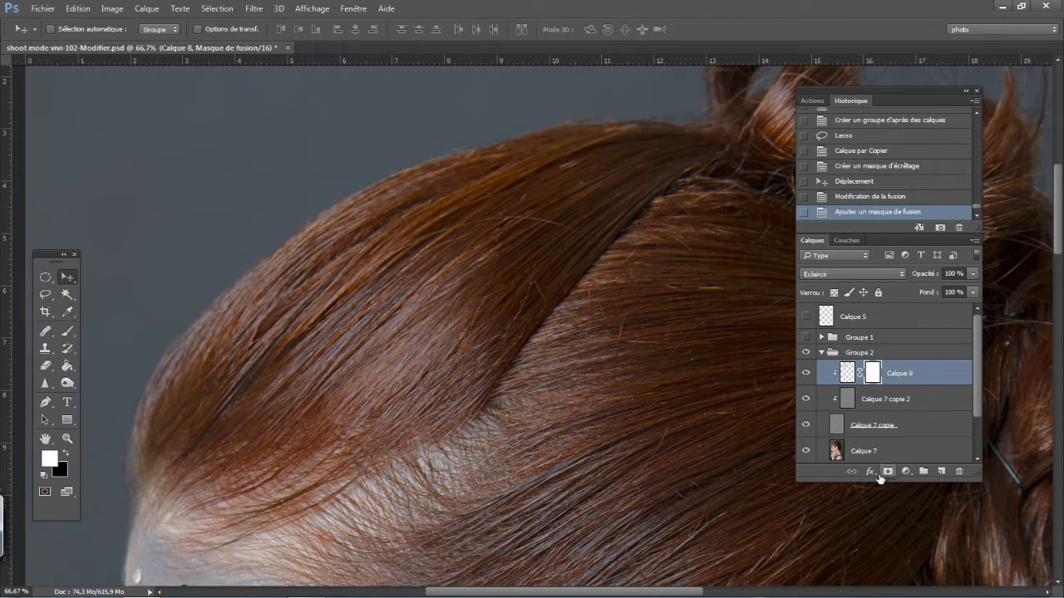
{"action": "left_click", "coordinate": [68, 332]}
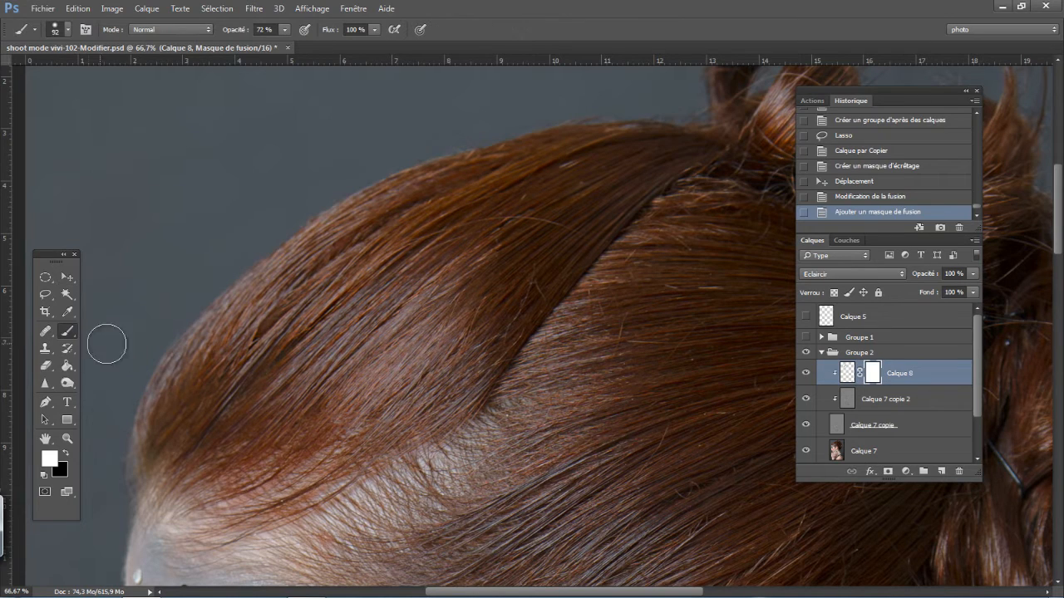
{"action": "key", "text": "x"}
{"action": "left_click_drag", "start_coordinate": [241, 31], "coordinate": [228, 33]}
{"action": "right_click", "coordinate": [316, 282]}
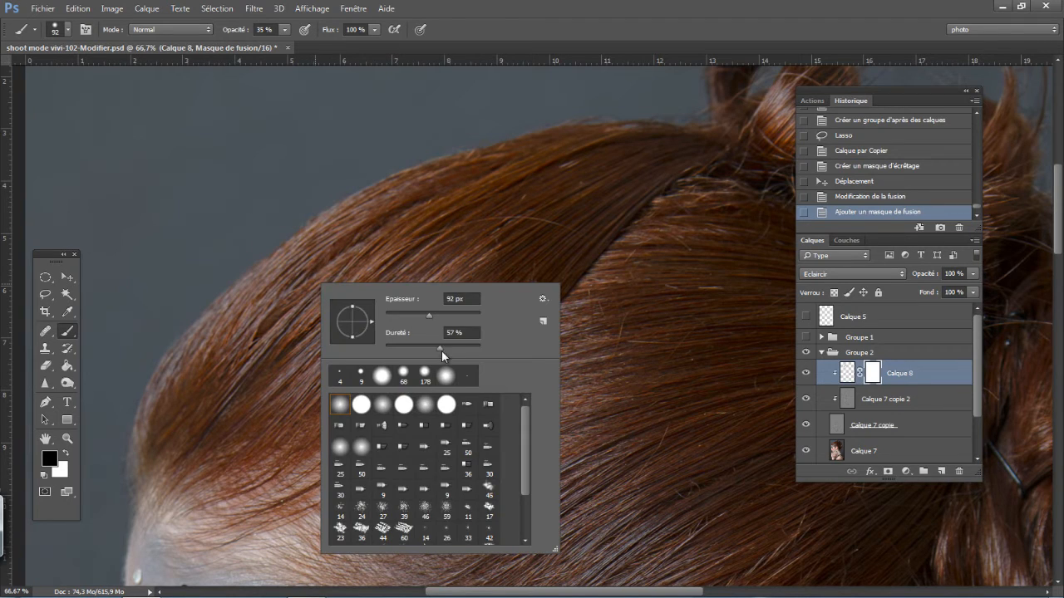
{"action": "left_click_drag", "start_coordinate": [441, 352], "coordinate": [448, 352]}
{"action": "left_click_drag", "start_coordinate": [429, 316], "coordinate": [406, 318]}
{"action": "key", "text": "Return"}
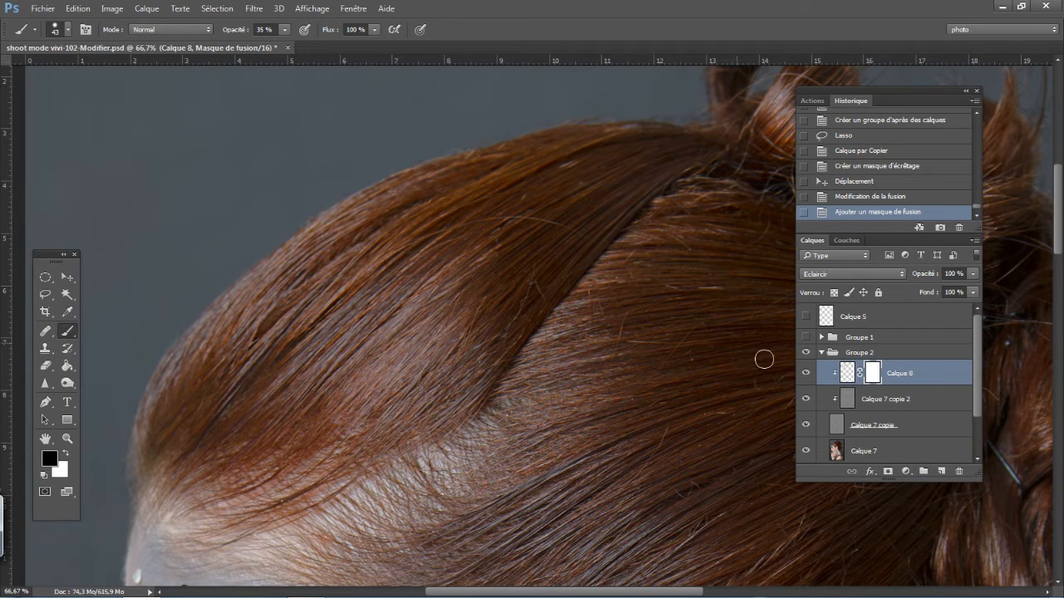
- Paint black on Calque 8's mask along the edges of the hair strip to blend it into the surrounding hair
{"action": "left_click", "coordinate": [805, 376]}
{"action": "left_click", "coordinate": [805, 376]}
{"action": "mouse_move", "coordinate": [391, 292]}
{"action": "left_mouse_down"}
{"action": "mouse_move", "coordinate": [443, 267]}
{"action": "mouse_move", "coordinate": [439, 286]}
{"action": "mouse_move", "coordinate": [500, 254]}
{"action": "mouse_move", "coordinate": [439, 280]}
{"action": "left_mouse_up"}
{"action": "left_click_drag", "start_coordinate": [460, 344], "coordinate": [482, 301]}
{"action": "mouse_move", "coordinate": [465, 286]}
{"action": "left_mouse_down"}
{"action": "mouse_move", "coordinate": [494, 264]}
{"action": "mouse_move", "coordinate": [484, 289]}
{"action": "left_mouse_up"}
{"action": "left_click_drag", "start_coordinate": [466, 324], "coordinate": [436, 362]}
{"action": "mouse_move", "coordinate": [427, 384]}
{"action": "left_mouse_down"}
{"action": "mouse_move", "coordinate": [364, 430]}
{"action": "mouse_move", "coordinate": [394, 417]}
{"action": "mouse_move", "coordinate": [302, 402]}
{"action": "left_mouse_up"}
{"action": "left_click_drag", "start_coordinate": [369, 443], "coordinate": [315, 379]}
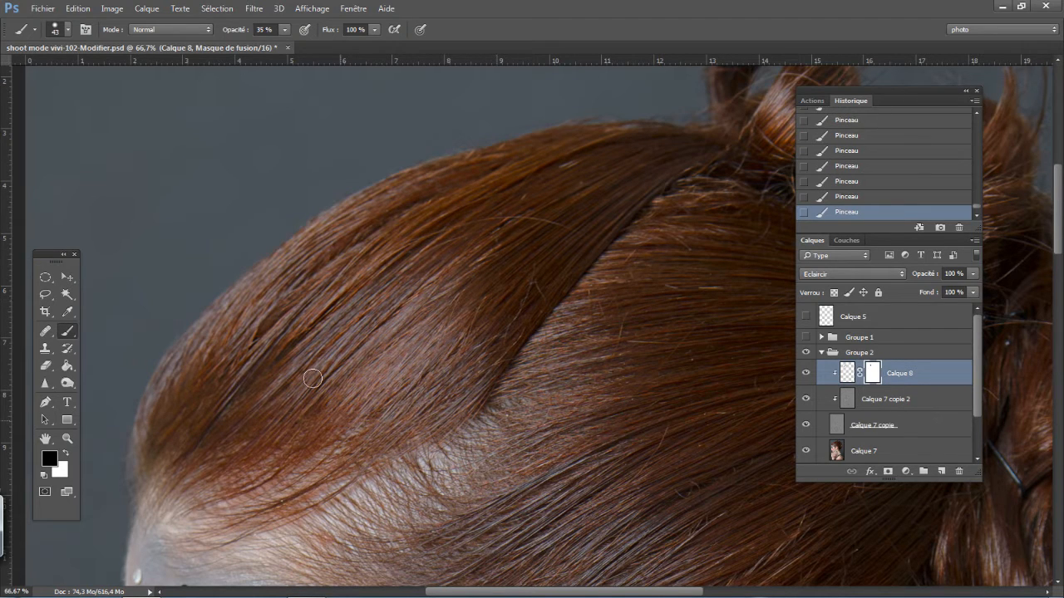
{"action": "mouse_move", "coordinate": [323, 441]}
{"action": "left_mouse_down"}
{"action": "mouse_move", "coordinate": [308, 408]}
{"action": "mouse_move", "coordinate": [342, 429]}
{"action": "left_mouse_up"}
- Compare the hair with and without the masked Calque 8
{"action": "left_click", "coordinate": [806, 374]}
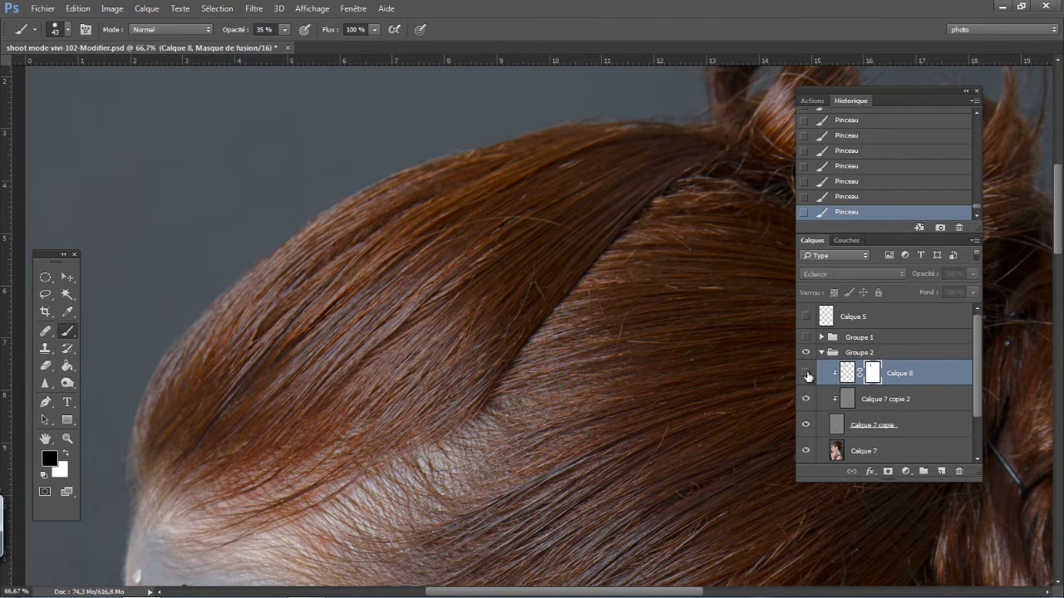
{"action": "left_click", "coordinate": [806, 374]}
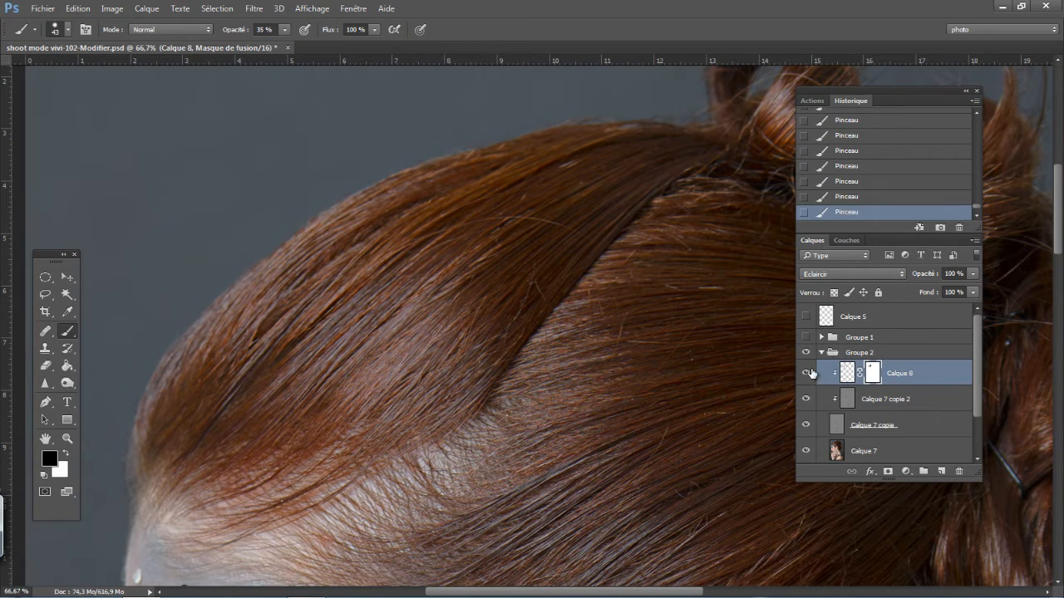
{"action": "left_click", "coordinate": [807, 374]}
{"action": "left_click", "coordinate": [807, 375]}
- Try lower opacities and the Normal blend mode on Calque 8, viewing at 25 %, and restore 100 % opacity and Eclaircir
{"action": "left_click_drag", "start_coordinate": [925, 278], "coordinate": [918, 281]}
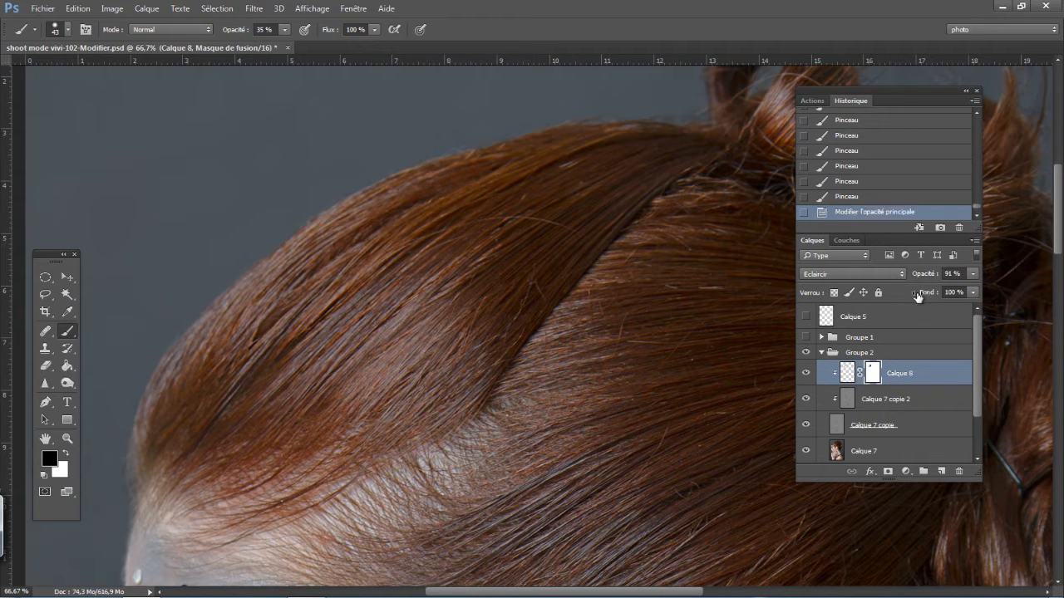
{"action": "left_click", "coordinate": [844, 240]}
{"action": "left_click", "coordinate": [812, 241]}
{"action": "key", "text": "ctrl+minus"}
{"action": "key", "text": "ctrl+minus"}
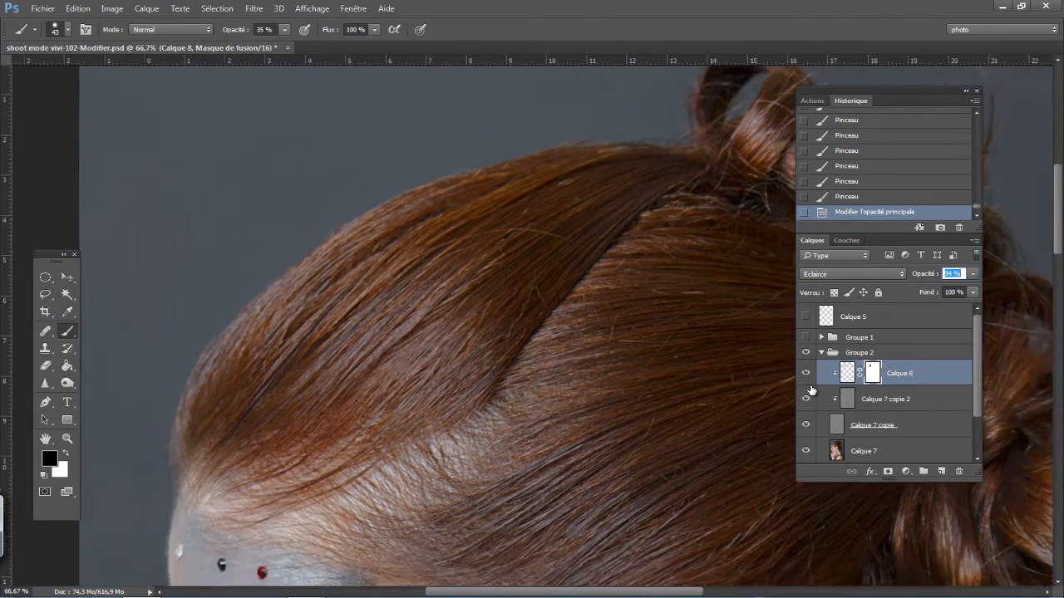
{"action": "key", "text": "ctrl+minus"}
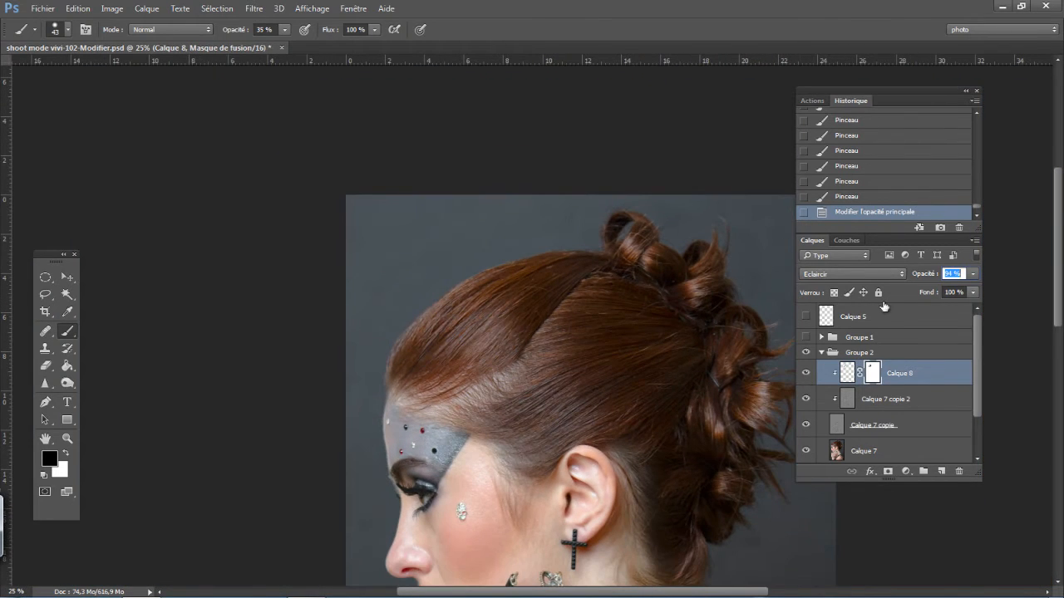
{"action": "left_click_drag", "start_coordinate": [884, 307], "coordinate": [930, 281]}
{"action": "left_click", "coordinate": [850, 275]}
{"action": "left_click", "coordinate": [838, 286]}
{"action": "left_click", "coordinate": [839, 275]}
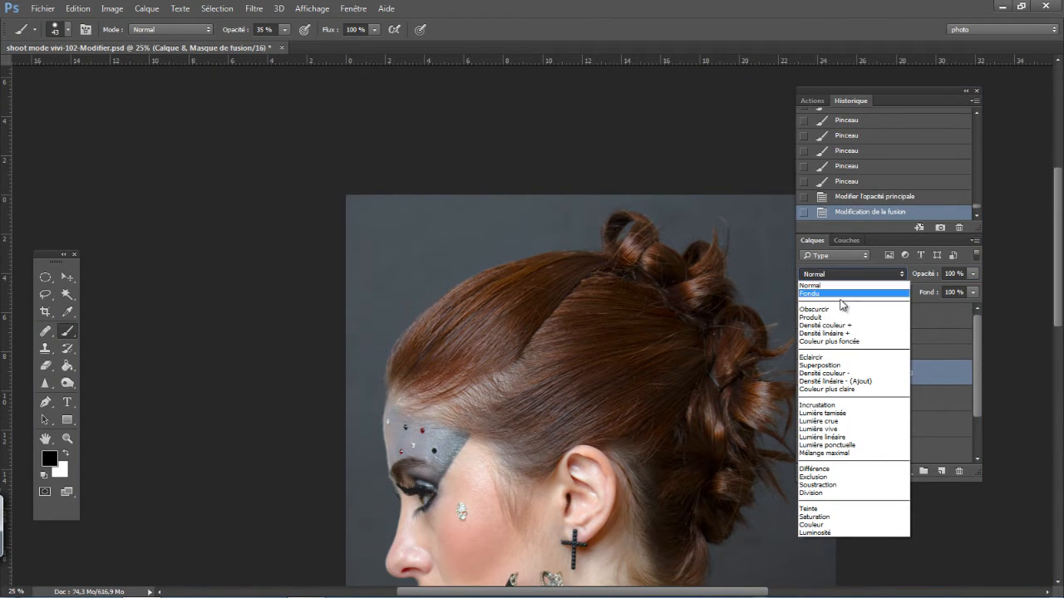
{"action": "left_click", "coordinate": [840, 359]}
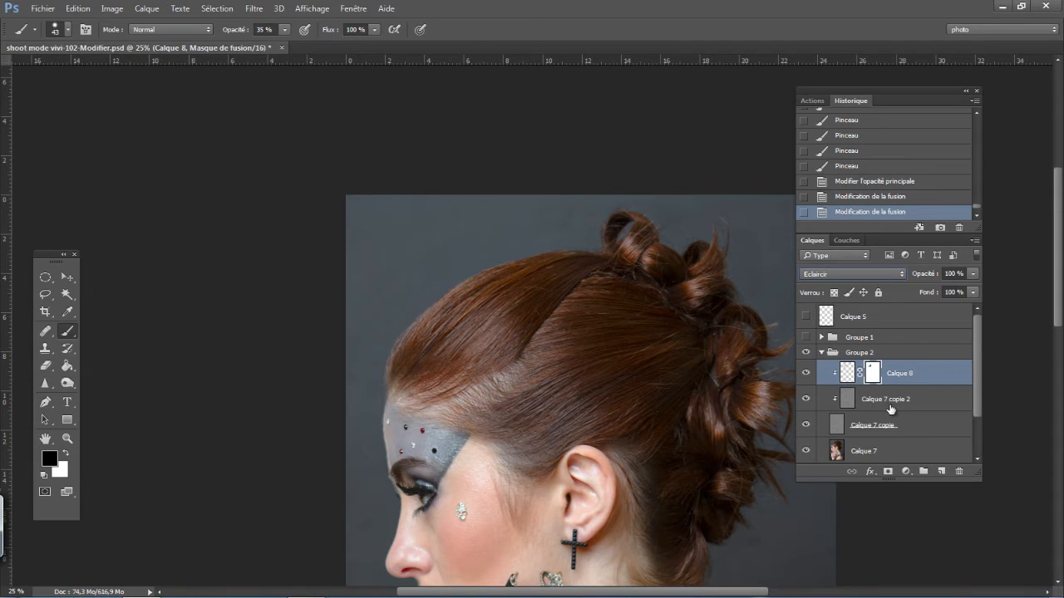
- Zoom back to 66.67 % and compare the hair with the correction layers shown and hidden
{"action": "key", "text": "ctrl+plus"}
{"action": "key", "text": "ctrl+plus"}
{"action": "key", "text": "ctrl+plus"}
{"action": "left_click", "coordinate": [805, 374]}
{"action": "left_click", "coordinate": [805, 374]}
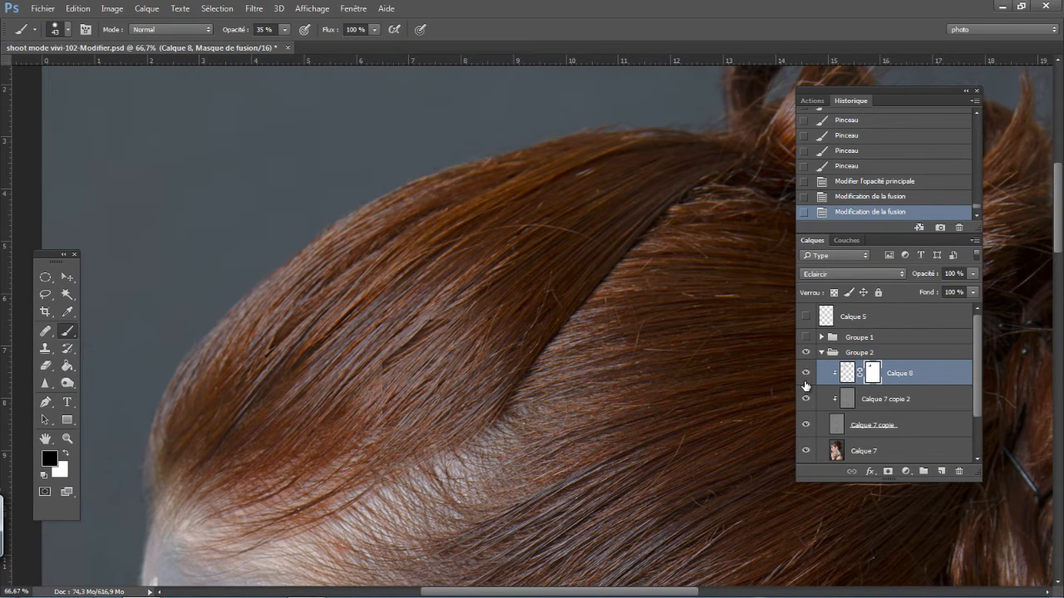
{"action": "left_click", "coordinate": [805, 374]}
{"action": "left_click", "coordinate": [804, 384]}
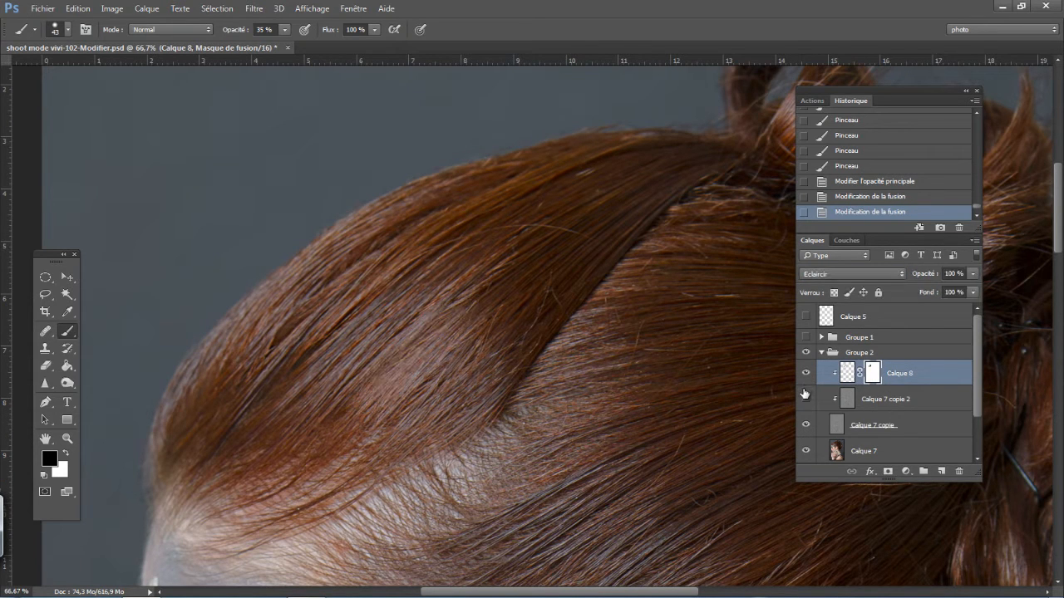
{"action": "left_click", "coordinate": [804, 398]}
- Lasso the hair around the curved stray hair near the crown on Calque 7 copie 2 and copy it to a new layer
{"action": "left_click", "coordinate": [885, 399]}
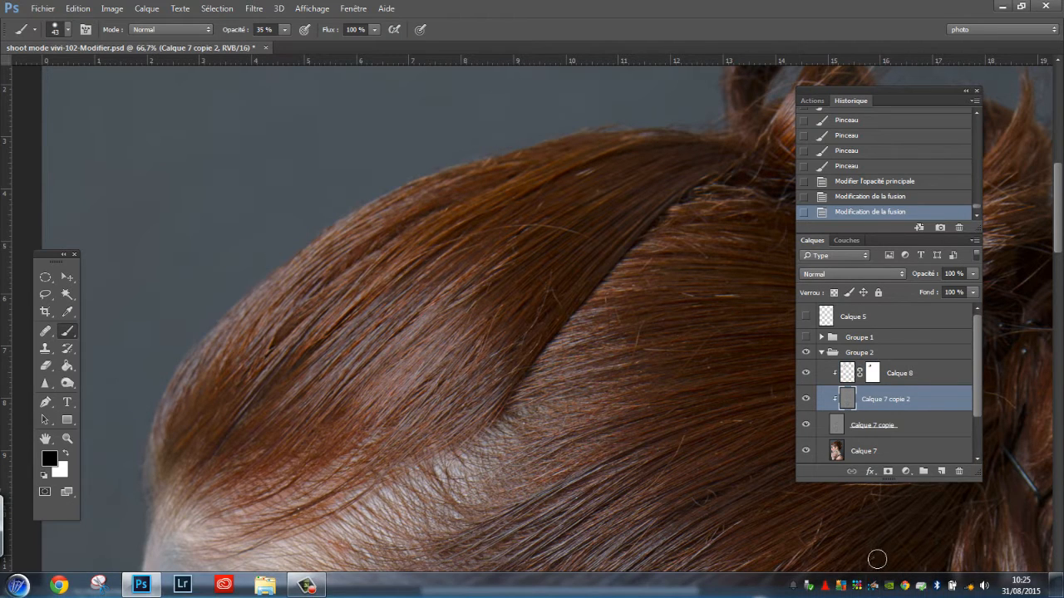
{"action": "left_click", "coordinate": [45, 294]}
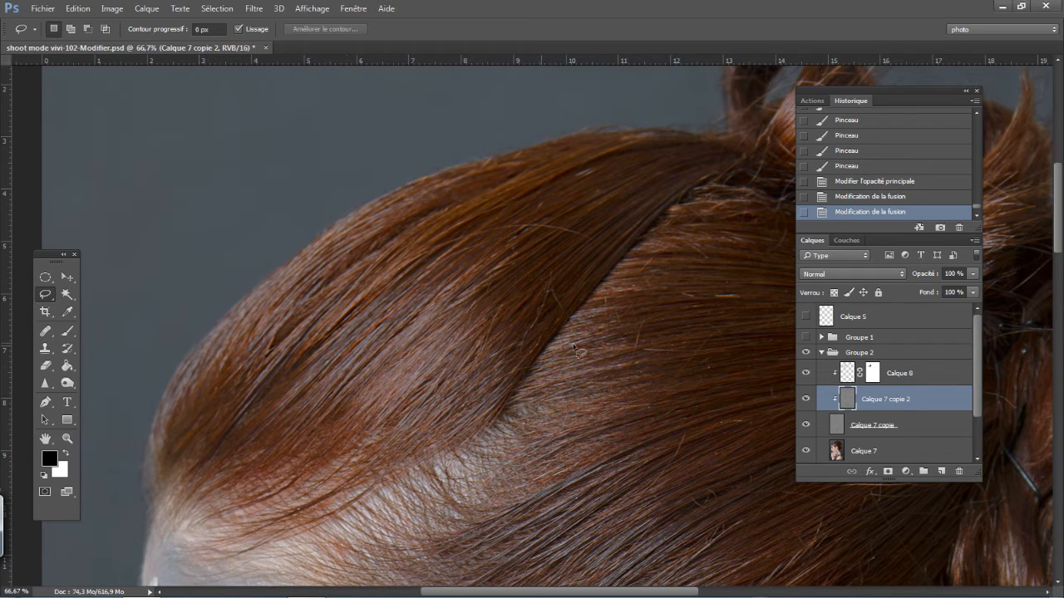
{"action": "left_click", "coordinate": [805, 317]}
{"action": "mouse_move", "coordinate": [559, 184]}
{"action": "left_mouse_down"}
{"action": "mouse_move", "coordinate": [478, 228]}
{"action": "mouse_move", "coordinate": [436, 283]}
{"action": "mouse_move", "coordinate": [465, 304]}
{"action": "mouse_move", "coordinate": [523, 292]}
{"action": "mouse_move", "coordinate": [643, 205]}
{"action": "mouse_move", "coordinate": [658, 164]}
{"action": "mouse_move", "coordinate": [617, 155]}
{"action": "mouse_move", "coordinate": [559, 183]}
{"action": "left_mouse_up"}
{"action": "right_click", "coordinate": [538, 251]}
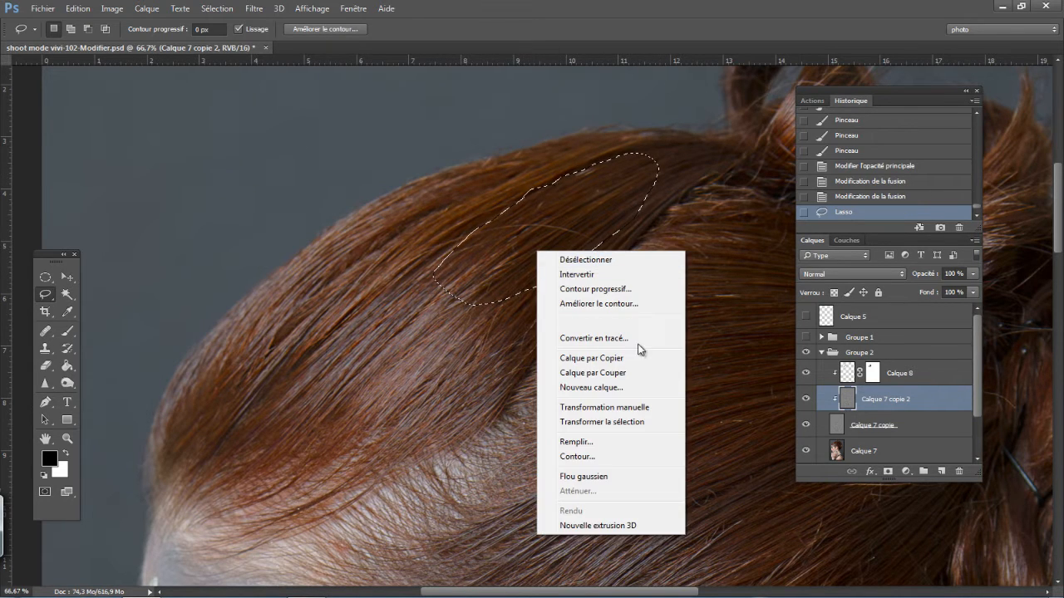
{"action": "left_click", "coordinate": [612, 358]}
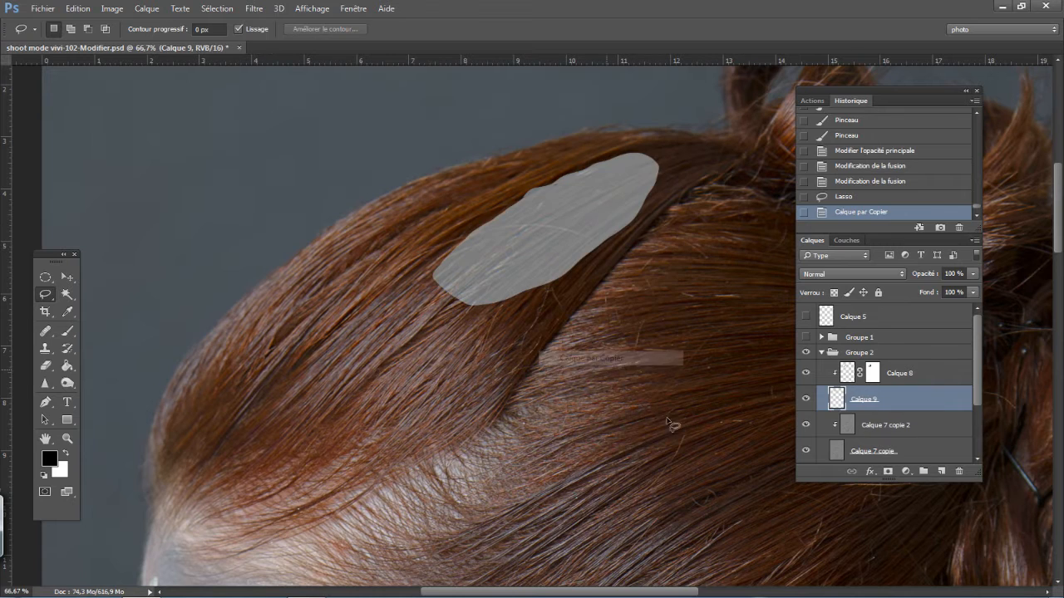
- Clip Calque 9 to Calque 7 copie 2 and shift its texture patch left and slightly down over the hair
{"action": "left_click", "coordinate": [875, 406], "text": "alt"}
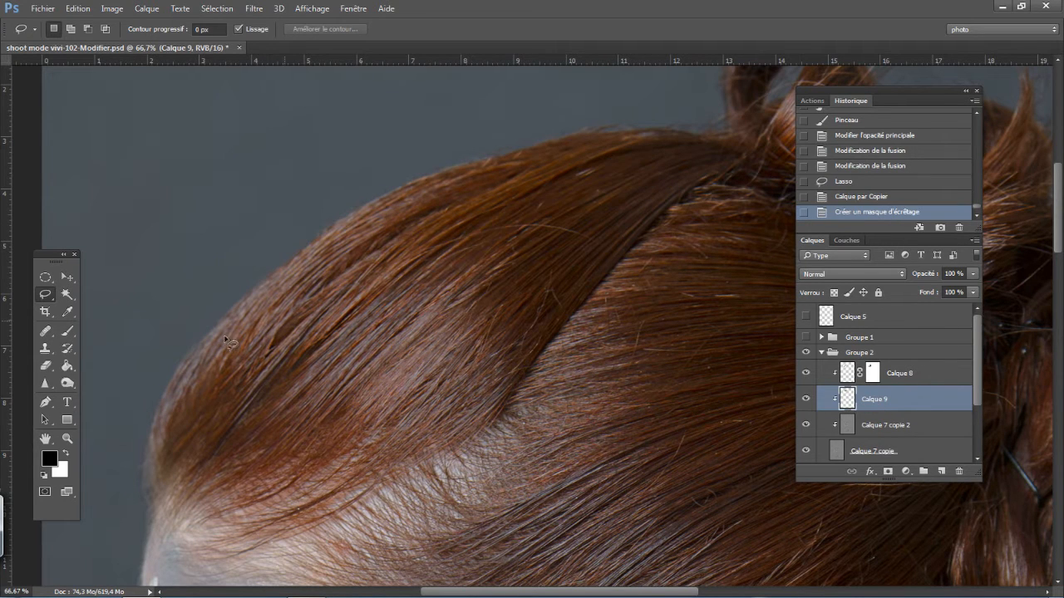
{"action": "left_click", "coordinate": [68, 276]}
{"action": "left_click_drag", "start_coordinate": [324, 371], "coordinate": [268, 385]}
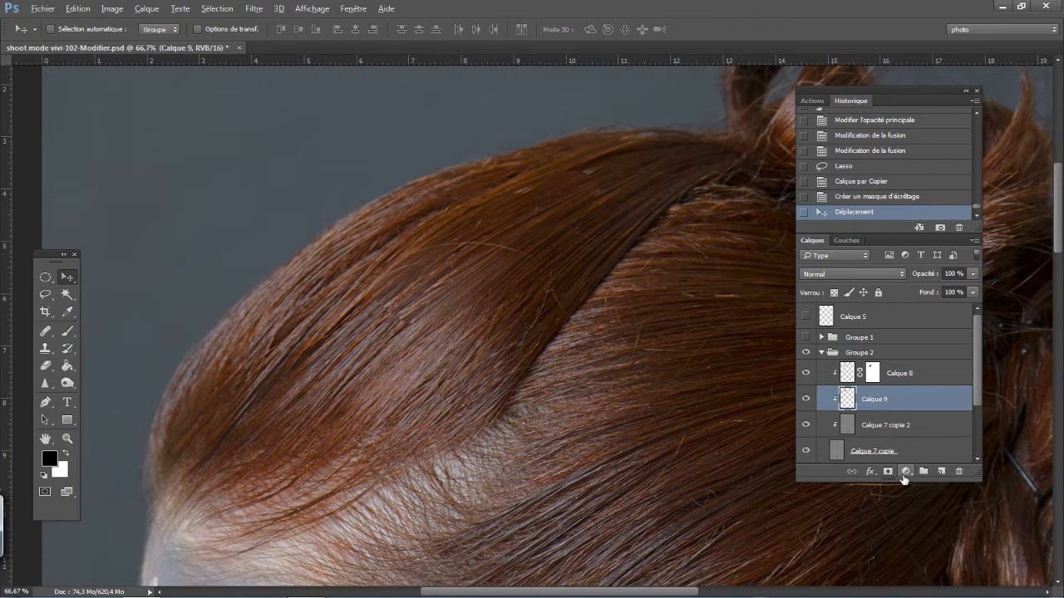
- Add a black mask to Calque 9 and paint white strokes over the stray hairs with a softer 18 px brush at 35 % opacity
{"action": "left_click", "coordinate": [888, 472], "text": "alt"}
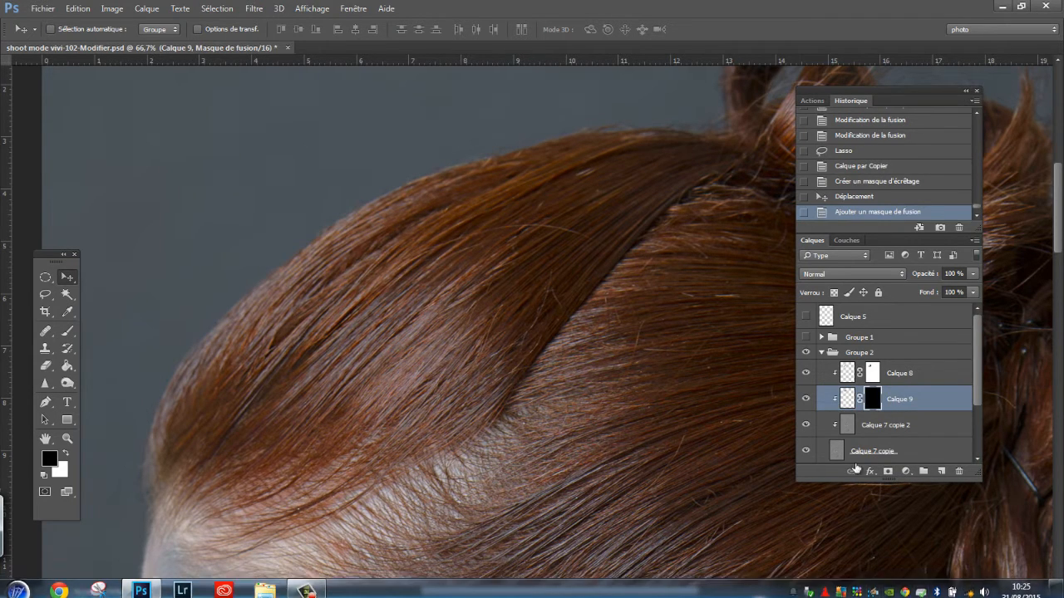
{"action": "left_click", "coordinate": [69, 331]}
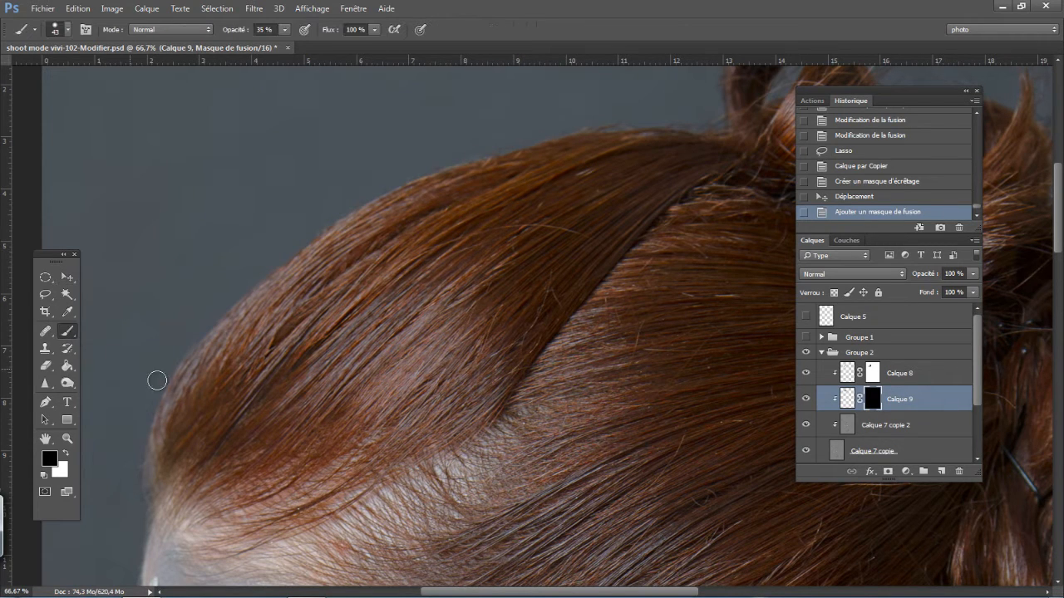
{"action": "key", "text": "x"}
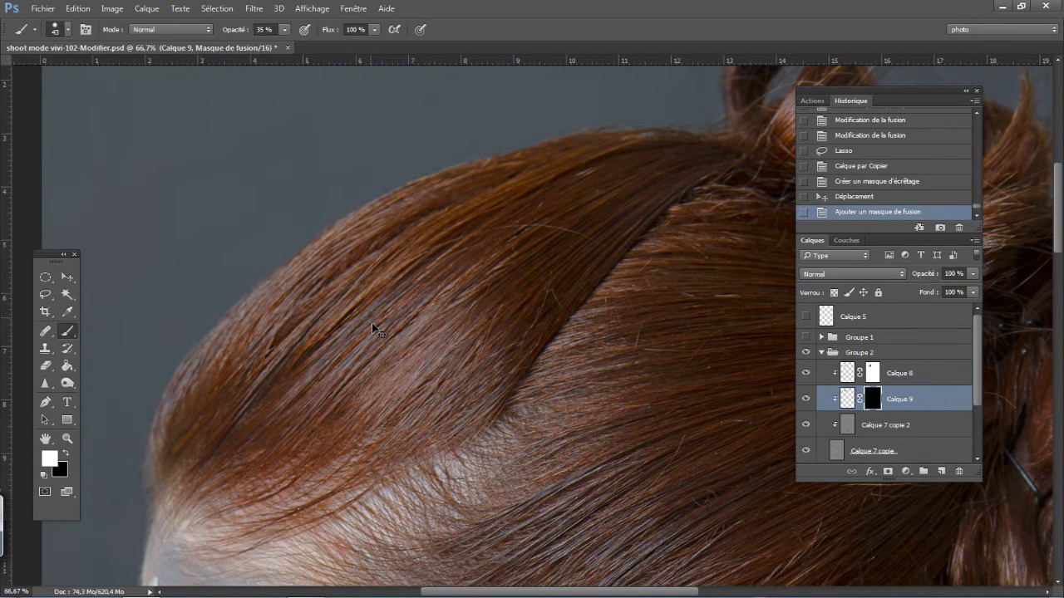
{"action": "key", "text": "ctrl+plus"}
{"action": "right_click", "coordinate": [421, 237]}
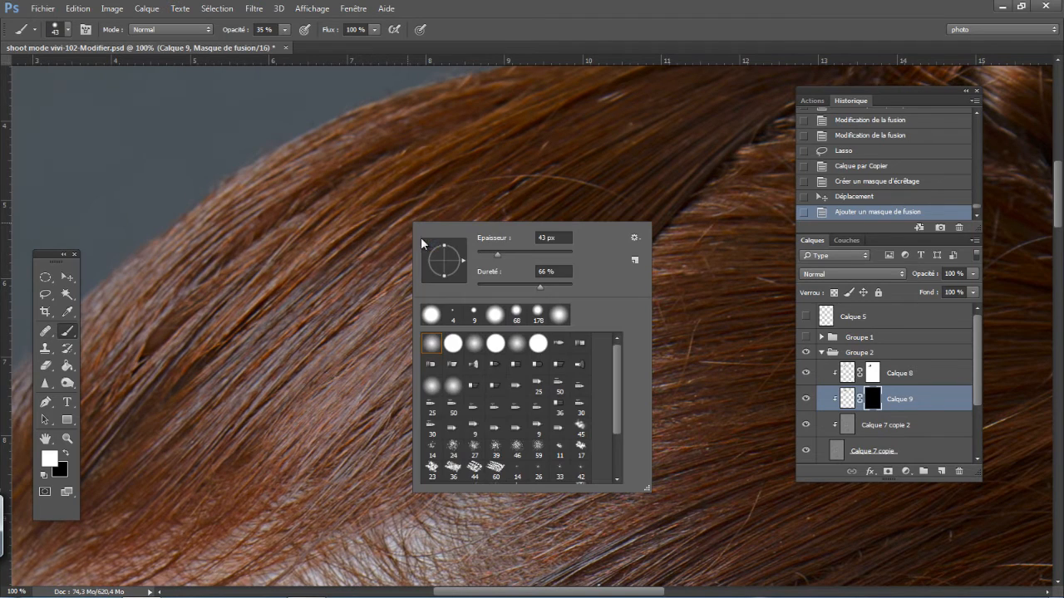
{"action": "left_click_drag", "start_coordinate": [497, 254], "coordinate": [487, 255]}
{"action": "left_click_drag", "start_coordinate": [540, 286], "coordinate": [496, 288]}
{"action": "left_click_drag", "start_coordinate": [452, 172], "coordinate": [407, 206]}
{"action": "mouse_move", "coordinate": [452, 170]}
{"action": "left_mouse_down"}
{"action": "mouse_move", "coordinate": [398, 196]}
{"action": "mouse_move", "coordinate": [444, 169]}
{"action": "mouse_move", "coordinate": [376, 215]}
{"action": "left_mouse_up"}
{"action": "left_click_drag", "start_coordinate": [445, 170], "coordinate": [364, 241]}
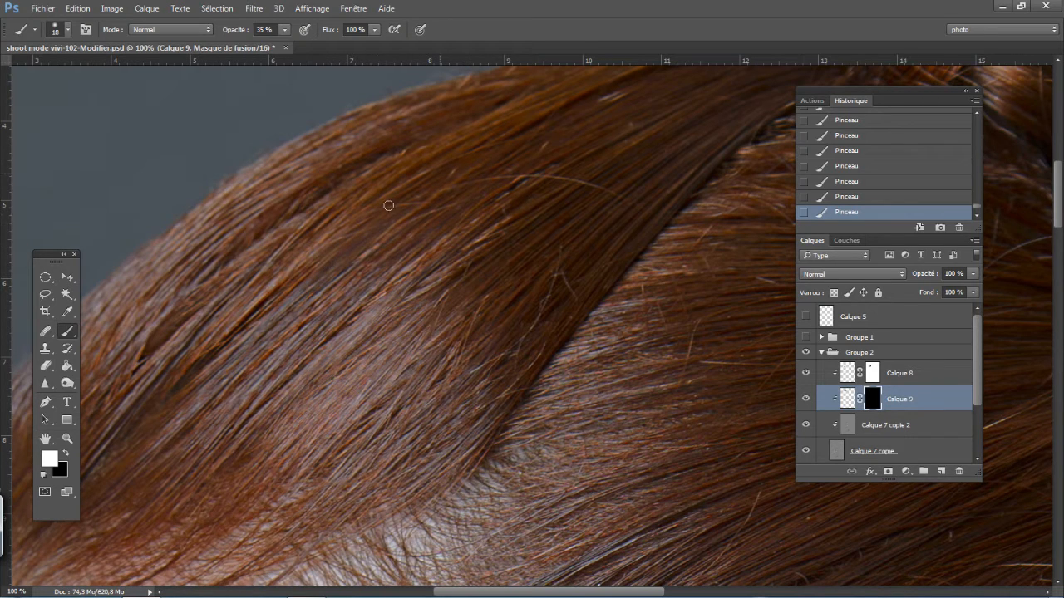
- Set Calque 9 to the Eclaircir blend mode and paint more of its mask near the crown, raising the brush opacity to 100 %
{"action": "left_click_drag", "start_coordinate": [385, 208], "coordinate": [394, 279]}
{"action": "left_click", "coordinate": [832, 272]}
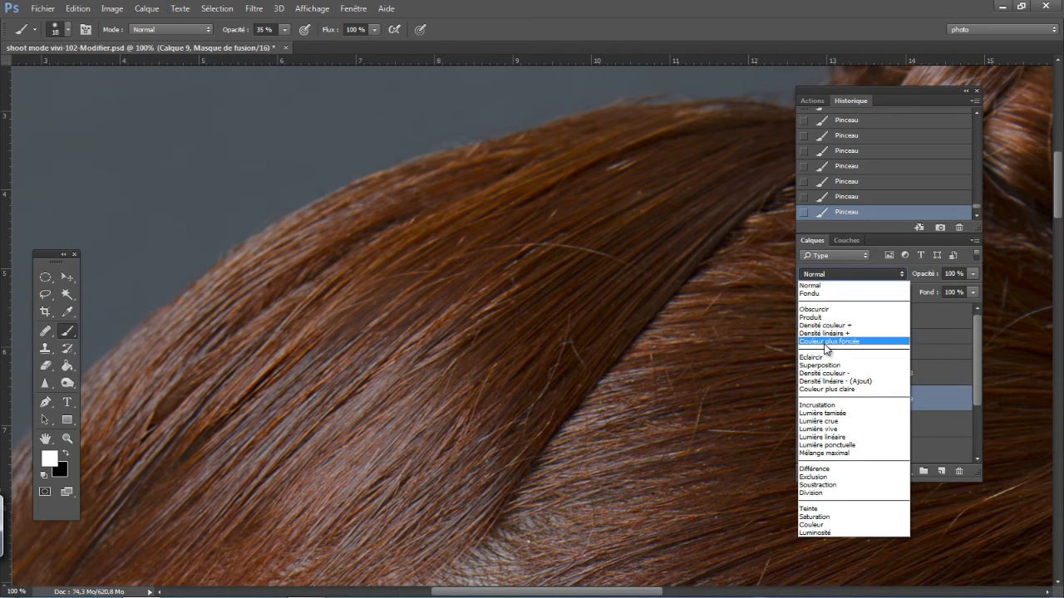
{"action": "left_click", "coordinate": [825, 371]}
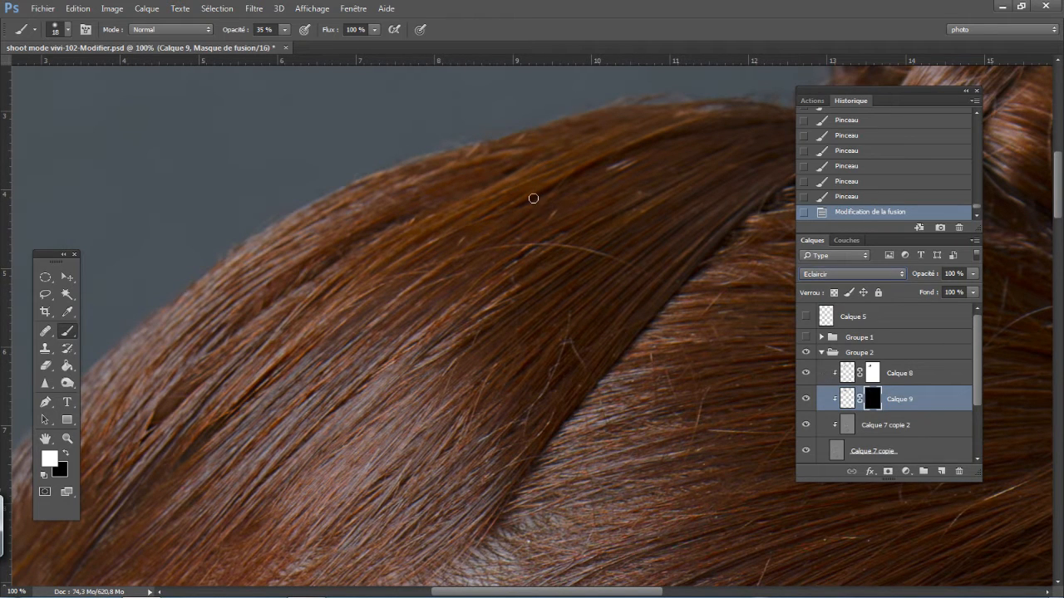
{"action": "mouse_move", "coordinate": [534, 197]}
{"action": "left_mouse_down"}
{"action": "mouse_move", "coordinate": [563, 184]}
{"action": "mouse_move", "coordinate": [487, 223]}
{"action": "mouse_move", "coordinate": [614, 166]}
{"action": "left_mouse_up"}
{"action": "mouse_move", "coordinate": [614, 165]}
{"action": "left_mouse_down"}
{"action": "mouse_move", "coordinate": [544, 195]}
{"action": "mouse_move", "coordinate": [639, 153]}
{"action": "left_mouse_up"}
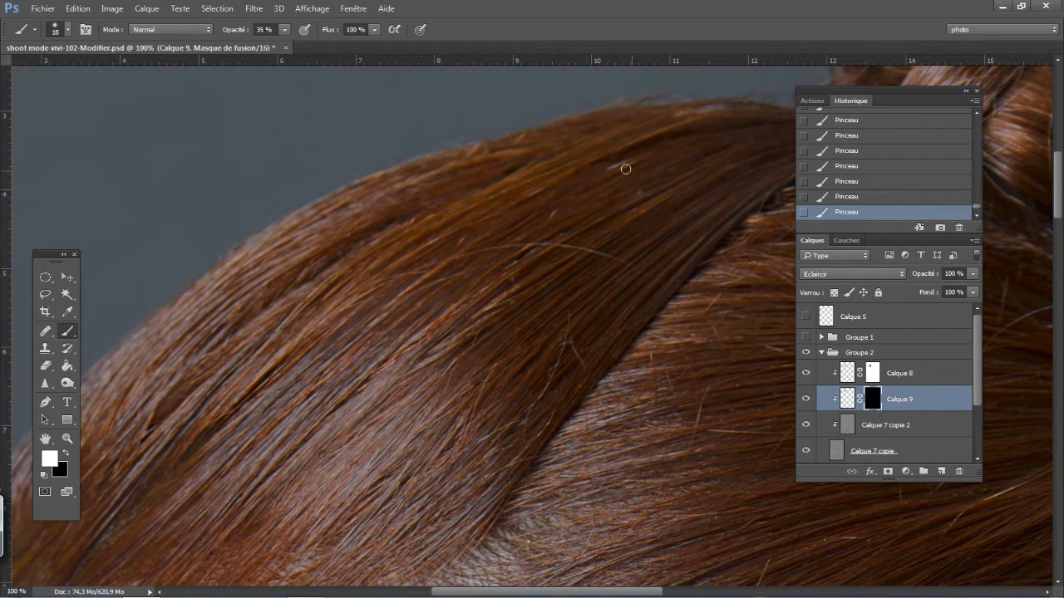
{"action": "key", "text": "x"}
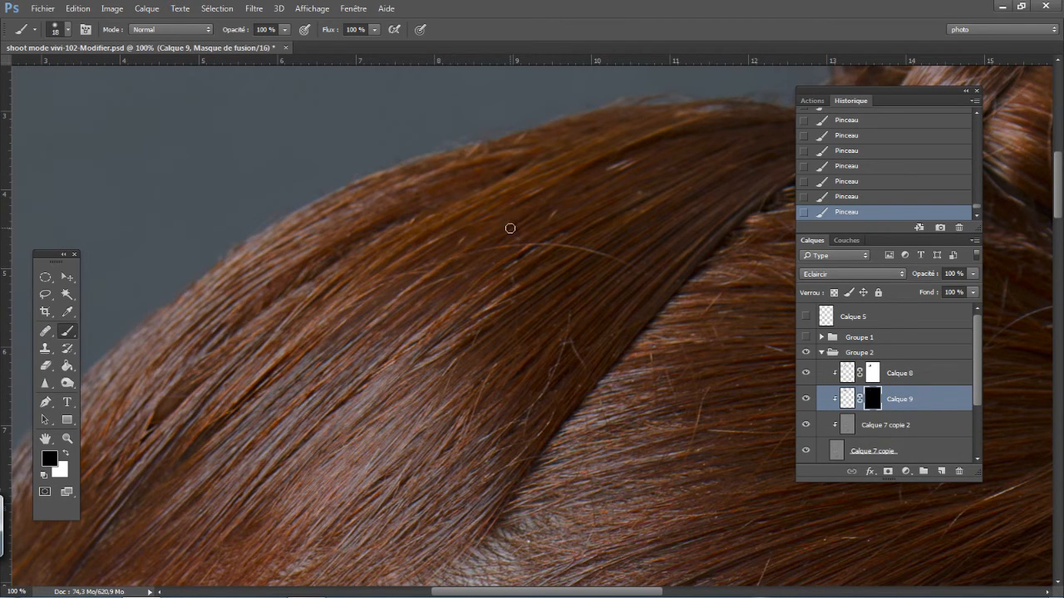
{"action": "key", "text": "x"}
- Compare the hair with Calque 9 hidden and shown
{"action": "left_click", "coordinate": [806, 405]}
{"action": "left_click", "coordinate": [806, 406]}
{"action": "left_click", "coordinate": [806, 405]}
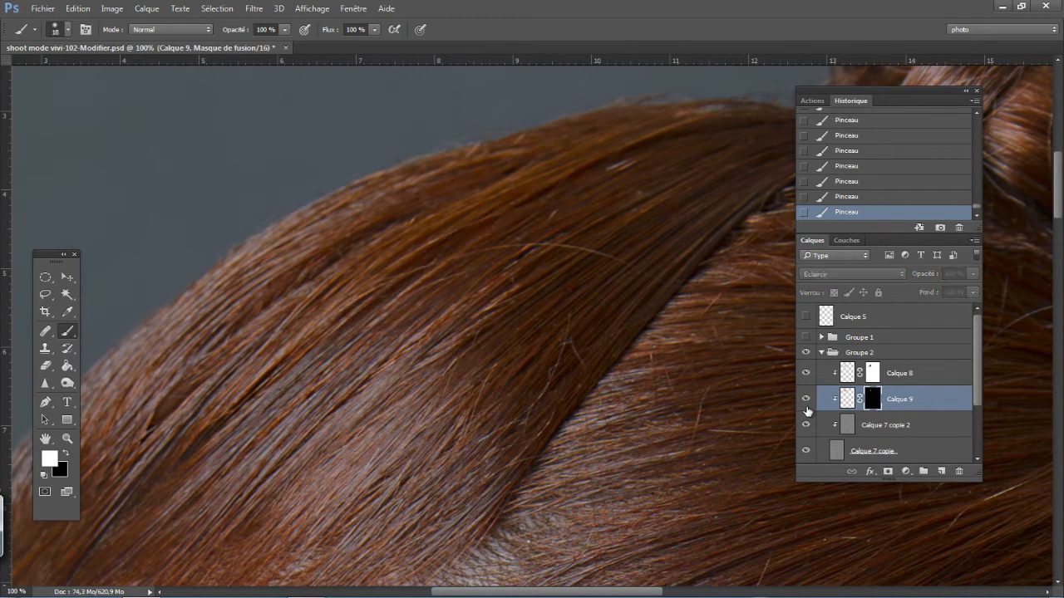
{"action": "left_click", "coordinate": [806, 406]}
{"action": "left_click", "coordinate": [806, 406]}
{"action": "left_click", "coordinate": [806, 406]}
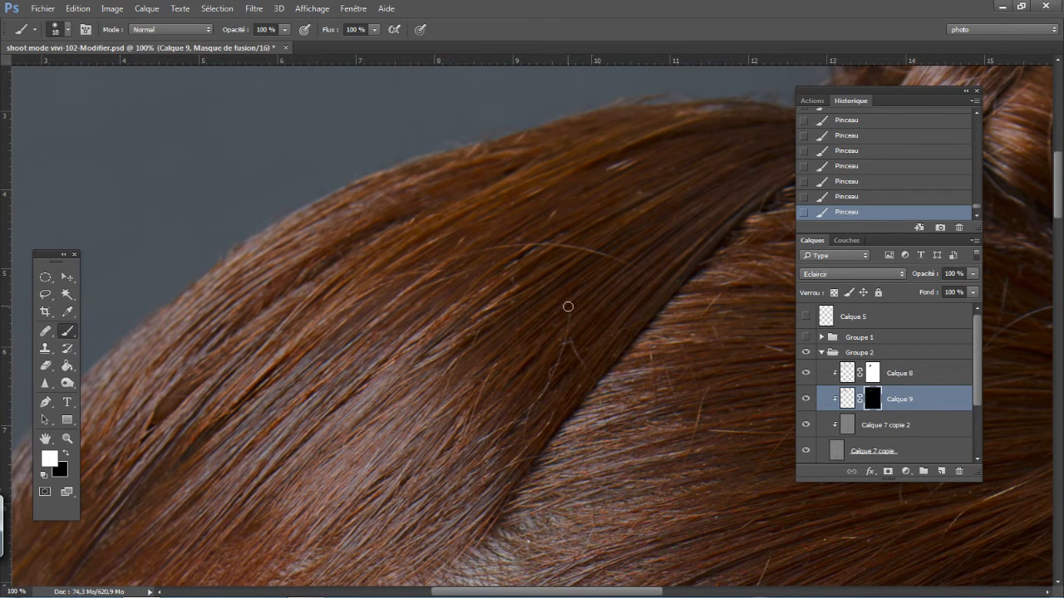
- View the hair at 50 % and compare it with Groupe 2 hidden and shown
{"action": "key", "text": "ctrl+minus"}
{"action": "key", "text": "ctrl+minus"}
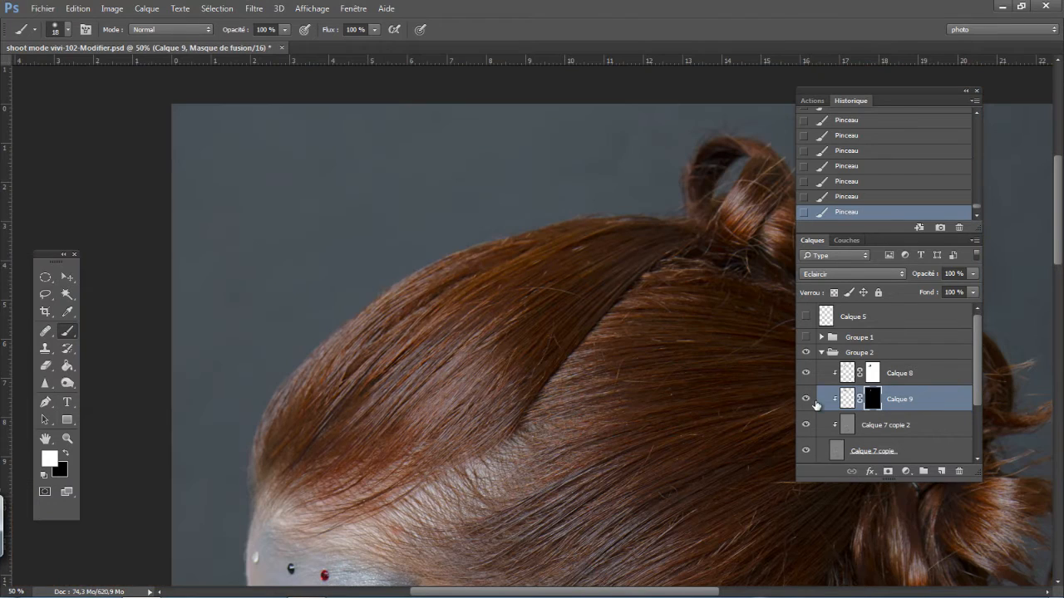
{"action": "left_click", "coordinate": [806, 354]}
{"action": "left_click", "coordinate": [806, 354]}
{"action": "left_click", "coordinate": [807, 355]}
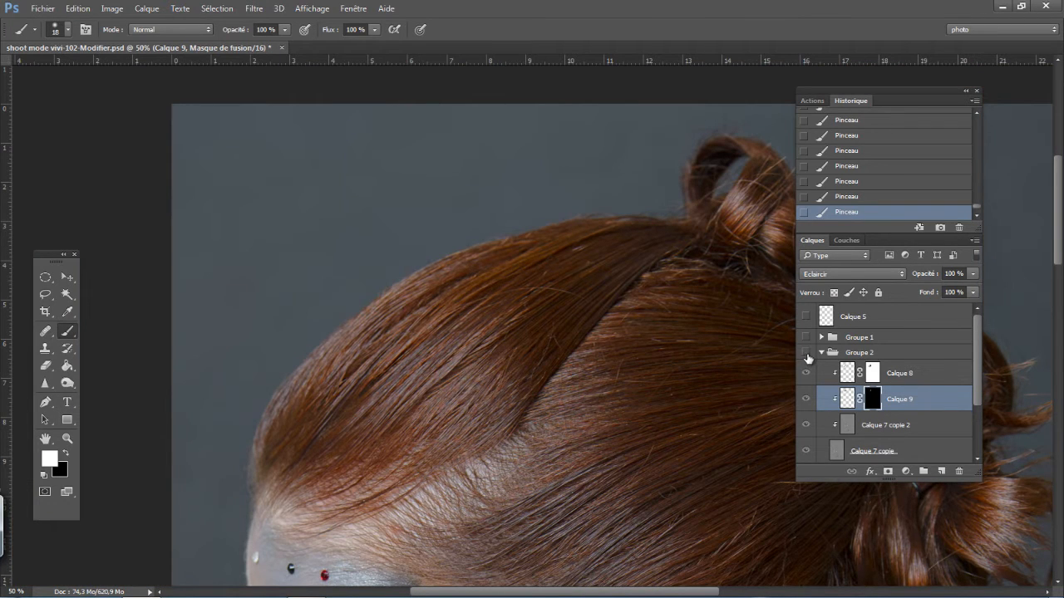
{"action": "left_click", "coordinate": [807, 356]}
{"action": "left_click", "coordinate": [806, 357]}
{"action": "left_click", "coordinate": [806, 359]}
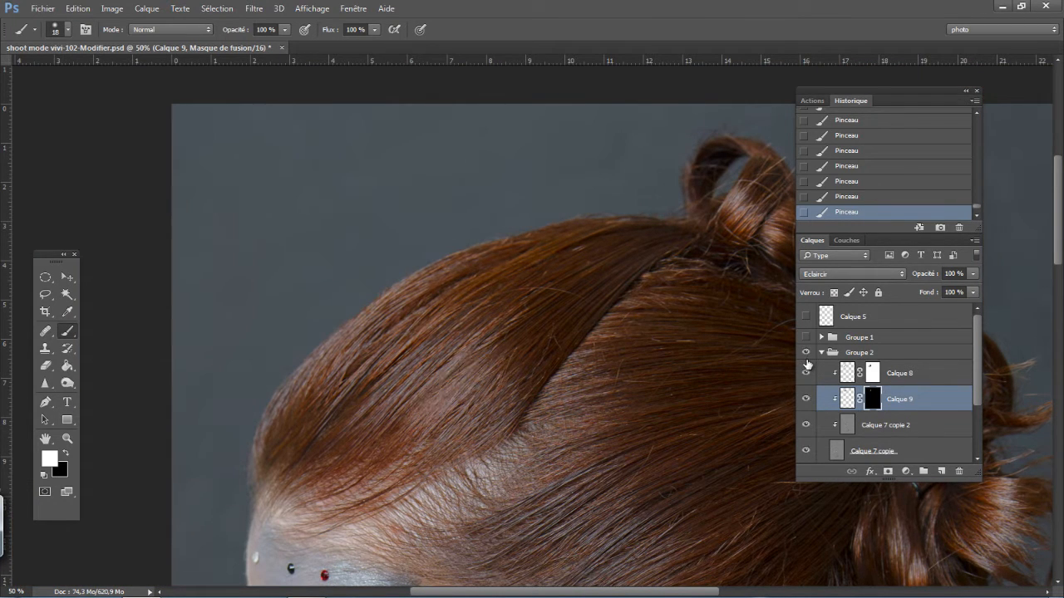
{"action": "left_click", "coordinate": [807, 359]}
{"action": "left_click", "coordinate": [807, 359]}
- Lasso an elongated area of smooth hair just below the crown and copy it from Calque 7 copie 2 to a new layer
{"action": "key", "text": "ctrl+plus"}
{"action": "key", "text": "ctrl+plus"}
{"action": "left_click_drag", "start_coordinate": [694, 300], "coordinate": [545, 386]}
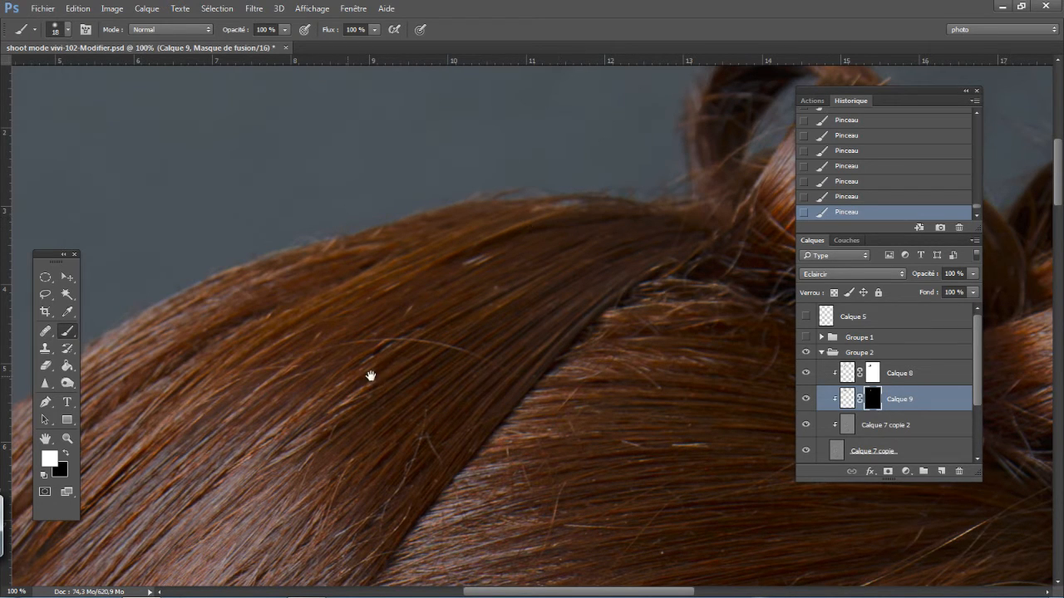
{"action": "scroll", "coordinate": [362, 332], "scroll_direction": "down", "scroll_amount": 4}
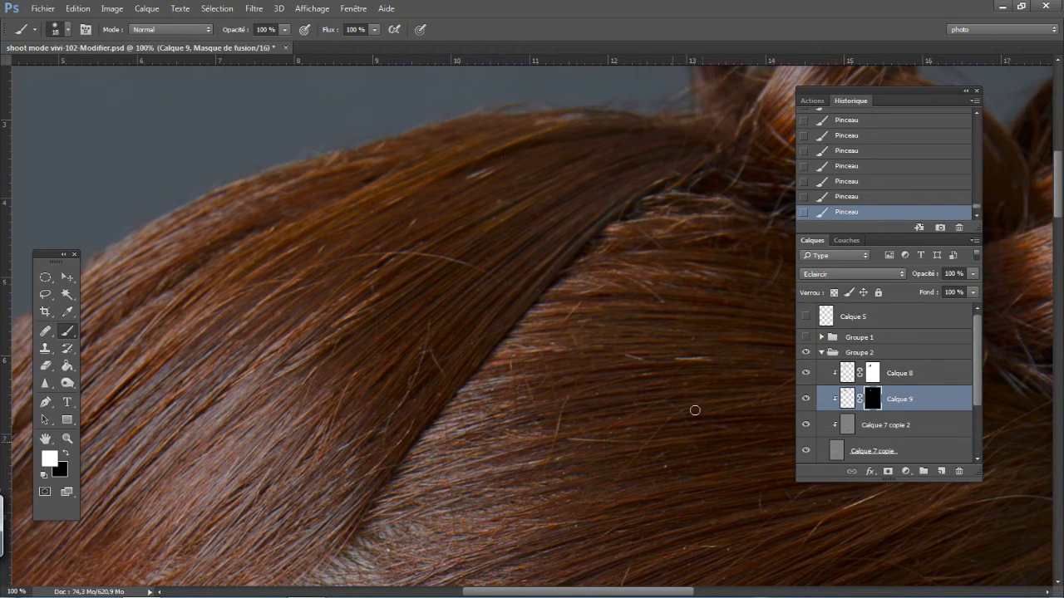
{"action": "left_click_drag", "start_coordinate": [653, 410], "coordinate": [498, 432]}
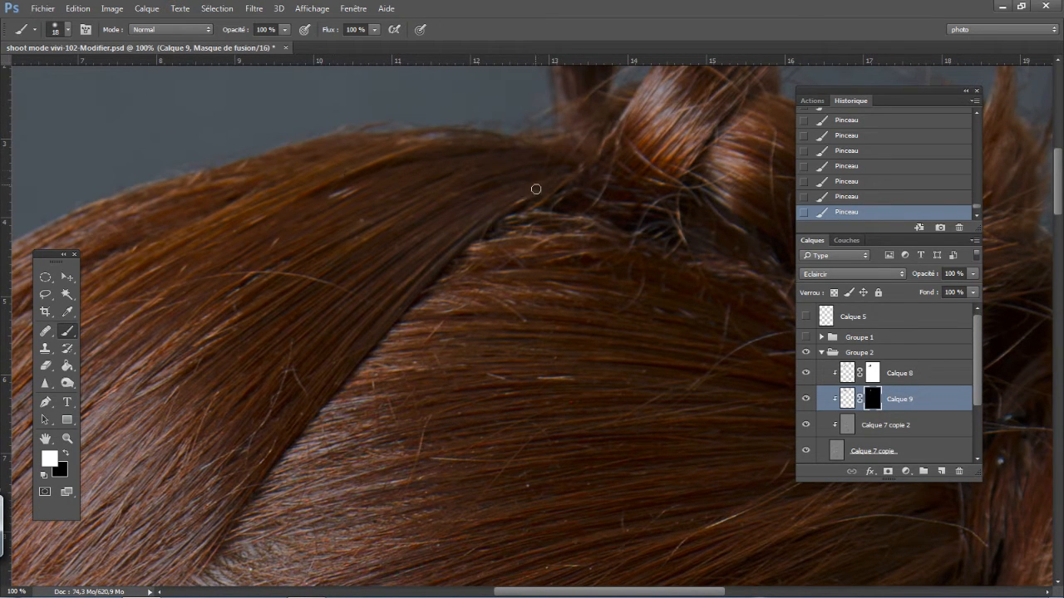
{"action": "left_click", "coordinate": [45, 294]}
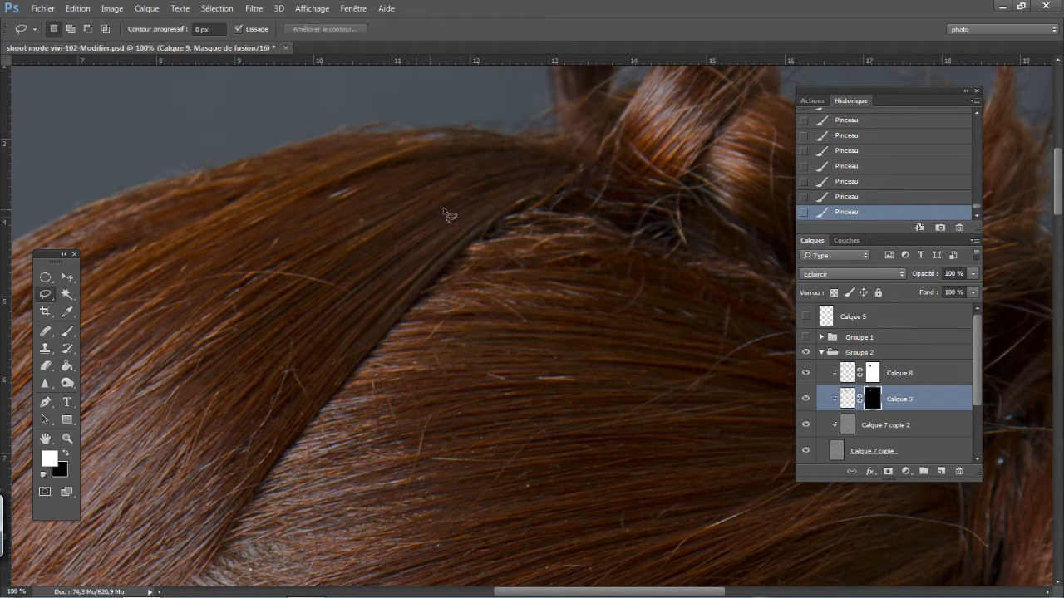
{"action": "mouse_move", "coordinate": [450, 220]}
{"action": "left_mouse_down"}
{"action": "mouse_move", "coordinate": [344, 257]}
{"action": "mouse_move", "coordinate": [313, 249]}
{"action": "mouse_move", "coordinate": [338, 215]}
{"action": "mouse_move", "coordinate": [428, 170]}
{"action": "mouse_move", "coordinate": [515, 150]}
{"action": "mouse_move", "coordinate": [536, 158]}
{"action": "mouse_move", "coordinate": [537, 179]}
{"action": "mouse_move", "coordinate": [478, 209]}
{"action": "left_mouse_up"}
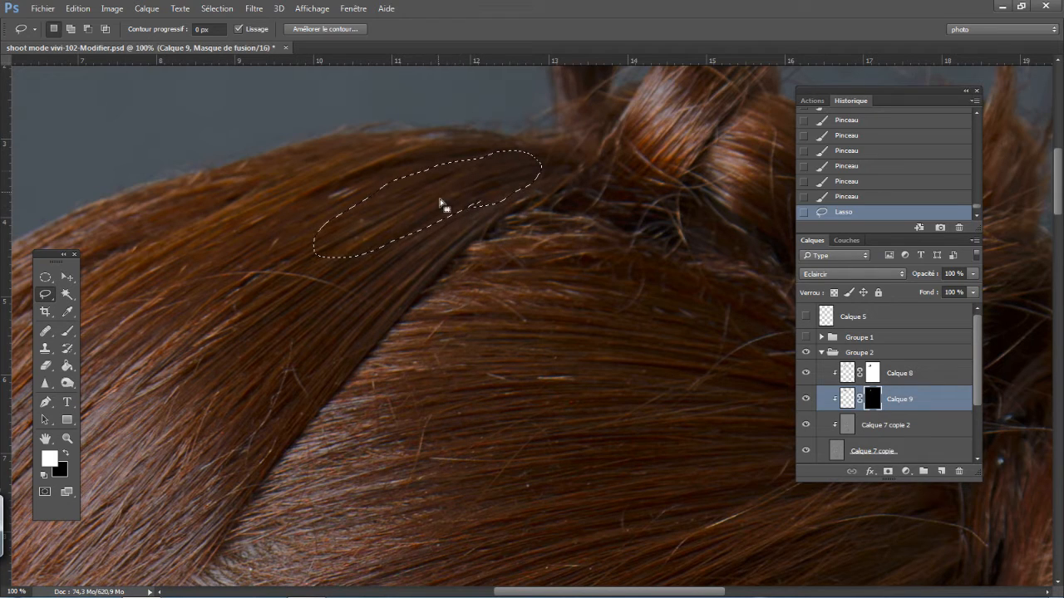
{"action": "left_click", "coordinate": [869, 425]}
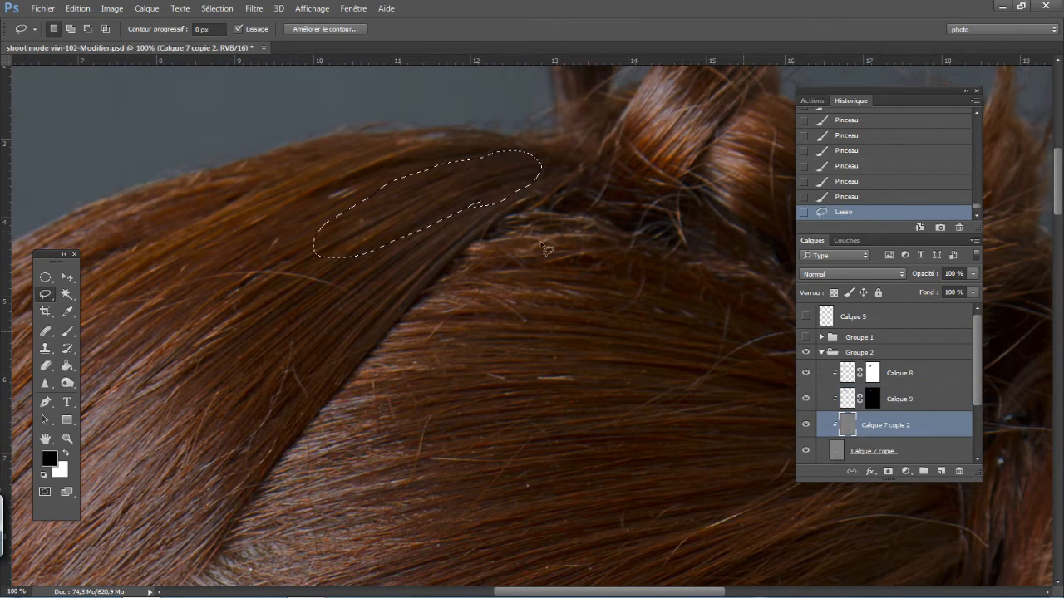
{"action": "right_click", "coordinate": [448, 199]}
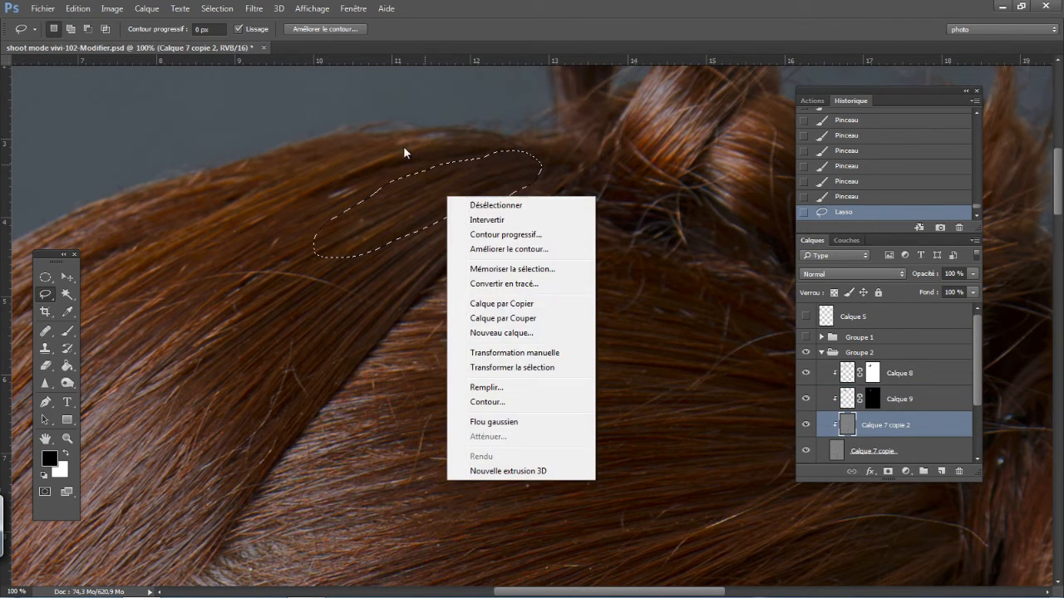
{"action": "left_click", "coordinate": [493, 305]}
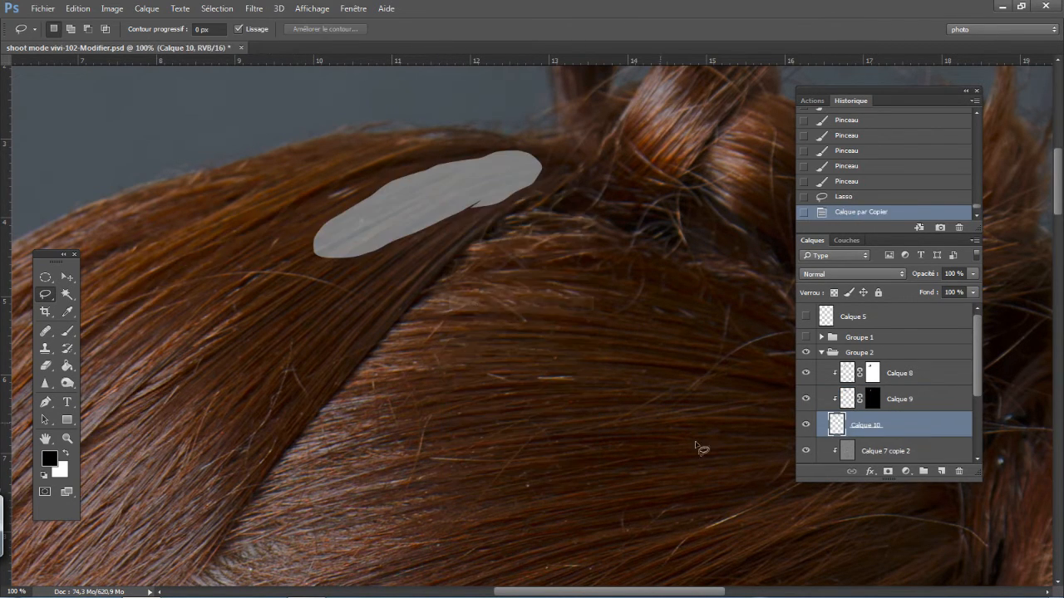
- Clip Calque 10 to Calque 7 copie 2 and move its patch up and left over the bright stray strands
{"action": "left_click", "coordinate": [871, 433], "text": "alt"}
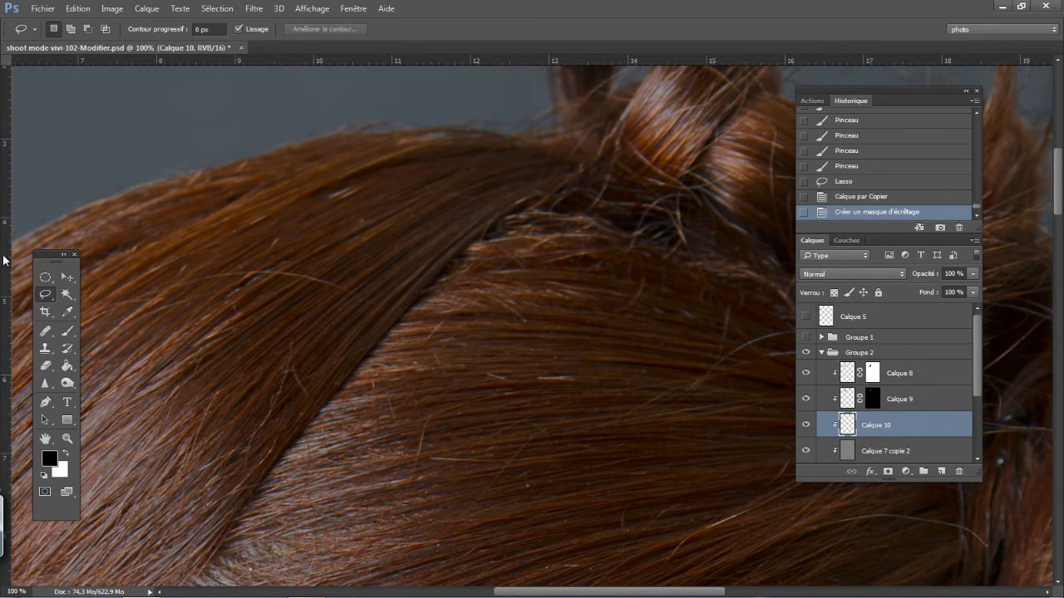
{"action": "left_click", "coordinate": [67, 277]}
{"action": "left_click_drag", "start_coordinate": [302, 310], "coordinate": [275, 286]}
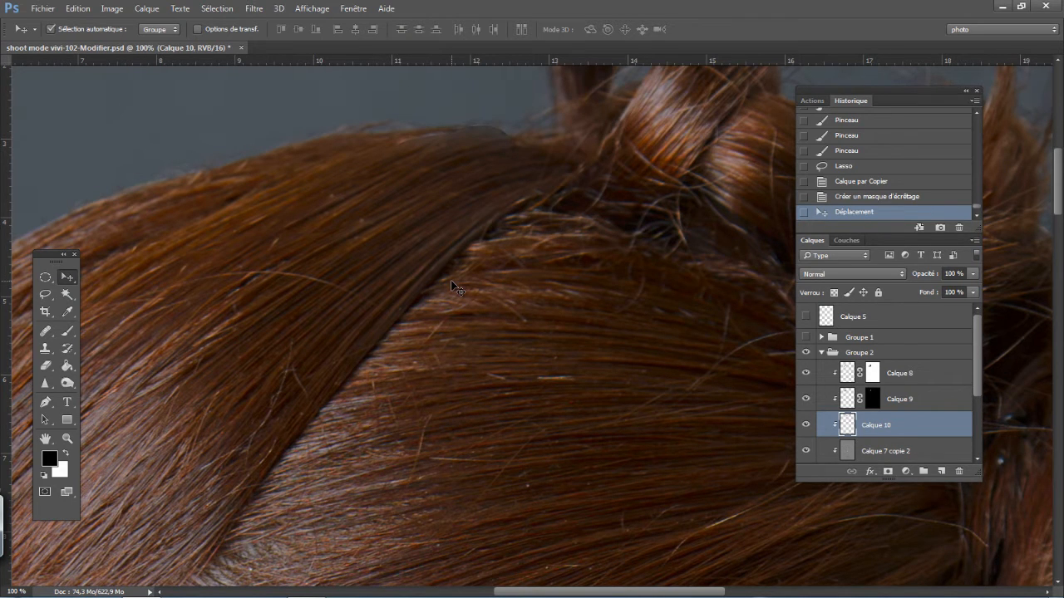
- Adjust the Calque 10 patch with Free Transform to follow the strands and reposition it over the stray hairs near the crown
{"action": "key", "text": "ctrl+t"}
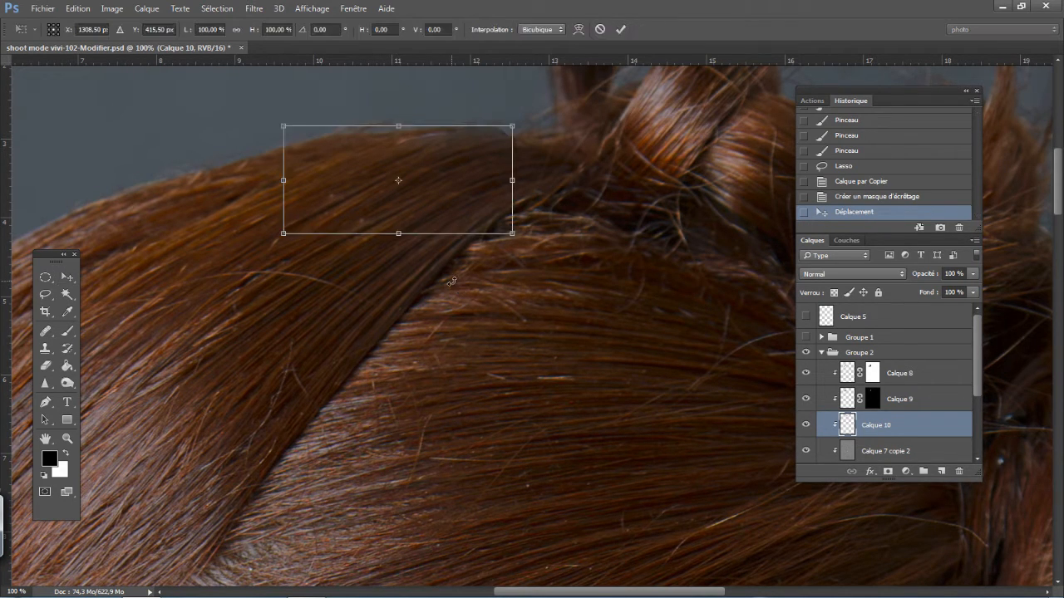
{"action": "left_click_drag", "start_coordinate": [337, 209], "coordinate": [318, 217]}
{"action": "mouse_move", "coordinate": [551, 181]}
{"action": "left_mouse_down"}
{"action": "mouse_move", "coordinate": [554, 213]}
{"action": "mouse_move", "coordinate": [552, 180]}
{"action": "left_mouse_up"}
{"action": "mouse_move", "coordinate": [319, 218]}
{"action": "left_mouse_down"}
{"action": "mouse_move", "coordinate": [438, 190]}
{"action": "mouse_move", "coordinate": [363, 176]}
{"action": "mouse_move", "coordinate": [400, 157]}
{"action": "mouse_move", "coordinate": [456, 187]}
{"action": "mouse_move", "coordinate": [351, 193]}
{"action": "mouse_move", "coordinate": [330, 215]}
{"action": "left_mouse_up"}
{"action": "key", "text": "Return"}
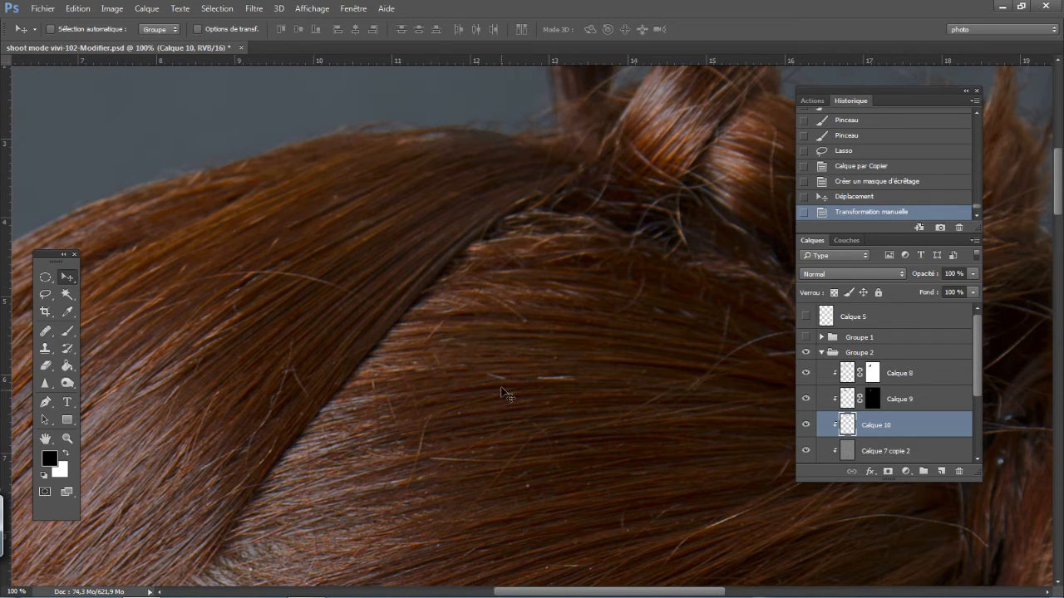
{"action": "left_click_drag", "start_coordinate": [207, 332], "coordinate": [316, 262]}
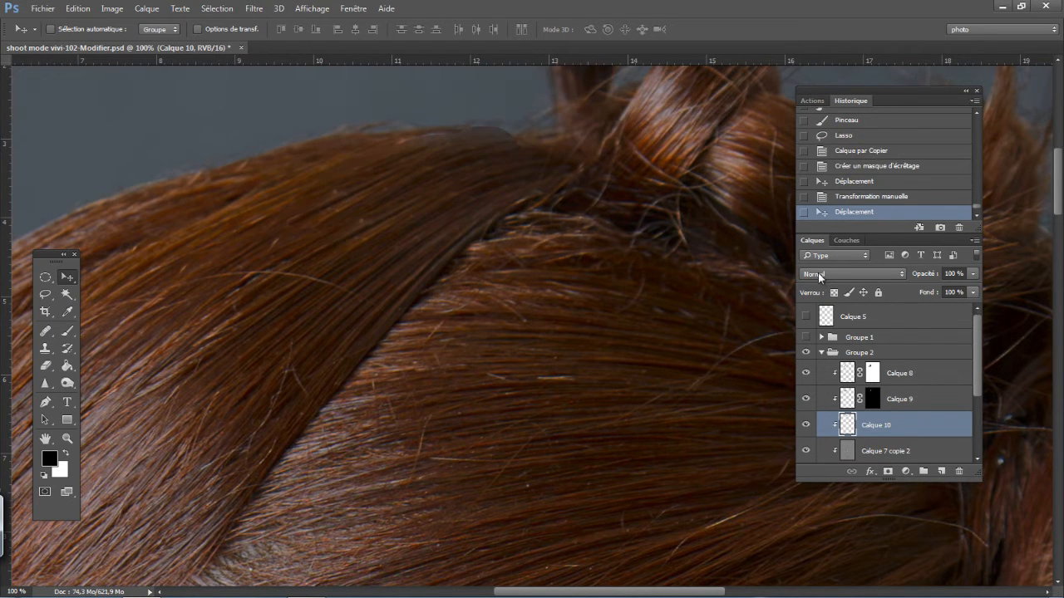
- Try the Obscurcir blend mode on Calque 10 and settle on Eclaircir
{"action": "left_click", "coordinate": [818, 273]}
{"action": "left_click", "coordinate": [821, 309]}
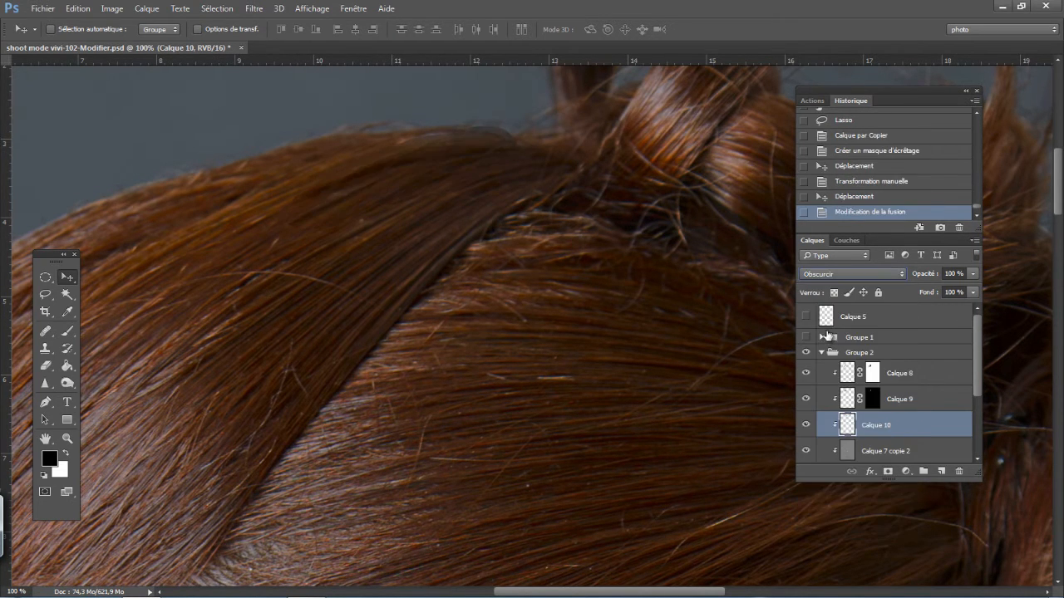
{"action": "left_click", "coordinate": [825, 279]}
{"action": "left_click", "coordinate": [822, 364]}
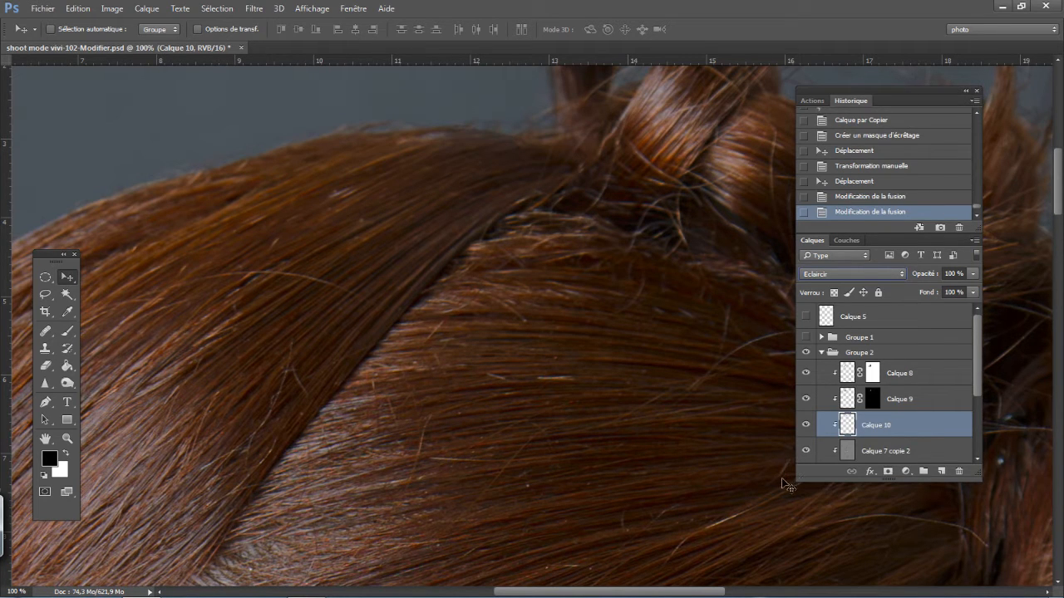
- Add a black mask to Calque 10 and paint white along the upper strands near the crown with the 18 px brush
{"action": "left_click", "coordinate": [888, 471], "text": "alt"}
{"action": "key", "text": "b"}
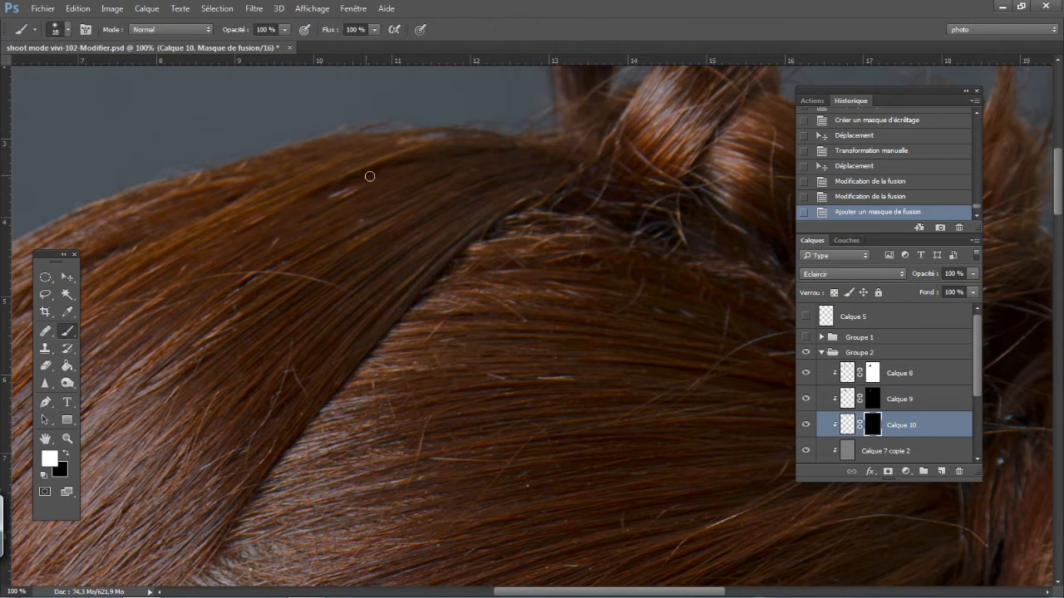
{"action": "mouse_move", "coordinate": [315, 198]}
{"action": "left_mouse_down"}
{"action": "mouse_move", "coordinate": [373, 166]}
{"action": "mouse_move", "coordinate": [356, 178]}
{"action": "mouse_move", "coordinate": [427, 180]}
{"action": "left_mouse_up"}
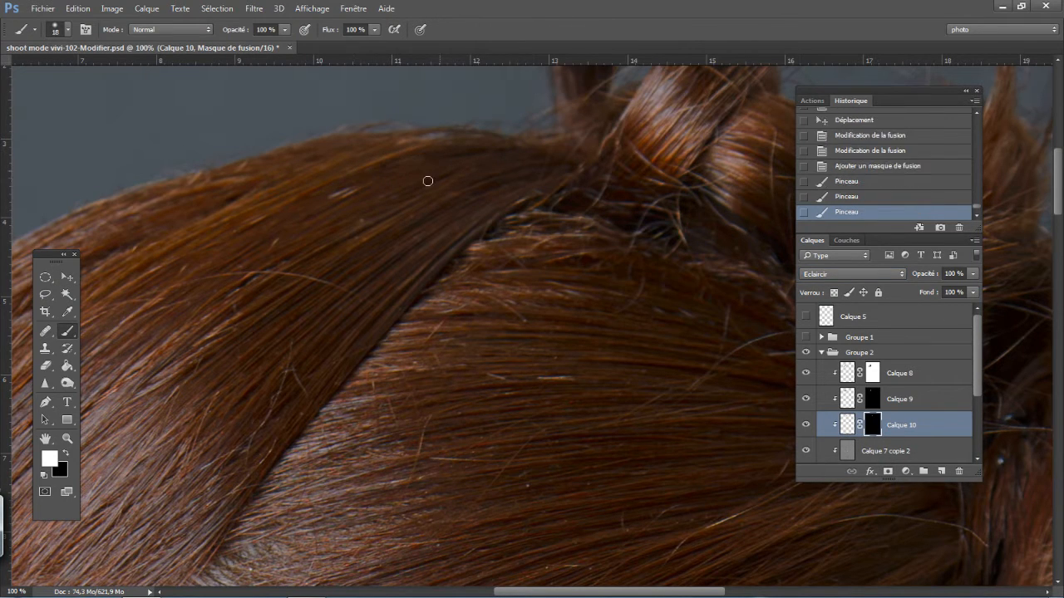
{"action": "mouse_move", "coordinate": [479, 152]}
{"action": "left_mouse_down"}
{"action": "mouse_move", "coordinate": [433, 168]}
{"action": "mouse_move", "coordinate": [434, 153]}
{"action": "mouse_move", "coordinate": [530, 176]}
{"action": "mouse_move", "coordinate": [492, 235]}
{"action": "left_mouse_up"}
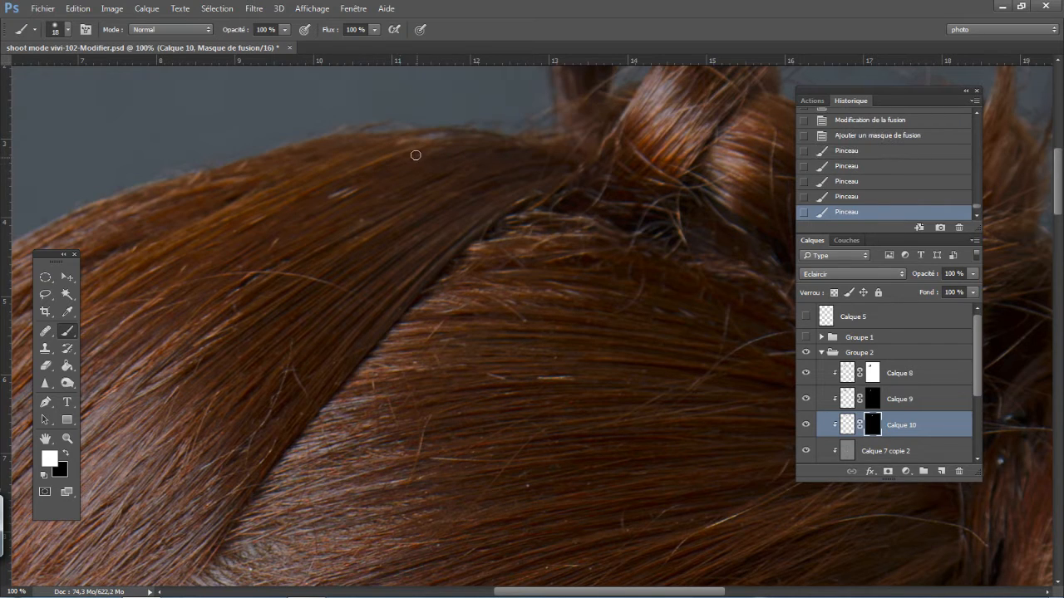
- Paint more white on the Calque 10 mask along the upper strands, and soften the brush at 88% opacity
{"action": "mouse_move", "coordinate": [415, 155]}
{"action": "left_mouse_down"}
{"action": "mouse_move", "coordinate": [366, 170]}
{"action": "mouse_move", "coordinate": [298, 227]}
{"action": "left_mouse_up"}
{"action": "mouse_move", "coordinate": [358, 199]}
{"action": "left_mouse_down"}
{"action": "mouse_move", "coordinate": [328, 201]}
{"action": "mouse_move", "coordinate": [310, 221]}
{"action": "left_mouse_up"}
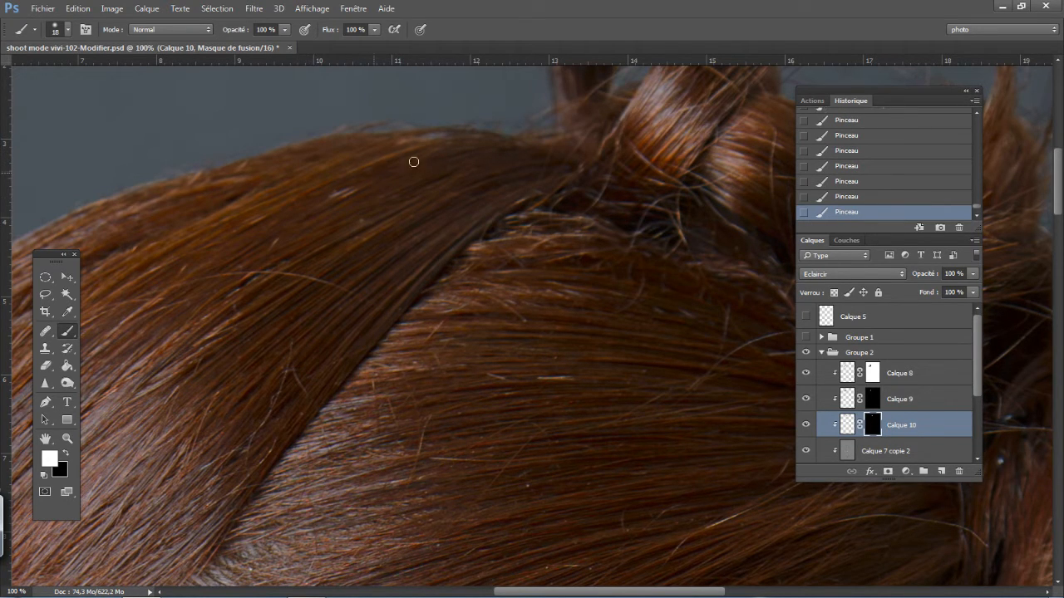
{"action": "left_click_drag", "start_coordinate": [238, 33], "coordinate": [228, 34]}
{"action": "right_click", "coordinate": [317, 126]}
{"action": "left_click_drag", "start_coordinate": [418, 200], "coordinate": [396, 201]}
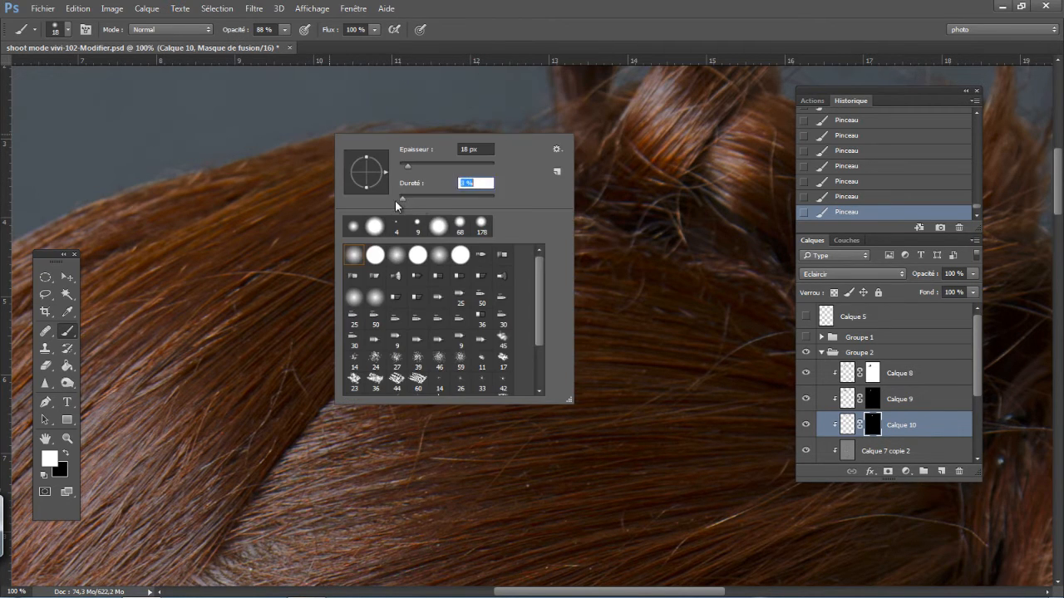
{"action": "left_click", "coordinate": [298, 75]}
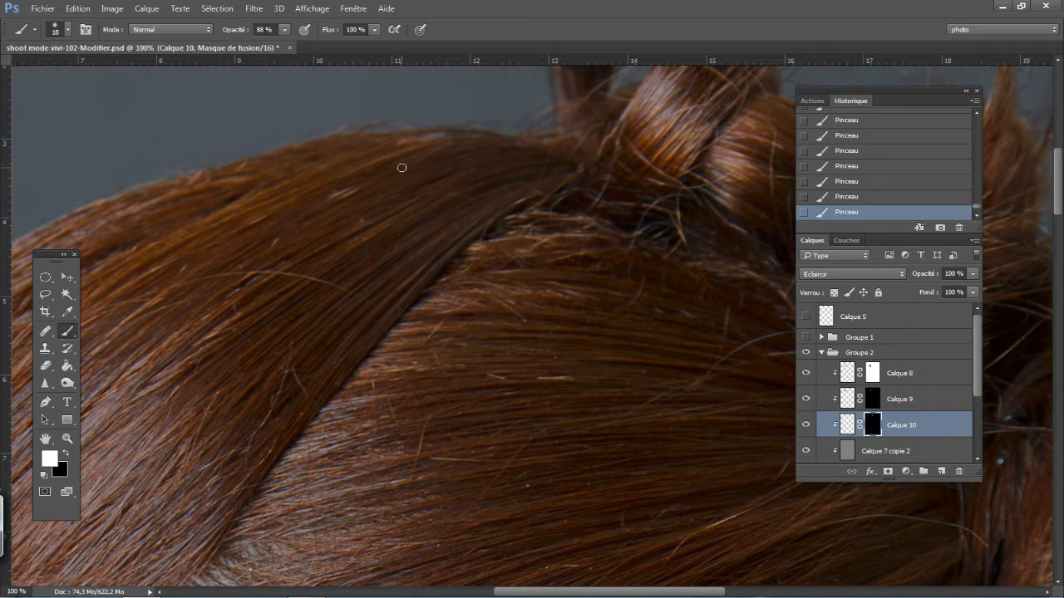
- Toggle the visibility of Calque 10 to compare the crown strands with and without its patch
{"action": "left_click", "coordinate": [809, 428]}
{"action": "left_click", "coordinate": [812, 430]}
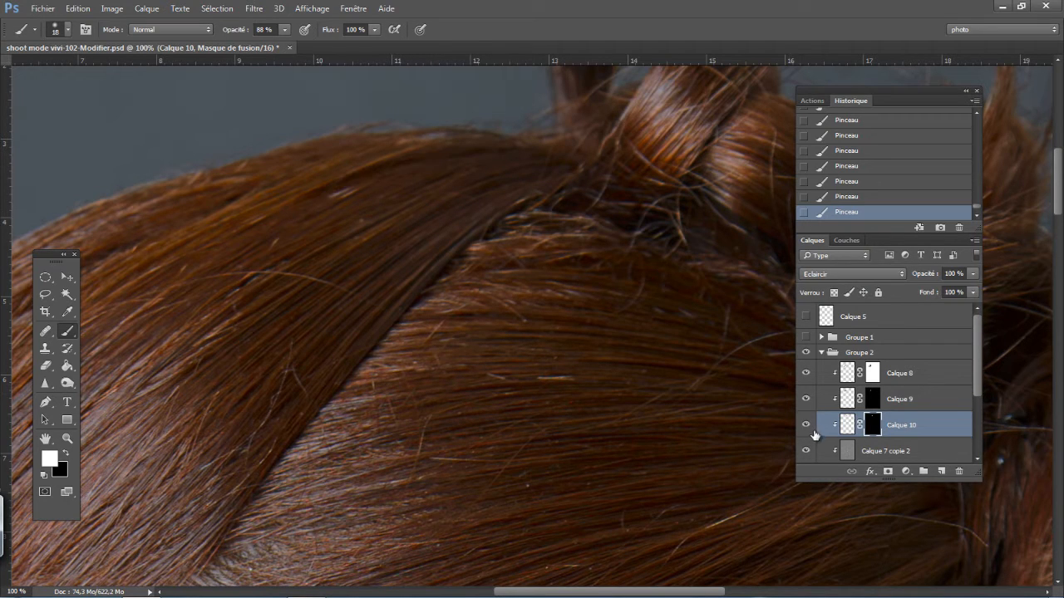
{"action": "left_click", "coordinate": [813, 432]}
{"action": "left_click", "coordinate": [813, 434]}
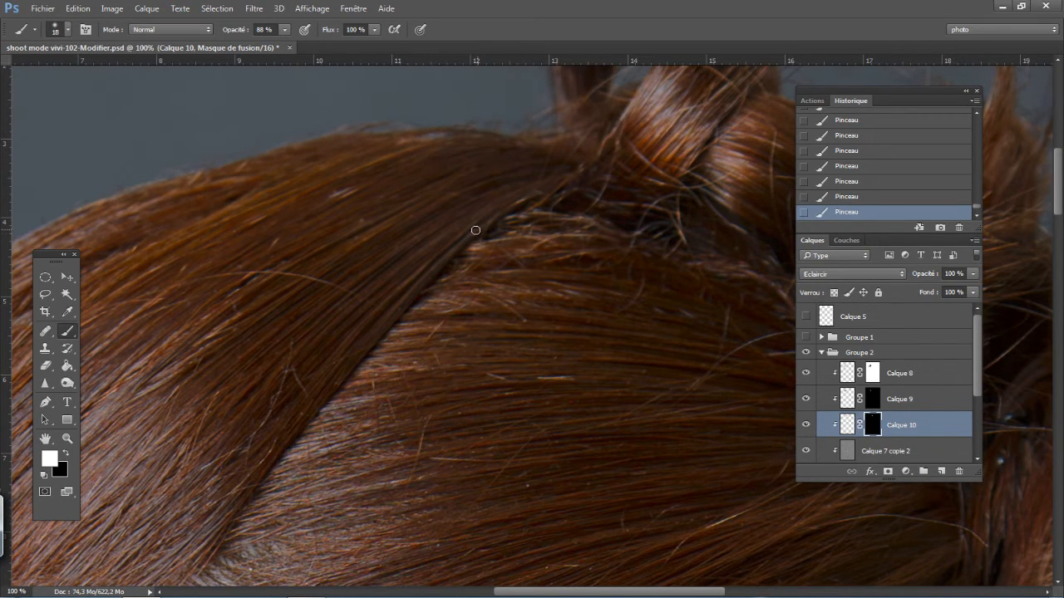
- Compare the whole hairstyle with and without the retouching in Groupe 2
{"action": "key", "text": "ctrl+minus"}
{"action": "key", "text": "ctrl+minus"}
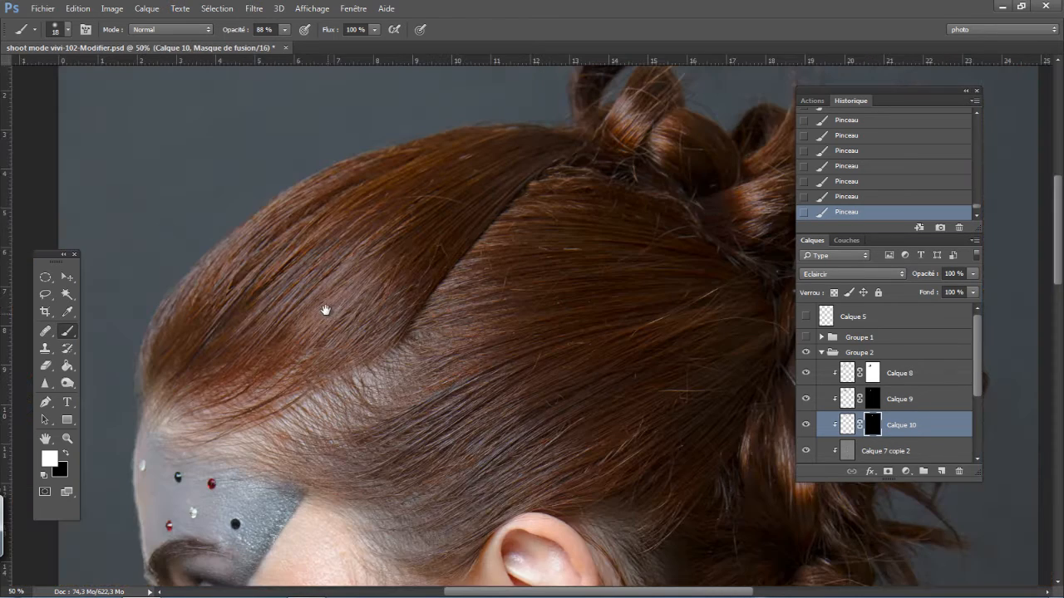
{"action": "left_click_drag", "start_coordinate": [325, 308], "coordinate": [362, 343]}
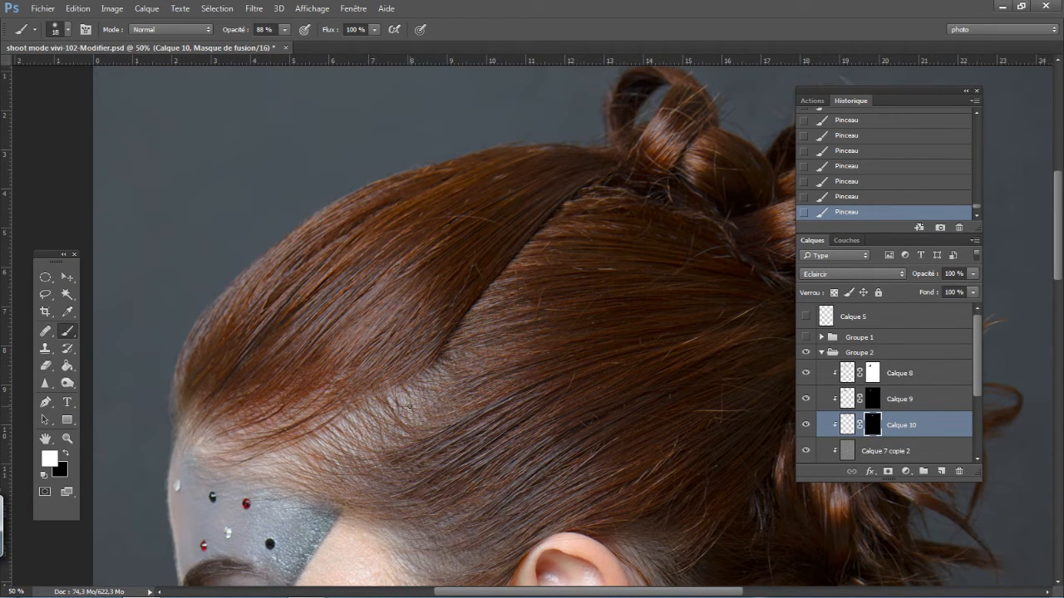
{"action": "key", "text": "ctrl+minus"}
{"action": "key", "text": "ctrl+minus"}
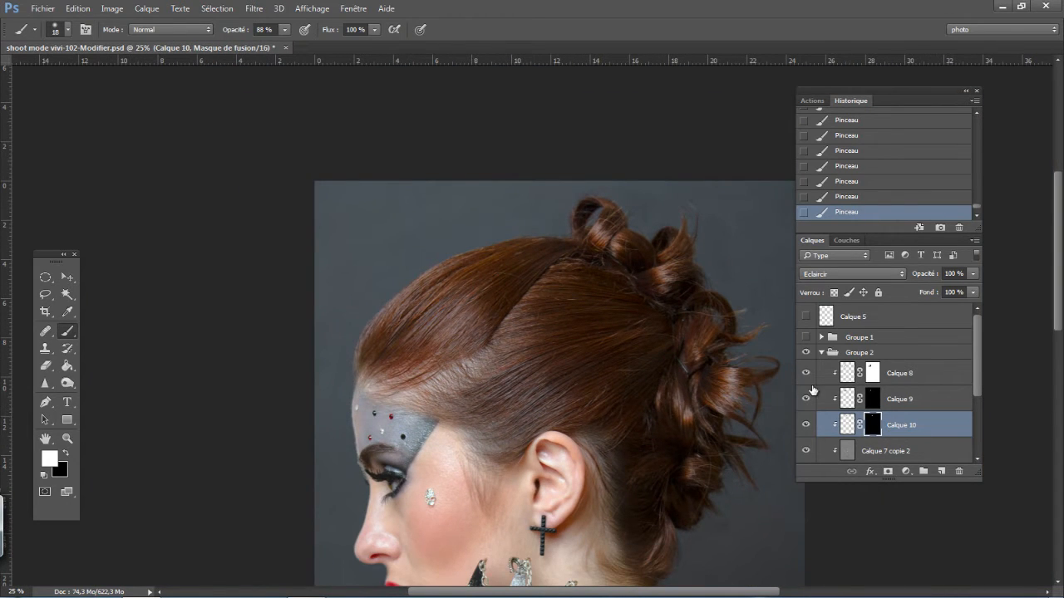
{"action": "left_click", "coordinate": [805, 355]}
{"action": "left_click", "coordinate": [805, 356]}
{"action": "left_click", "coordinate": [803, 358]}
{"action": "left_click", "coordinate": [803, 359]}
{"action": "left_click", "coordinate": [803, 362]}
- Copy a lassoed diagonal strip of front hair texture from Calque 7 copie 2 to a new layer and clip it to that layer
{"action": "key", "text": "ctrl+plus"}
{"action": "key", "text": "ctrl+plus"}
{"action": "key", "text": "ctrl+plus"}
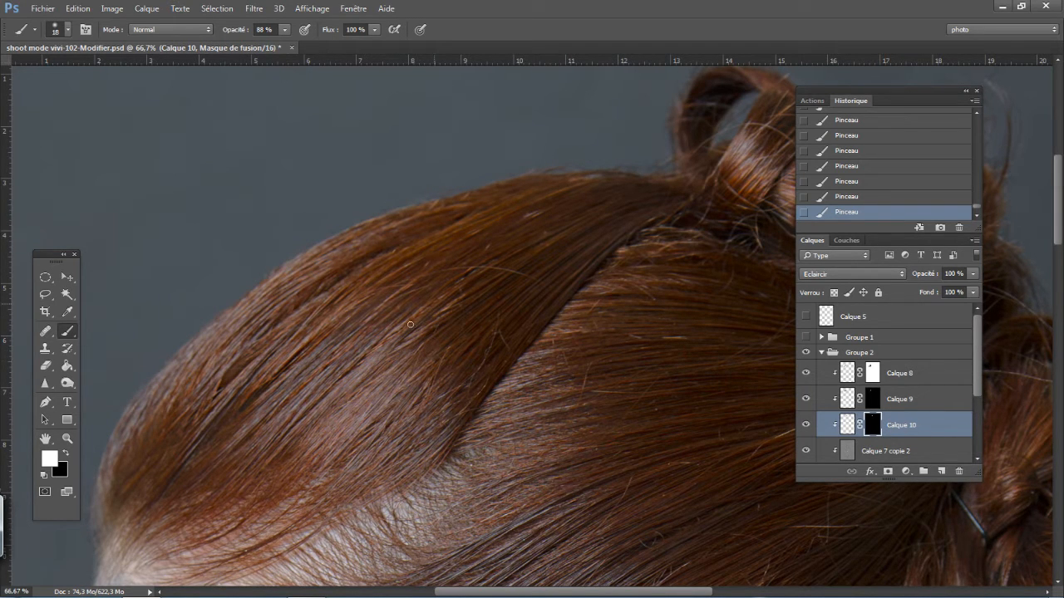
{"action": "left_click", "coordinate": [45, 293]}
{"action": "mouse_move", "coordinate": [389, 361]}
{"action": "left_mouse_down"}
{"action": "mouse_move", "coordinate": [508, 286]}
{"action": "mouse_move", "coordinate": [536, 226]}
{"action": "mouse_move", "coordinate": [486, 229]}
{"action": "mouse_move", "coordinate": [416, 271]}
{"action": "mouse_move", "coordinate": [347, 317]}
{"action": "mouse_move", "coordinate": [314, 372]}
{"action": "left_mouse_up"}
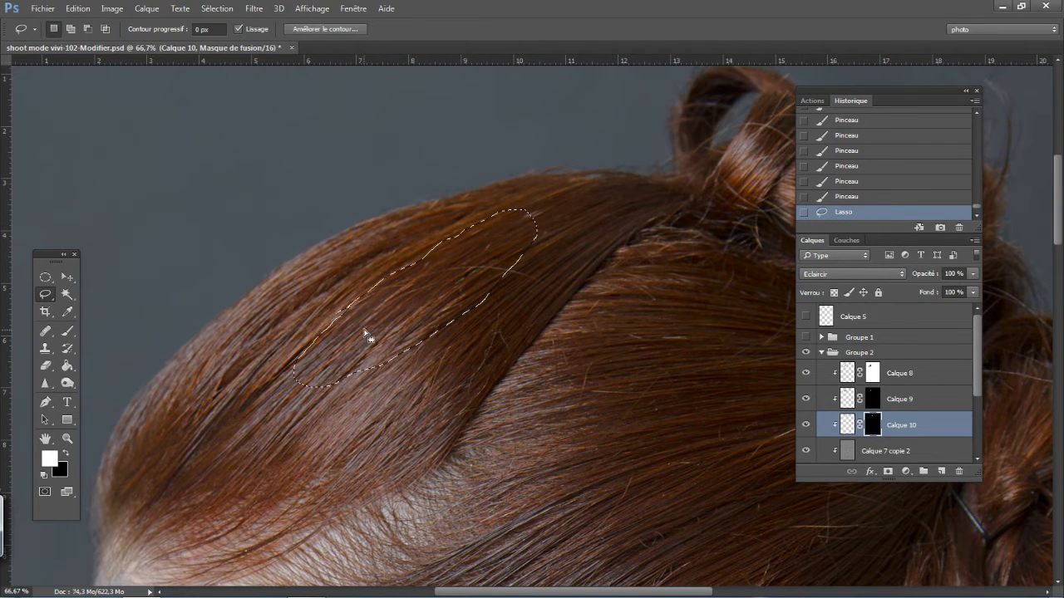
{"action": "right_click", "coordinate": [416, 325]}
{"action": "left_click", "coordinate": [474, 142]}
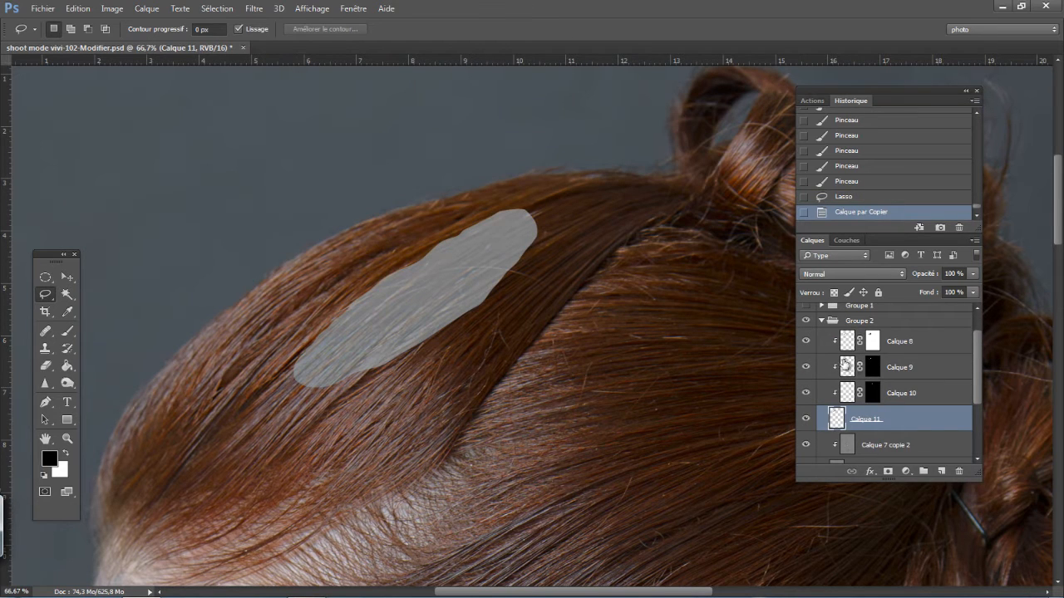
{"action": "left_click", "coordinate": [880, 431], "text": "alt"}
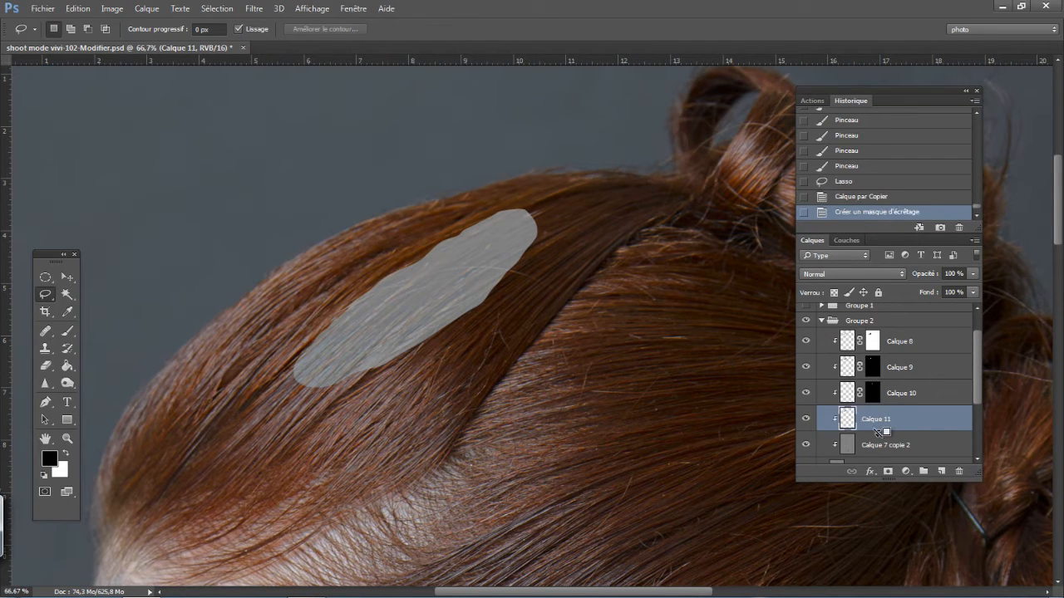
- Move the Calque 11 patch up and left over the stray hairs and rotate it about 2.35° to follow the strands
{"action": "left_click", "coordinate": [68, 279]}
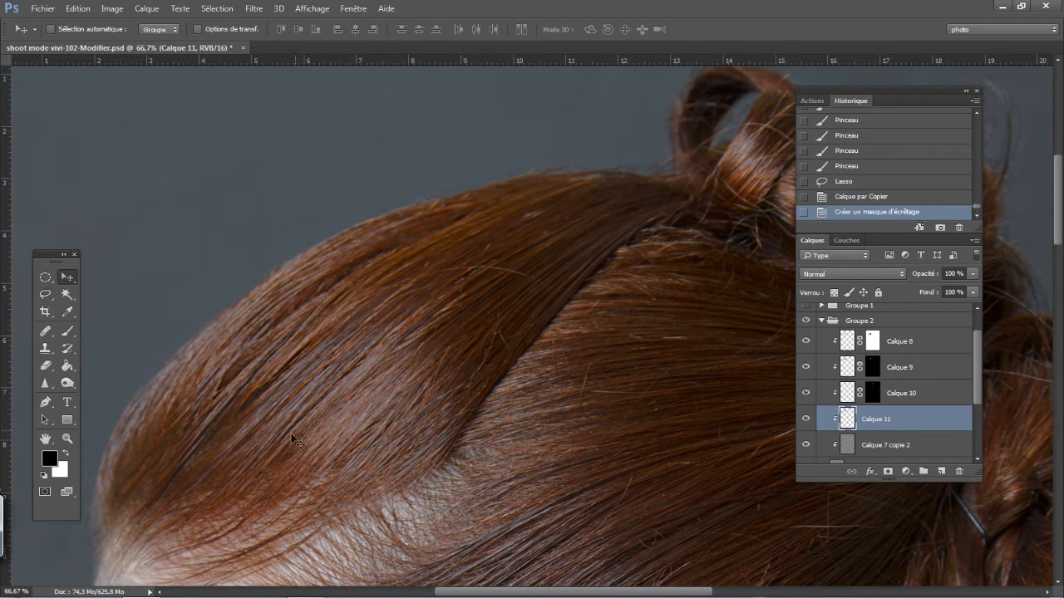
{"action": "left_click_drag", "start_coordinate": [287, 441], "coordinate": [220, 422]}
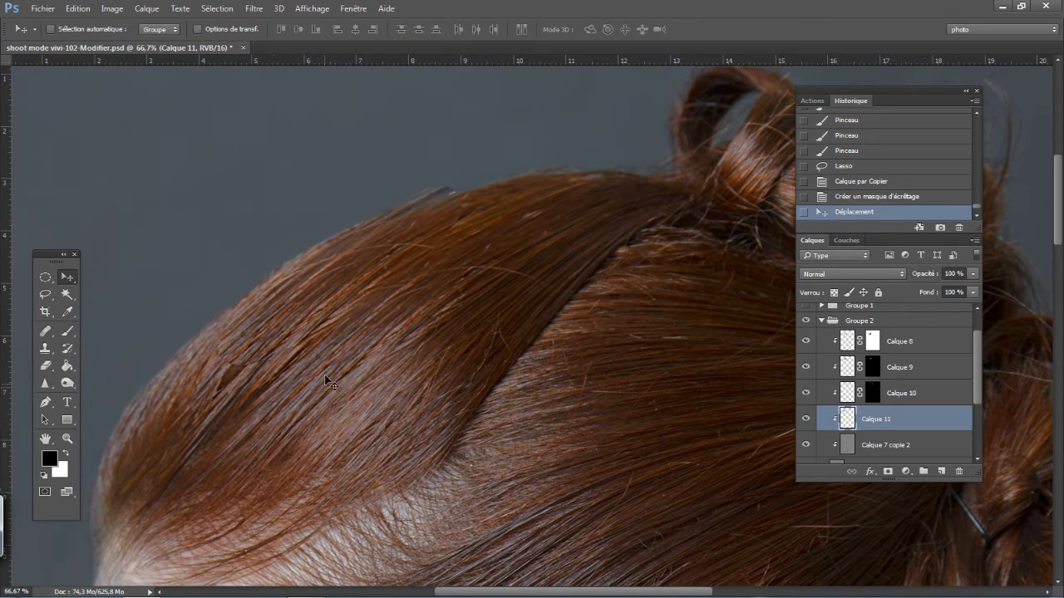
{"action": "key", "text": "ctrl+t"}
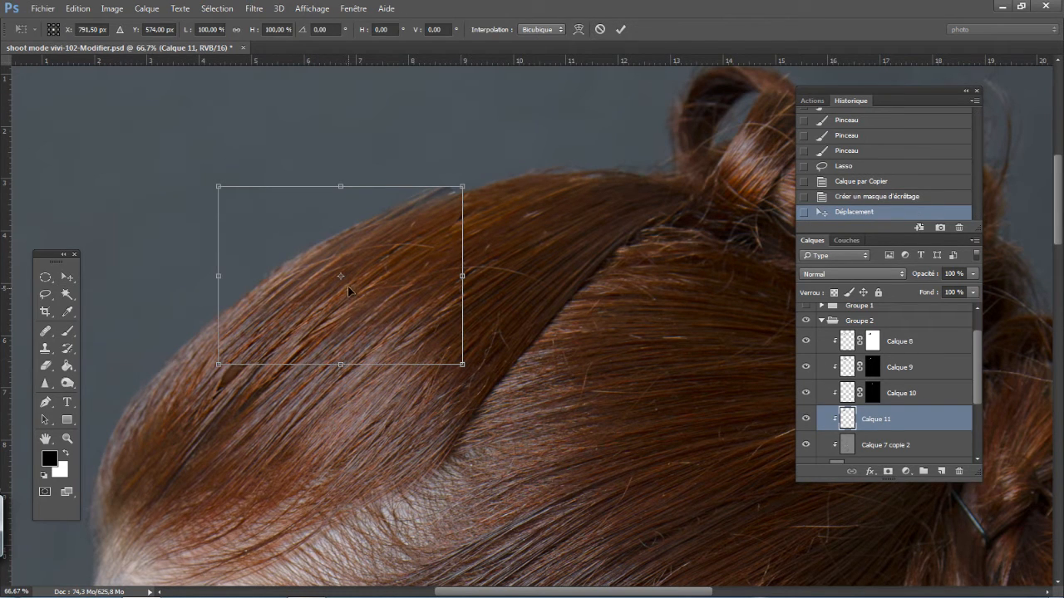
{"action": "left_click_drag", "start_coordinate": [348, 286], "coordinate": [275, 335]}
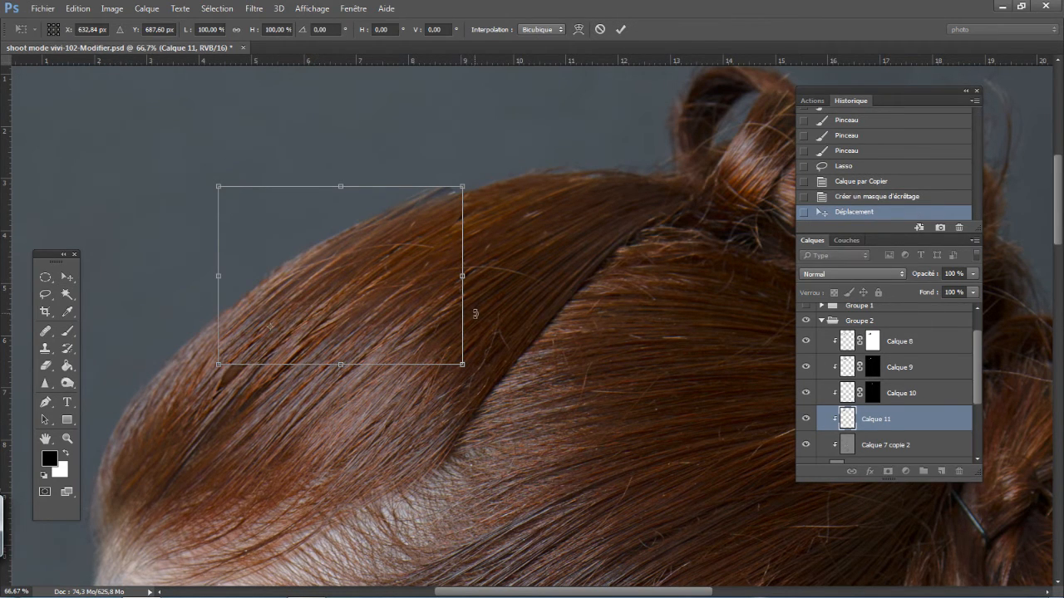
{"action": "left_click_drag", "start_coordinate": [476, 314], "coordinate": [482, 328]}
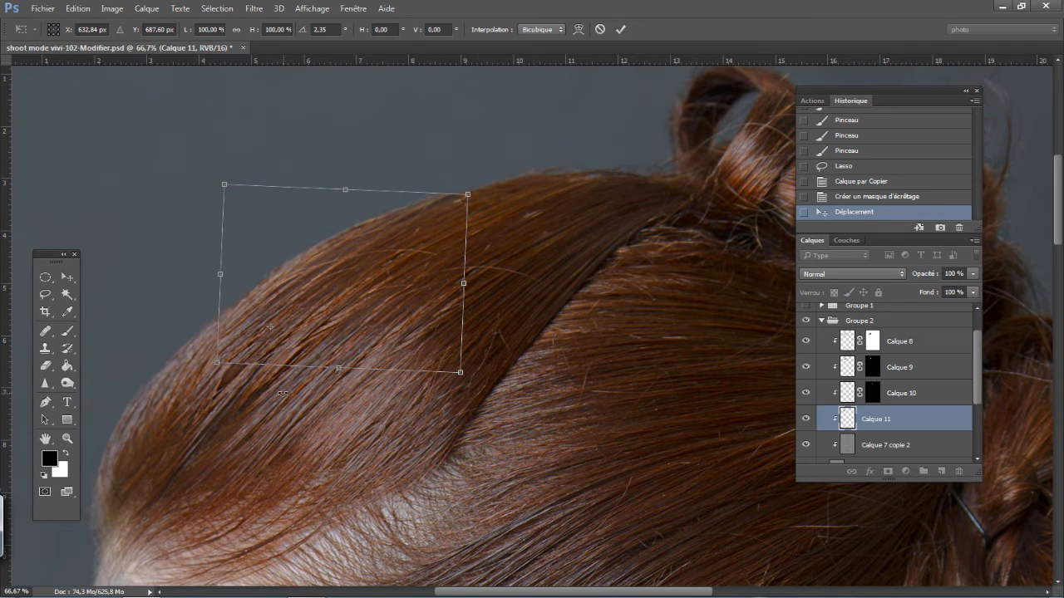
{"action": "key", "text": "Return"}
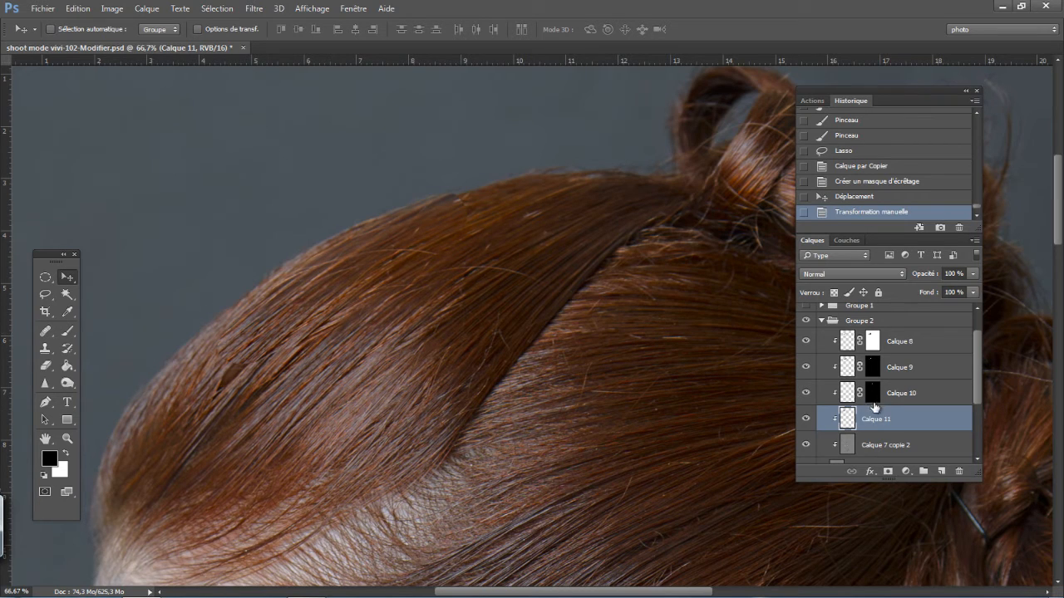
- Add a black mask to Calque 11 and paint white over the stray hairs along the upper front strands with the 18 px brush
{"action": "left_click", "coordinate": [887, 472], "text": "alt"}
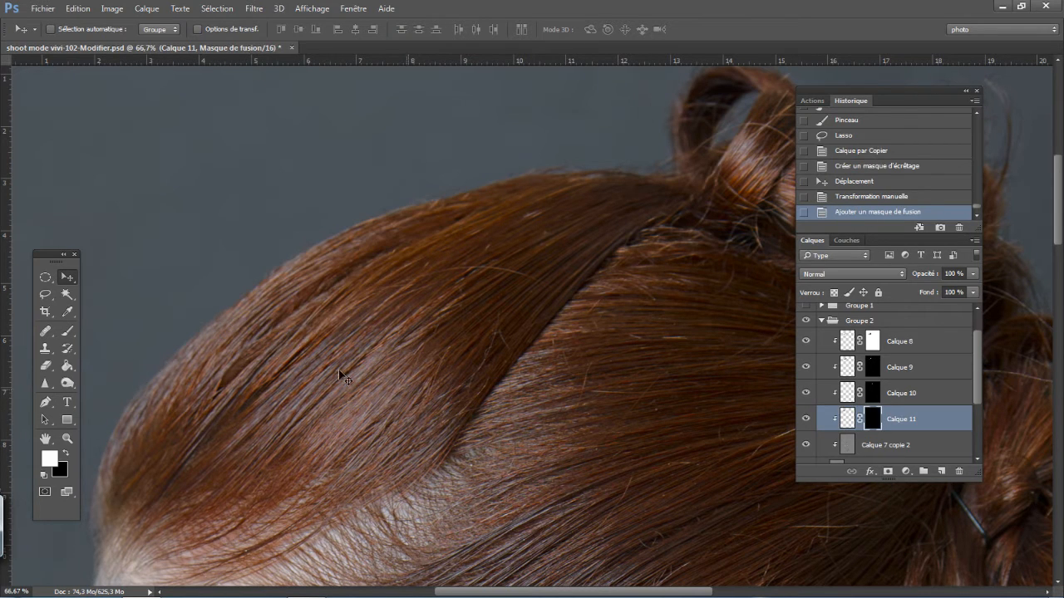
{"action": "key", "text": "b"}
{"action": "key", "text": "ctrl+plus"}
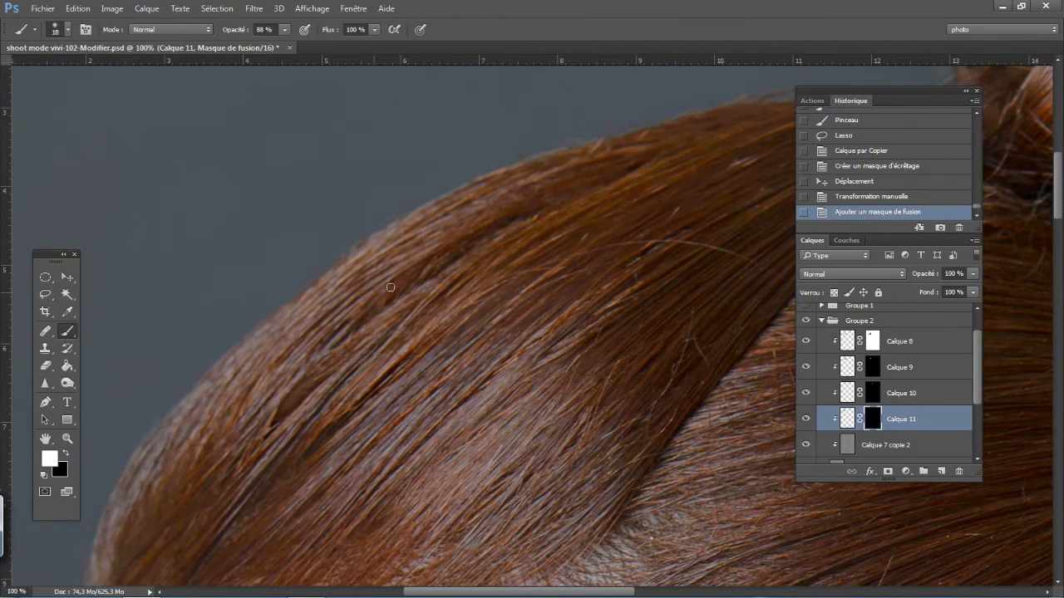
{"action": "left_click_drag", "start_coordinate": [398, 289], "coordinate": [391, 299]}
{"action": "left_click_drag", "start_coordinate": [430, 259], "coordinate": [346, 341]}
{"action": "mouse_move", "coordinate": [386, 288]}
{"action": "left_mouse_down"}
{"action": "mouse_move", "coordinate": [335, 347]}
{"action": "mouse_move", "coordinate": [382, 306]}
{"action": "mouse_move", "coordinate": [358, 329]}
{"action": "left_mouse_up"}
{"action": "left_click_drag", "start_coordinate": [353, 315], "coordinate": [328, 347]}
{"action": "left_click_drag", "start_coordinate": [399, 278], "coordinate": [358, 307]}
{"action": "mouse_move", "coordinate": [503, 208]}
{"action": "left_mouse_down"}
{"action": "mouse_move", "coordinate": [395, 295]}
{"action": "mouse_move", "coordinate": [480, 237]}
{"action": "mouse_move", "coordinate": [461, 248]}
{"action": "left_mouse_up"}
{"action": "left_click_drag", "start_coordinate": [519, 222], "coordinate": [450, 268]}
{"action": "left_click_drag", "start_coordinate": [495, 233], "coordinate": [391, 314]}
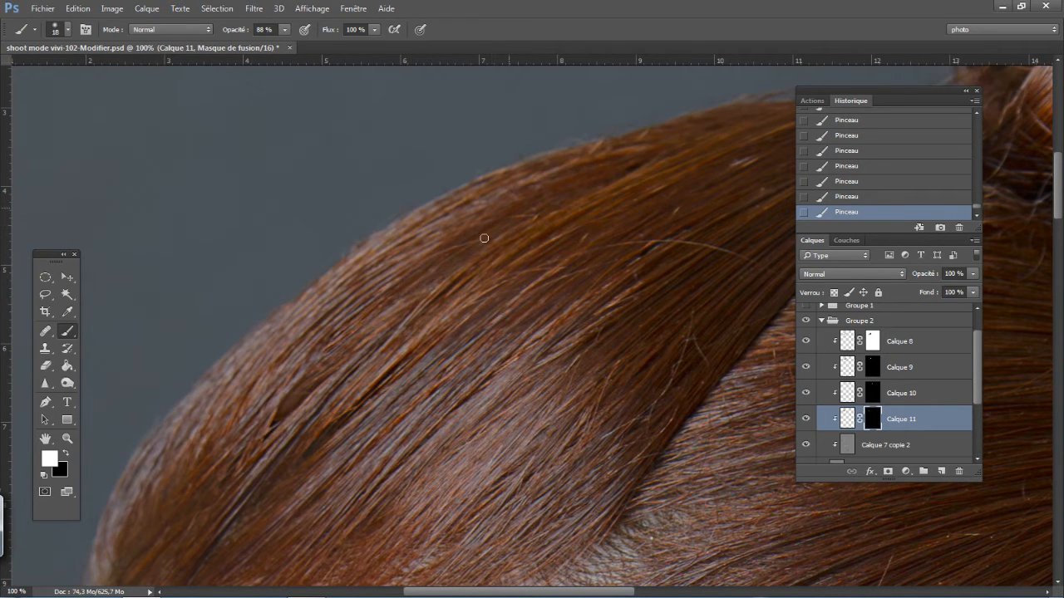
- Refine the Calque 11 mask by alternating white and black brush strokes, lowering the brush opacity to 41%
{"action": "key", "text": "x"}
{"action": "key", "text": "x"}
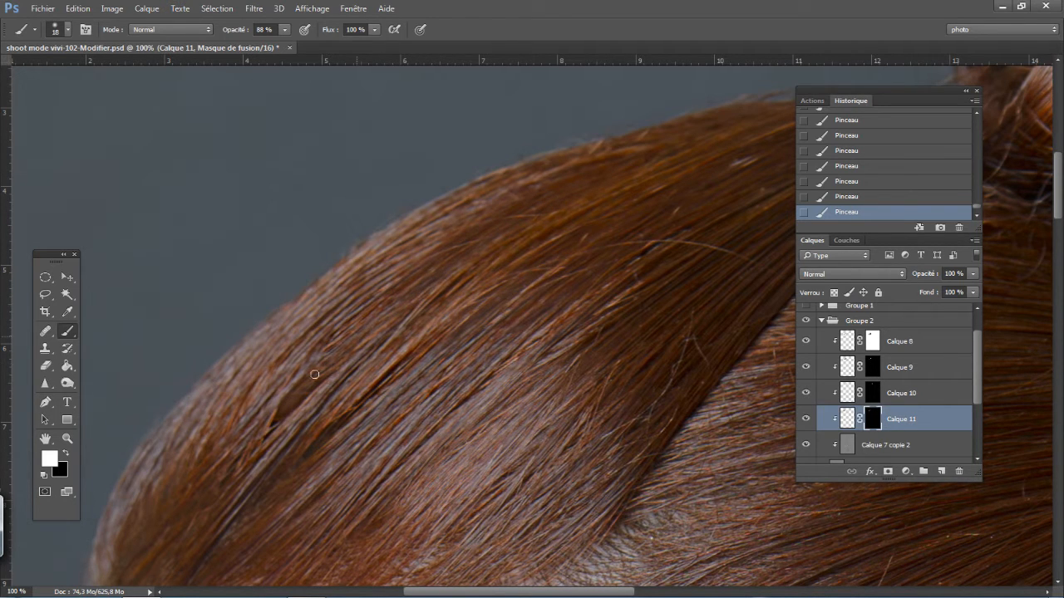
{"action": "key", "text": "x"}
{"action": "key", "text": "x"}
{"action": "key", "text": "x"}
{"action": "right_click", "coordinate": [402, 322]}
{"action": "left_click", "coordinate": [238, 33]}
{"action": "left_click_drag", "start_coordinate": [232, 33], "coordinate": [199, 35]}
{"action": "key", "text": "x"}
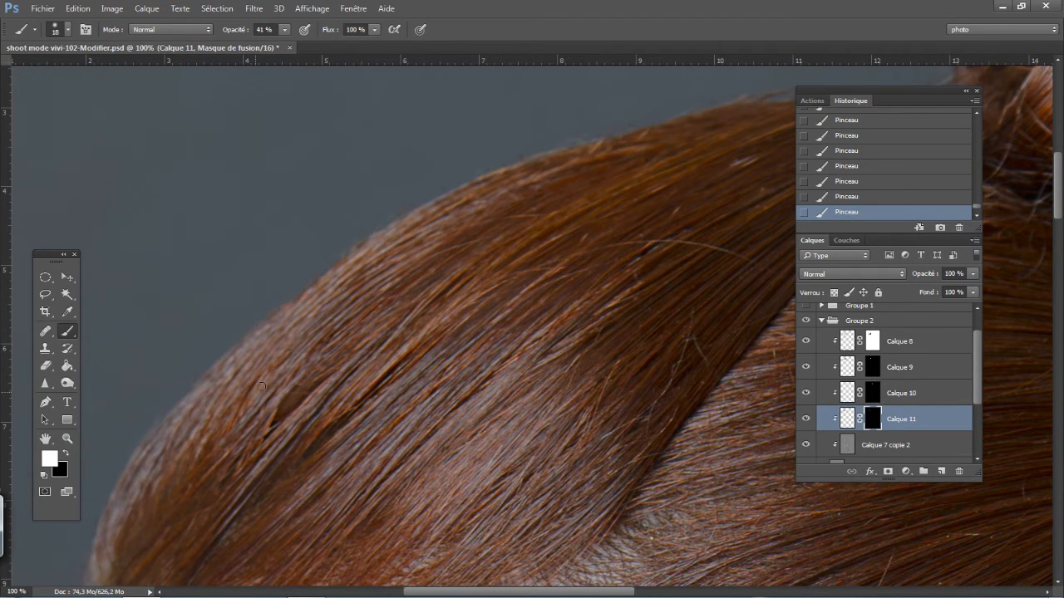
{"action": "key", "text": "x"}
- Toggle the visibility of Calque 11 to compare the front strands with and without its patch
{"action": "key", "text": "ctrl+minus"}
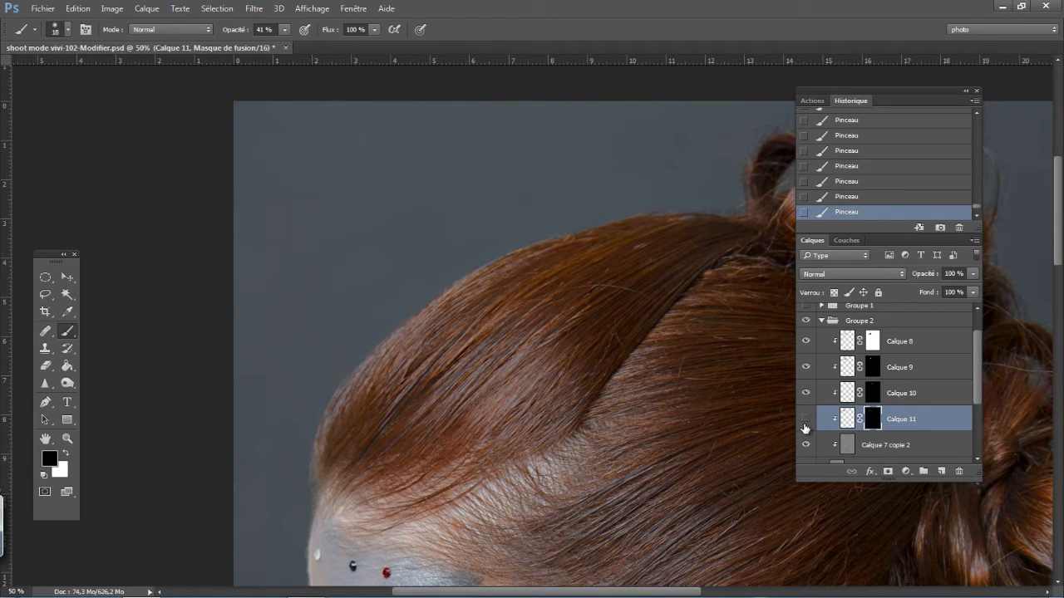
{"action": "left_click", "coordinate": [806, 423]}
{"action": "key", "text": "ctrl+plus"}
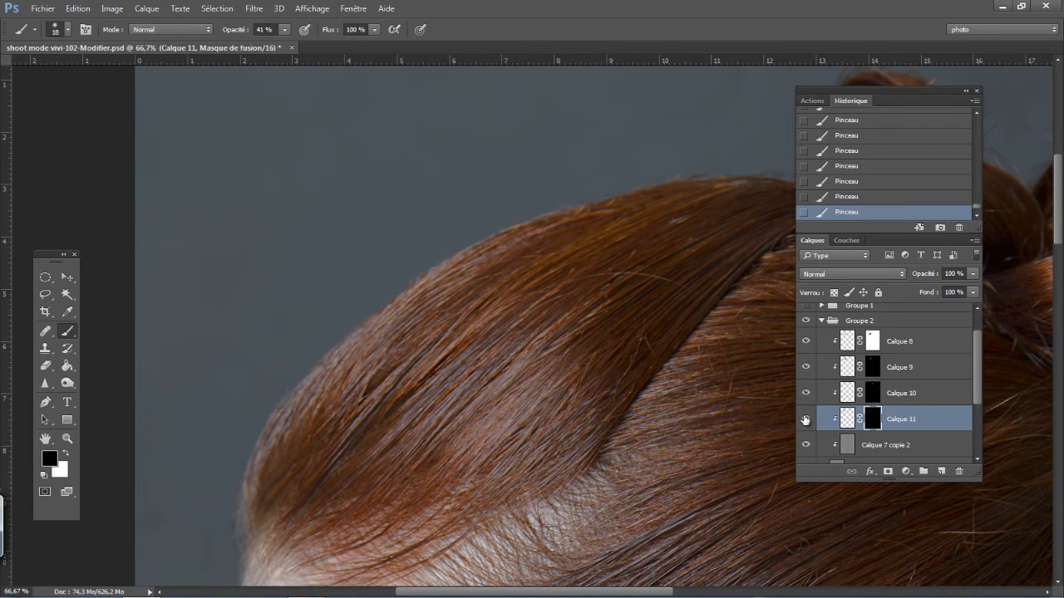
{"action": "left_click", "coordinate": [805, 421]}
{"action": "left_click", "coordinate": [804, 424]}
{"action": "left_click", "coordinate": [803, 424]}
{"action": "left_click", "coordinate": [803, 425]}
{"action": "key", "text": "ctrl+plus"}
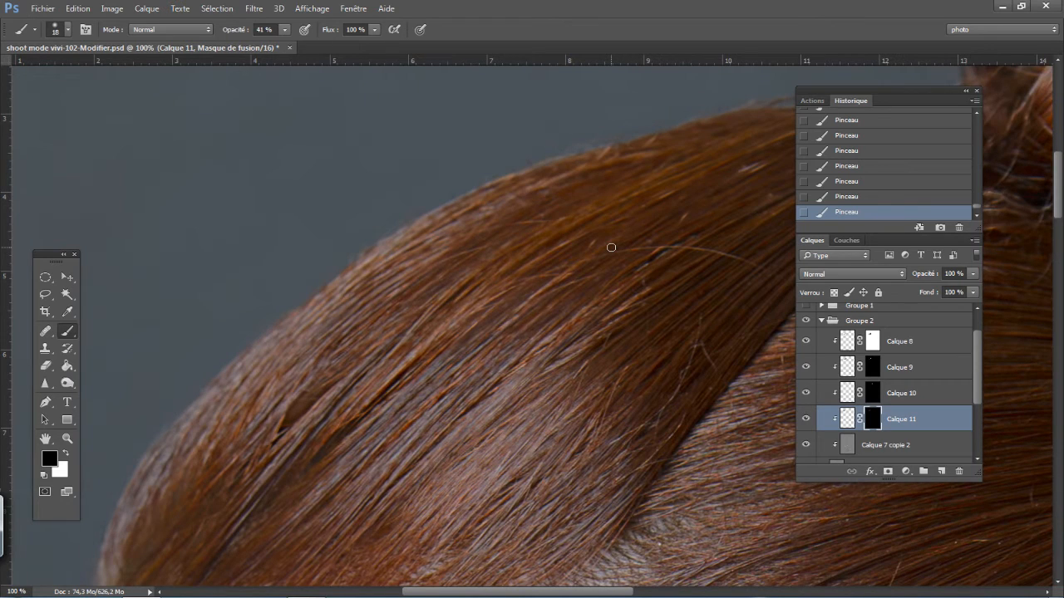
- Adjust the Calque 11 patch slightly down and to the right with Free Transform
{"action": "key", "text": "x"}
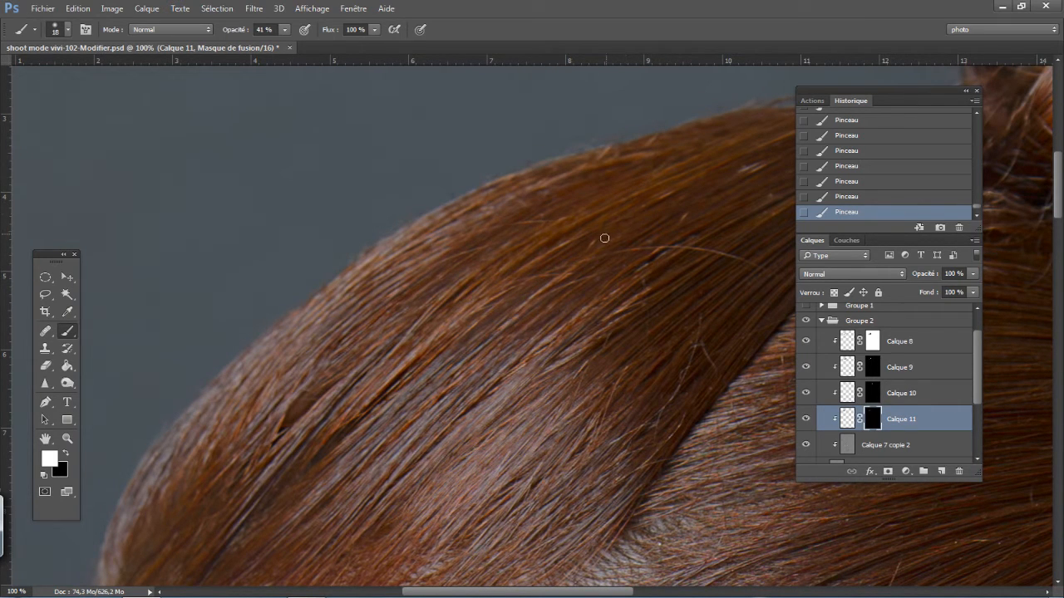
{"action": "key", "text": "x"}
{"action": "key", "text": "ctrl+t"}
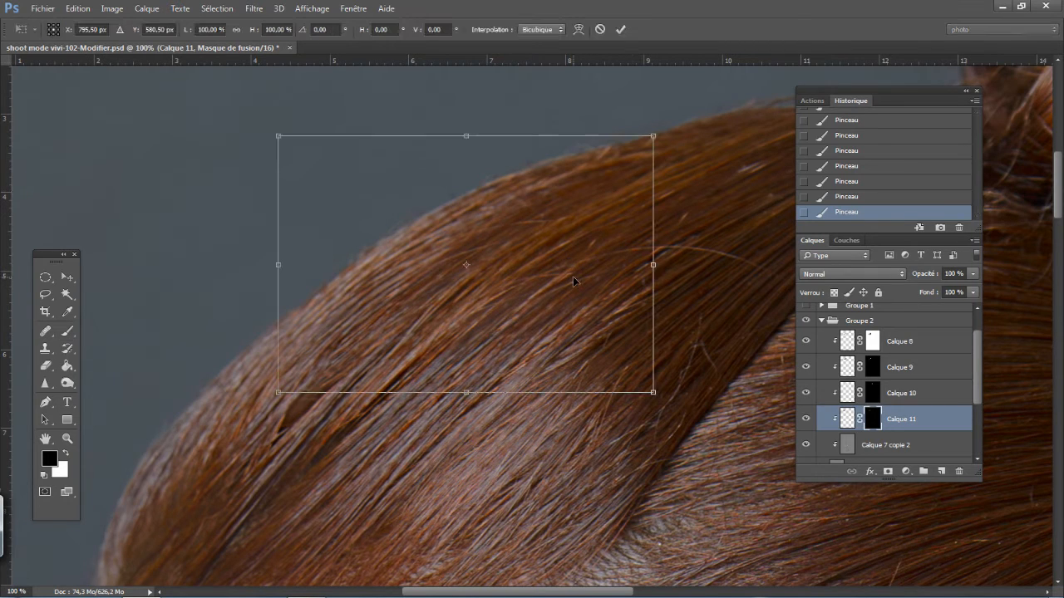
{"action": "right_click", "coordinate": [515, 316]}
{"action": "left_click_drag", "start_coordinate": [515, 316], "coordinate": [522, 326]}
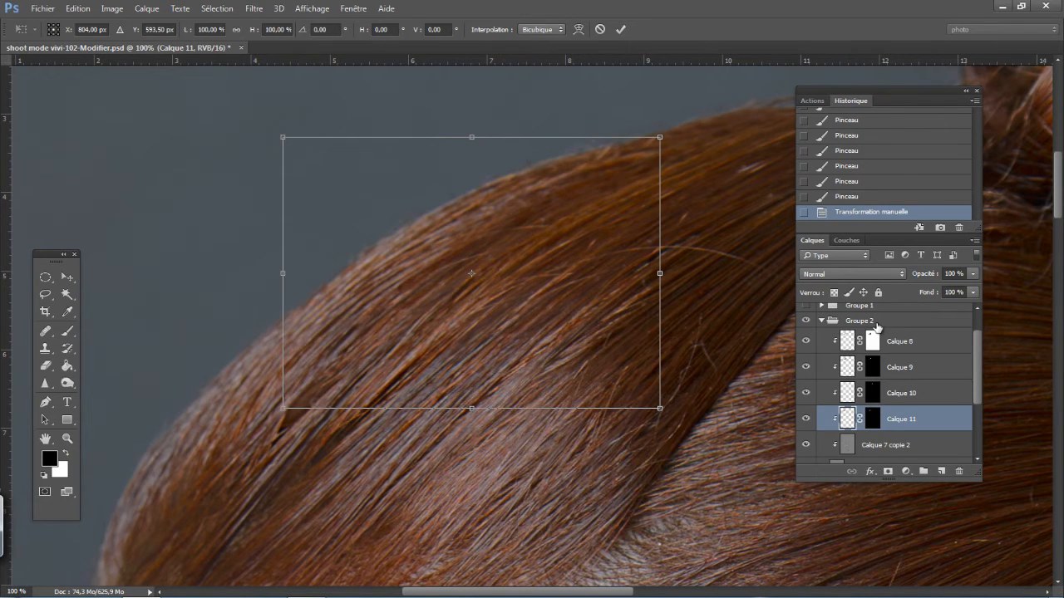
- Warp the Calque 11 patch by adjusting its corners and handles so its strands follow the direction of the surrounding front hair
{"action": "right_click", "coordinate": [580, 314]}
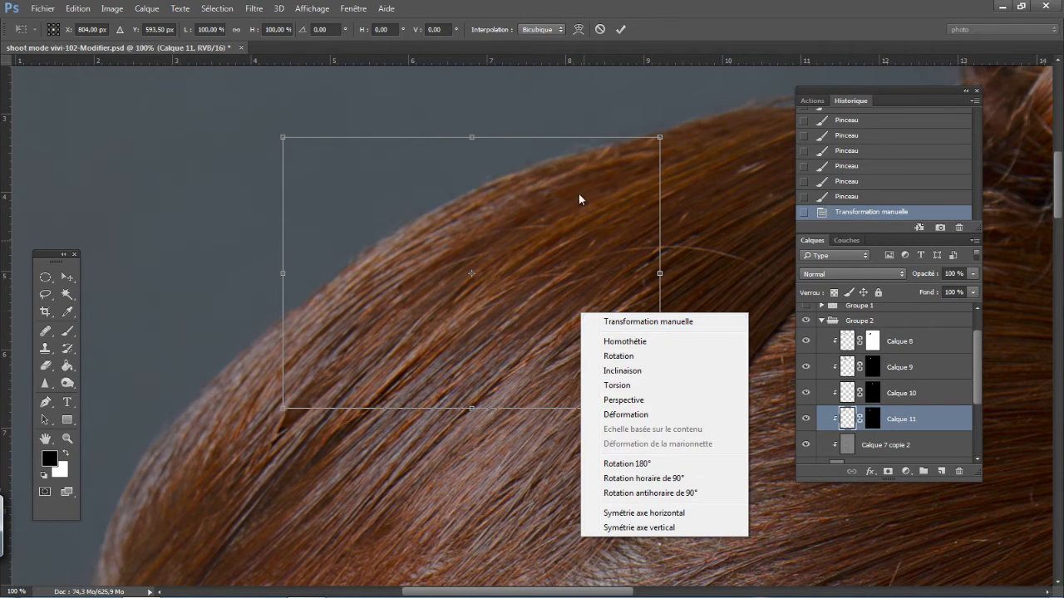
{"action": "left_click", "coordinate": [619, 415]}
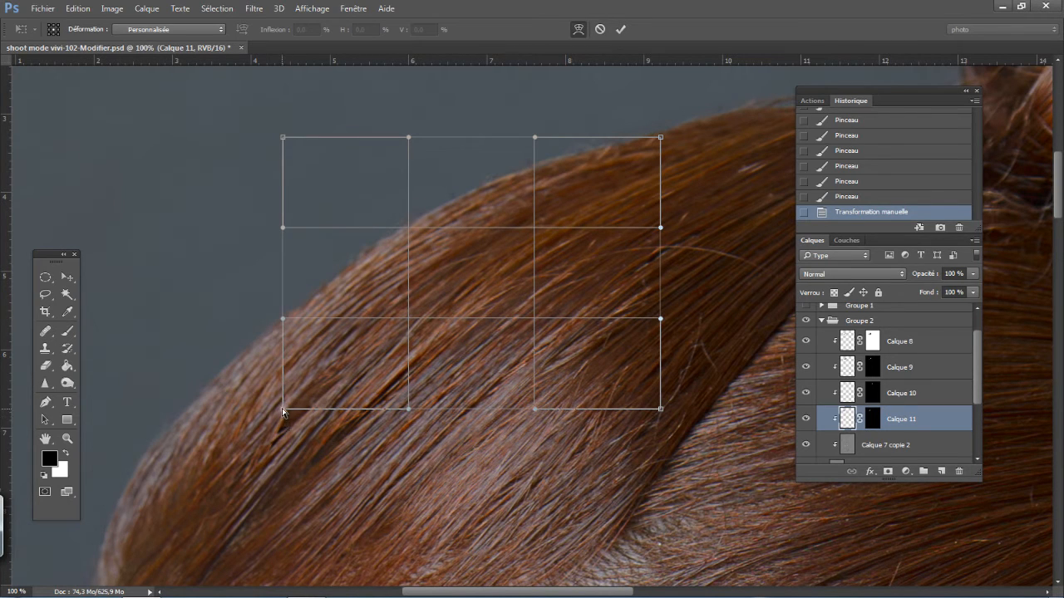
{"action": "left_click_drag", "start_coordinate": [284, 413], "coordinate": [287, 422]}
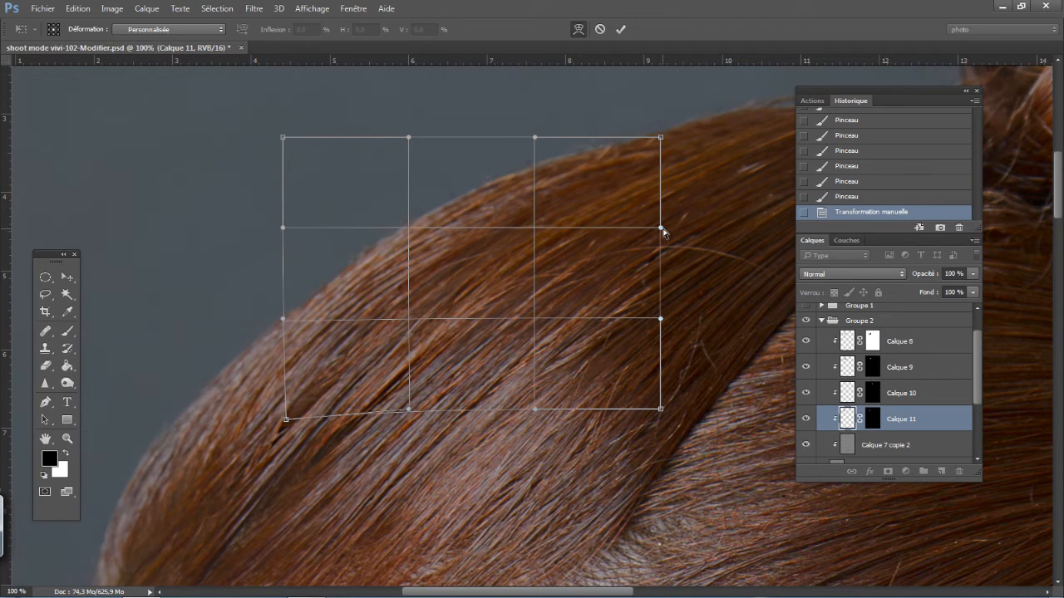
{"action": "left_click_drag", "start_coordinate": [663, 231], "coordinate": [665, 222]}
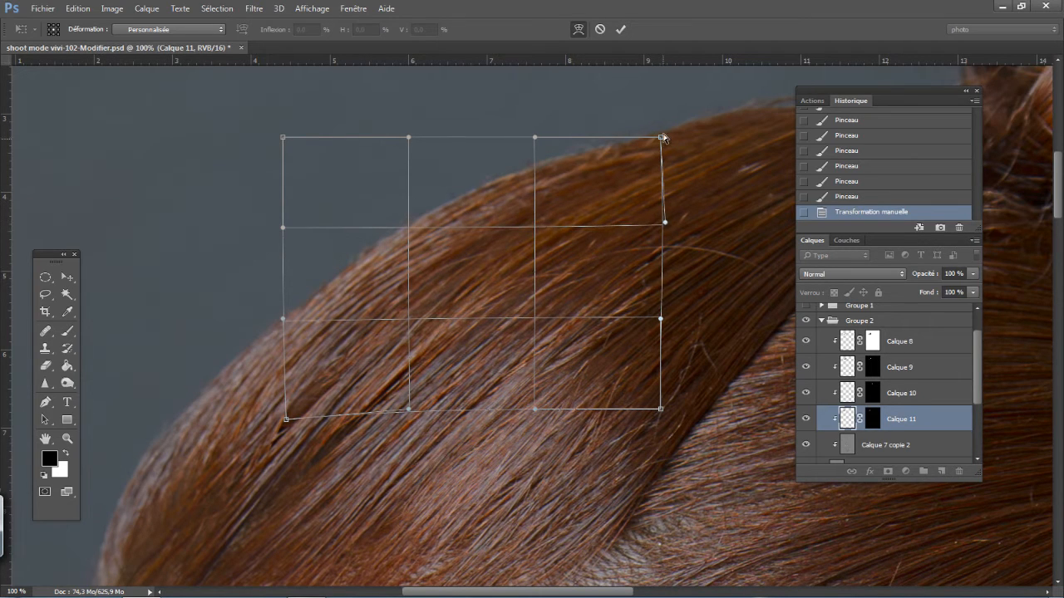
{"action": "left_click_drag", "start_coordinate": [663, 136], "coordinate": [666, 125]}
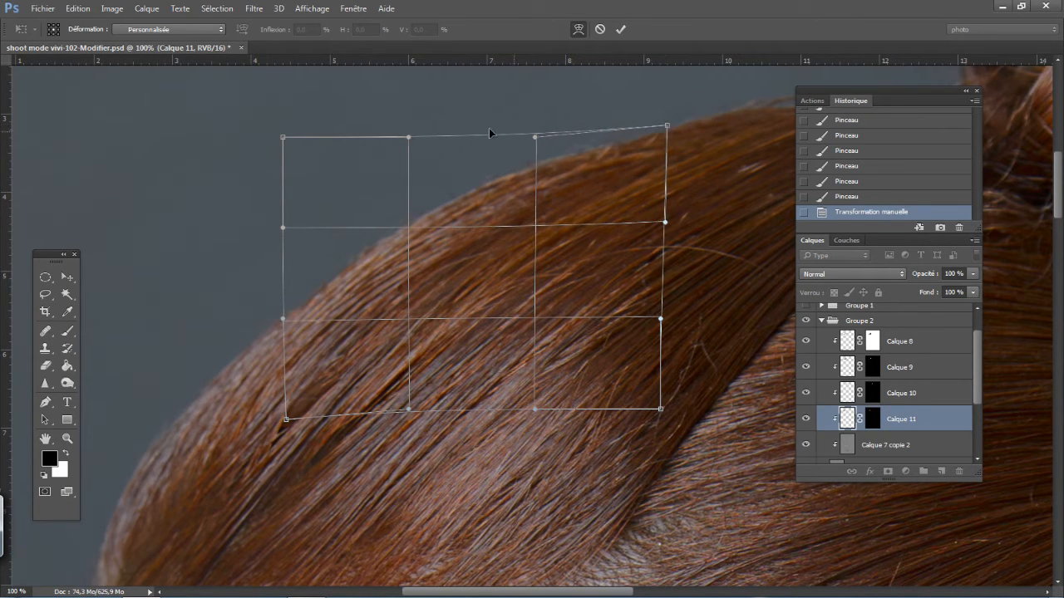
{"action": "mouse_move", "coordinate": [411, 140]}
{"action": "left_mouse_down"}
{"action": "mouse_move", "coordinate": [419, 135]}
{"action": "mouse_move", "coordinate": [407, 122]}
{"action": "left_mouse_up"}
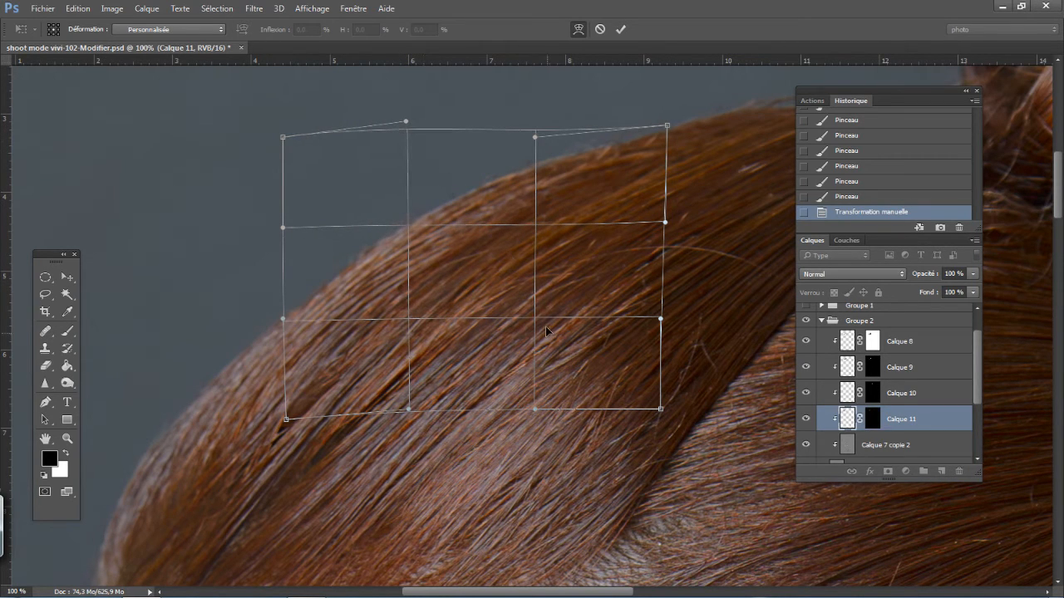
{"action": "left_click_drag", "start_coordinate": [537, 319], "coordinate": [533, 318]}
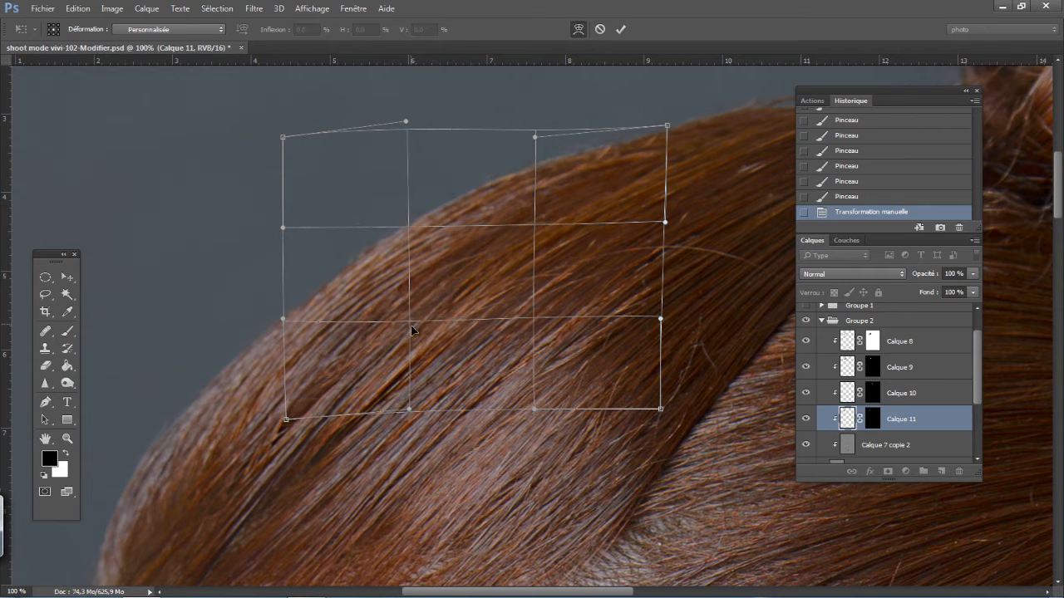
{"action": "left_click_drag", "start_coordinate": [286, 419], "coordinate": [291, 426]}
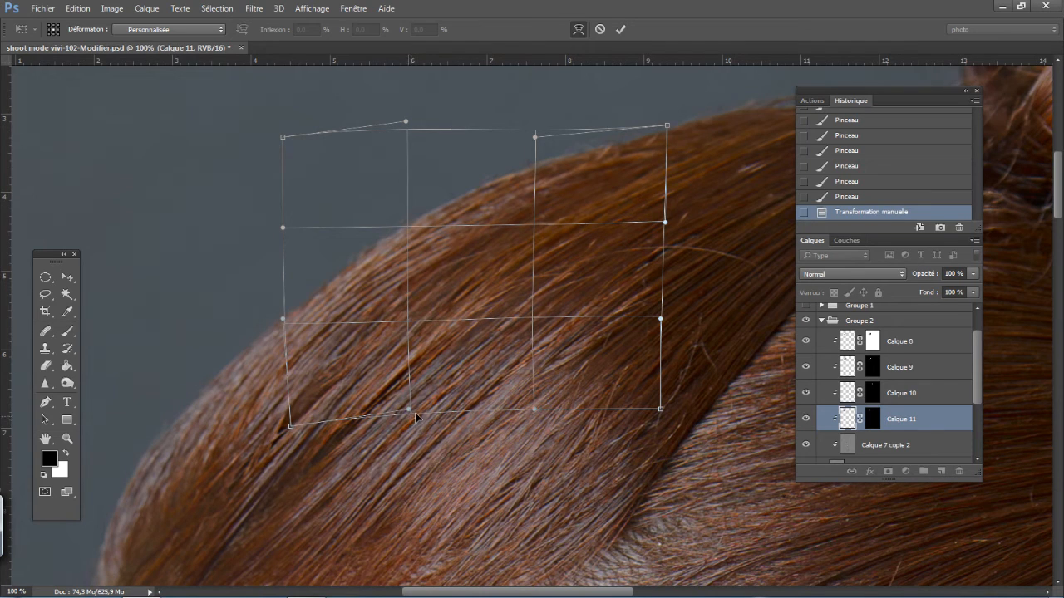
{"action": "left_click_drag", "start_coordinate": [409, 411], "coordinate": [413, 410]}
{"action": "left_click_drag", "start_coordinate": [532, 409], "coordinate": [528, 403]}
{"action": "key", "text": "Return"}
{"action": "key", "text": "b"}
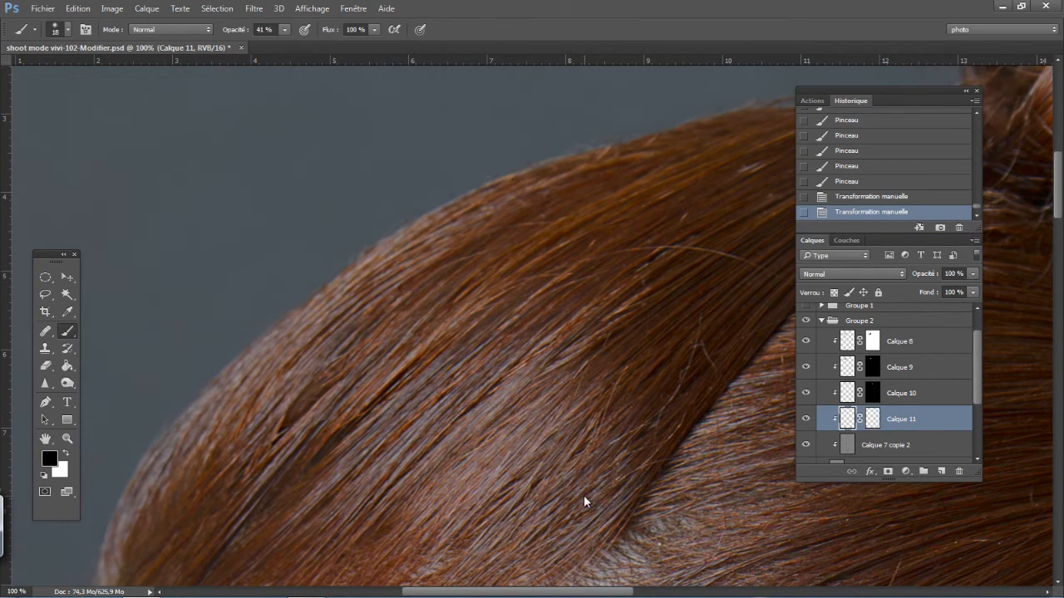
- Toggle the visibility of Calque 11 to compare the warped patch, and undo the stray black brush stroke on the layer
{"action": "left_click", "coordinate": [808, 424]}
{"action": "left_click", "coordinate": [807, 425]}
{"action": "left_click", "coordinate": [808, 425]}
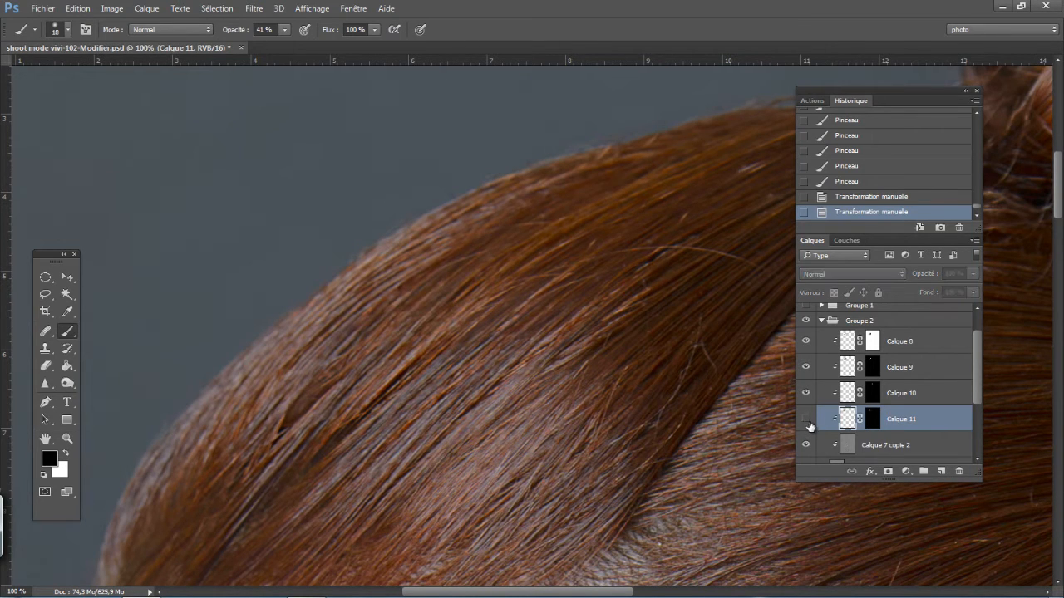
{"action": "left_click", "coordinate": [808, 424]}
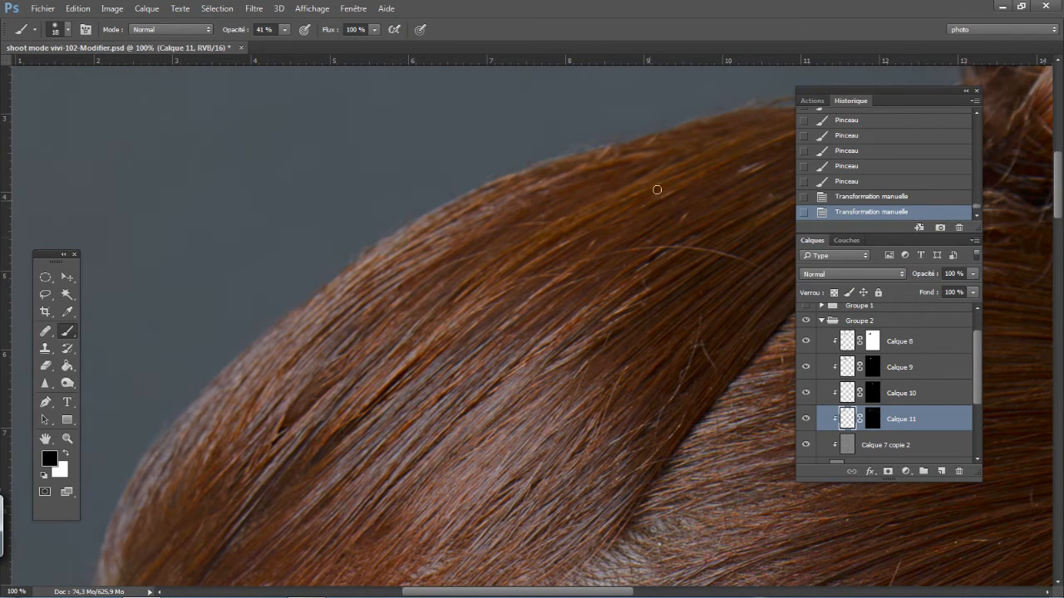
{"action": "left_click_drag", "start_coordinate": [357, 320], "coordinate": [306, 376]}
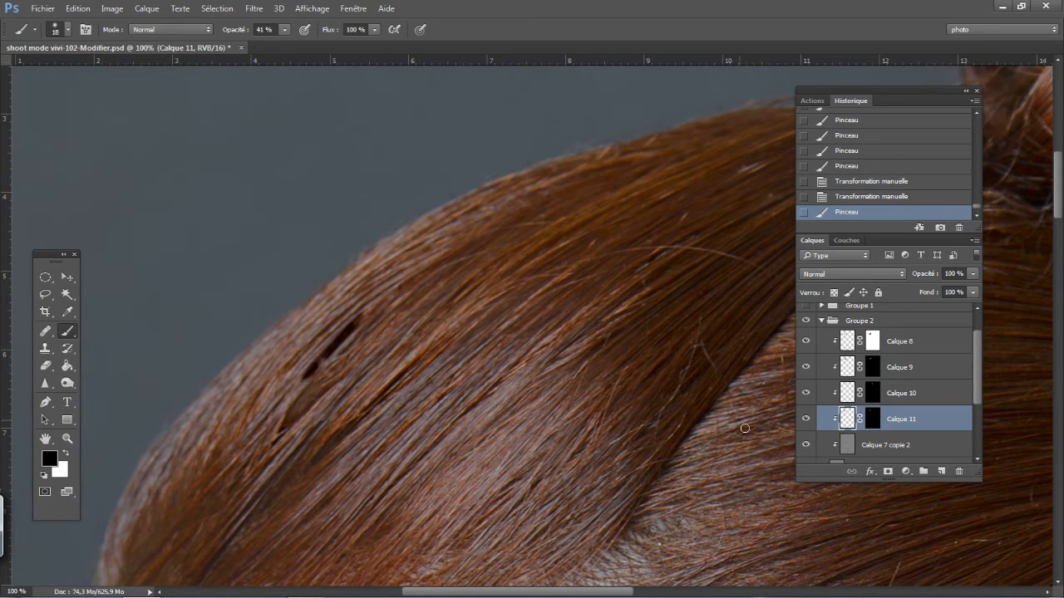
{"action": "key", "text": "ctrl+z"}
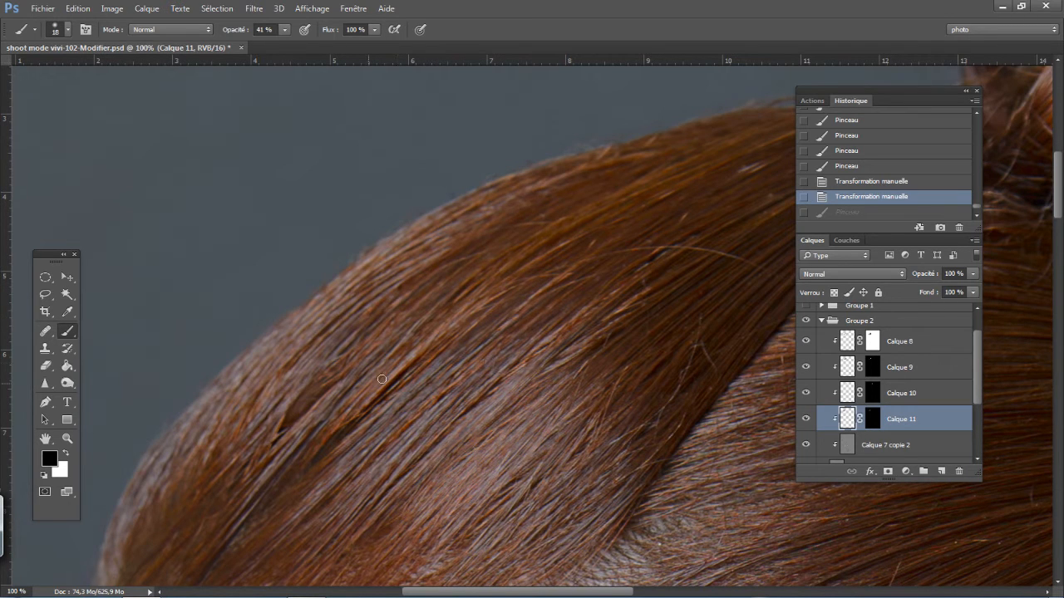
- Toggle the visibility of Groupe 2 to compare the whole front hairstyle with and without the texture patches
{"action": "scroll", "coordinate": [583, 393], "scroll_direction": "down", "scroll_amount": 3}
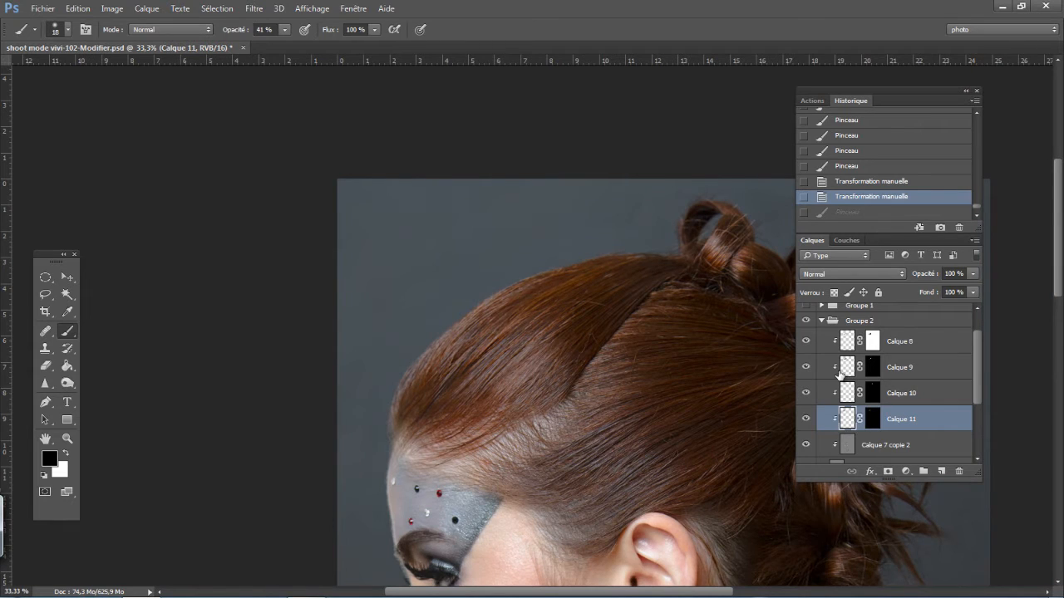
{"action": "left_click", "coordinate": [805, 321]}
{"action": "left_click", "coordinate": [805, 321]}
{"action": "left_click", "coordinate": [804, 321]}
{"action": "left_click", "coordinate": [805, 321]}
{"action": "left_click", "coordinate": [804, 321]}
{"action": "left_click", "coordinate": [804, 321]}
{"action": "scroll", "coordinate": [534, 416], "scroll_direction": "up", "scroll_amount": 3}
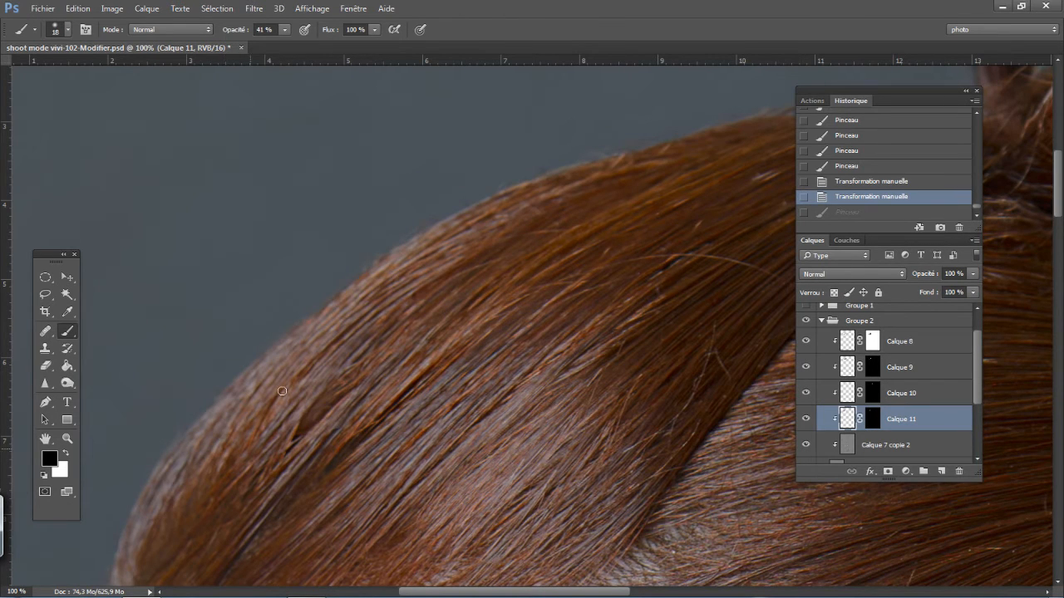
- Copy a lassoed patch of hair texture from the front outline to new layer Calque 12, clipped to the layers below
{"action": "key", "text": "l"}
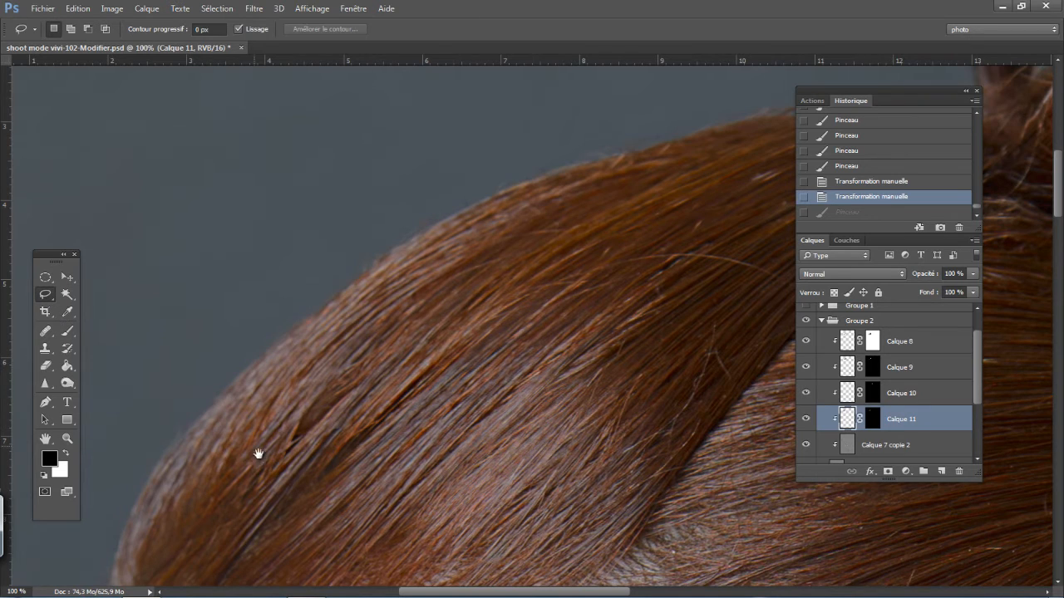
{"action": "scroll", "coordinate": [290, 408], "scroll_direction": "down", "scroll_amount": 3}
{"action": "left_click_drag", "start_coordinate": [304, 391], "coordinate": [351, 368]}
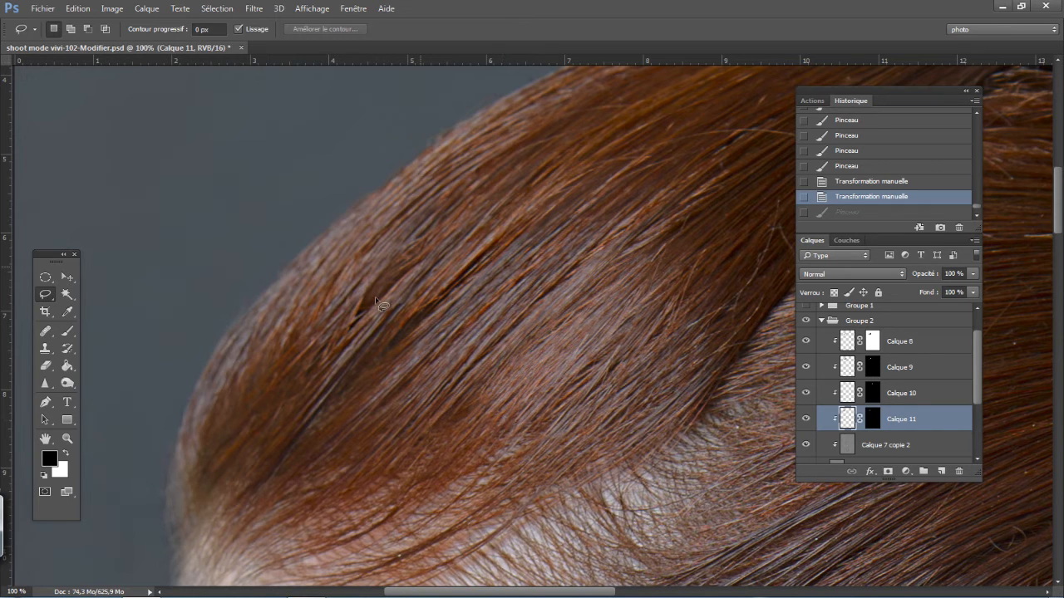
{"action": "mouse_move", "coordinate": [357, 292]}
{"action": "left_mouse_down"}
{"action": "mouse_move", "coordinate": [273, 343]}
{"action": "mouse_move", "coordinate": [281, 222]}
{"action": "mouse_move", "coordinate": [374, 161]}
{"action": "mouse_move", "coordinate": [439, 239]}
{"action": "left_mouse_up"}
{"action": "right_click", "coordinate": [323, 247]}
{"action": "left_click", "coordinate": [387, 354]}
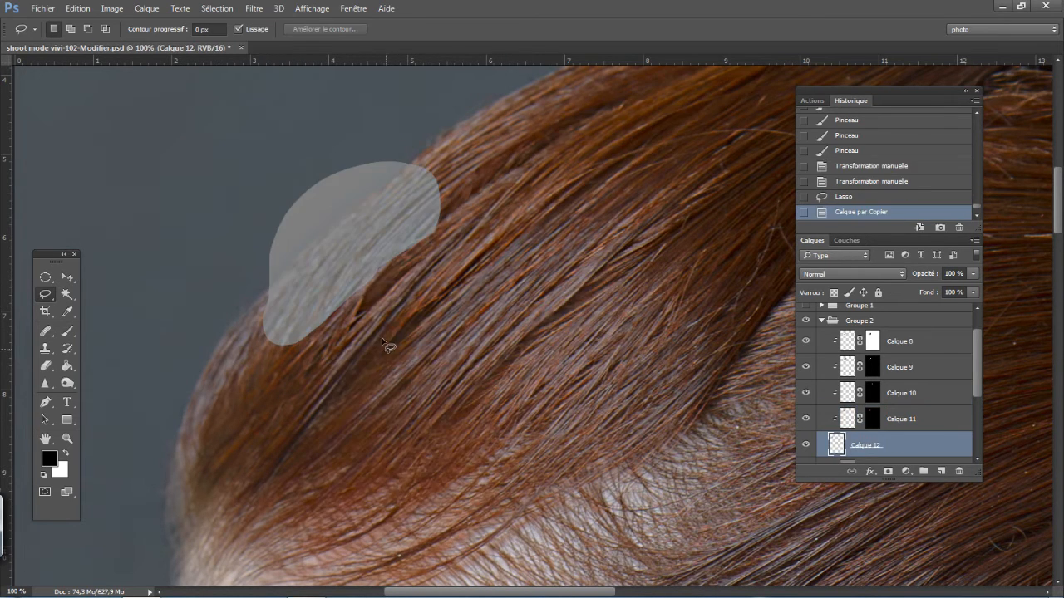
{"action": "left_click_drag", "start_coordinate": [838, 434], "coordinate": [881, 449]}
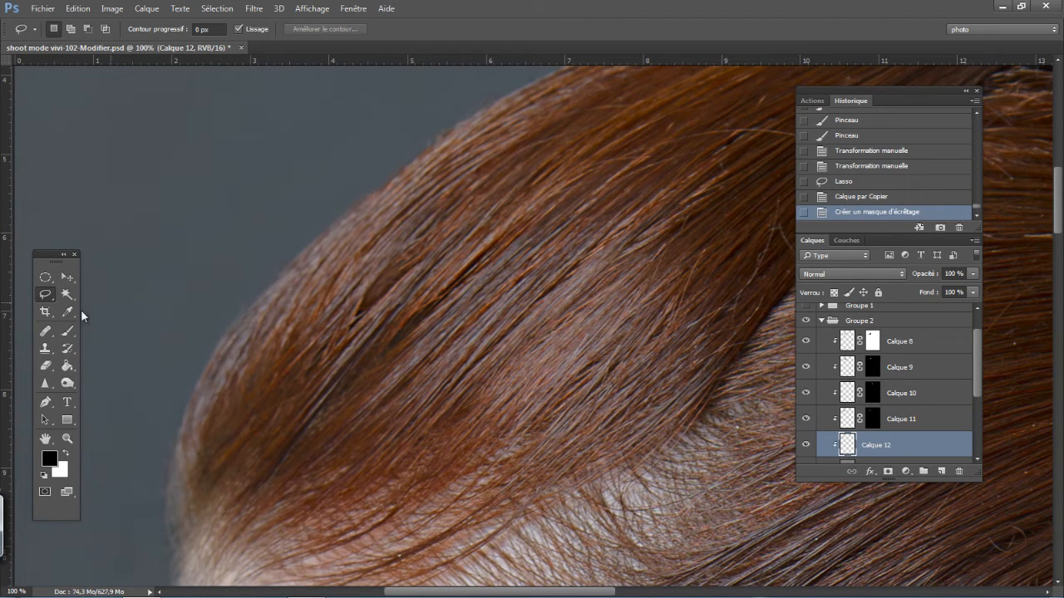
- Move the Calque 12 patch down and to the right over the dark gap between the front strands, and add a black mask
{"action": "left_click", "coordinate": [71, 278]}
{"action": "left_click_drag", "start_coordinate": [272, 366], "coordinate": [298, 378]}
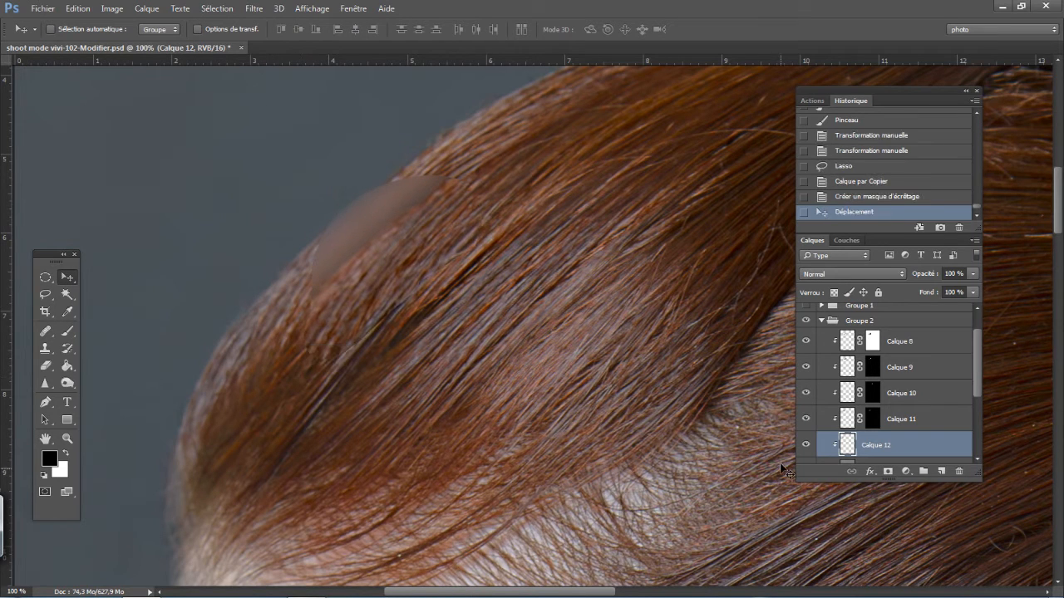
{"action": "left_click", "coordinate": [888, 472], "text": "alt"}
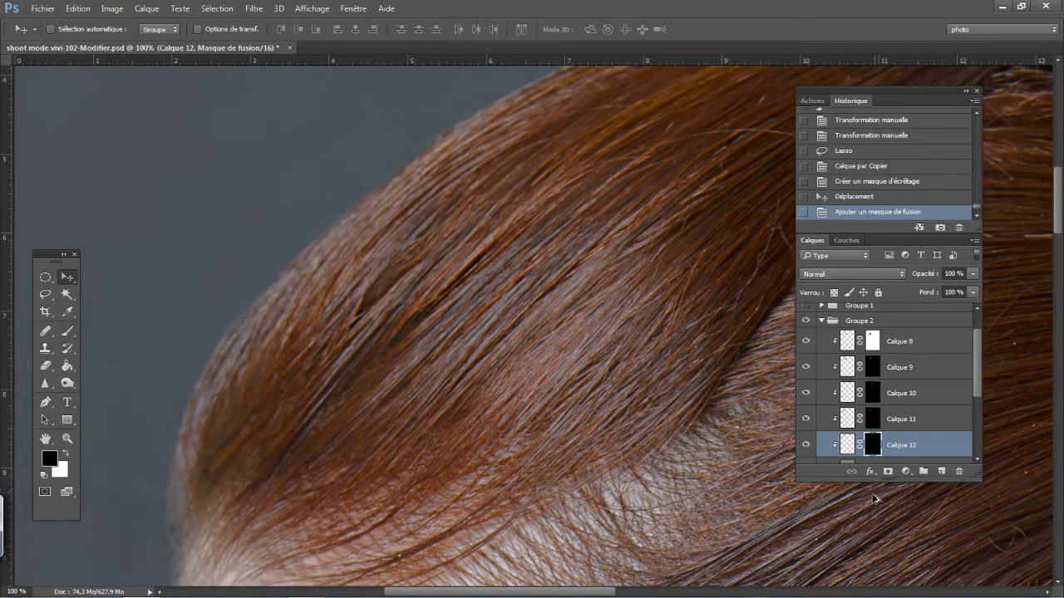
- Paint on the Calque 12 mask over the dark gap with the 18 px brush at 41% opacity, alternating black and white
{"action": "left_click", "coordinate": [68, 331]}
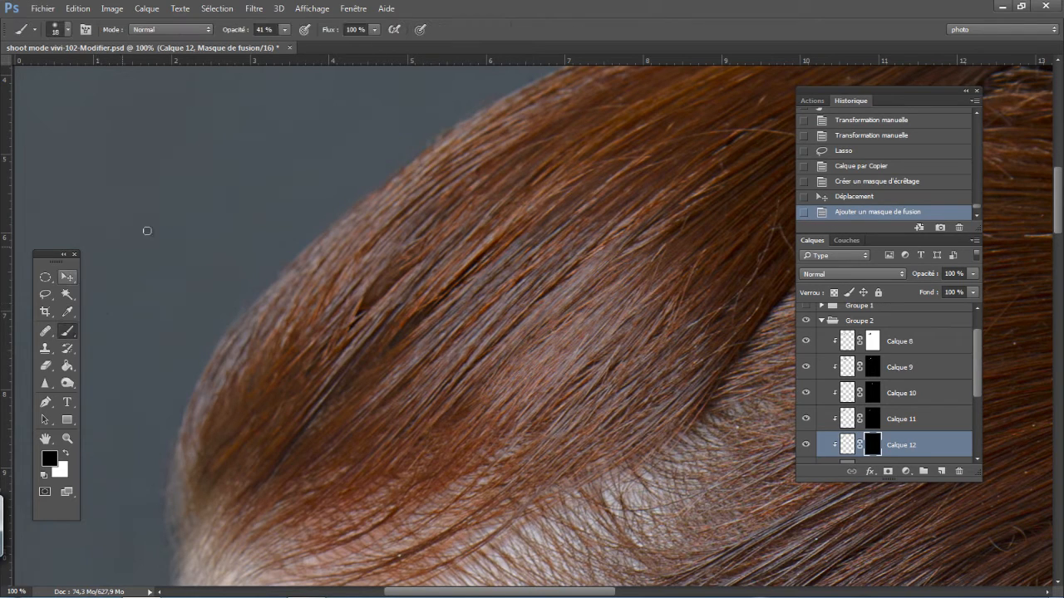
{"action": "mouse_move", "coordinate": [406, 263]}
{"action": "left_mouse_down"}
{"action": "mouse_move", "coordinate": [367, 305]}
{"action": "mouse_move", "coordinate": [392, 278]}
{"action": "mouse_move", "coordinate": [390, 290]}
{"action": "mouse_move", "coordinate": [399, 286]}
{"action": "mouse_move", "coordinate": [374, 301]}
{"action": "mouse_move", "coordinate": [408, 259]}
{"action": "mouse_move", "coordinate": [366, 308]}
{"action": "mouse_move", "coordinate": [418, 256]}
{"action": "mouse_move", "coordinate": [362, 314]}
{"action": "left_mouse_up"}
{"action": "key", "text": "x"}
{"action": "mouse_move", "coordinate": [364, 312]}
{"action": "left_mouse_down"}
{"action": "mouse_move", "coordinate": [414, 248]}
{"action": "mouse_move", "coordinate": [362, 312]}
{"action": "left_mouse_up"}
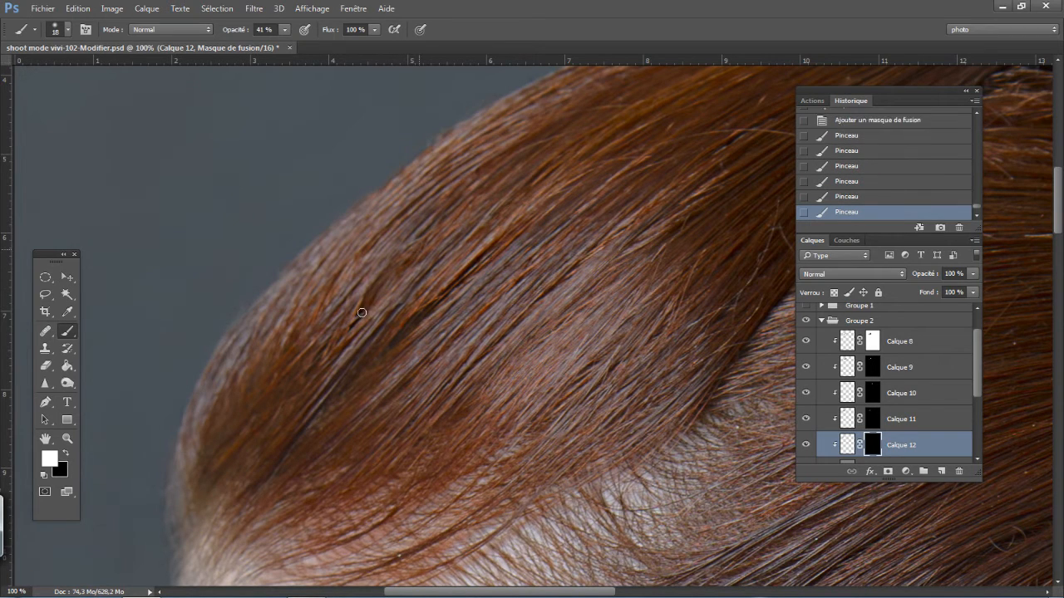
{"action": "left_click", "coordinate": [362, 312]}
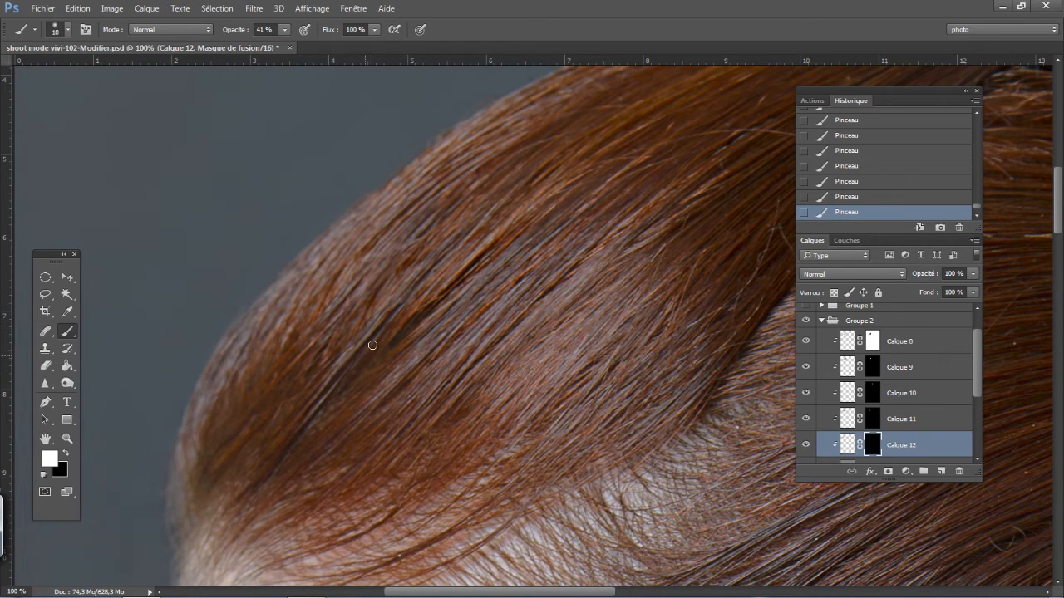
{"action": "key", "text": "x"}
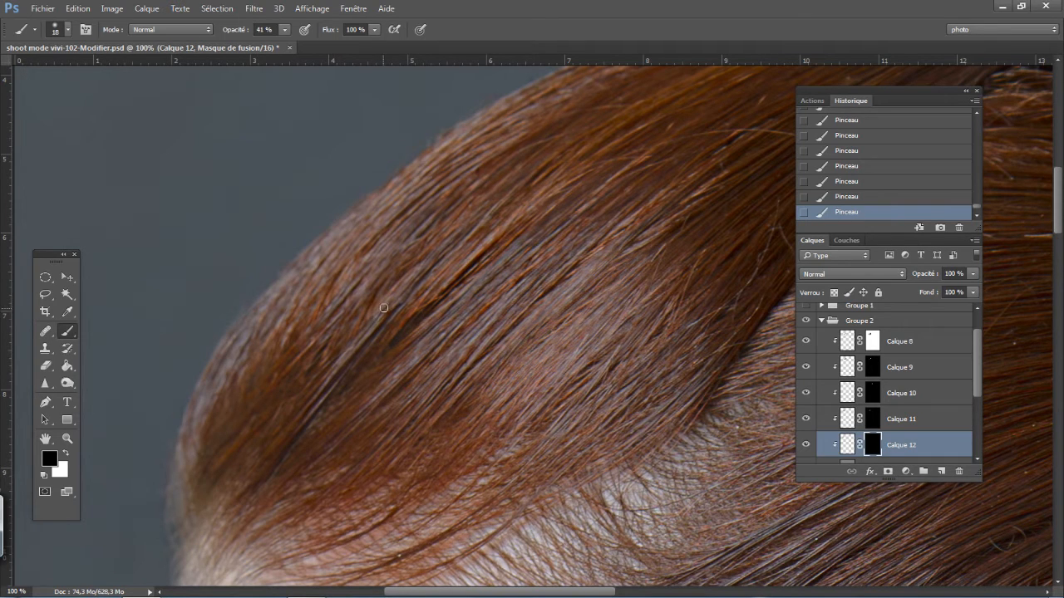
{"action": "key", "text": "x"}
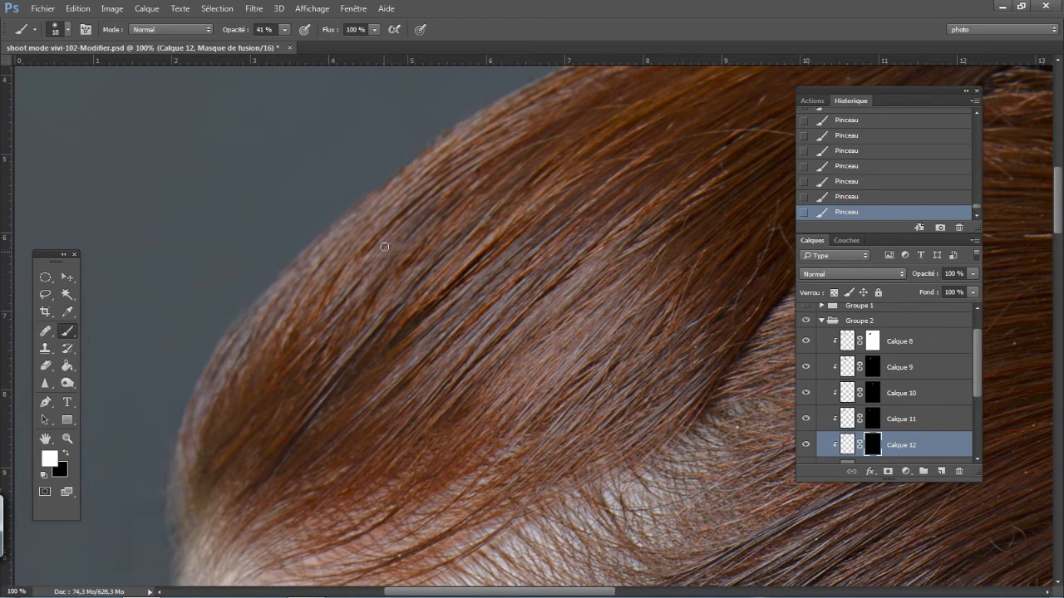
- Set the brush hardness to 35% and continue painting white on the Calque 12 mask along the front strands
{"action": "right_click", "coordinate": [411, 272]}
{"action": "left_click_drag", "start_coordinate": [478, 338], "coordinate": [509, 336]}
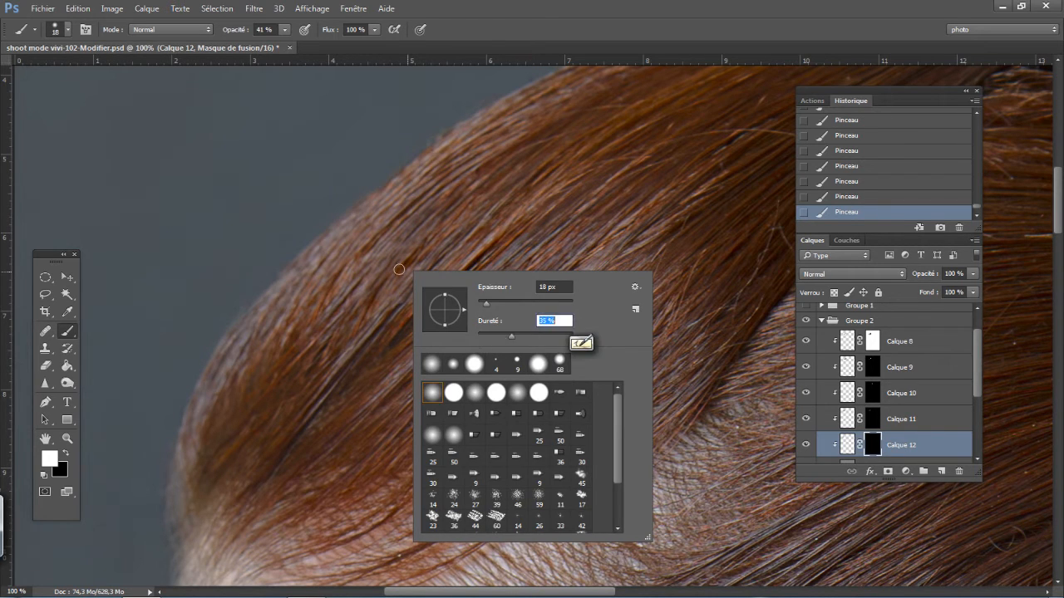
{"action": "left_click", "coordinate": [435, 244]}
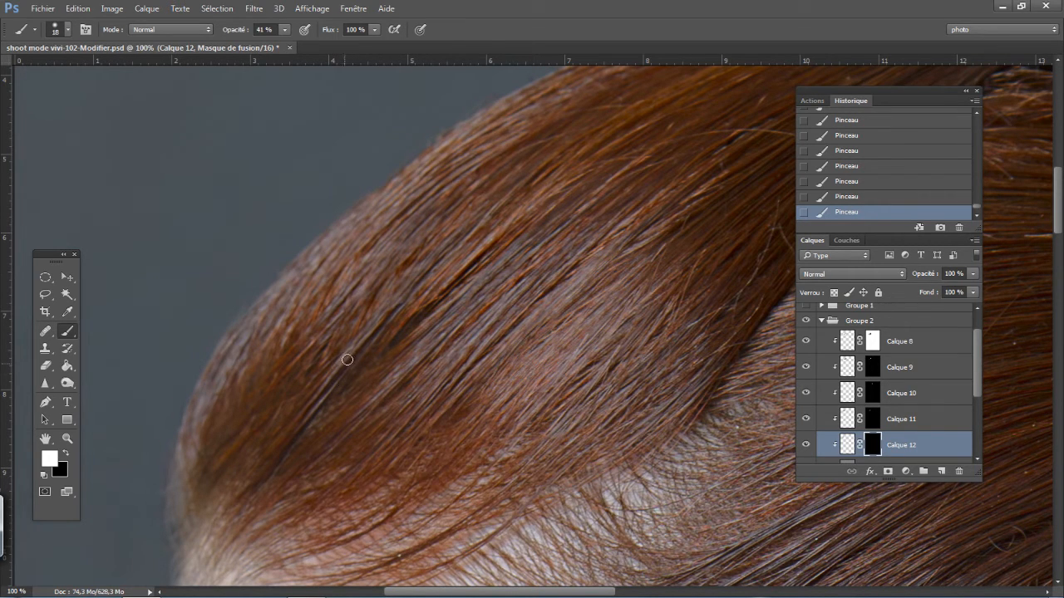
- Refine the Calque 12 mask around the dark gap with white strokes, reducing the brush size to 4 px
{"action": "key", "text": "x"}
{"action": "key", "text": "ctrl+plus"}
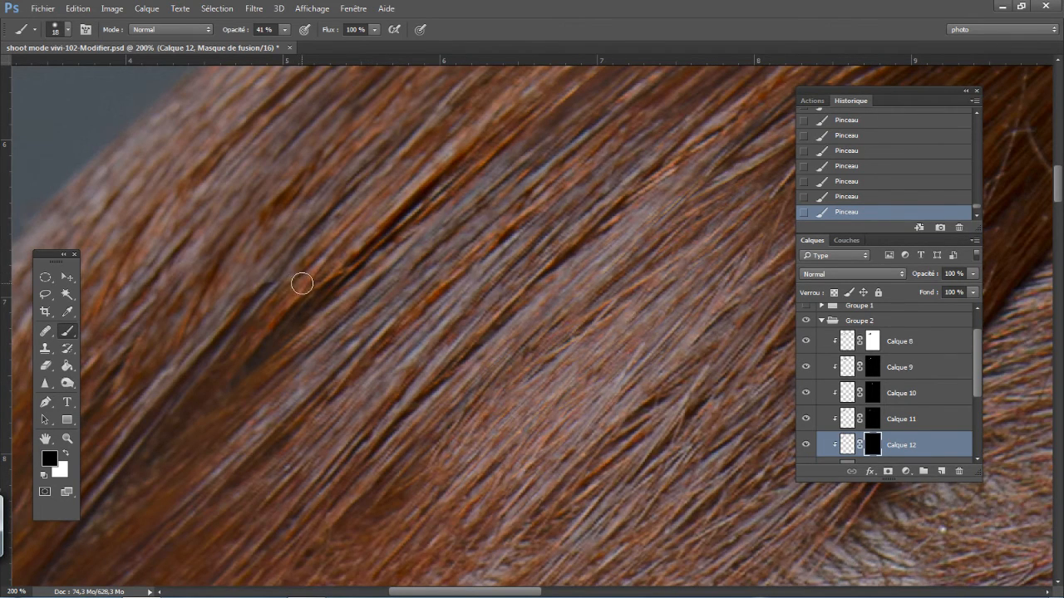
{"action": "key", "text": "x"}
{"action": "left_click_drag", "start_coordinate": [301, 285], "coordinate": [289, 289]}
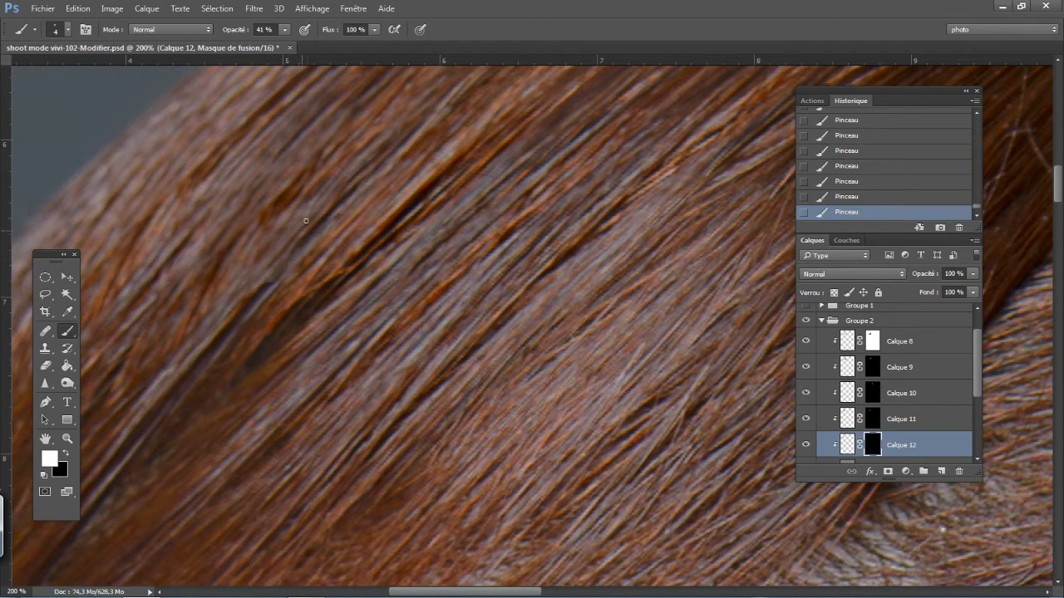
{"action": "key", "text": "x"}
- Toggle the visibility of Calque 12 to compare the front strands with and without its patch
{"action": "key", "text": "ctrl+minus"}
{"action": "key", "text": "ctrl+minus"}
{"action": "key", "text": "ctrl+minus"}
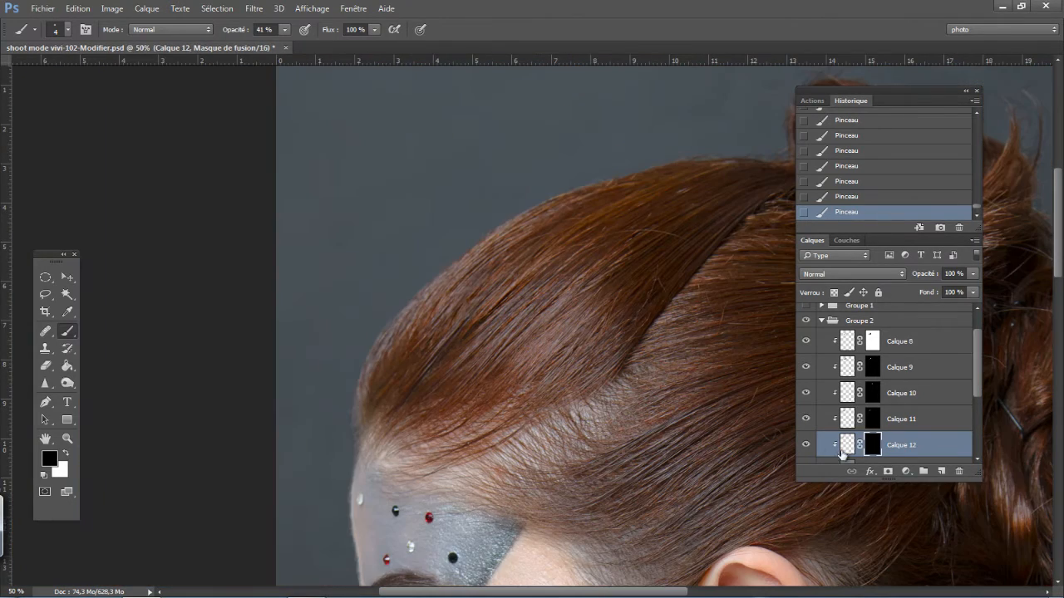
{"action": "left_click", "coordinate": [805, 447]}
{"action": "left_click", "coordinate": [806, 446]}
{"action": "left_click", "coordinate": [806, 446]}
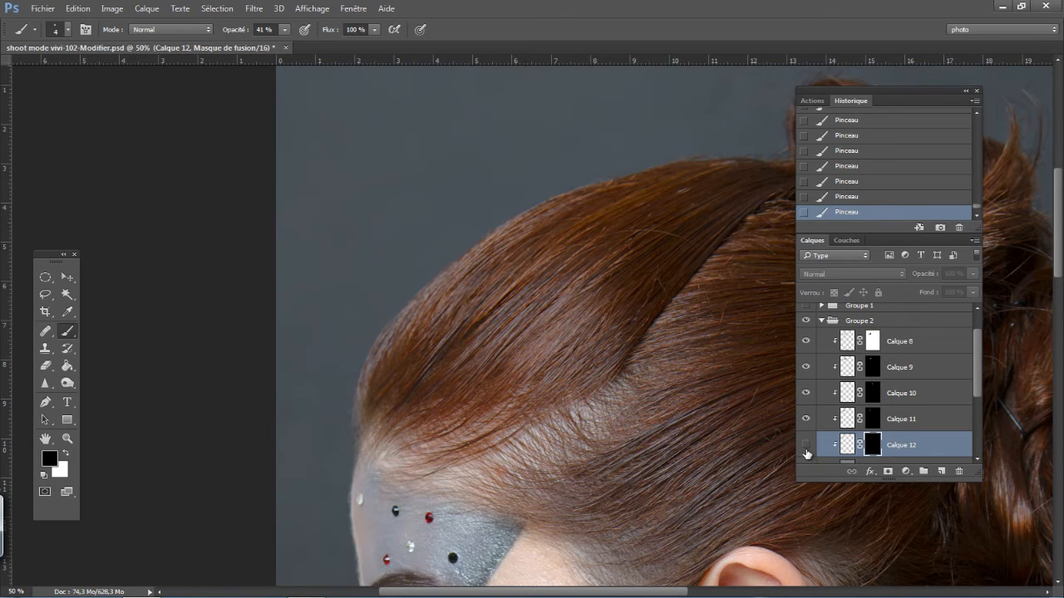
{"action": "left_click", "coordinate": [805, 447]}
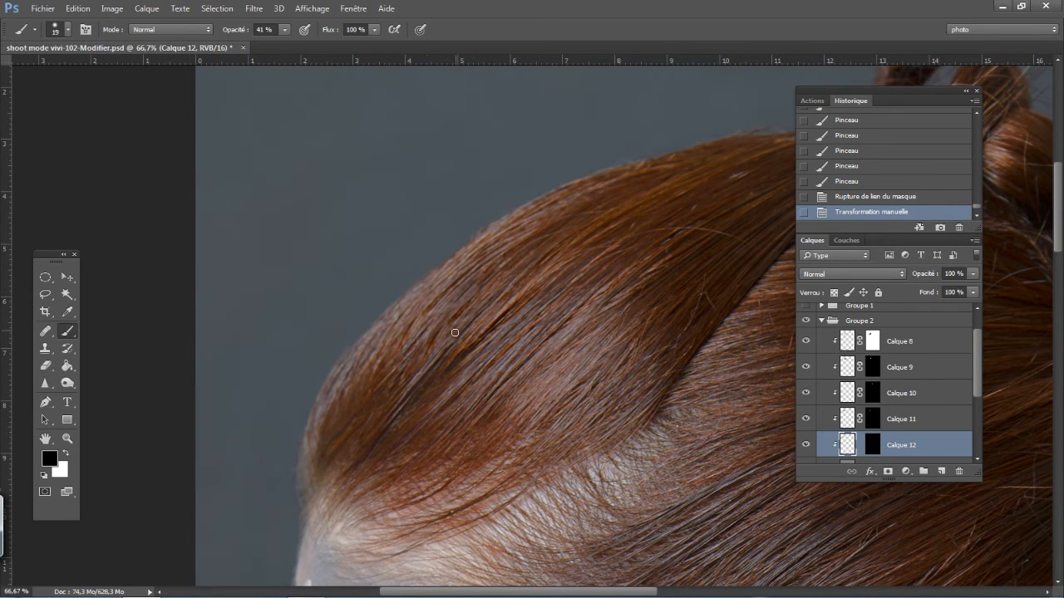
- Reposition the Calque 12 patch along the front strands with the Move tool, keeping its mask unlinked
{"action": "key", "text": "ctrl+plus"}
{"action": "key", "text": "ctrl+plus"}
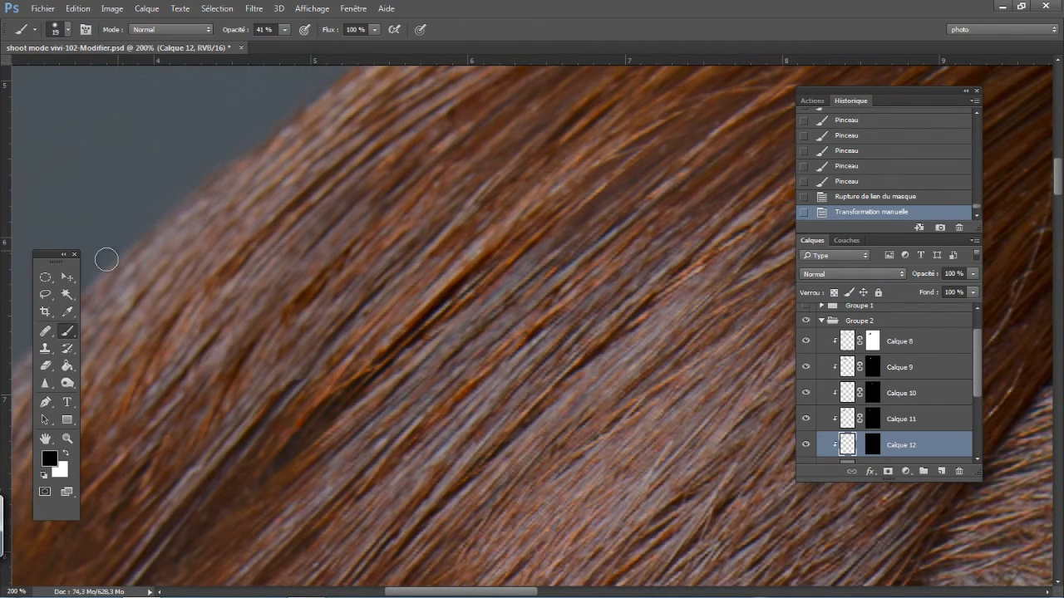
{"action": "left_click", "coordinate": [67, 276]}
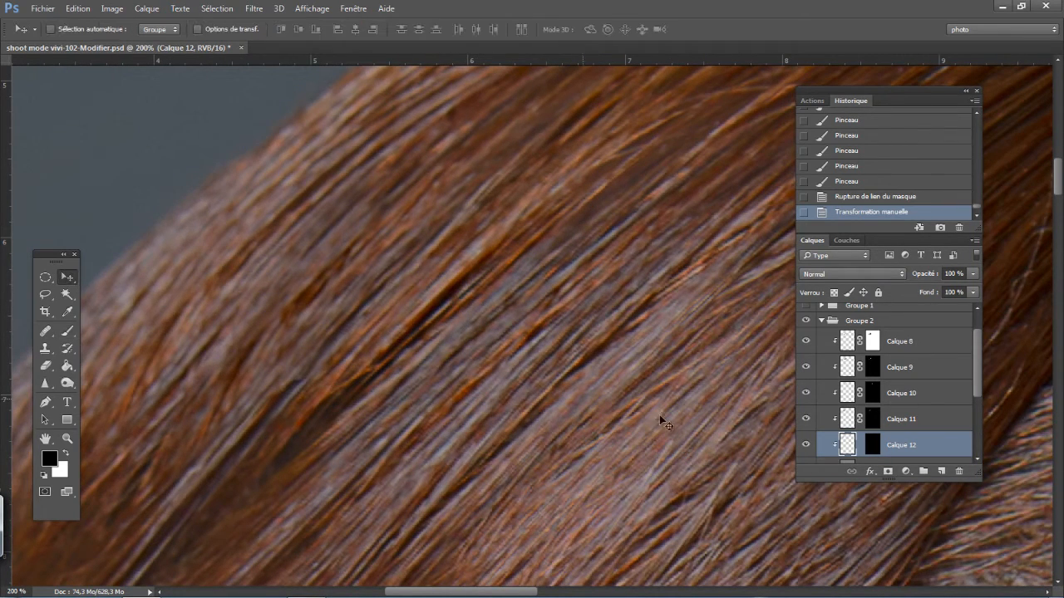
{"action": "left_click", "coordinate": [860, 448]}
{"action": "left_click", "coordinate": [860, 449]}
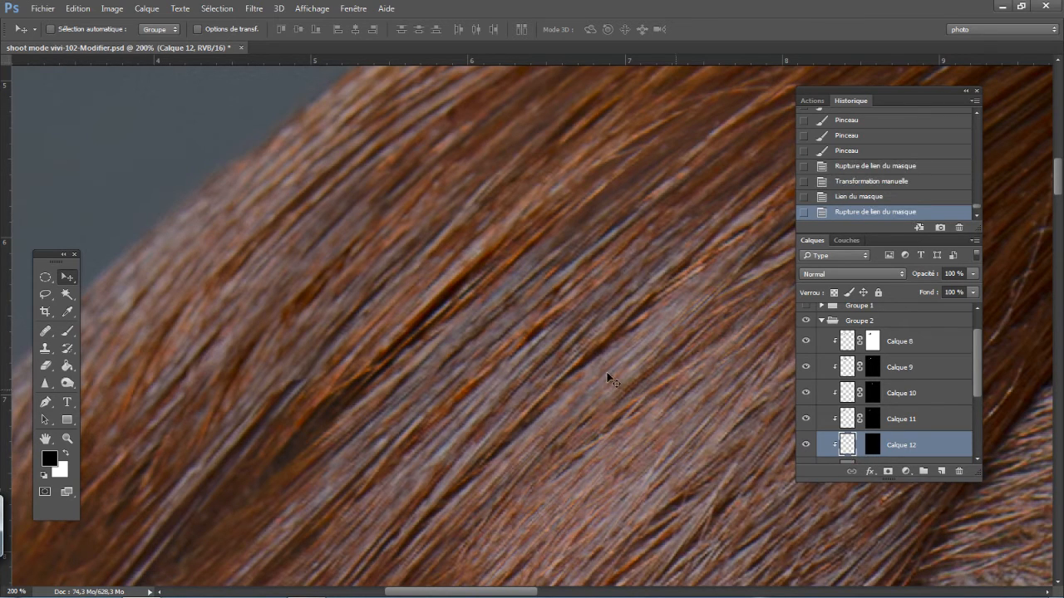
{"action": "left_click_drag", "start_coordinate": [243, 382], "coordinate": [314, 335]}
{"action": "left_click_drag", "start_coordinate": [312, 361], "coordinate": [276, 390]}
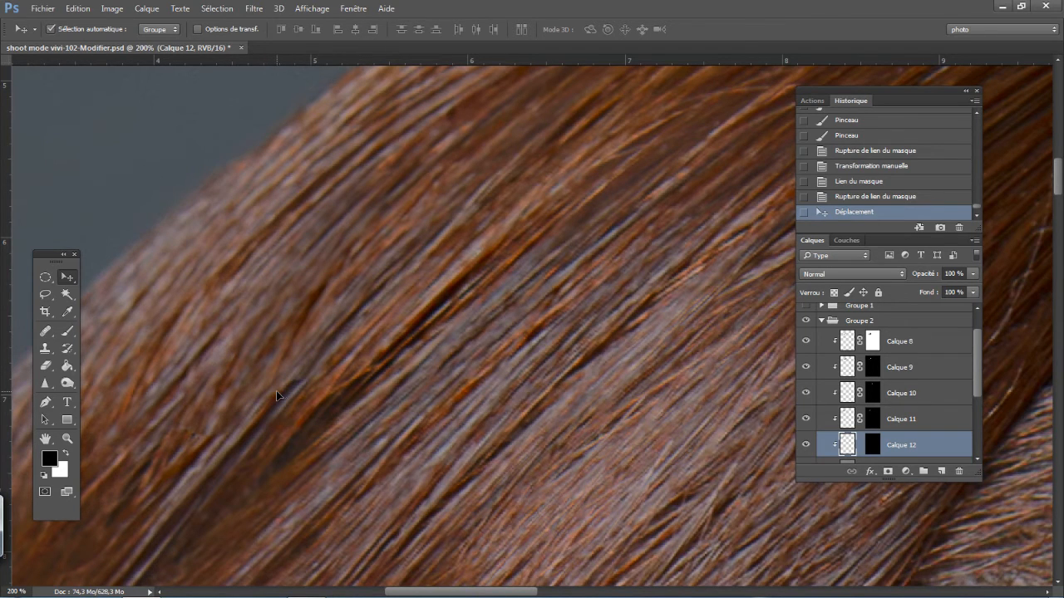
- Shift the Calque 12 patch down and to the left with Free Transform to align its strands with the surrounding hair
{"action": "key", "text": "ctrl+t"}
{"action": "left_click_drag", "start_coordinate": [167, 436], "coordinate": [144, 468]}
{"action": "left_click_drag", "start_coordinate": [538, 516], "coordinate": [499, 541]}
{"action": "left_click_drag", "start_coordinate": [416, 382], "coordinate": [404, 409]}
{"action": "key", "text": "Return"}
- Toggle the visibility of Calque 12 to check the repositioned patch against the whole front hairstyle
{"action": "key", "text": "ctrl+minus"}
{"action": "key", "text": "ctrl+minus"}
{"action": "key", "text": "ctrl+minus"}
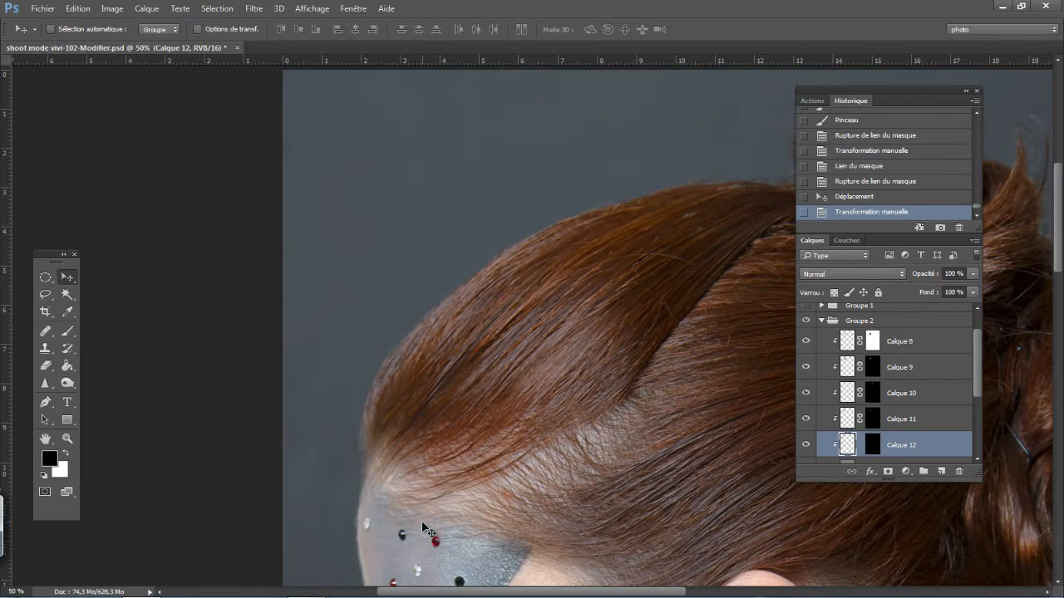
{"action": "left_click", "coordinate": [804, 445]}
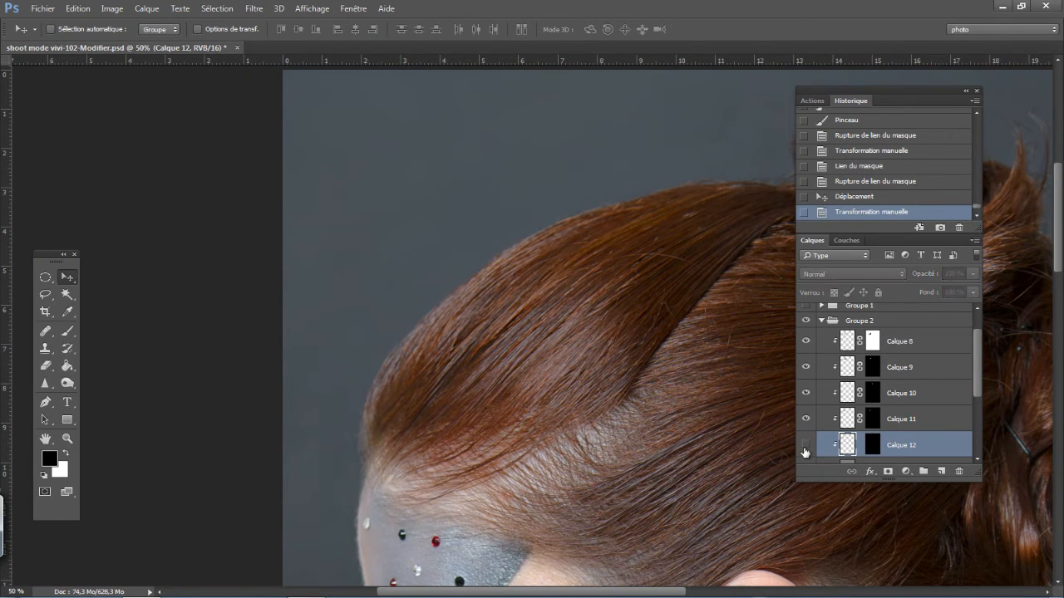
{"action": "left_click", "coordinate": [804, 446]}
{"action": "left_click", "coordinate": [804, 445]}
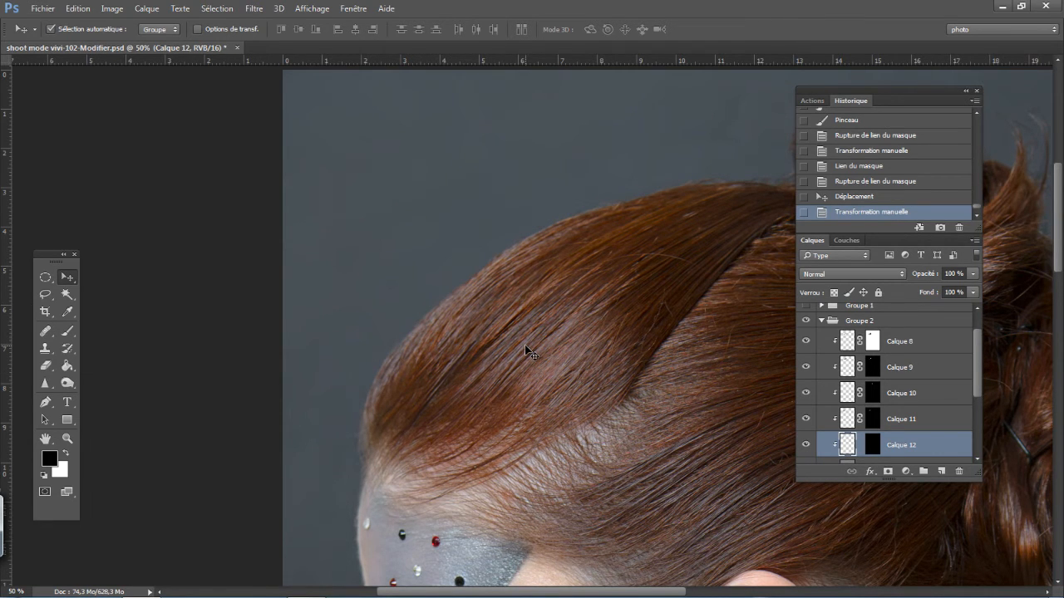
- Lasso a diagonal band of front strands on Calque 7 copie 2, copy it to a new layer and clip that layer to the texture layer
{"action": "scroll", "coordinate": [525, 351], "scroll_direction": "up", "scroll_amount": 2}
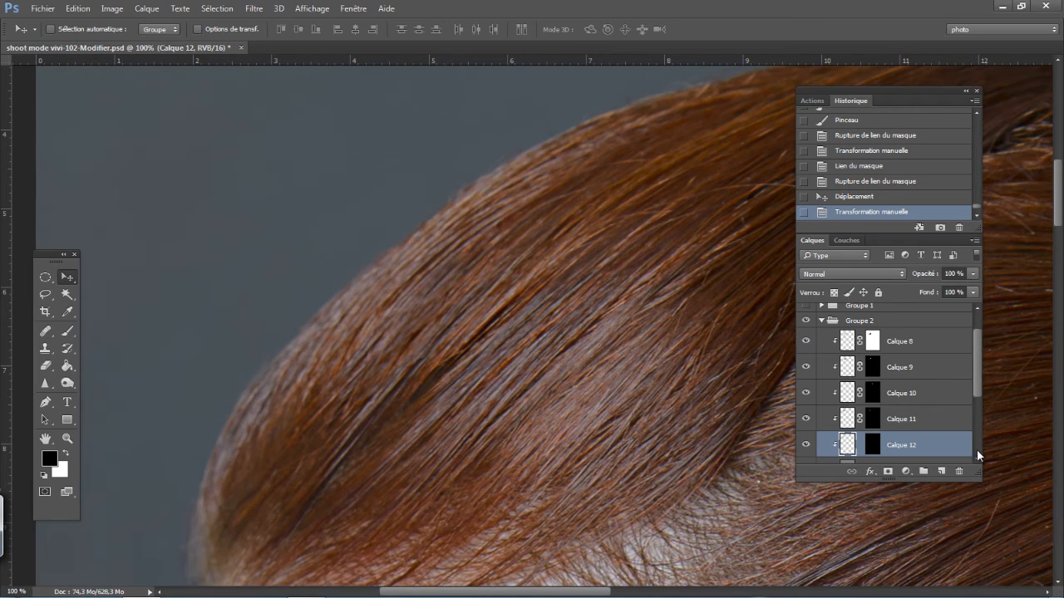
{"action": "scroll", "coordinate": [976, 456], "scroll_direction": "down", "scroll_amount": 2}
{"action": "left_click", "coordinate": [902, 420]}
{"action": "left_click", "coordinate": [46, 294]}
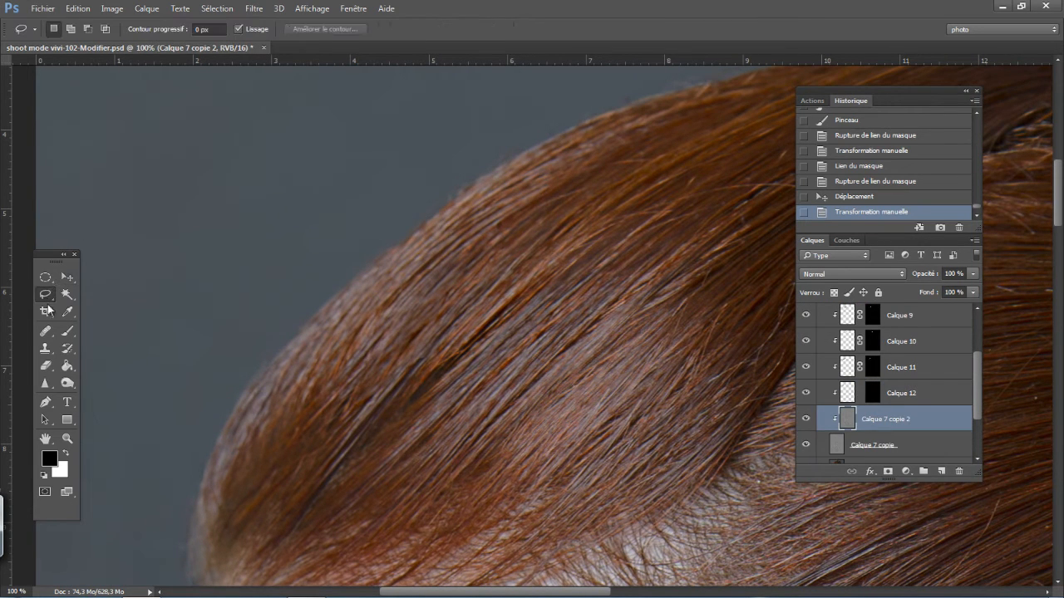
{"action": "mouse_move", "coordinate": [590, 251]}
{"action": "left_mouse_down"}
{"action": "mouse_move", "coordinate": [376, 454]}
{"action": "mouse_move", "coordinate": [404, 500]}
{"action": "mouse_move", "coordinate": [488, 481]}
{"action": "mouse_move", "coordinate": [614, 410]}
{"action": "mouse_move", "coordinate": [681, 288]}
{"action": "mouse_move", "coordinate": [590, 249]}
{"action": "left_mouse_up"}
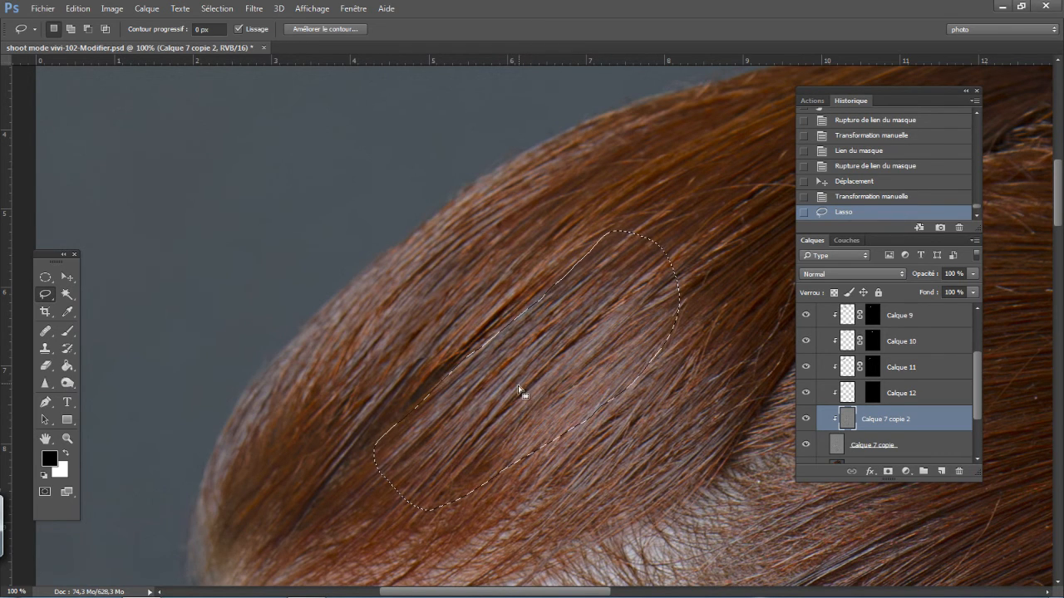
{"action": "right_click", "coordinate": [519, 389]}
{"action": "left_click", "coordinate": [574, 207]}
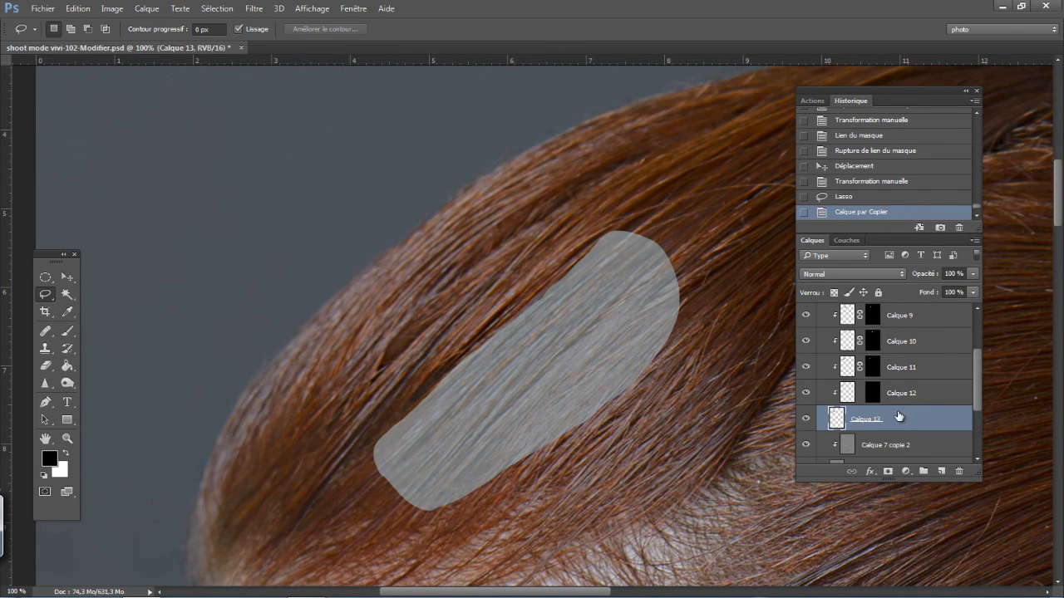
{"action": "left_click", "coordinate": [879, 431], "text": "alt"}
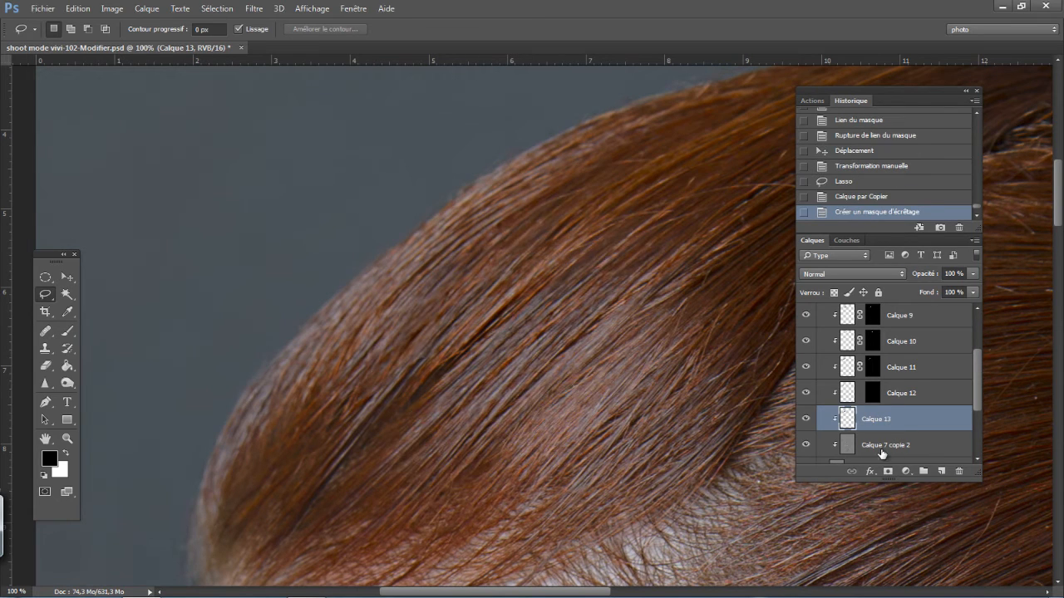
- Shift the Calque 13 patch about 0.25 cm up and to the left over the dark gap and set its blend mode to Eclaircir
{"action": "left_click", "coordinate": [67, 280]}
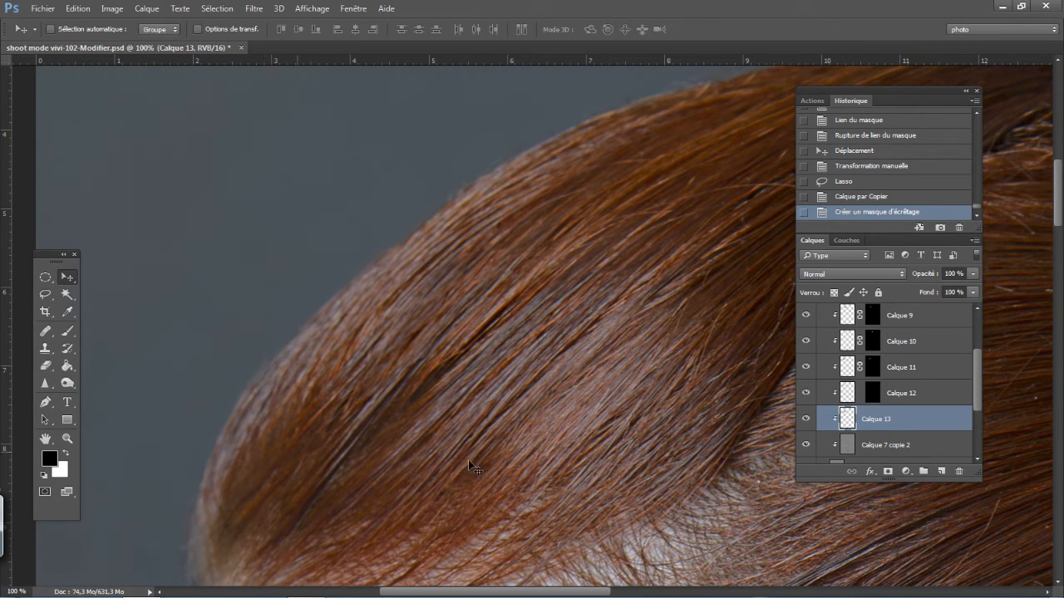
{"action": "left_click_drag", "start_coordinate": [287, 472], "coordinate": [276, 456]}
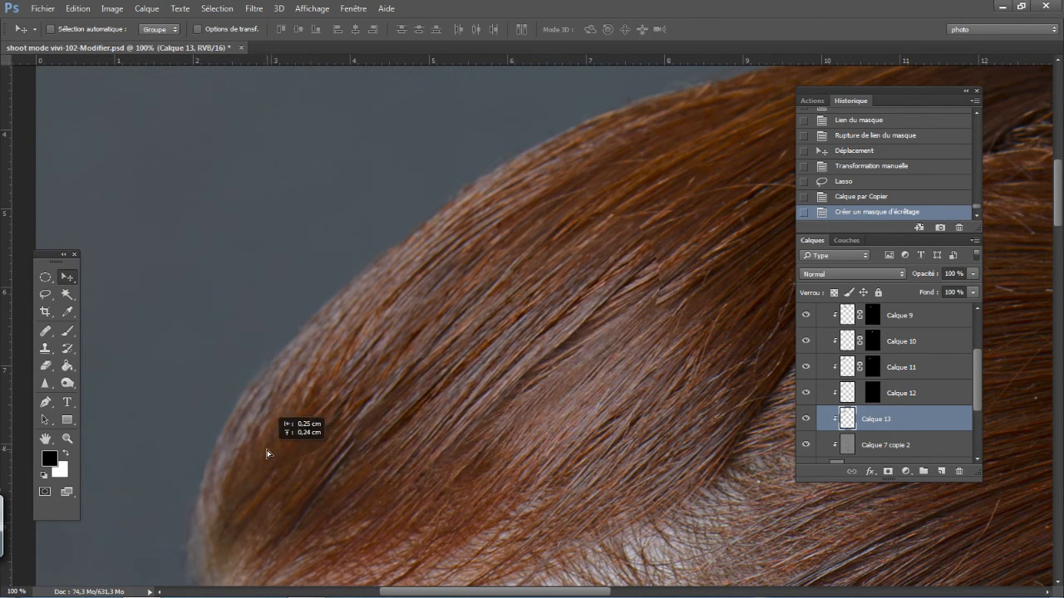
{"action": "left_click", "coordinate": [852, 273]}
{"action": "left_click", "coordinate": [821, 358]}
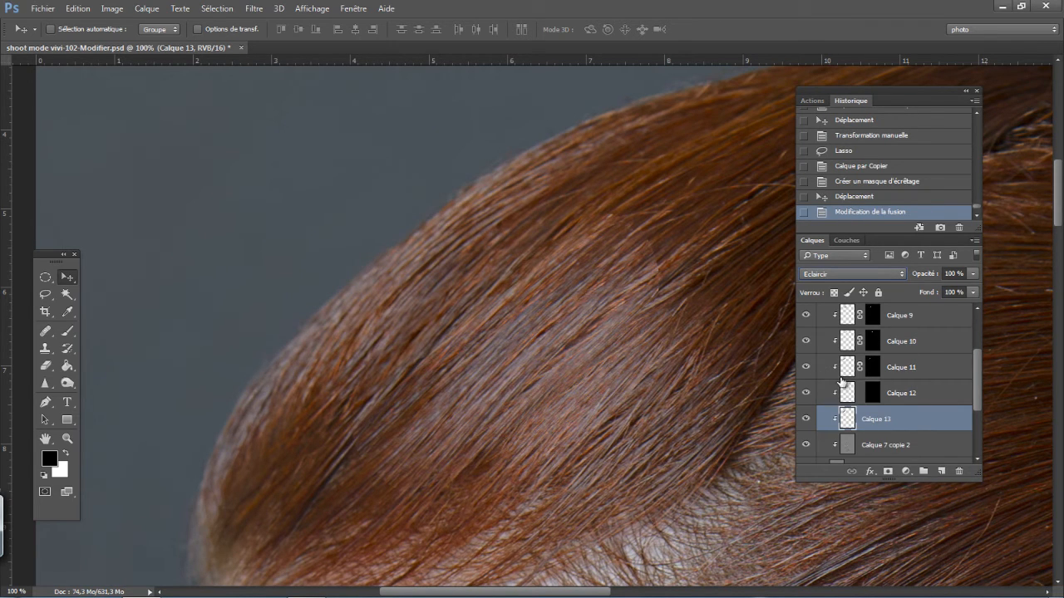
- Add a black layer mask to Calque 13 and prepare a 7 px white brush for painting on it
{"action": "left_click", "coordinate": [888, 472], "text": "alt"}
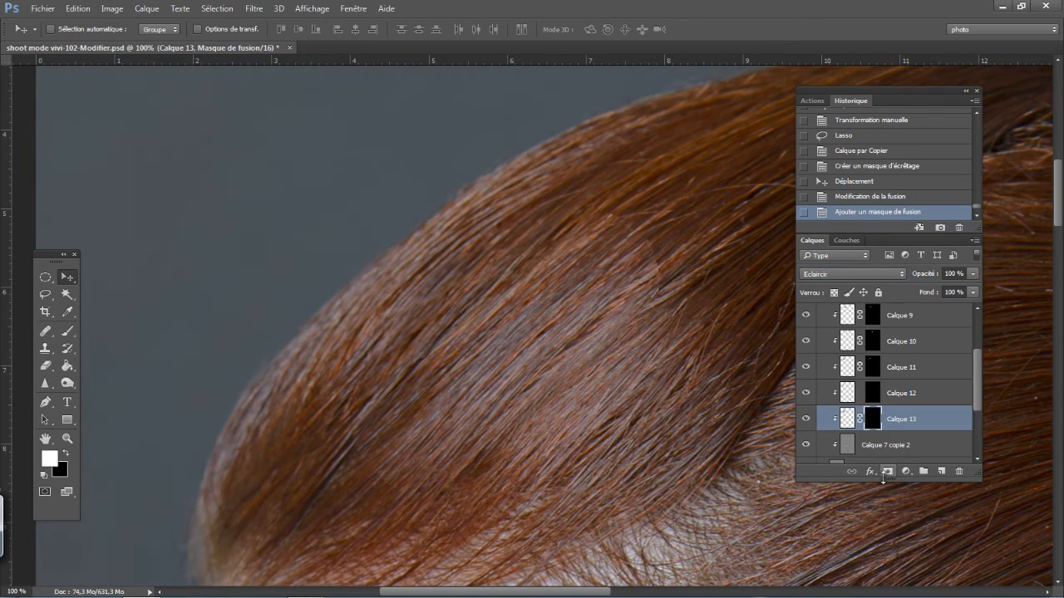
{"action": "key", "text": "b"}
{"action": "key", "text": "x"}
{"action": "key", "text": "ctrl+plus"}
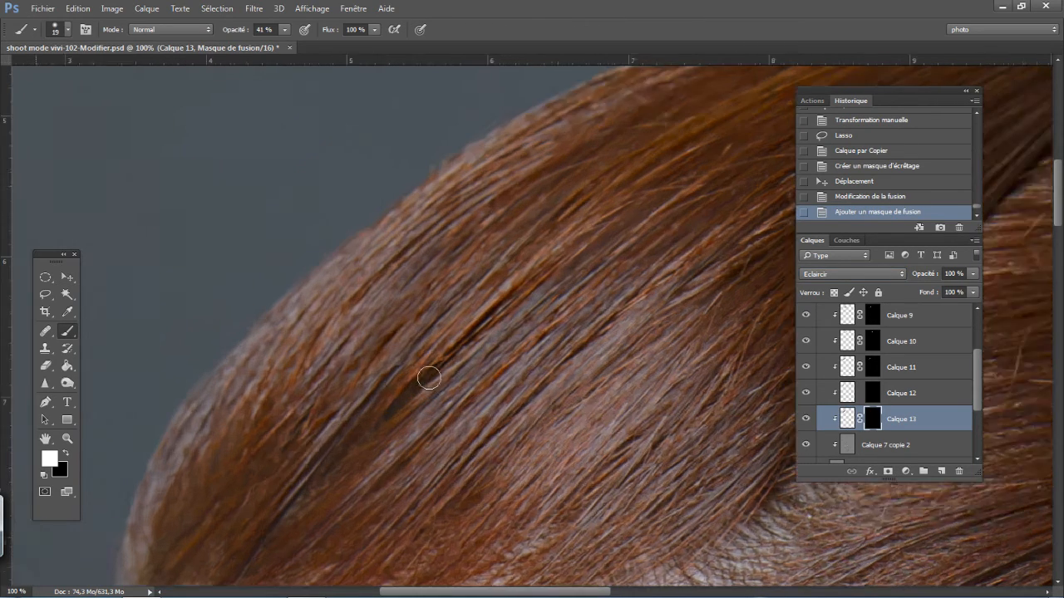
{"action": "right_click", "coordinate": [444, 351]}
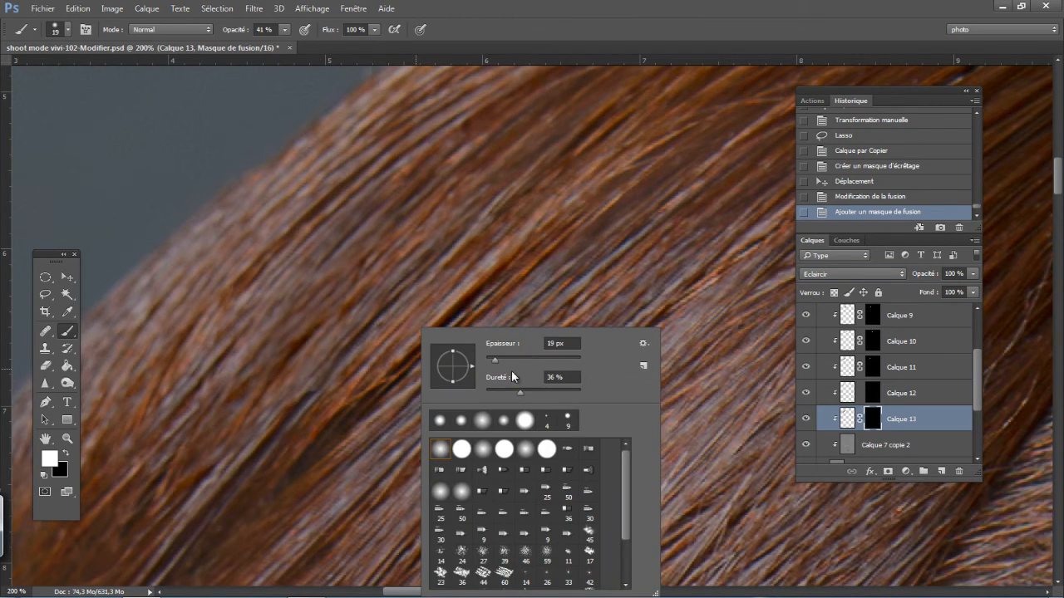
{"action": "left_click_drag", "start_coordinate": [494, 360], "coordinate": [490, 364]}
{"action": "left_click", "coordinate": [338, 191]}
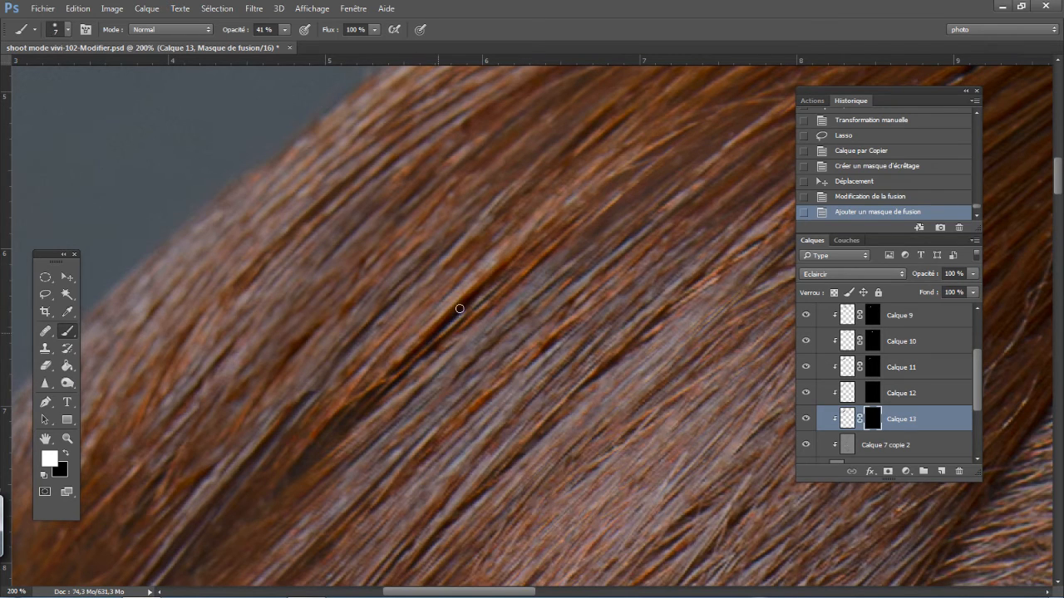
- Paint white on the Calque 13 mask along the dark gaps between the front strands to reveal the lighter hair texture
{"action": "left_click_drag", "start_coordinate": [498, 282], "coordinate": [399, 383]}
{"action": "left_click_drag", "start_coordinate": [467, 304], "coordinate": [400, 369]}
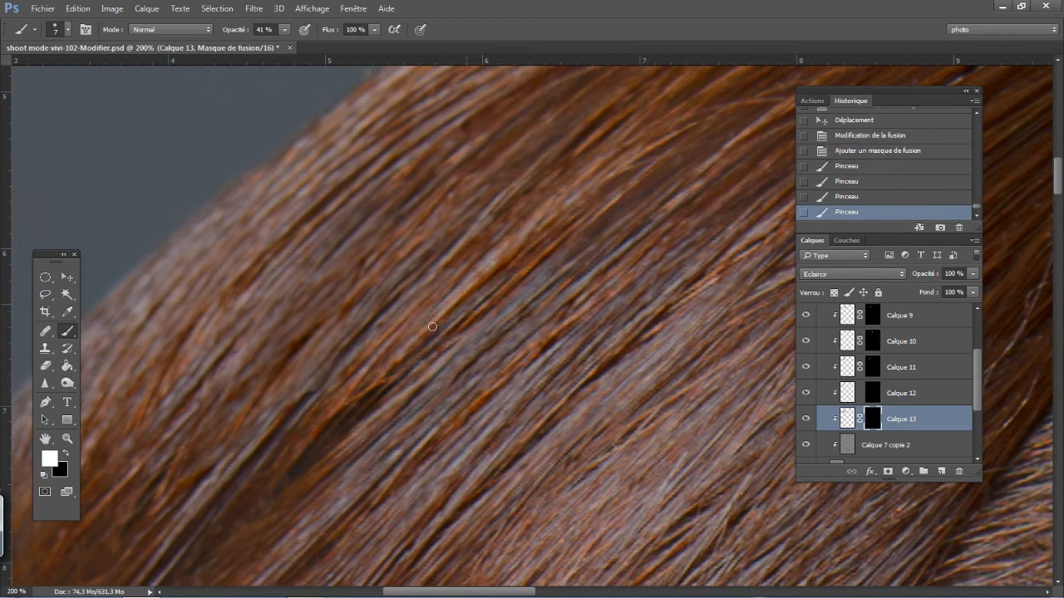
{"action": "left_click_drag", "start_coordinate": [432, 326], "coordinate": [403, 366]}
{"action": "mouse_move", "coordinate": [477, 294]}
{"action": "left_mouse_down"}
{"action": "mouse_move", "coordinate": [419, 348]}
{"action": "mouse_move", "coordinate": [438, 330]}
{"action": "left_mouse_up"}
{"action": "left_click_drag", "start_coordinate": [508, 260], "coordinate": [463, 306]}
{"action": "left_click_drag", "start_coordinate": [387, 379], "coordinate": [288, 479]}
{"action": "left_click_drag", "start_coordinate": [316, 438], "coordinate": [296, 458]}
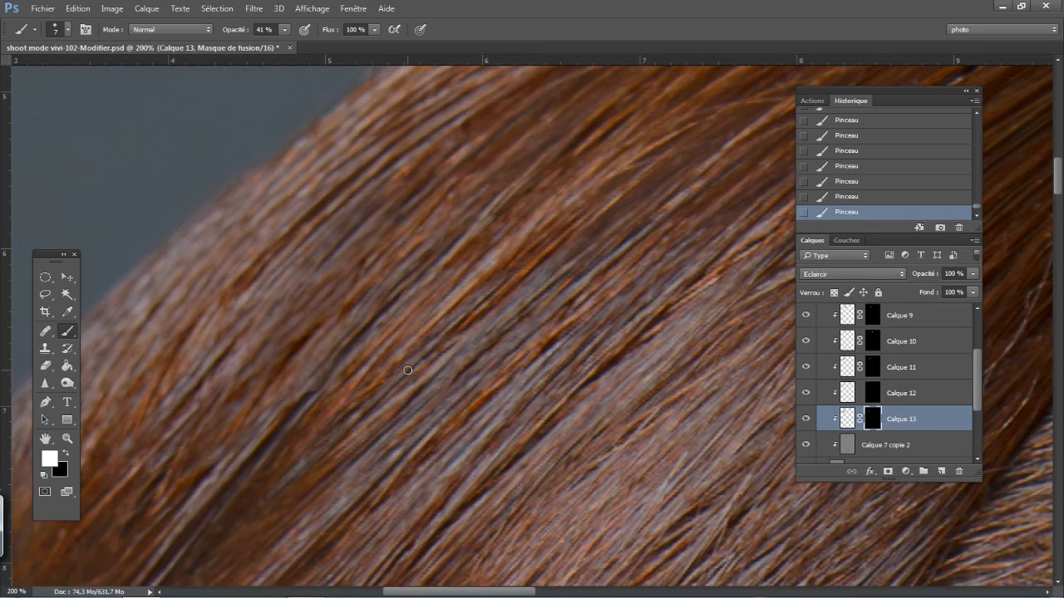
- Toggle the visibility of Calque 13 to compare the front strands with and without the filled gaps
{"action": "key", "text": "ctrl+minus"}
{"action": "key", "text": "ctrl+minus"}
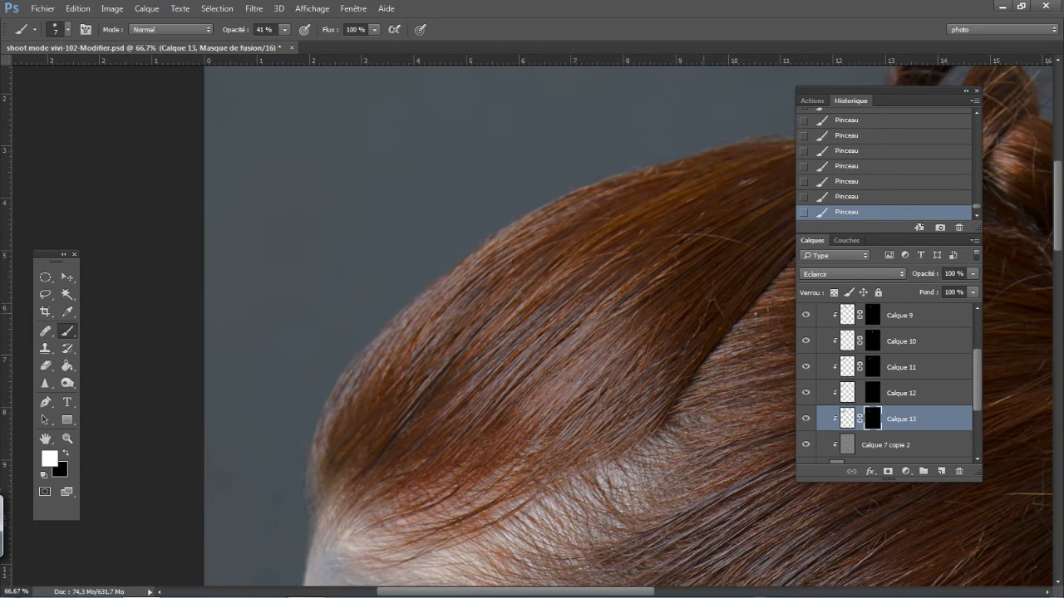
{"action": "left_click", "coordinate": [806, 419]}
{"action": "left_click", "coordinate": [806, 419]}
- Try the Eclaircir blend mode on Calque 12 and return it to Normal
{"action": "key", "text": "ctrl+plus"}
{"action": "key", "text": "ctrl+plus"}
{"action": "key", "text": "ctrl+plus"}
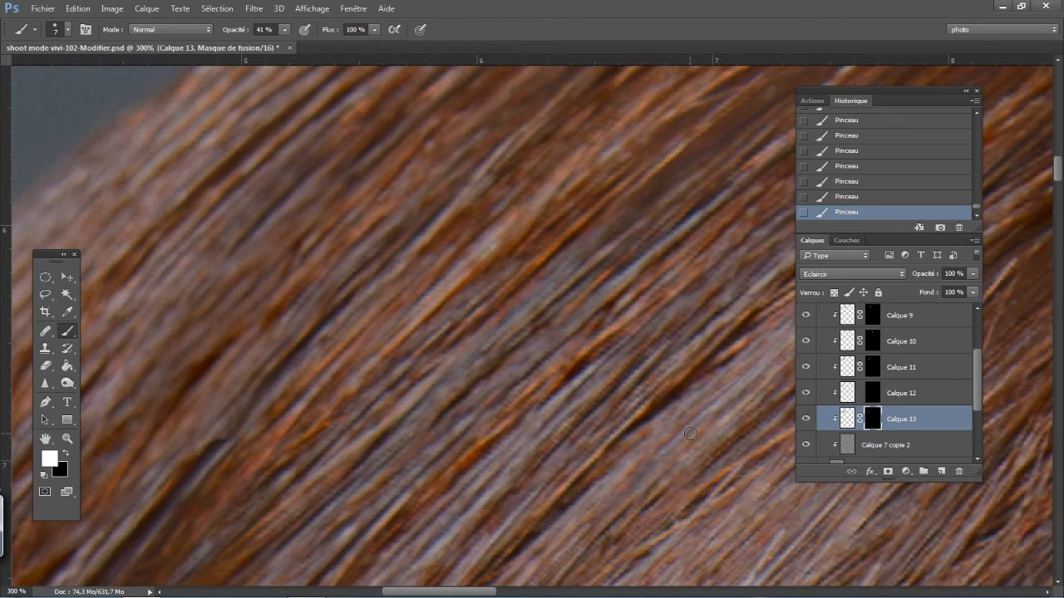
{"action": "left_click", "coordinate": [850, 400]}
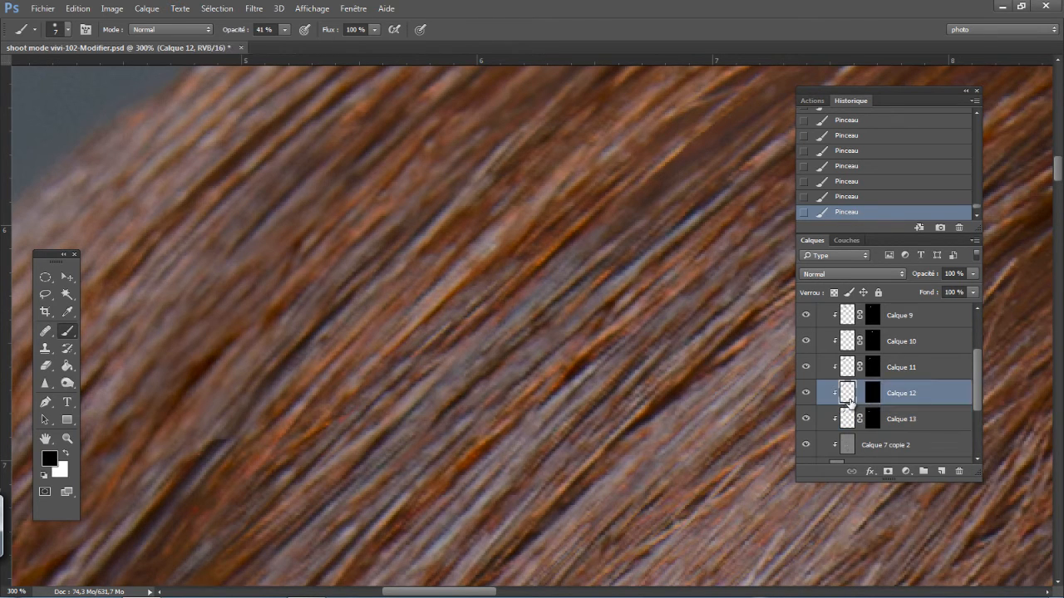
{"action": "key", "text": "ctrl+minus"}
{"action": "key", "text": "ctrl+minus"}
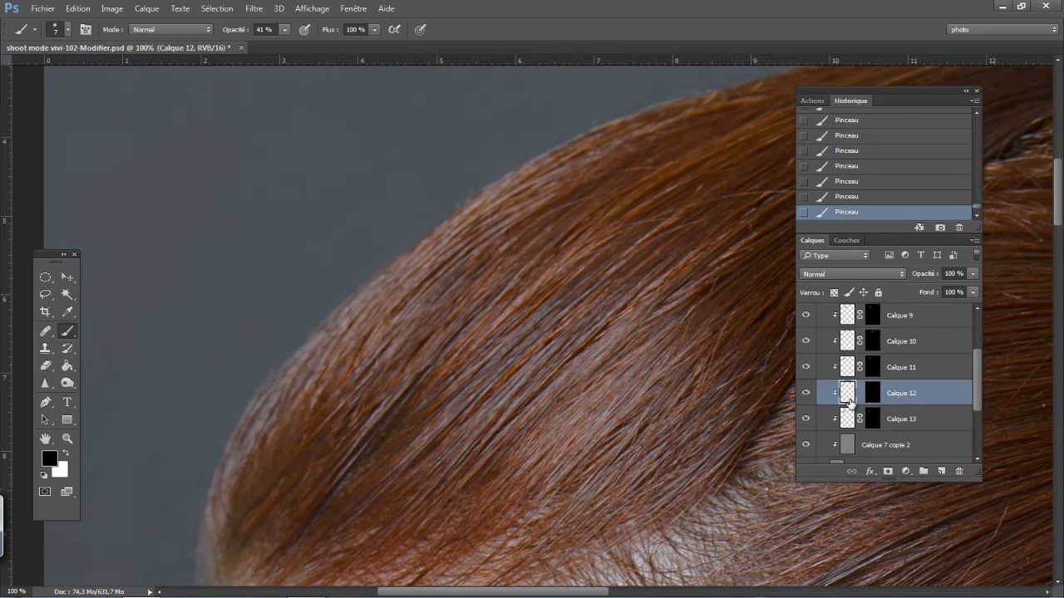
{"action": "left_click", "coordinate": [823, 275]}
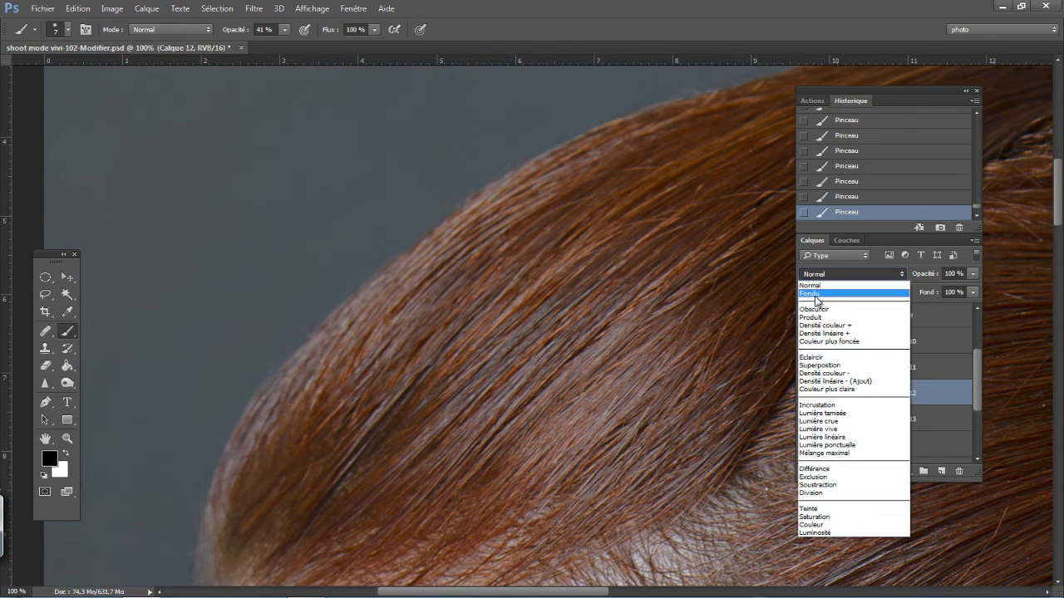
{"action": "left_click", "coordinate": [819, 357]}
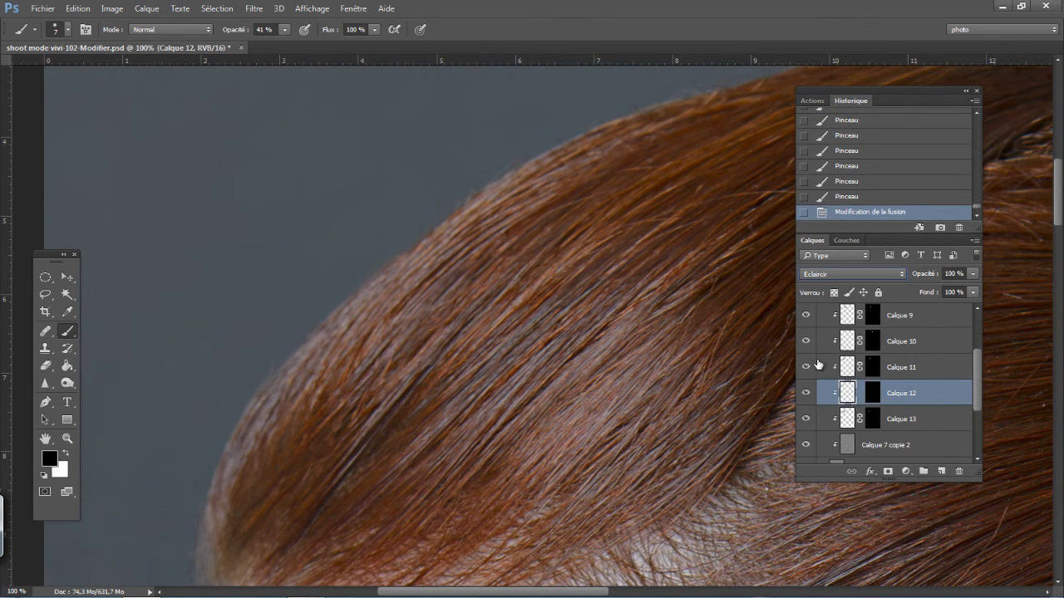
{"action": "left_click", "coordinate": [825, 274]}
{"action": "left_click", "coordinate": [825, 284]}
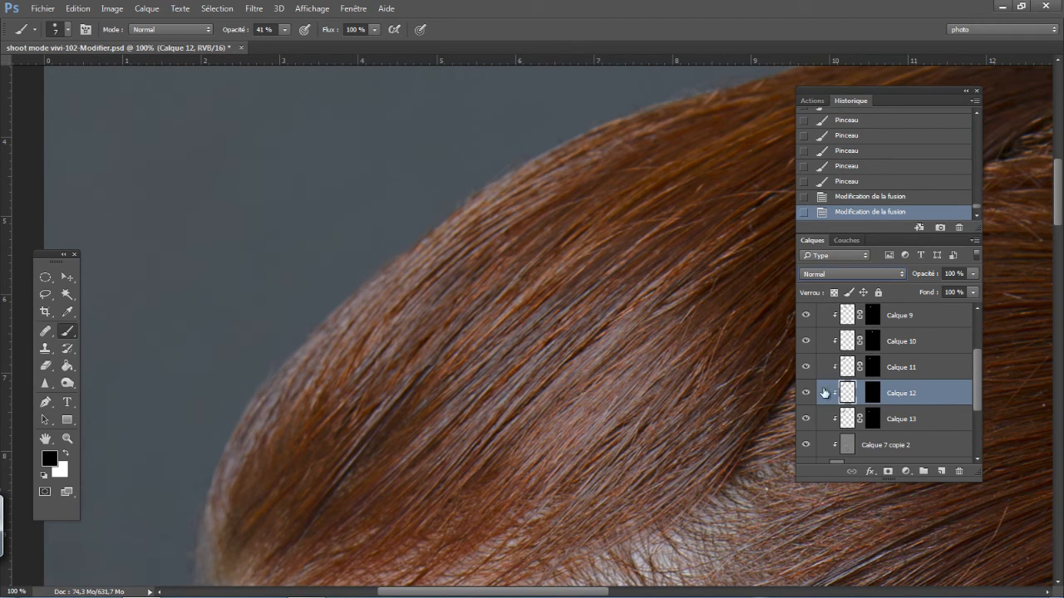
- Toggle the visibility of Calque 13 again and check the patched strands against the whole hairstyle
{"action": "left_click", "coordinate": [804, 419]}
{"action": "left_click", "coordinate": [805, 421]}
{"action": "key", "text": "ctrl+minus"}
{"action": "key", "text": "ctrl+minus"}
{"action": "key", "text": "ctrl+minus"}
{"action": "key", "text": "ctrl+minus"}
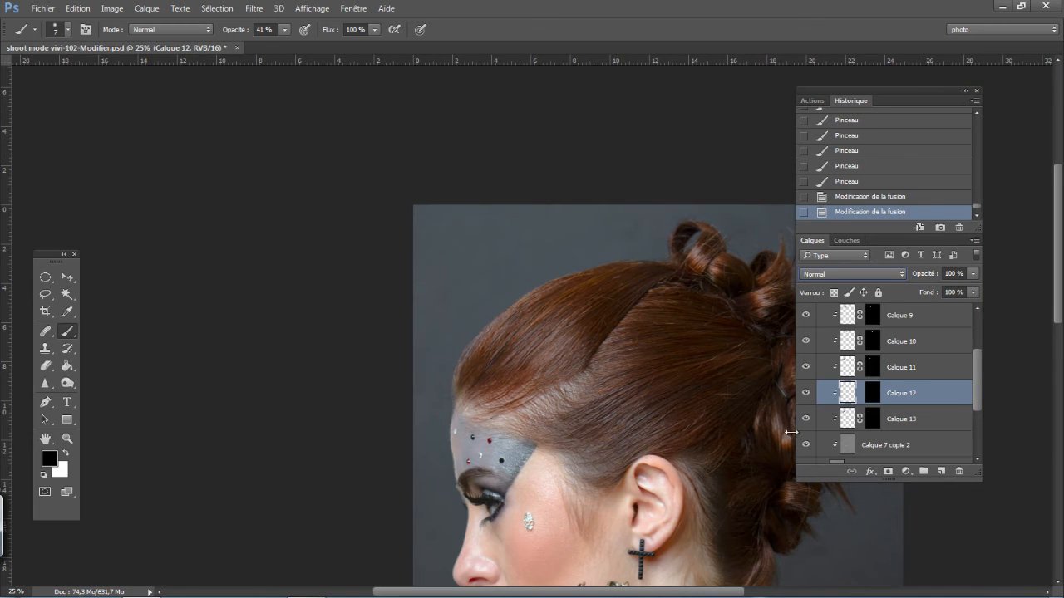
- Merge all clipped texture layers from Calque 7 copie 2 up to Calque 8 into a single layer
{"action": "scroll", "coordinate": [977, 402], "scroll_direction": "down", "scroll_amount": 1}
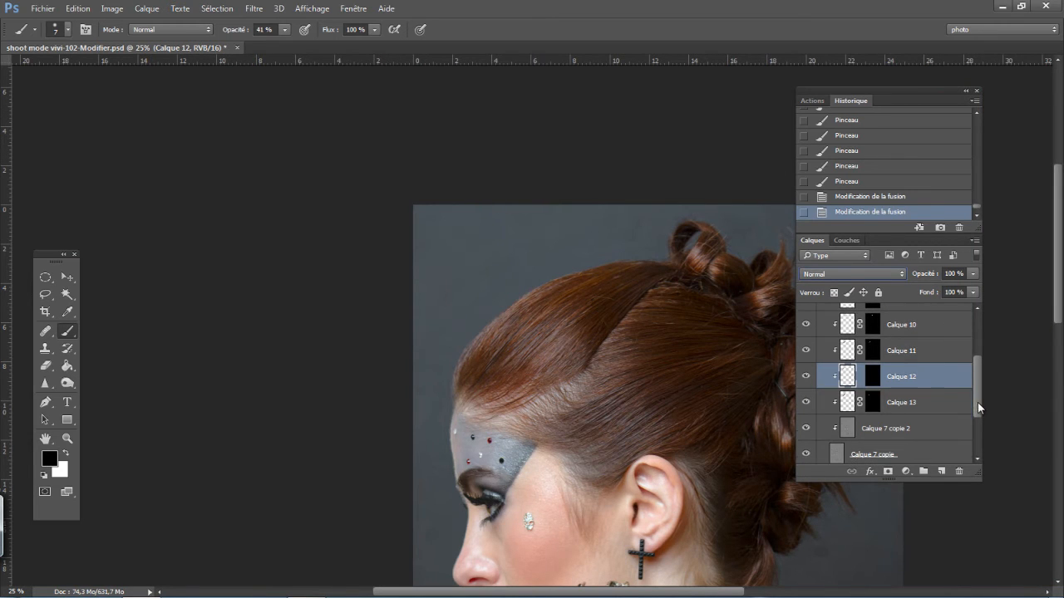
{"action": "left_click", "coordinate": [907, 430]}
{"action": "left_click_drag", "start_coordinate": [976, 392], "coordinate": [976, 362]}
{"action": "left_click", "coordinate": [906, 345], "text": "shift"}
{"action": "right_click", "coordinate": [906, 345]}
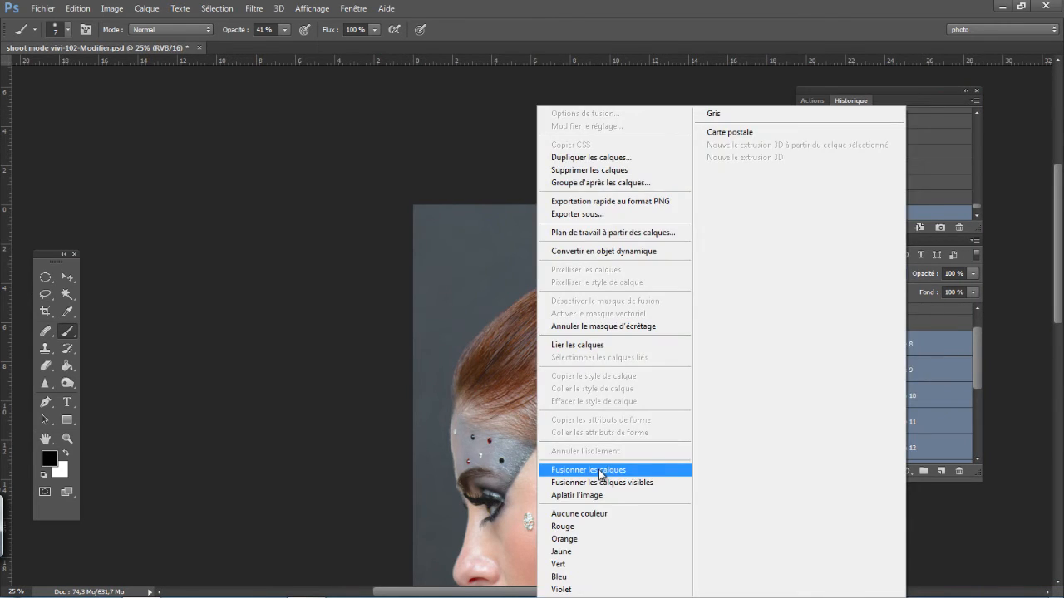
{"action": "left_click", "coordinate": [601, 473]}
- Toggle the visibility of the merged Calque 8 repeatedly to compare the hair before and after the texture repairs
{"action": "left_click", "coordinate": [806, 348]}
{"action": "left_click", "coordinate": [806, 347]}
{"action": "left_click", "coordinate": [806, 347]}
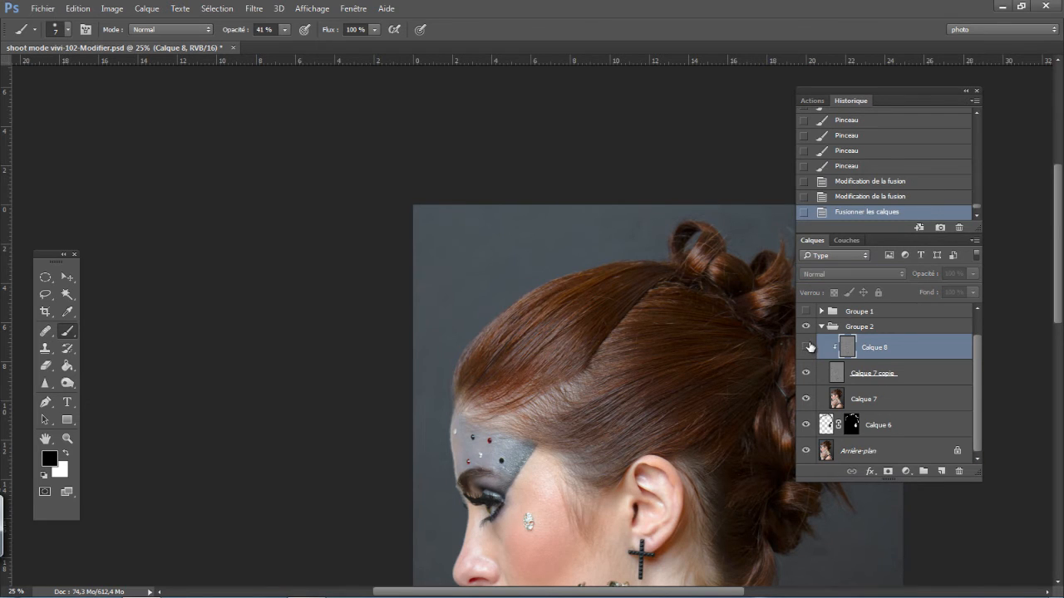
{"action": "left_click", "coordinate": [806, 348]}
{"action": "left_click", "coordinate": [806, 348]}
{"action": "left_click", "coordinate": [806, 347]}
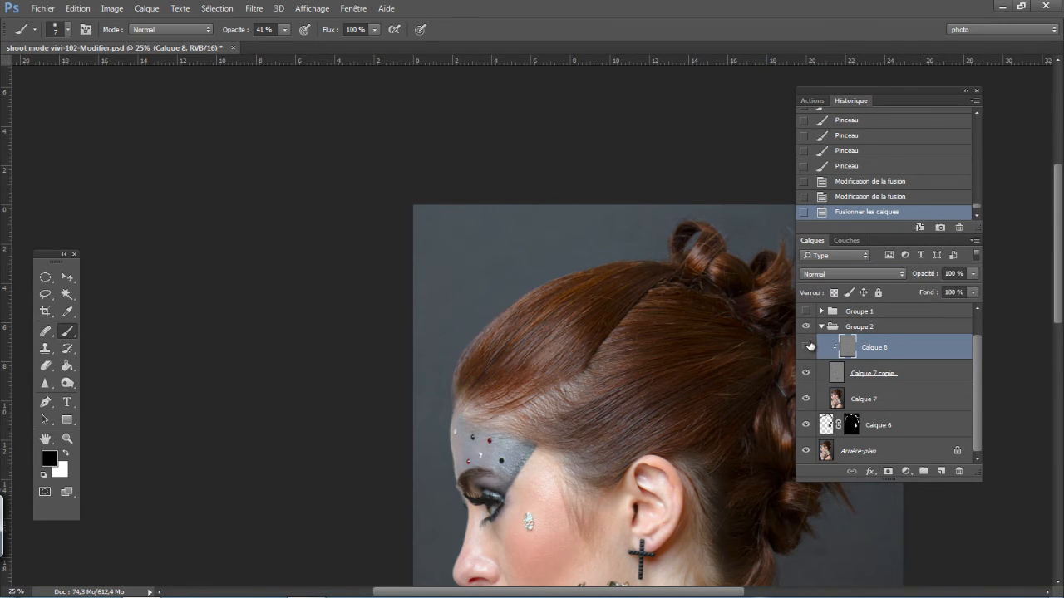
{"action": "left_click", "coordinate": [807, 348]}
{"action": "left_click", "coordinate": [806, 347]}
- Preview the blurred Calque 7 with the texture layers hidden, and duplicate it as a copy clipped to the original
{"action": "key", "text": "ctrl+plus"}
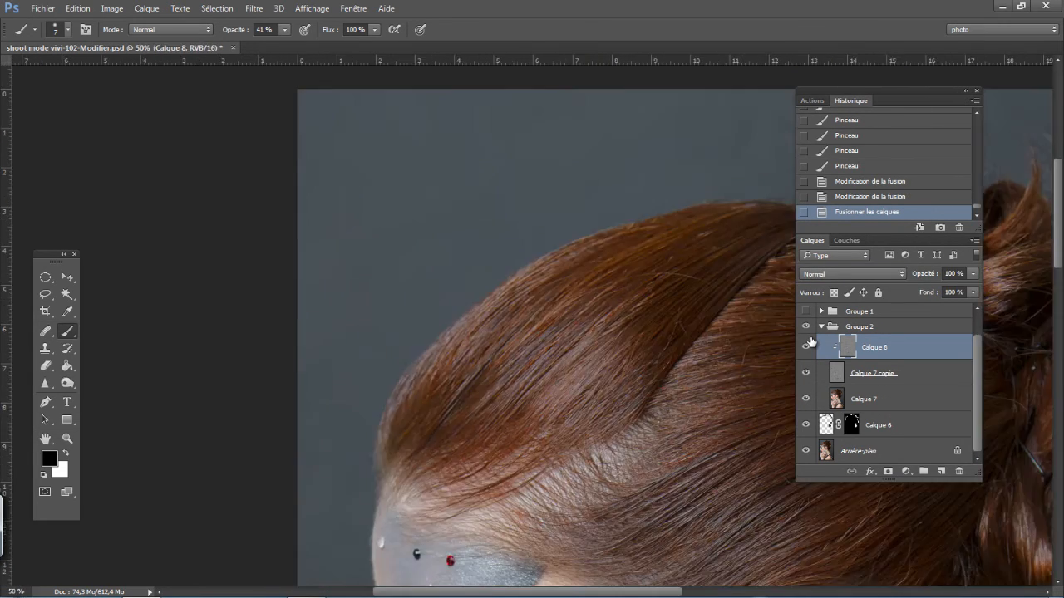
{"action": "left_click", "coordinate": [883, 401]}
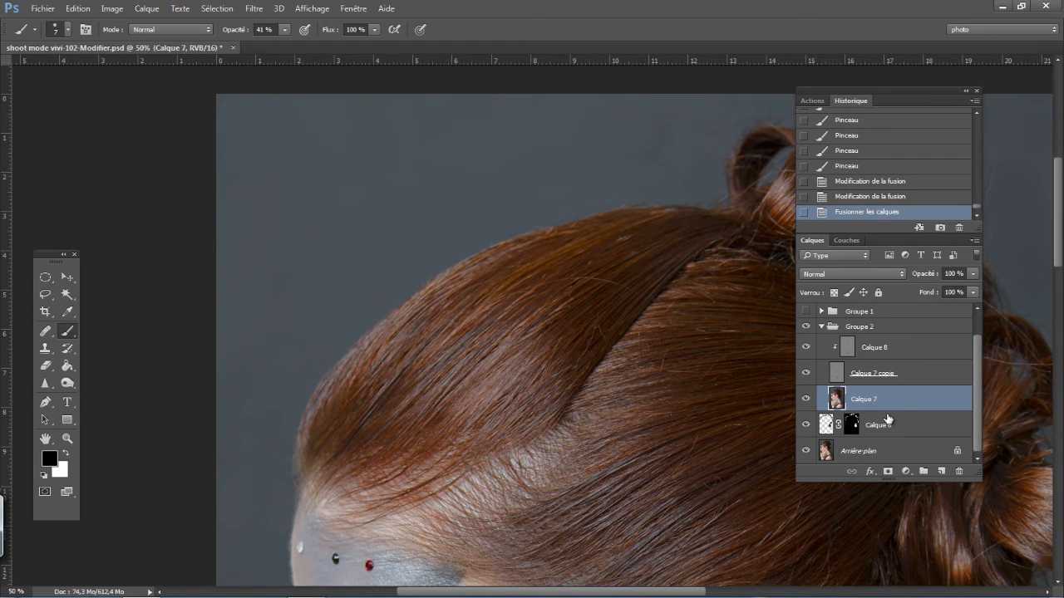
{"action": "left_click", "coordinate": [805, 373]}
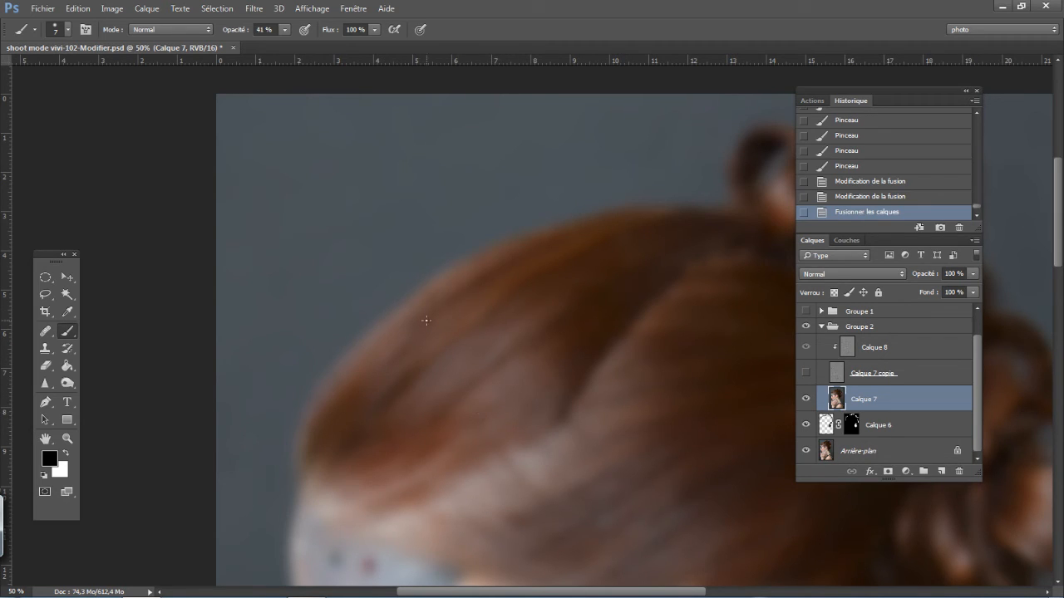
{"action": "left_click", "coordinate": [806, 373]}
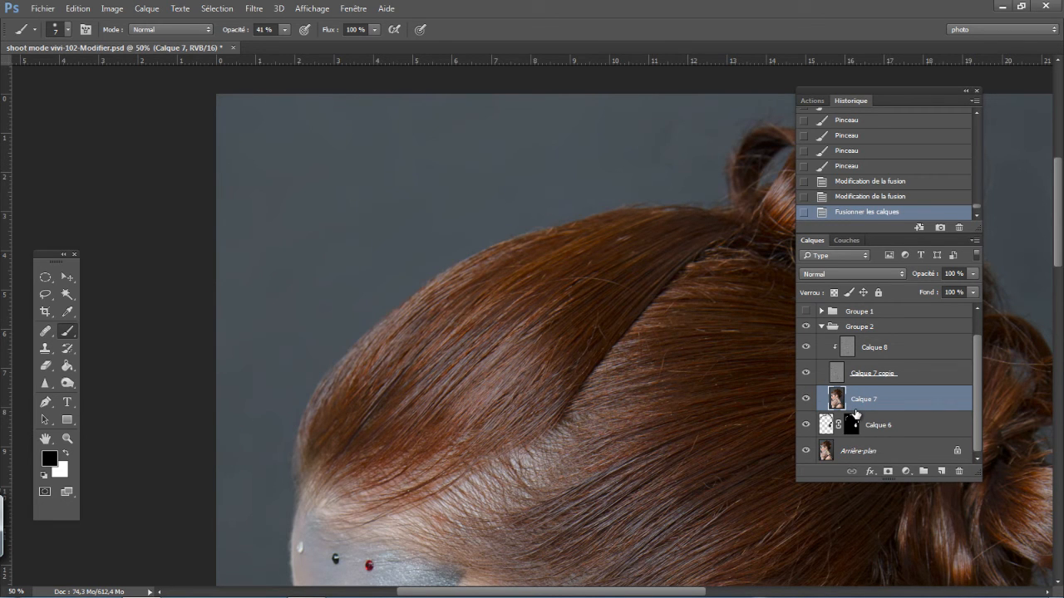
{"action": "key", "text": "ctrl+j"}
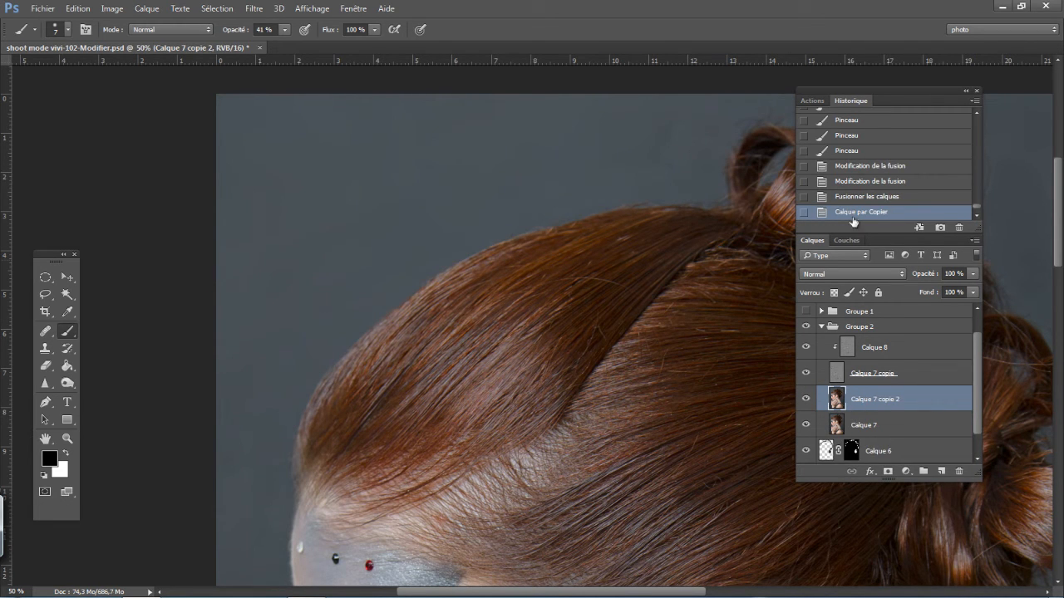
{"action": "left_click", "coordinate": [873, 411], "text": "alt"}
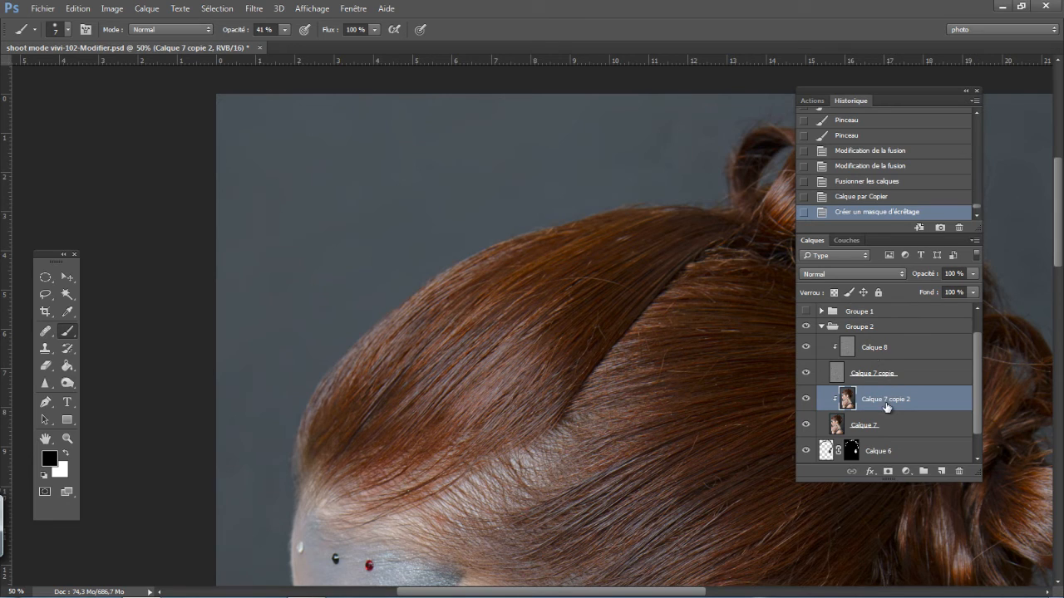
- Set up the Mixer Brush with 15% wetness, 32% flow and a 193 px size
{"action": "right_click", "coordinate": [68, 335]}
{"action": "left_click", "coordinate": [133, 367]}
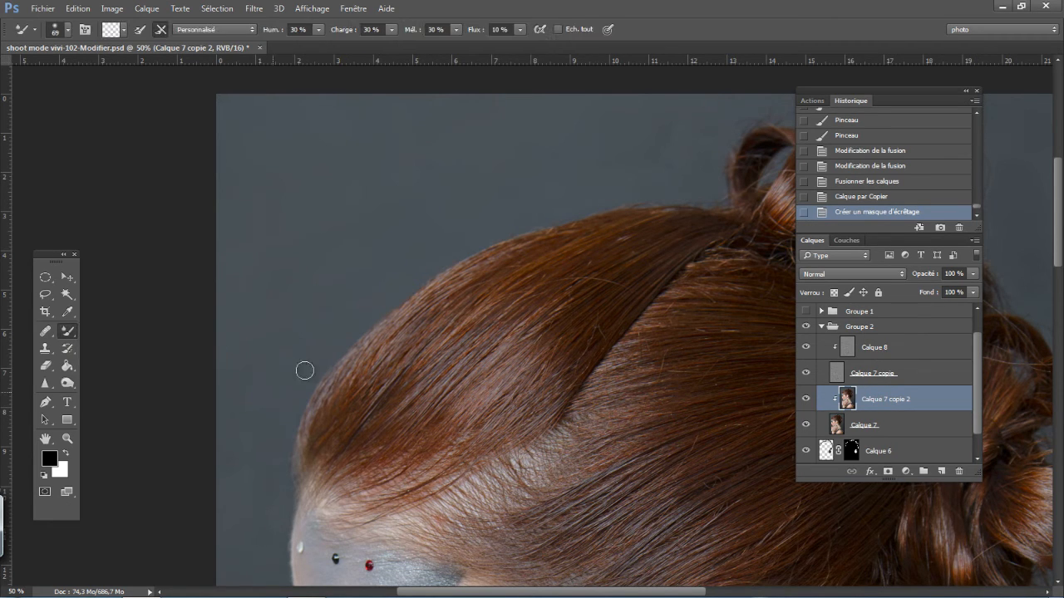
{"action": "left_click_drag", "start_coordinate": [471, 32], "coordinate": [473, 32]}
{"action": "left_click_drag", "start_coordinate": [269, 31], "coordinate": [262, 32]}
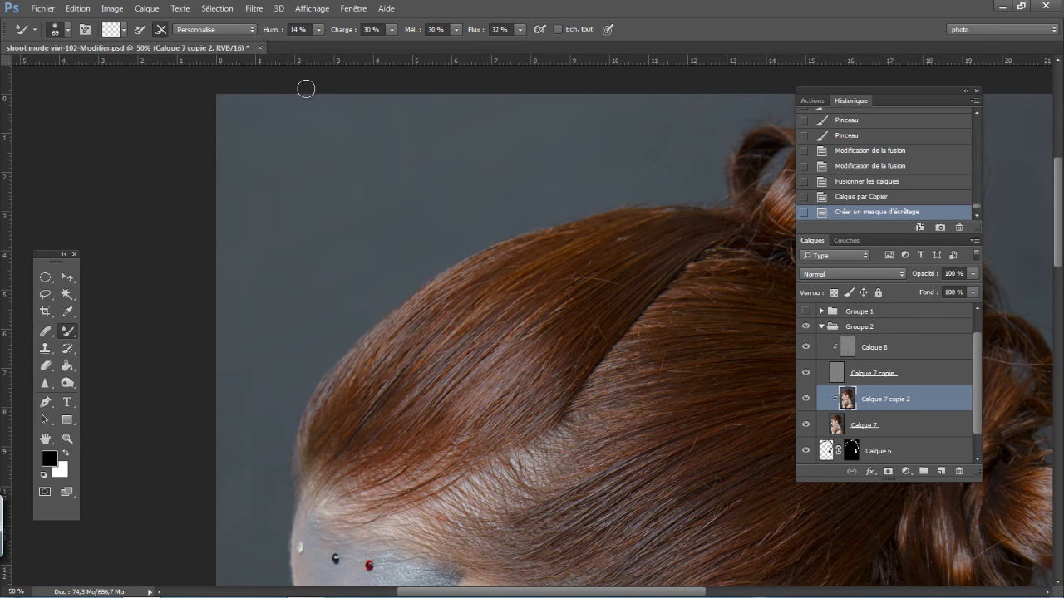
{"action": "right_click", "coordinate": [504, 390]}
{"action": "left_click_drag", "start_coordinate": [619, 358], "coordinate": [645, 359]}
- Blend the uneven tones of the front hair section with Mixer Brush strokes on Calque 7 copie 2
{"action": "left_click_drag", "start_coordinate": [406, 363], "coordinate": [524, 380]}
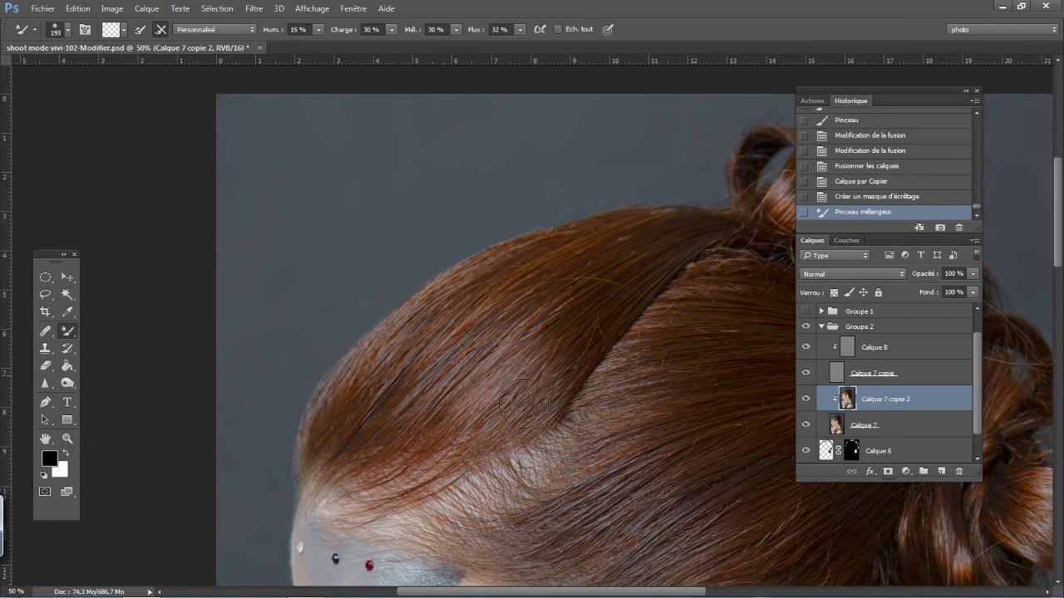
{"action": "left_click_drag", "start_coordinate": [445, 346], "coordinate": [484, 367]}
{"action": "left_click_drag", "start_coordinate": [420, 324], "coordinate": [531, 393]}
{"action": "left_click_drag", "start_coordinate": [402, 372], "coordinate": [517, 431]}
{"action": "left_click_drag", "start_coordinate": [373, 383], "coordinate": [496, 407]}
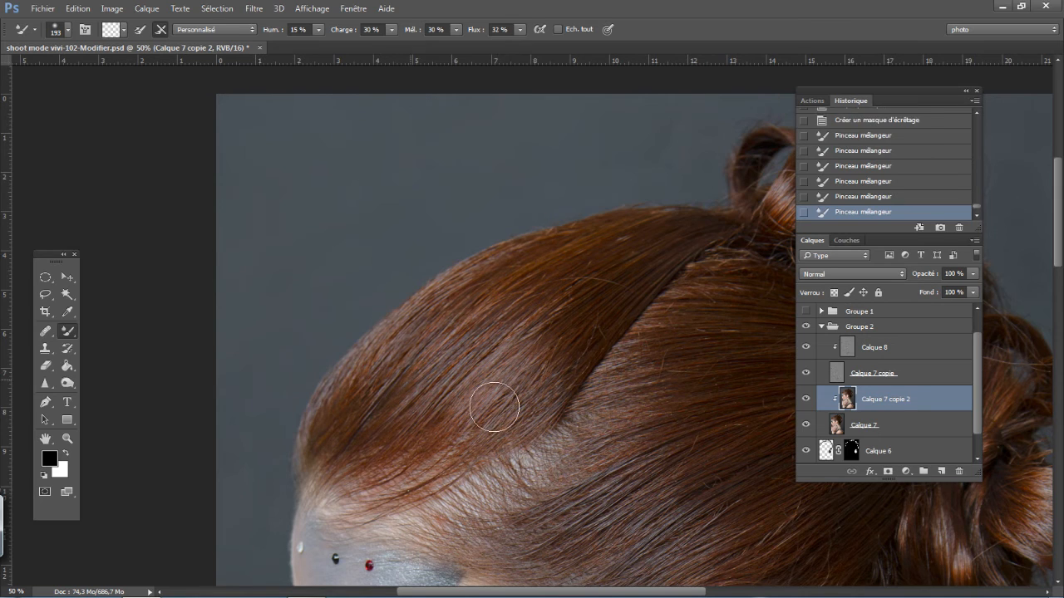
{"action": "left_click_drag", "start_coordinate": [423, 366], "coordinate": [494, 393]}
{"action": "mouse_move", "coordinate": [445, 348]}
{"action": "left_mouse_down"}
{"action": "mouse_move", "coordinate": [547, 401]}
{"action": "mouse_move", "coordinate": [446, 336]}
{"action": "mouse_move", "coordinate": [531, 367]}
{"action": "left_mouse_up"}
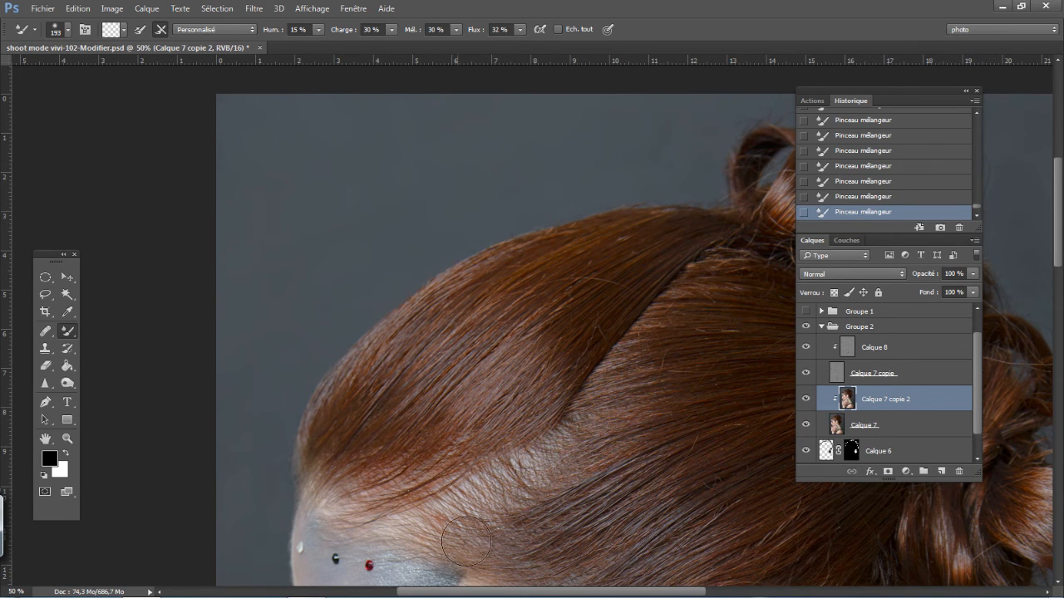
- Toggle the visibility of Calque 7 copie 2 to compare the front hair before and after the tone blending
{"action": "left_click", "coordinate": [806, 400]}
{"action": "left_click", "coordinate": [807, 399]}
{"action": "left_click", "coordinate": [806, 400]}
{"action": "left_click", "coordinate": [806, 400]}
- Hide the texture layers to compare the blurred tones with and without Calque 7 copie 2, and show all these layers again
{"action": "left_click", "coordinate": [807, 425]}
{"action": "left_click", "coordinate": [805, 374]}
{"action": "left_click", "coordinate": [805, 425]}
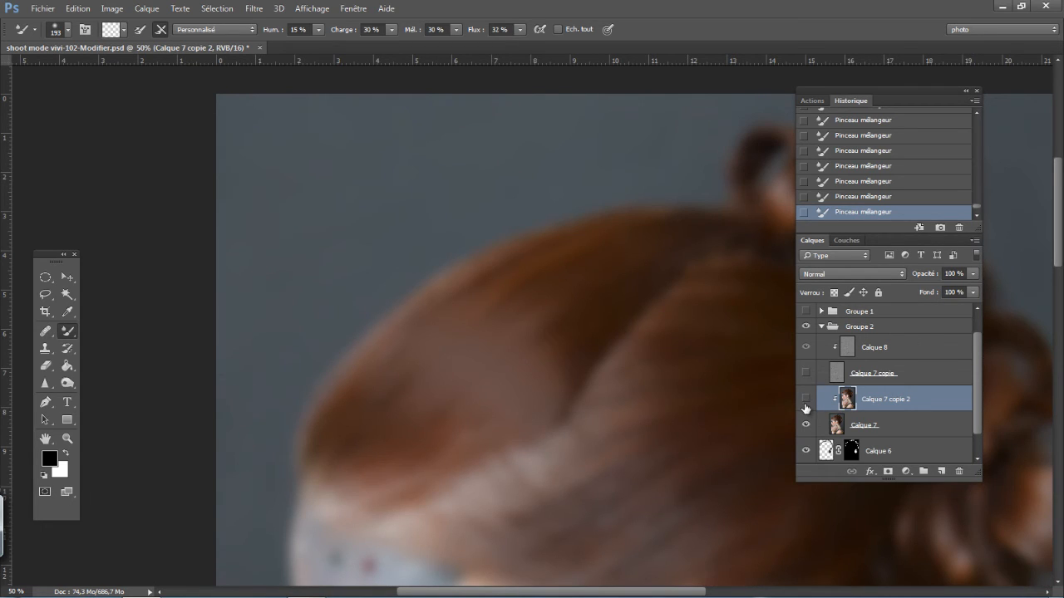
{"action": "left_click", "coordinate": [806, 402]}
{"action": "left_click", "coordinate": [805, 402]}
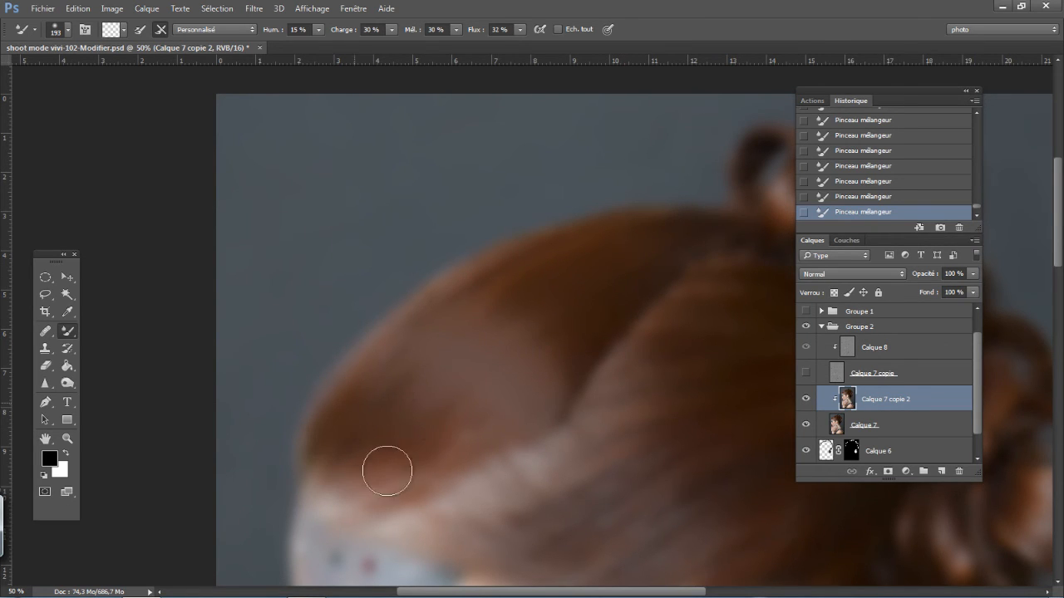
{"action": "left_click", "coordinate": [806, 372]}
{"action": "left_click", "coordinate": [806, 401]}
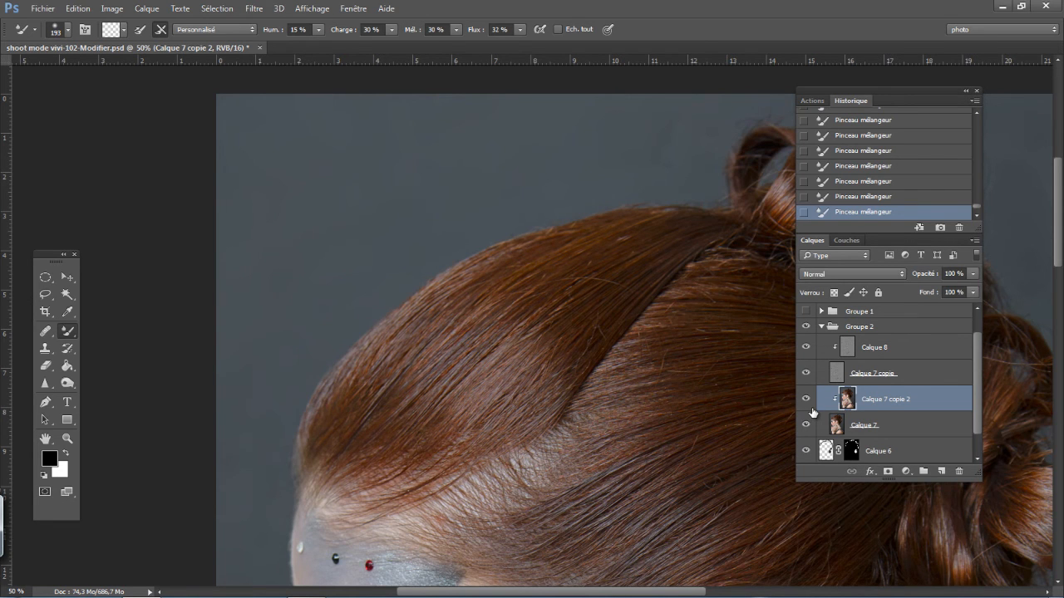
- Compare the whole portrait with and without the Mixer Brush layer Calque 7 copie 2
{"action": "key", "text": "ctrl+minus"}
{"action": "key", "text": "ctrl+minus"}
{"action": "key", "text": "ctrl+minus"}
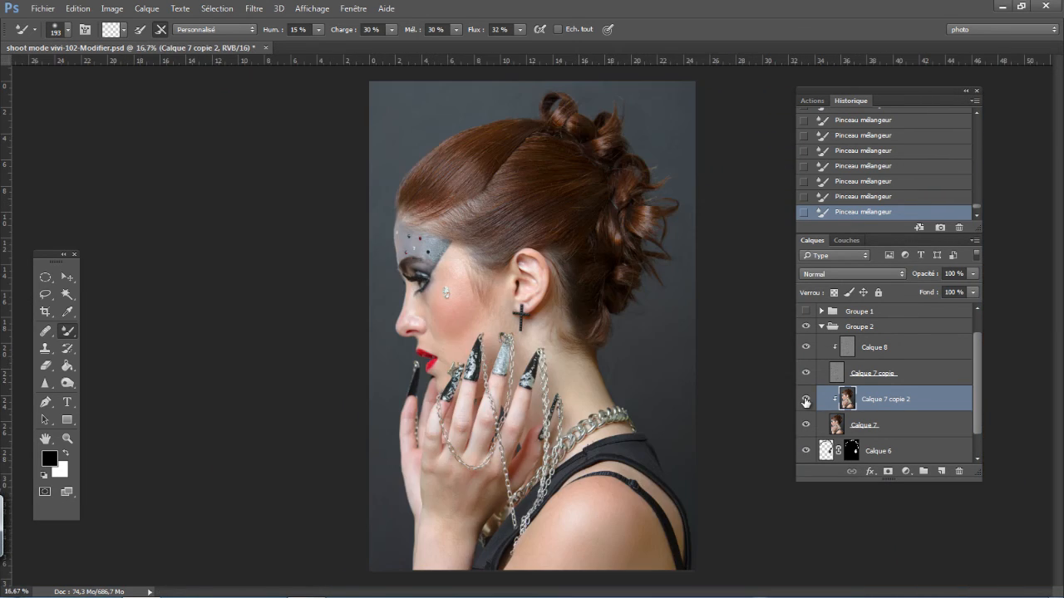
{"action": "left_click", "coordinate": [805, 401]}
{"action": "left_click", "coordinate": [805, 400]}
{"action": "left_click", "coordinate": [805, 400]}
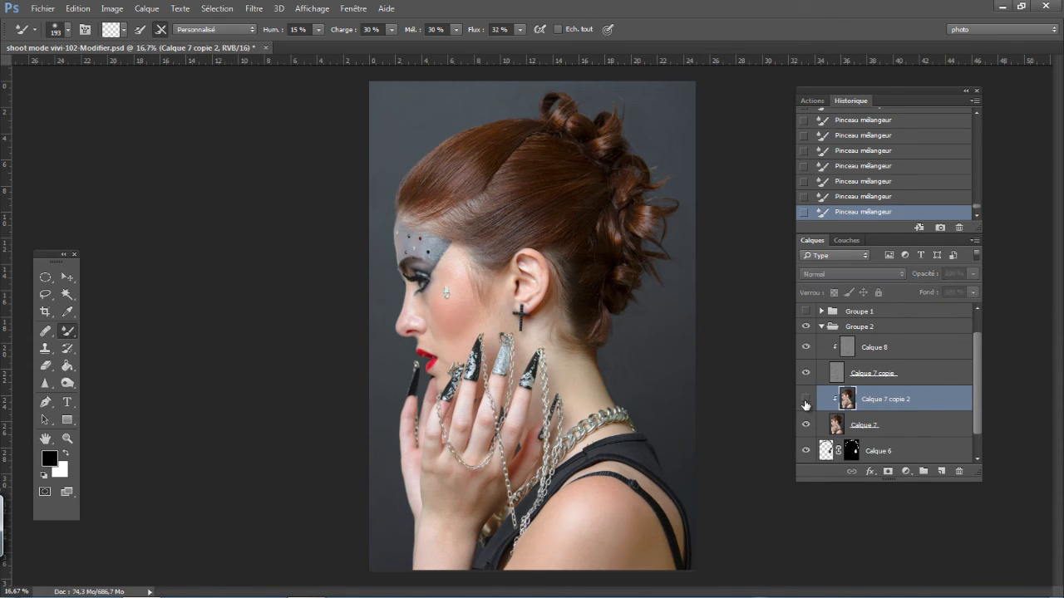
{"action": "left_click", "coordinate": [806, 401]}
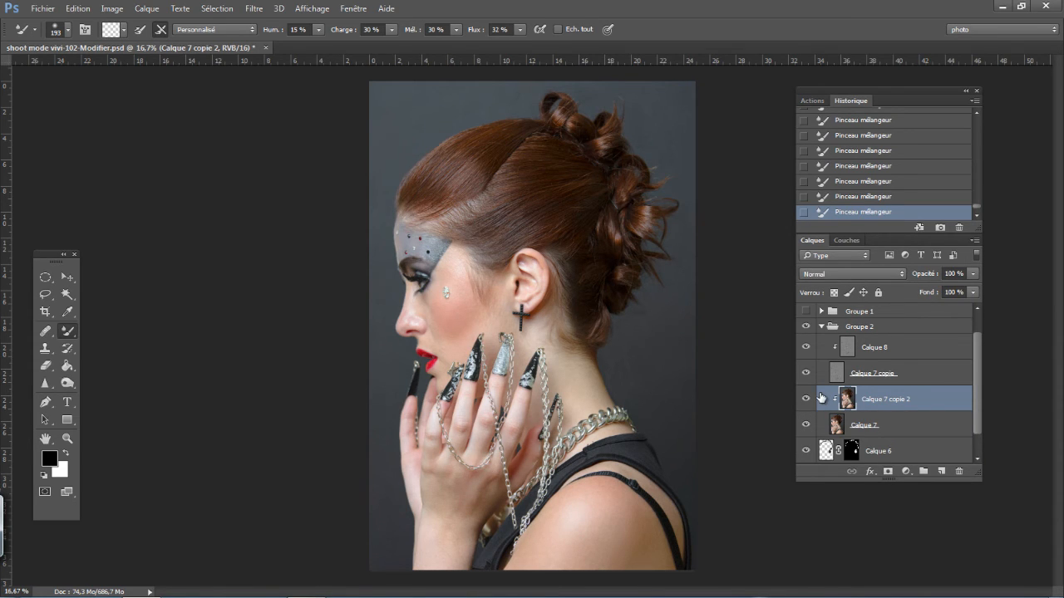
- Compare the whole portrait with and without Groupe 2, and examine the retouched front hair up close
{"action": "left_click", "coordinate": [806, 328]}
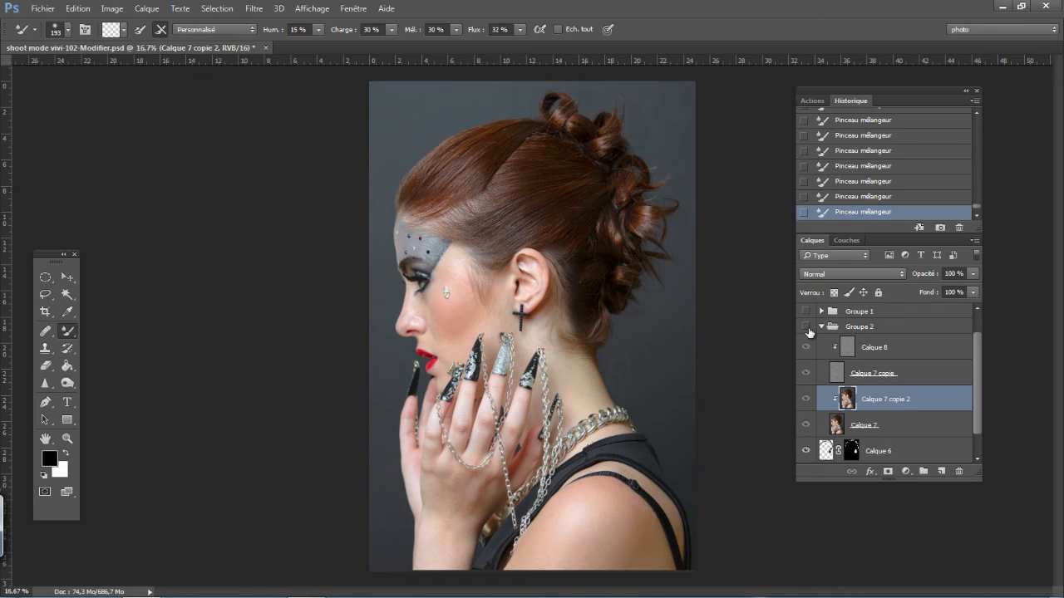
{"action": "left_click", "coordinate": [806, 327]}
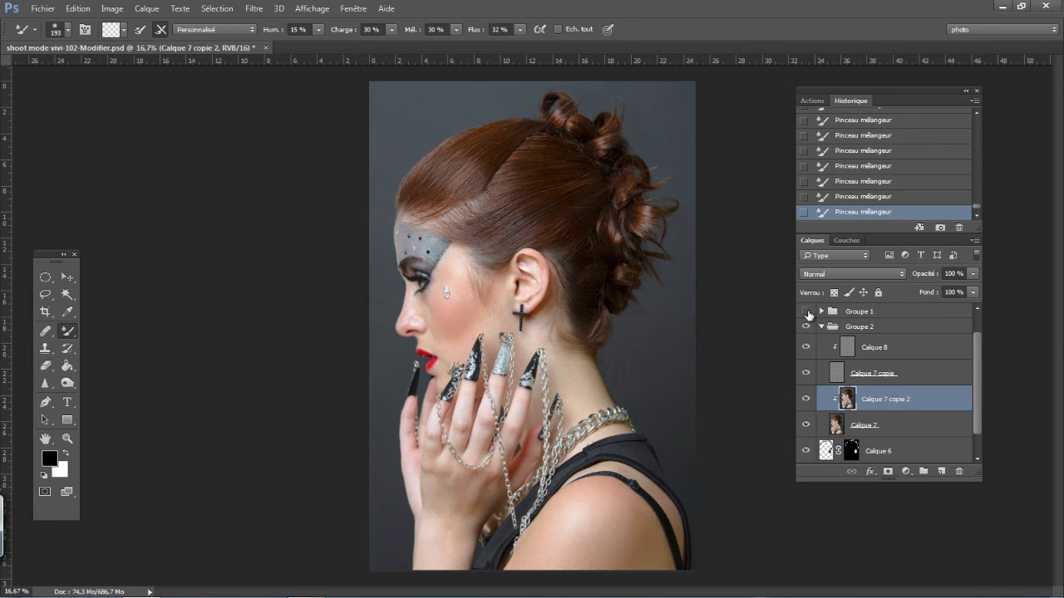
{"action": "key", "text": "ctrl+plus"}
{"action": "key", "text": "ctrl+plus"}
{"action": "key", "text": "ctrl+plus"}
{"action": "key", "text": "ctrl+plus"}
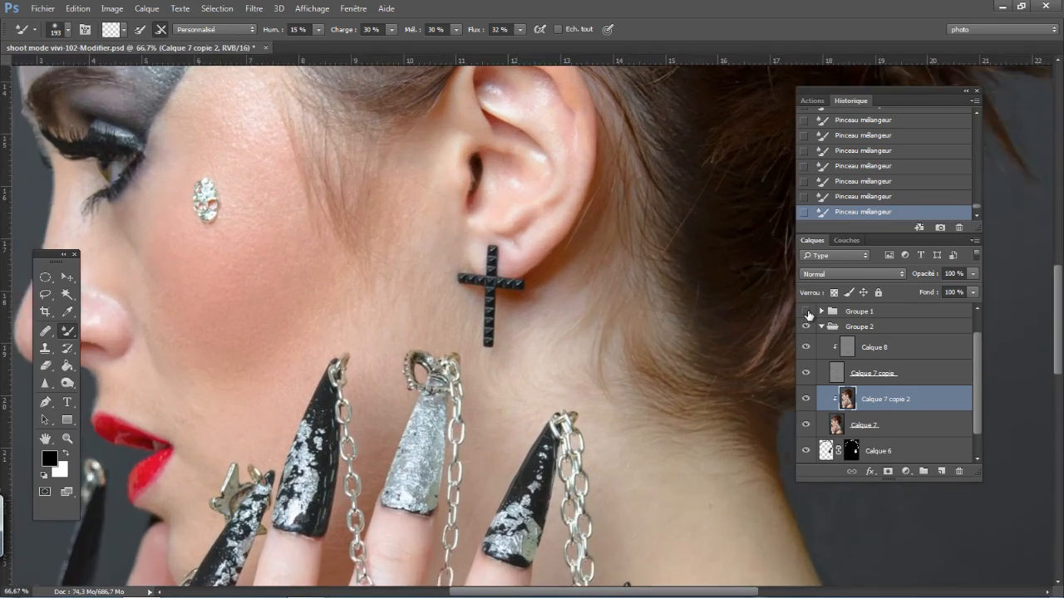
{"action": "key", "text": "space"}
{"action": "mouse_move", "coordinate": [333, 158]}
{"action": "left_mouse_down"}
{"action": "mouse_move", "coordinate": [404, 299]}
{"action": "mouse_move", "coordinate": [351, 390]}
{"action": "mouse_move", "coordinate": [352, 423]}
{"action": "left_mouse_up"}
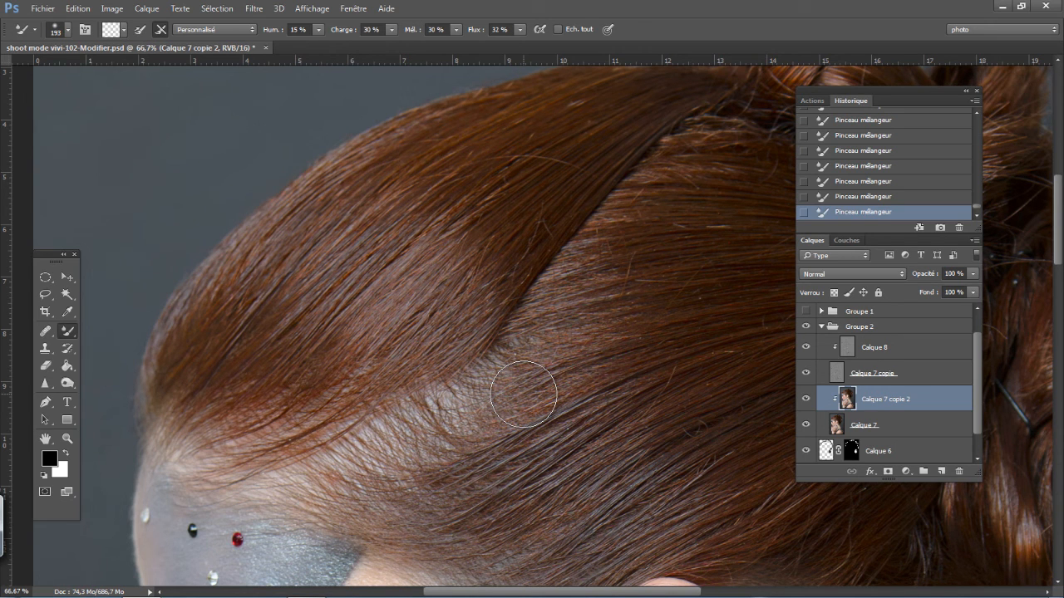
- Check the full portrait again with Groupe 2 hidden, and make the group visible again
{"action": "key", "text": "ctrl+minus"}
{"action": "key", "text": "ctrl+minus"}
{"action": "key", "text": "ctrl+minus"}
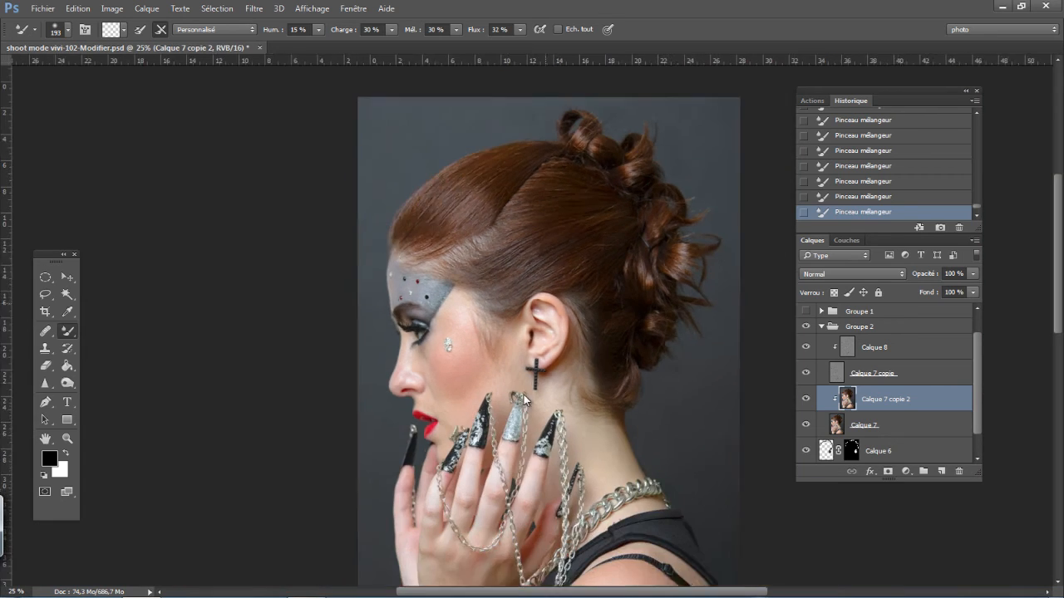
{"action": "left_click", "coordinate": [805, 453]}
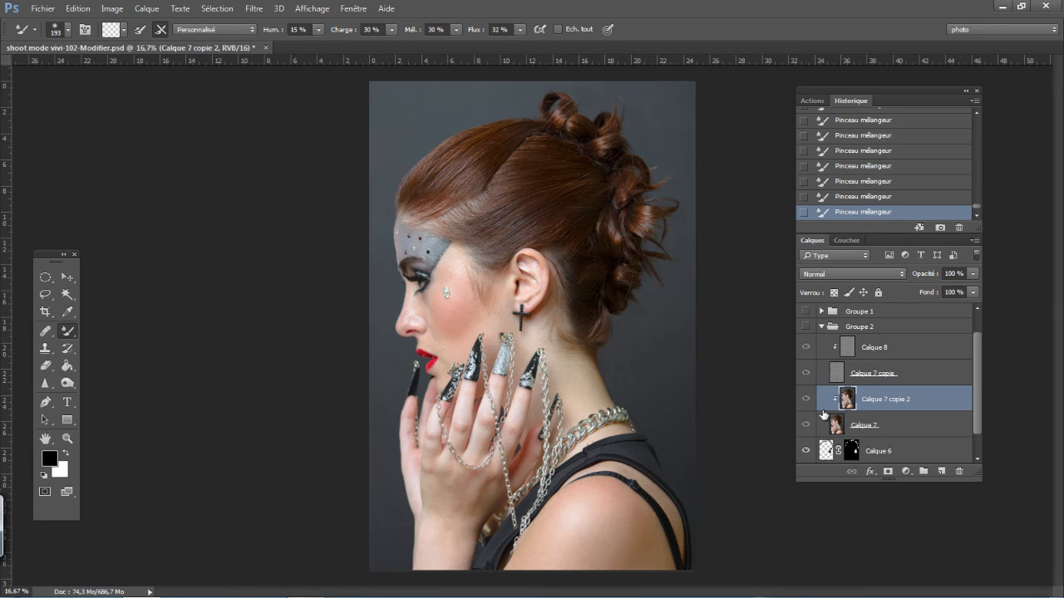
{"action": "left_click", "coordinate": [806, 326]}
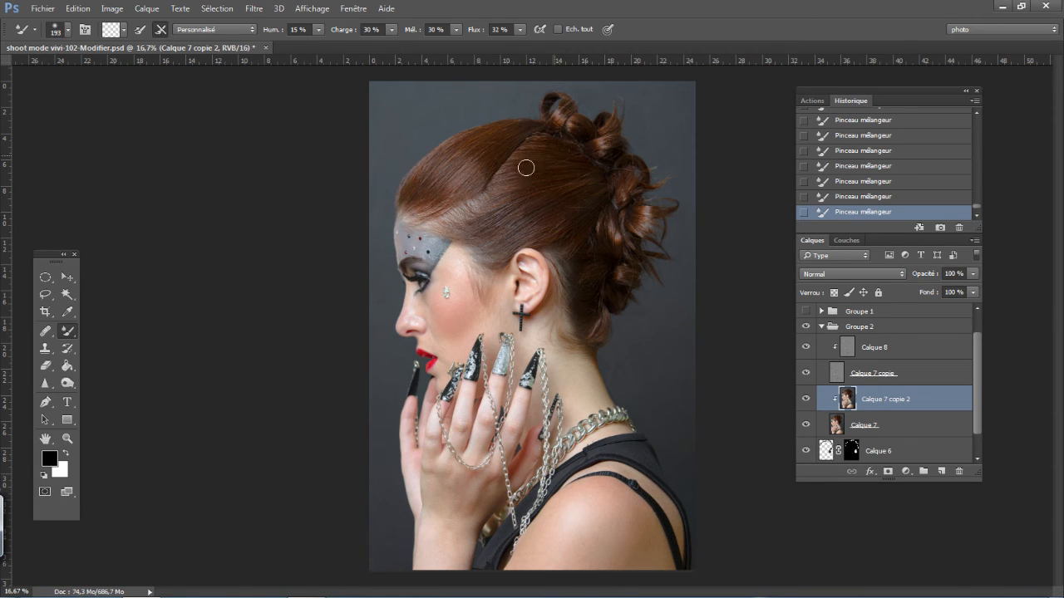
- Examine the hair from the forehead to above the ear up close for remaining uneven tones
{"action": "key", "text": "ctrl+plus"}
{"action": "key", "text": "ctrl+plus"}
{"action": "key", "text": "ctrl+plus"}
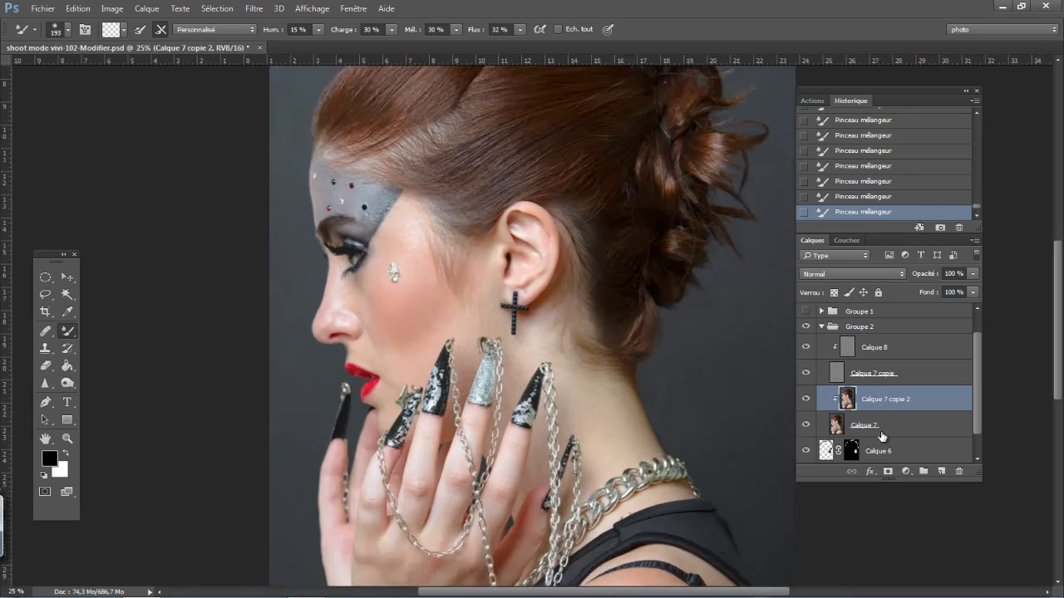
{"action": "left_click_drag", "start_coordinate": [386, 314], "coordinate": [444, 540]}
{"action": "left_click_drag", "start_coordinate": [415, 368], "coordinate": [421, 370]}
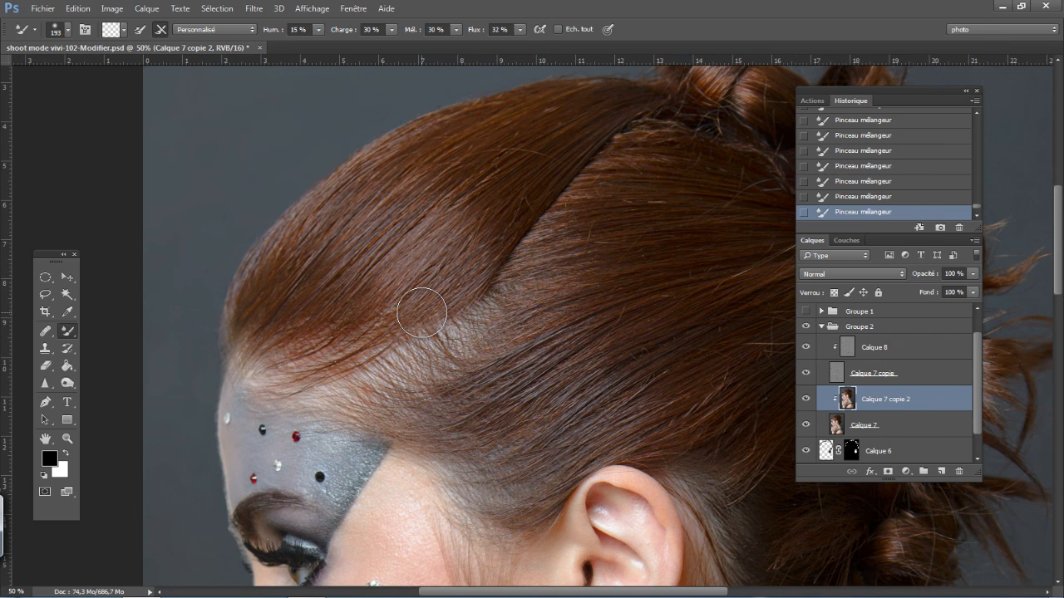
{"action": "left_click_drag", "start_coordinate": [465, 418], "coordinate": [351, 404]}
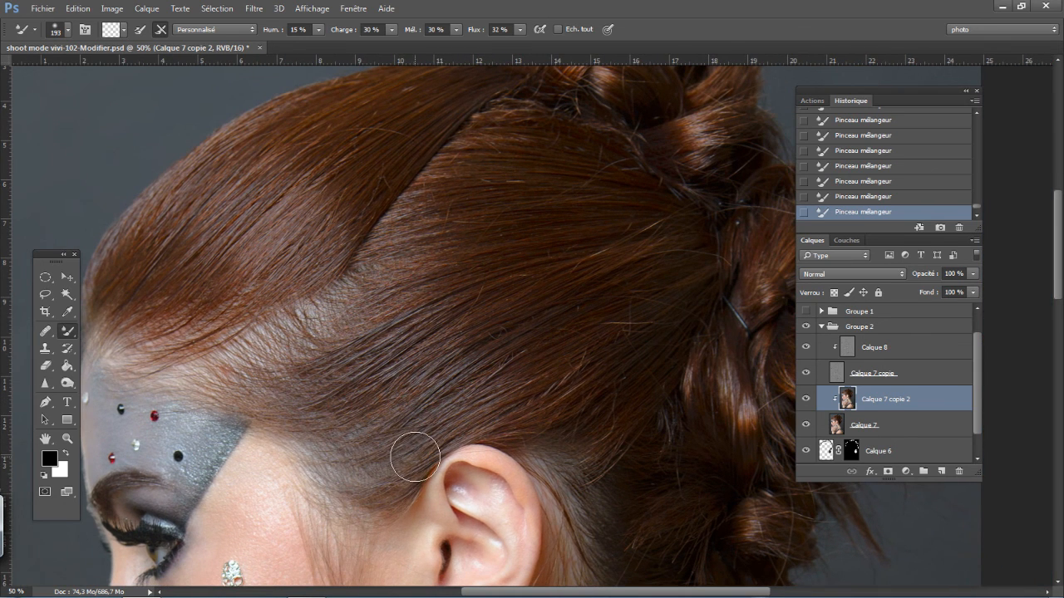